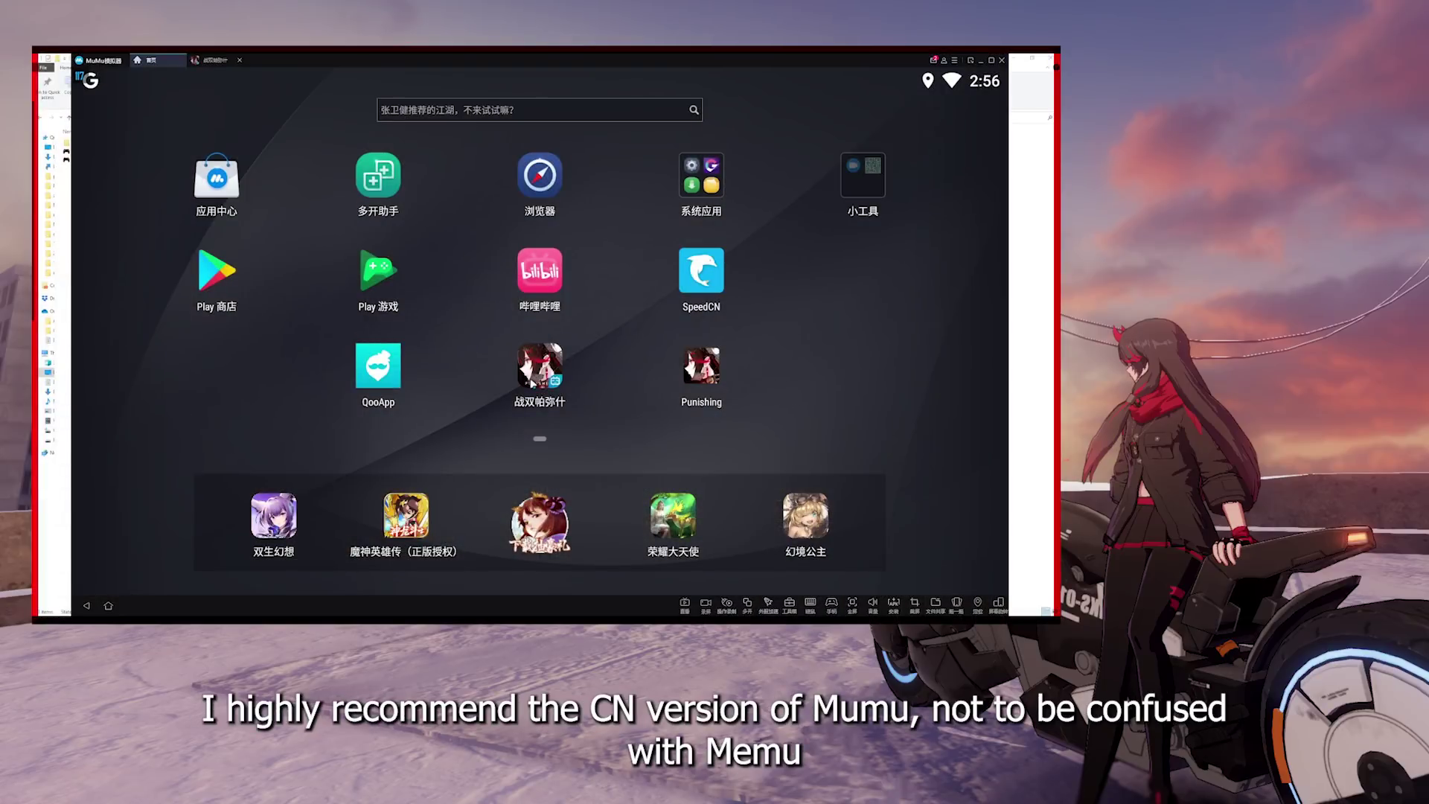
Bring up the running 战双帕弥什 game and open its gamepad mapping editor to view the existing layout.
click(532, 384)
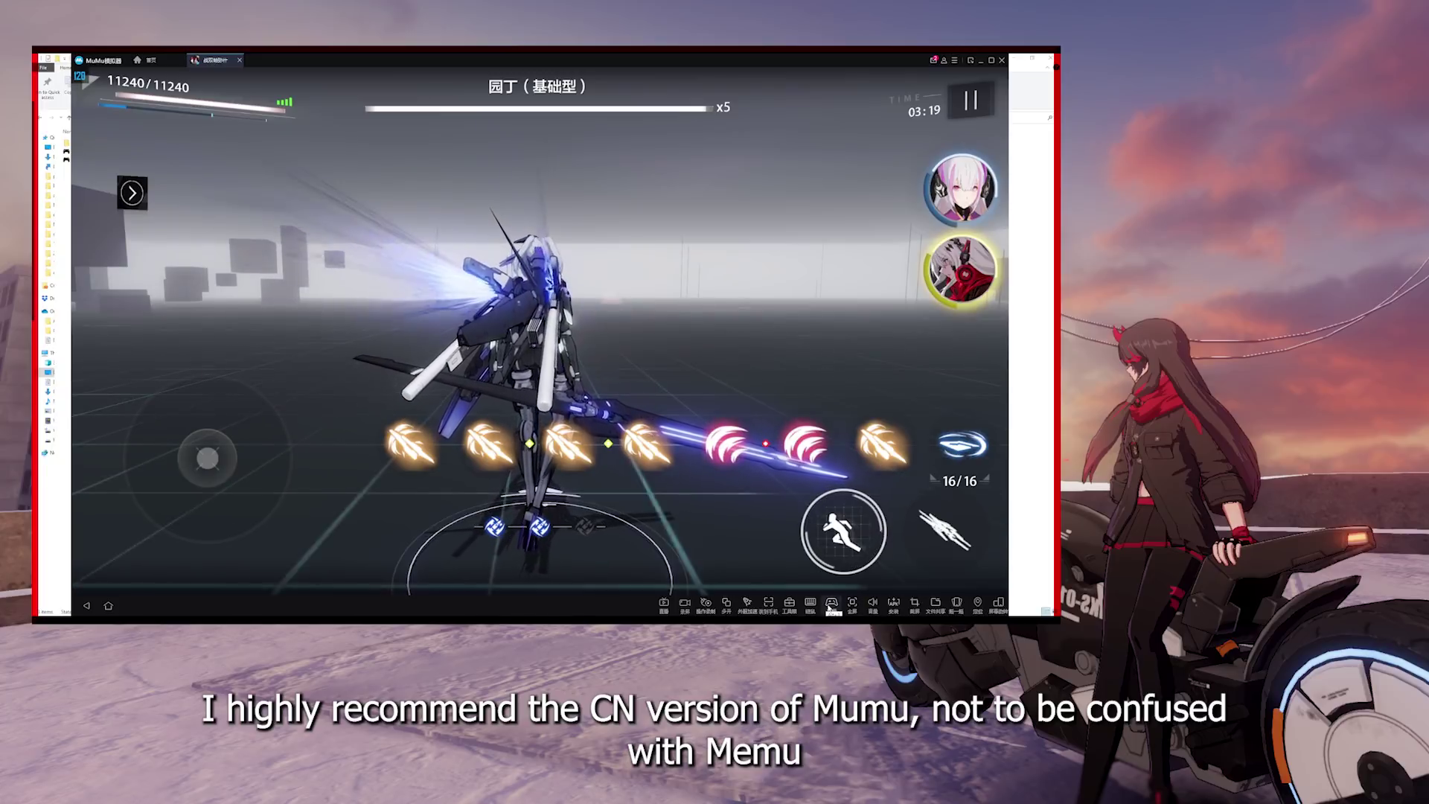
click(832, 603)
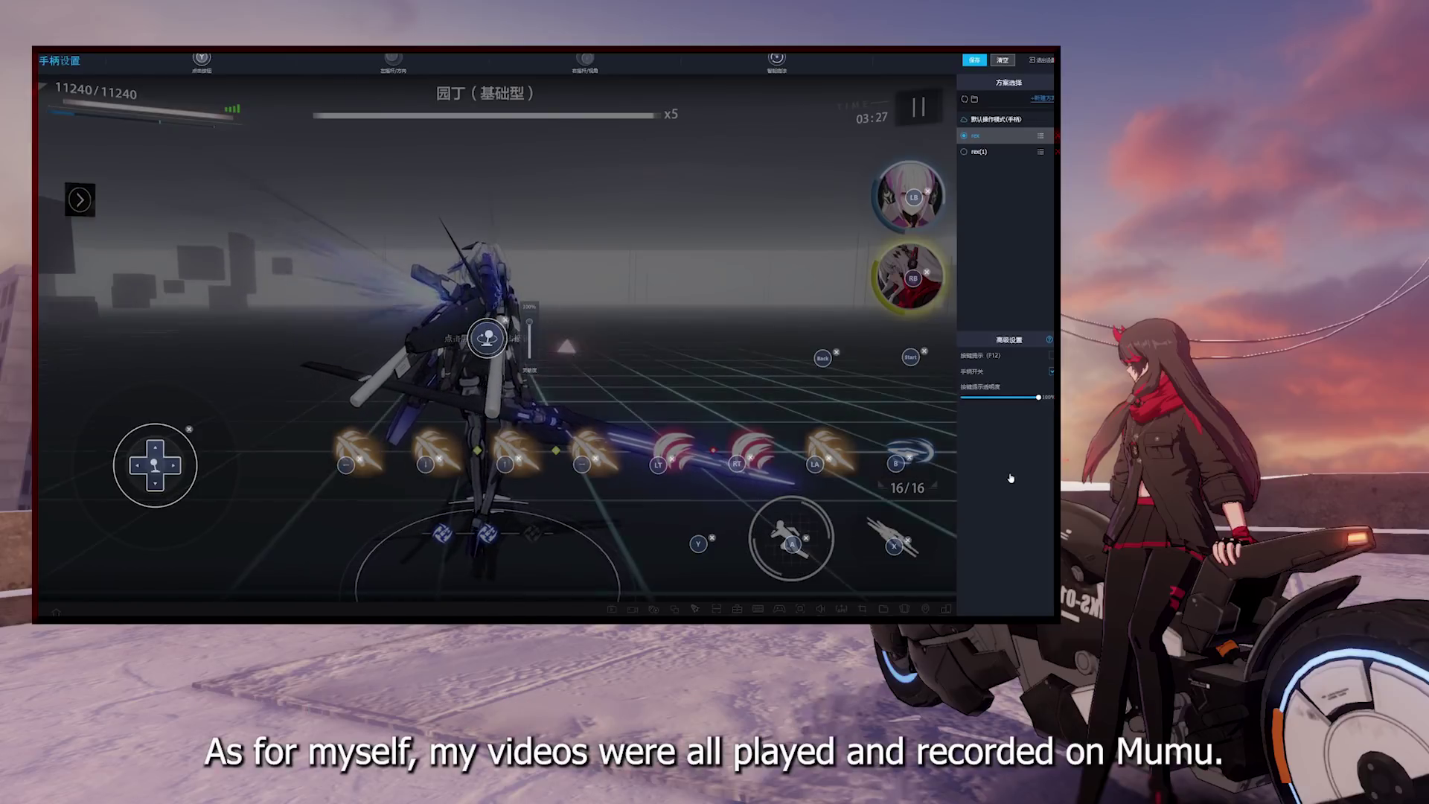
click(911, 359)
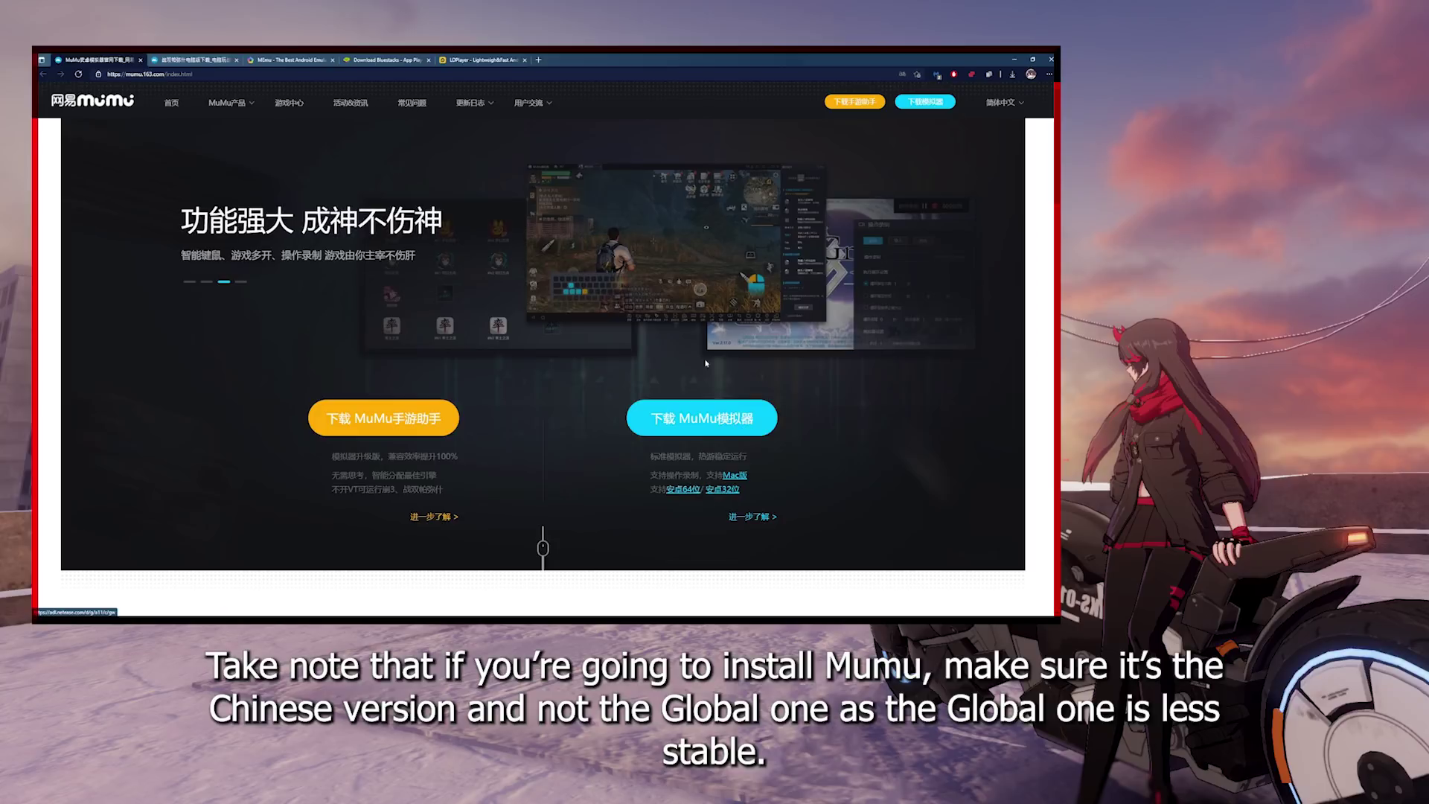
Look over the Chinese MuMu emulator homepage and its 战双帕弥什 PC download page in the browser.
scroll(659, 318, down, 15)
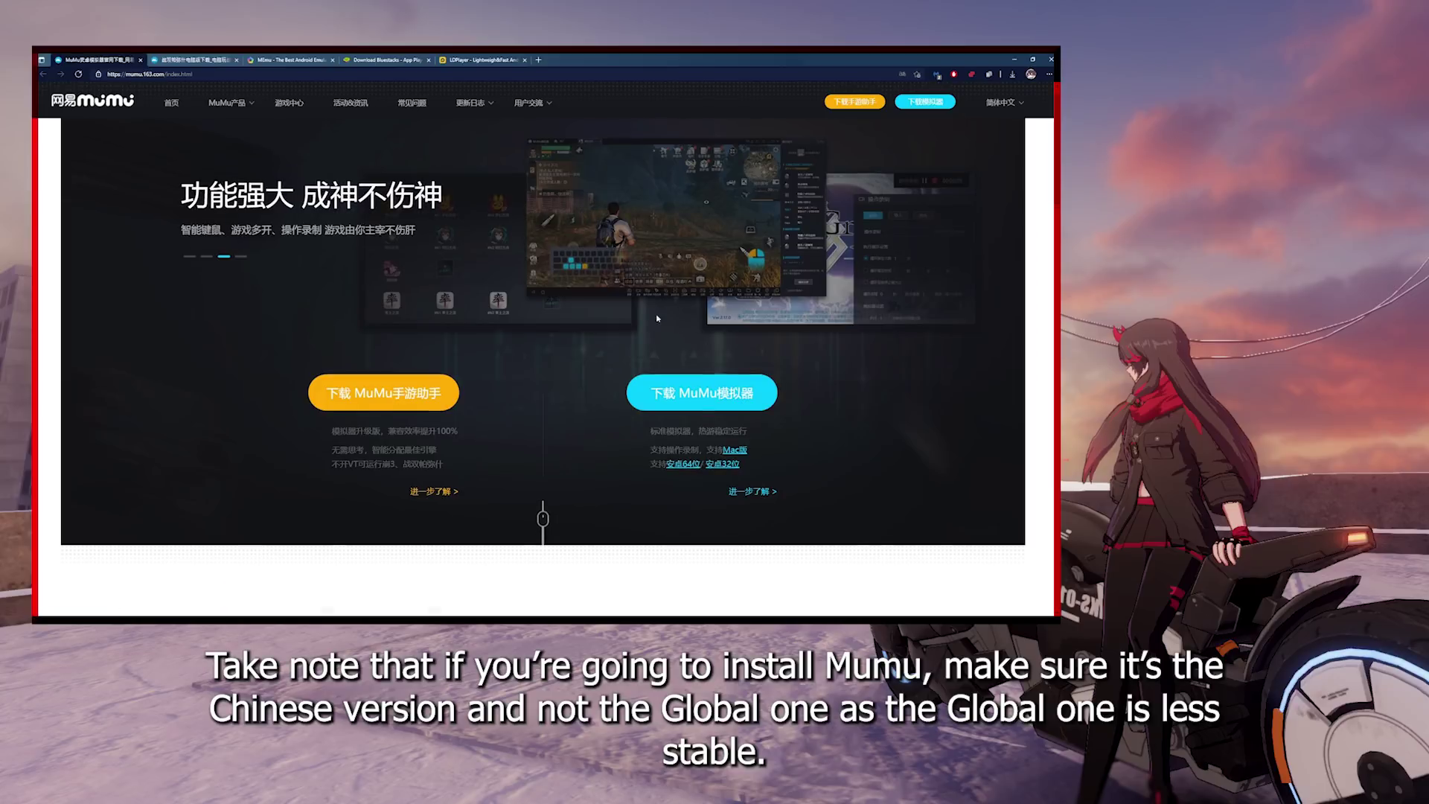
scroll(607, 328, down, 3)
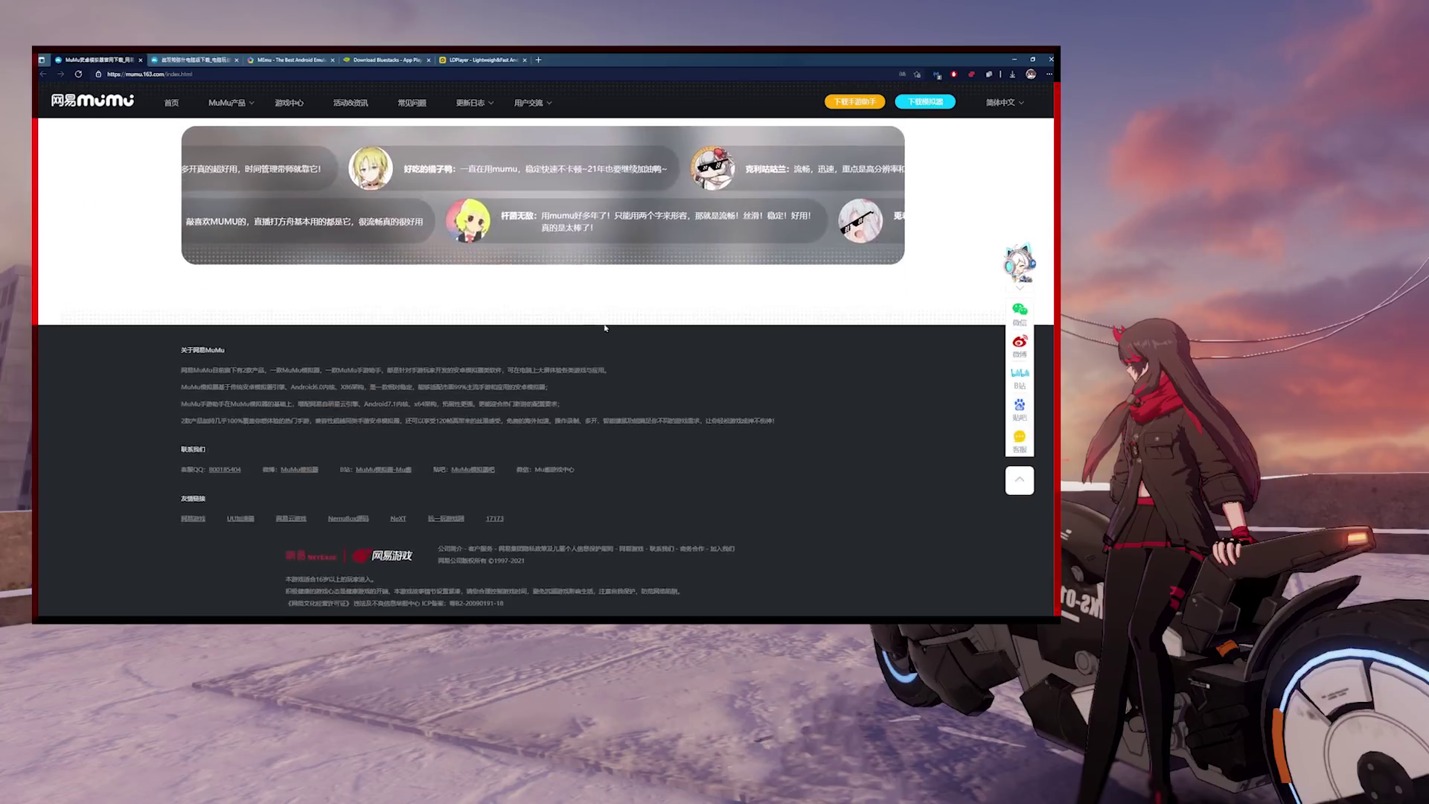
scroll(607, 327, up, 20)
click(195, 58)
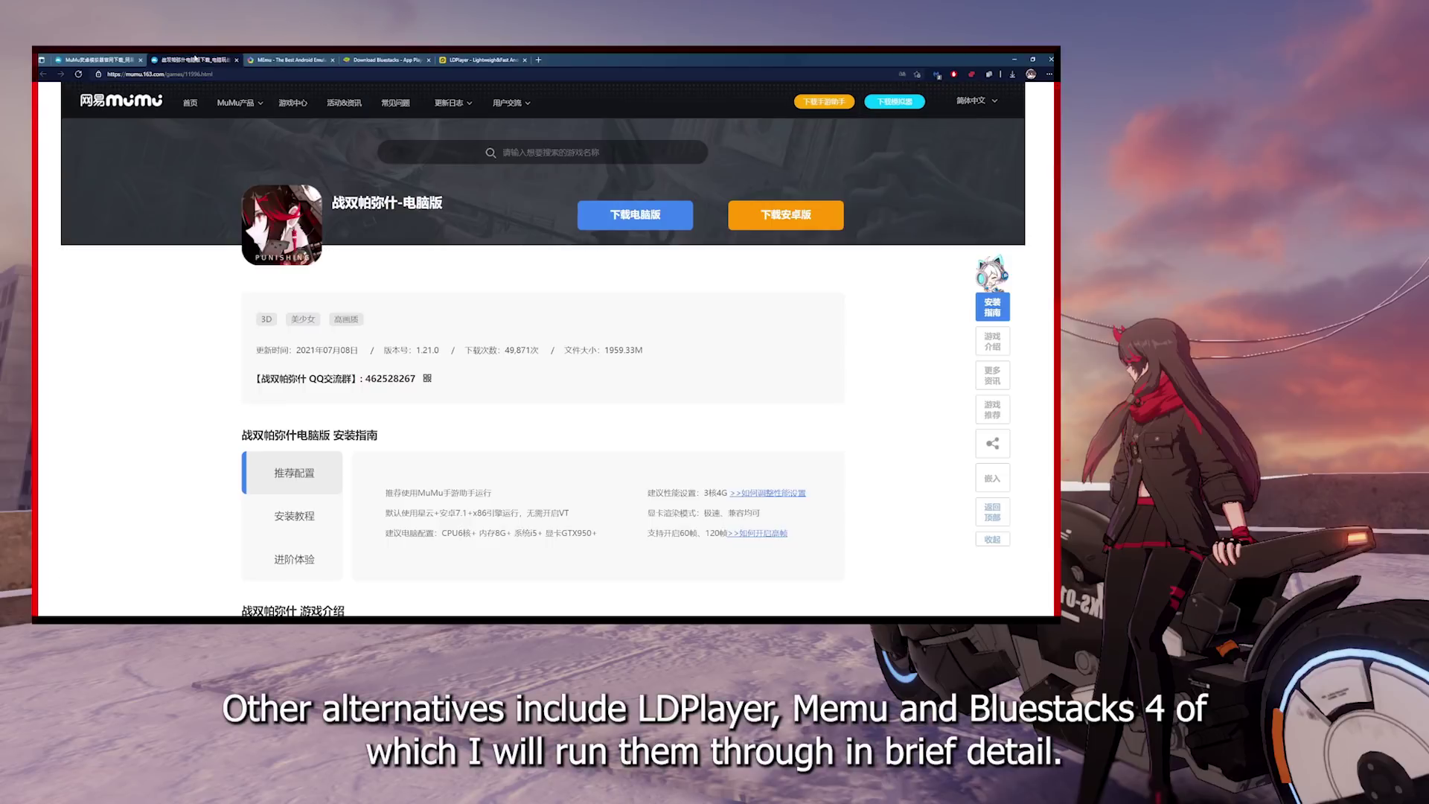
scroll(590, 289, down, 8)
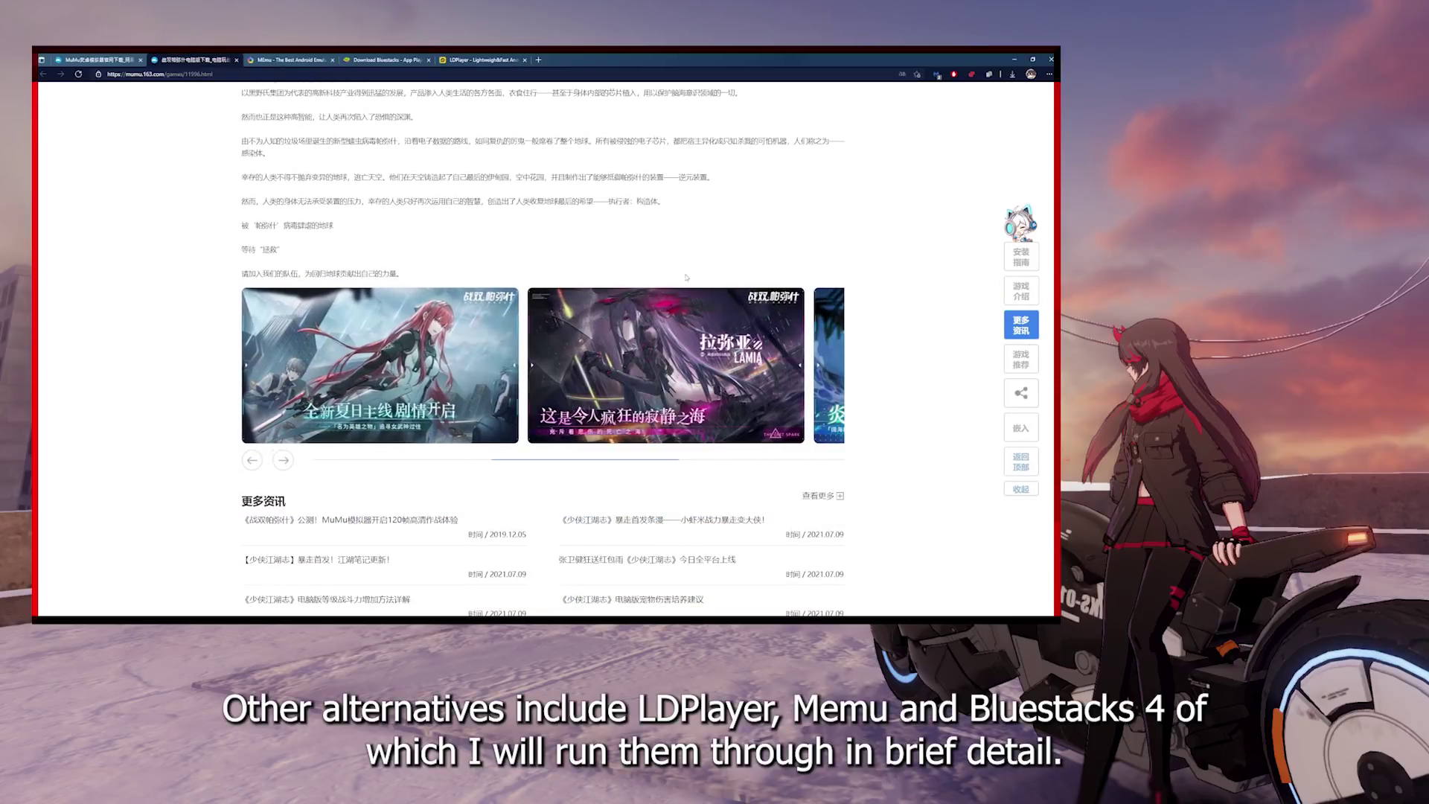
scroll(600, 291, down, 1)
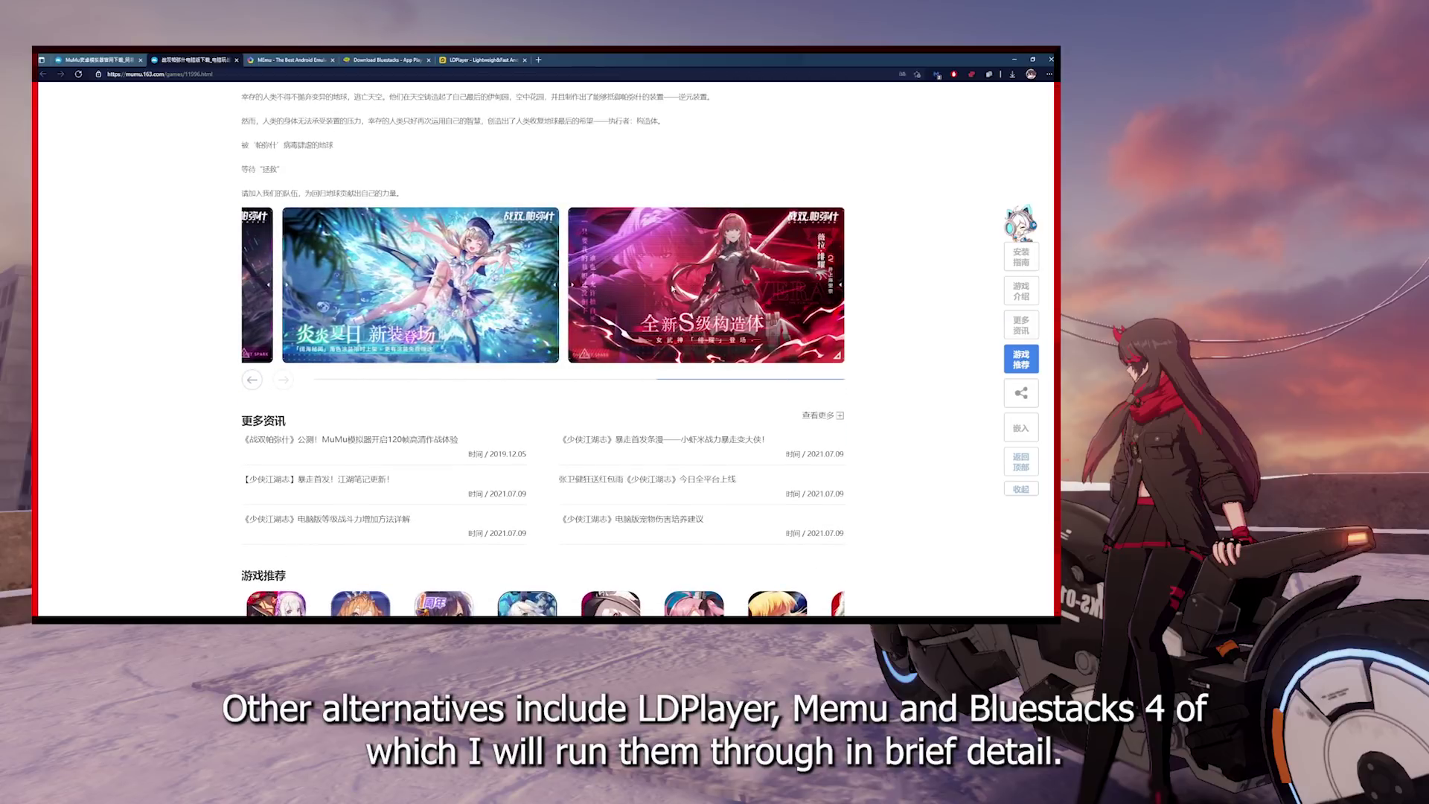
scroll(169, 392, up, 10)
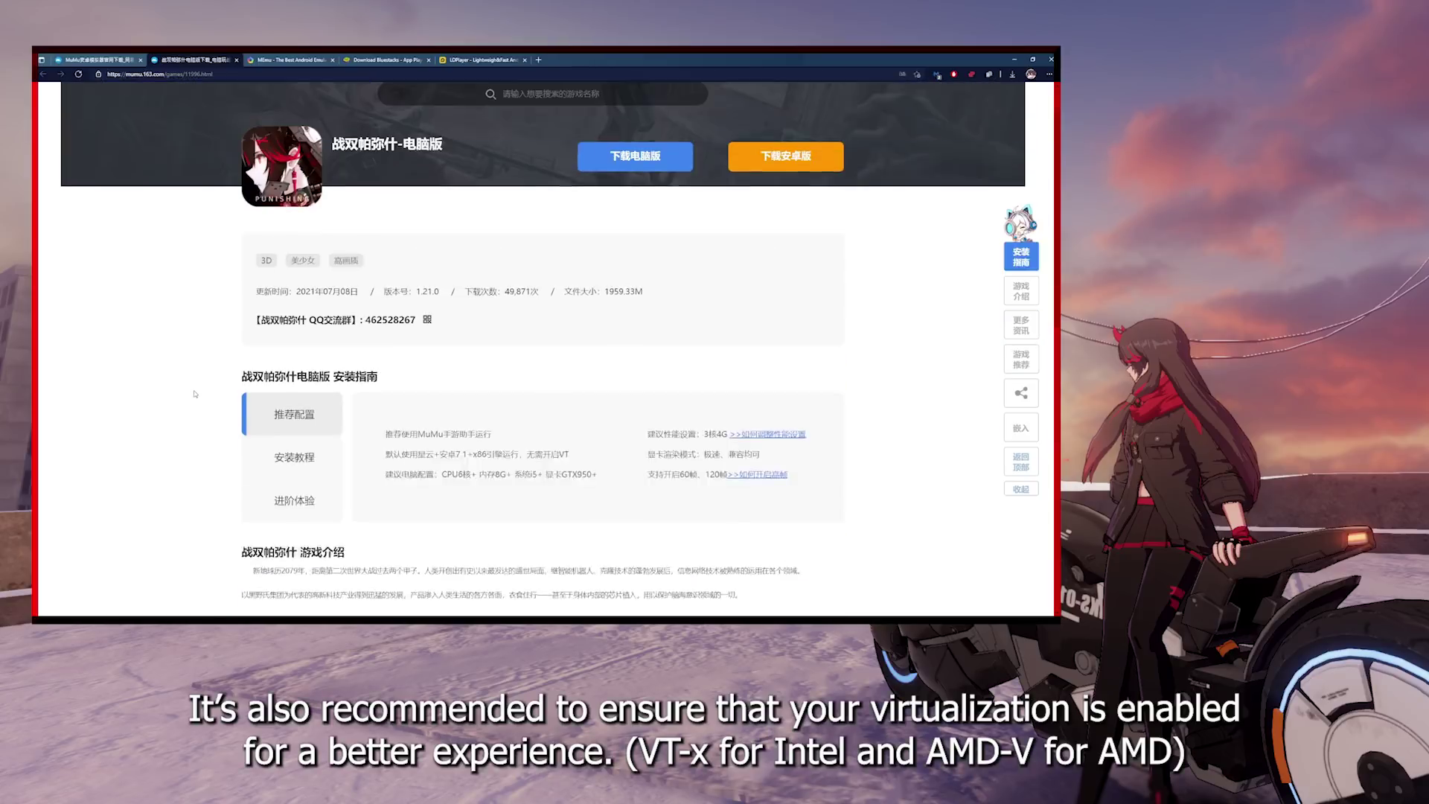
click(128, 59)
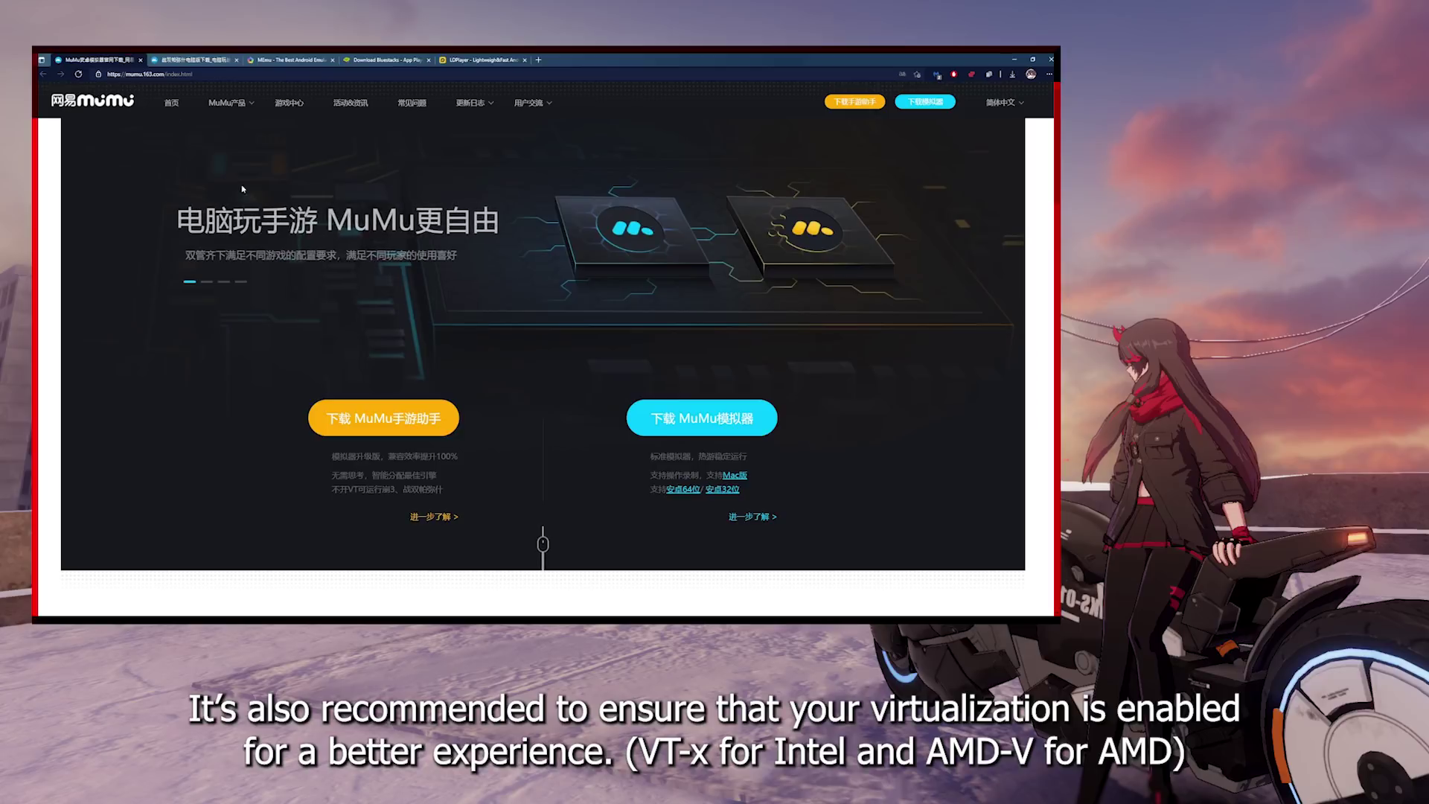
Look through the download sites of the alternative emulators MEmu, BlueStacks and LDPlayer, including the BlueStacks 4 downloads.
click(273, 59)
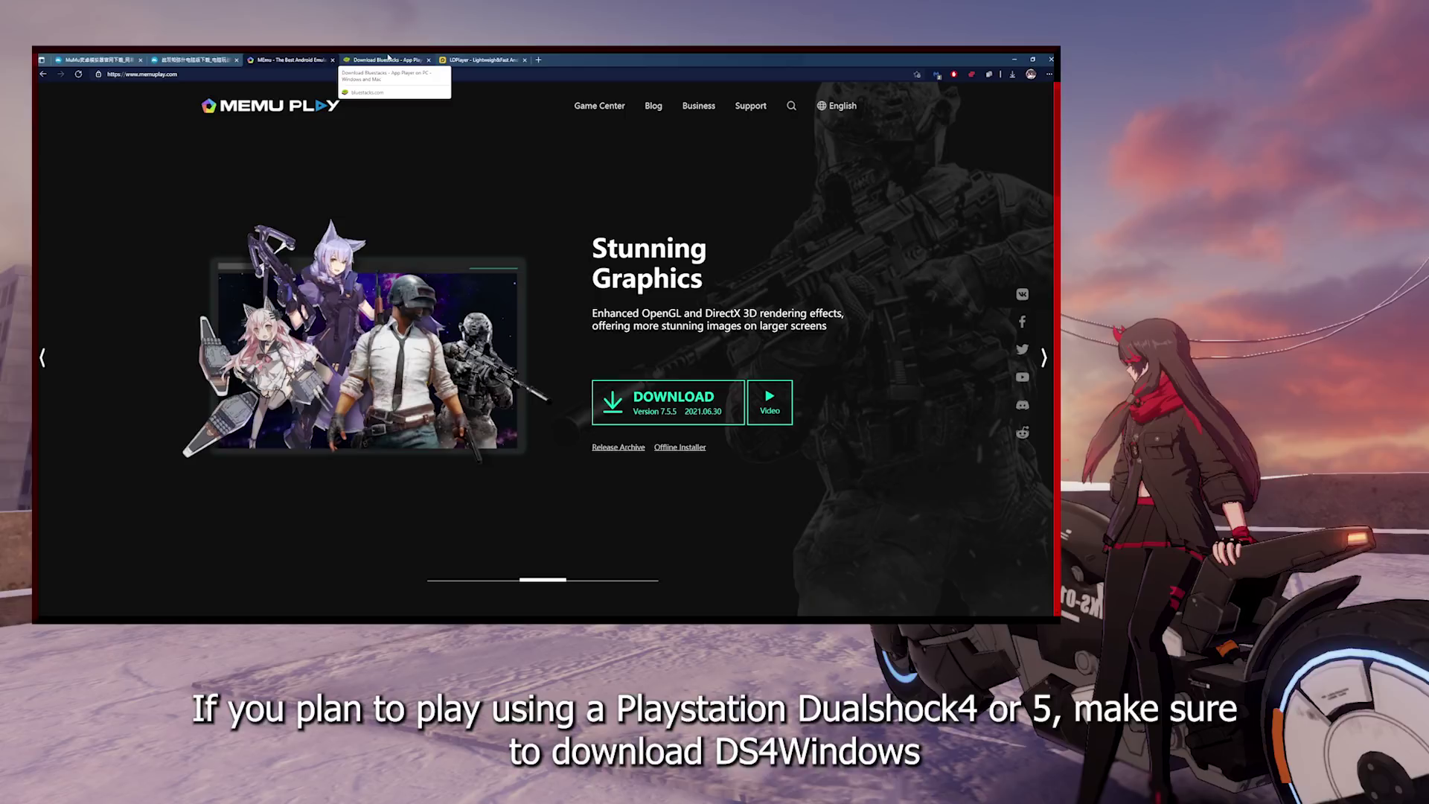
click(388, 57)
scroll(429, 333, up, 10)
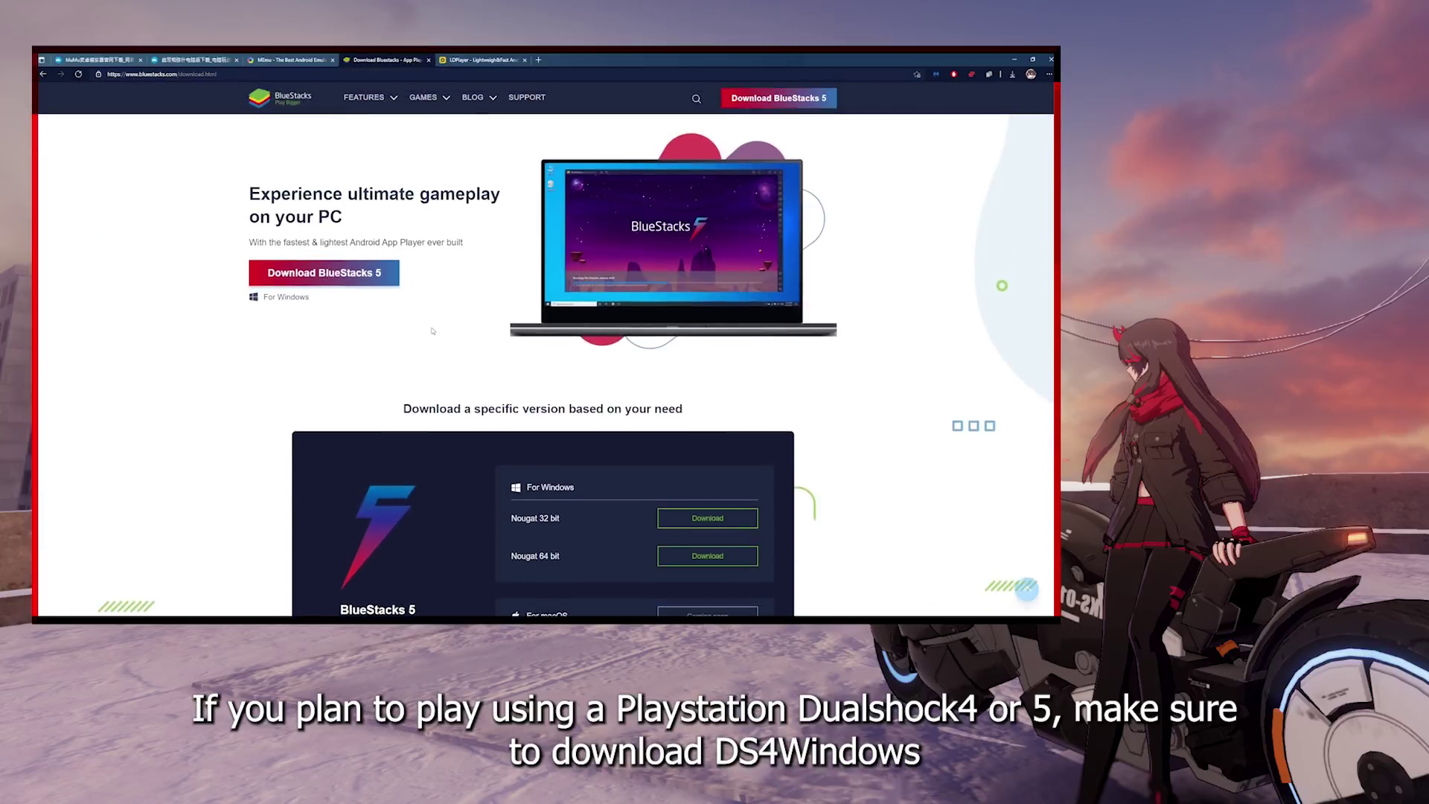
scroll(441, 298, down, 13)
scroll(453, 263, up, 3)
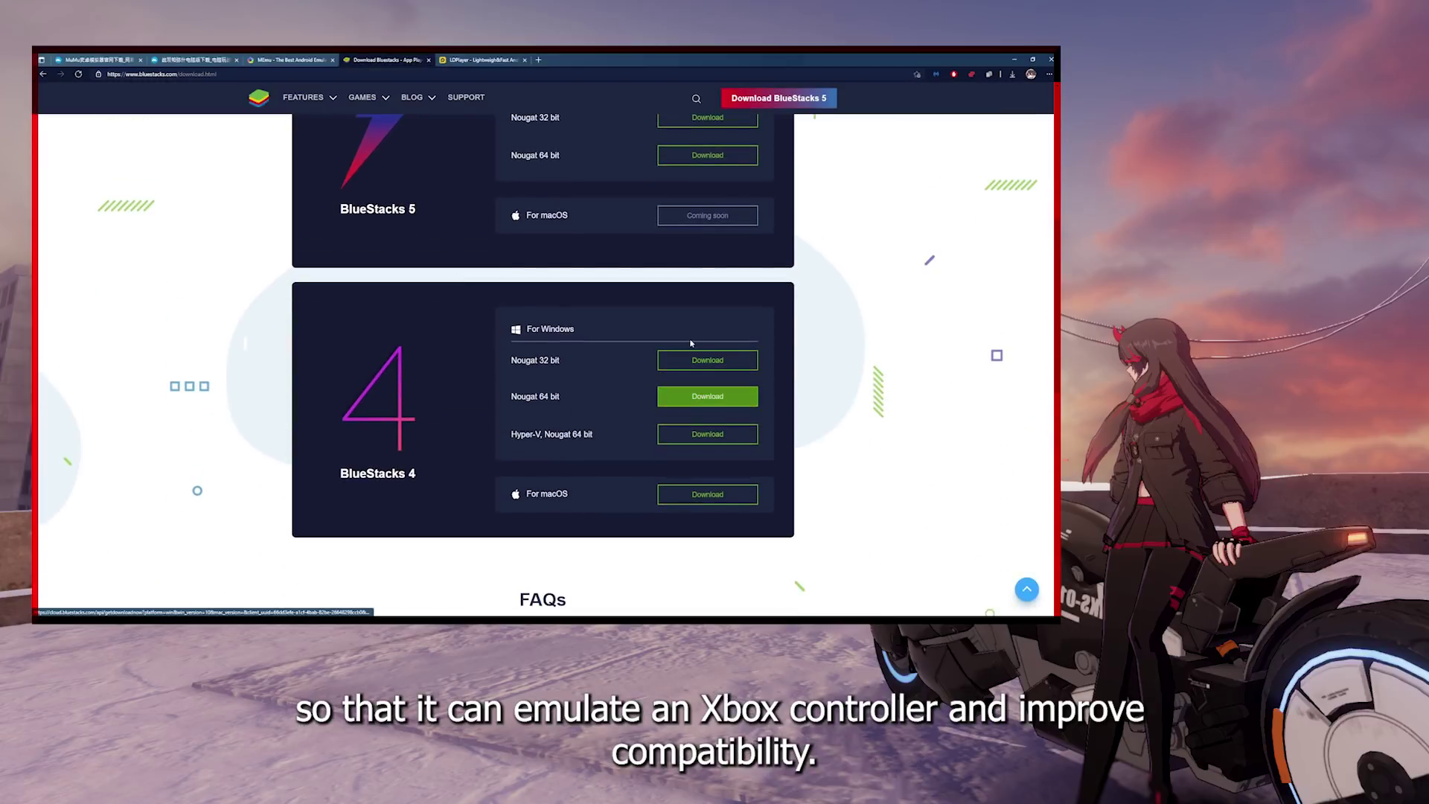
click(485, 59)
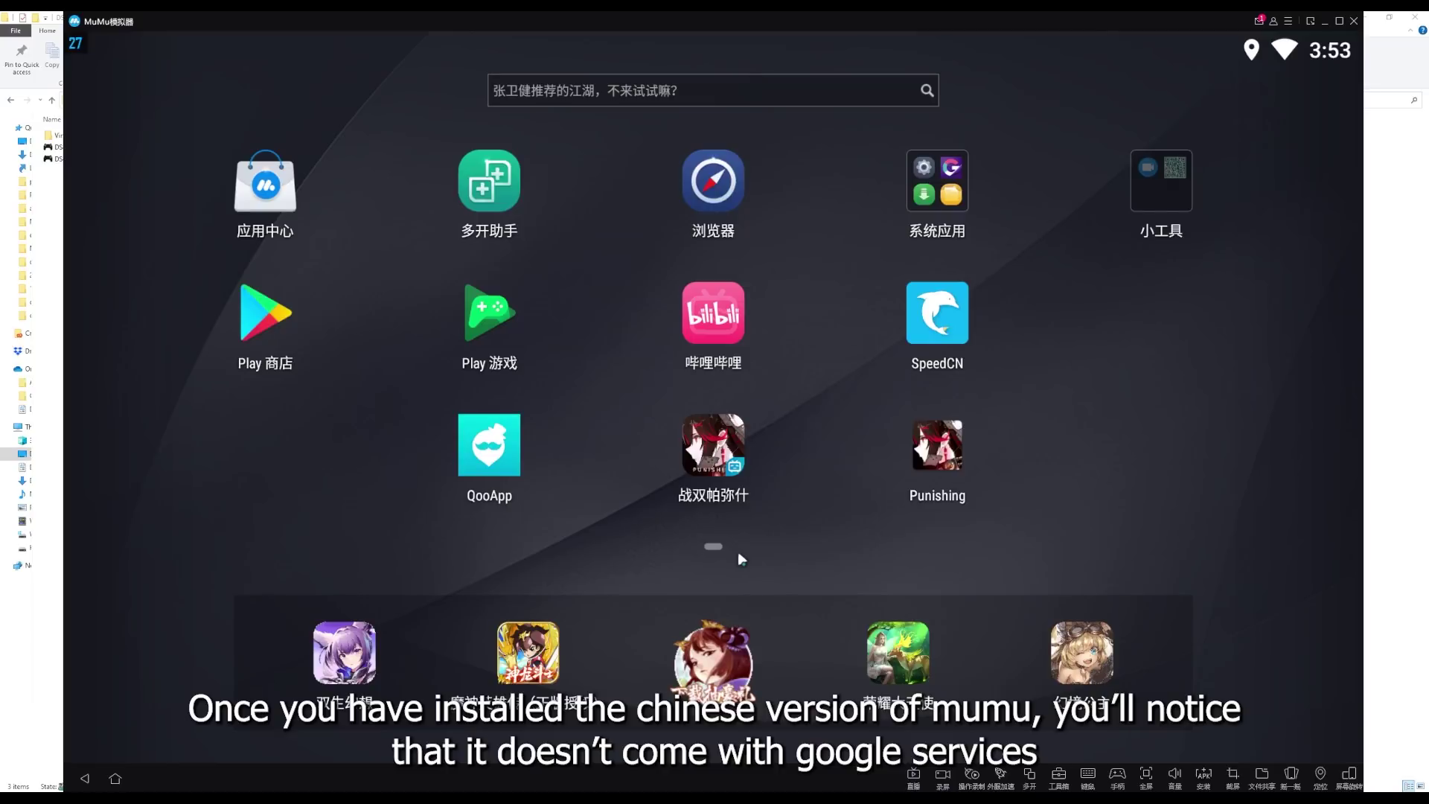
Launch KK谷歌助手 from the 系统应用 folder in MuMu for installing Google services.
click(946, 206)
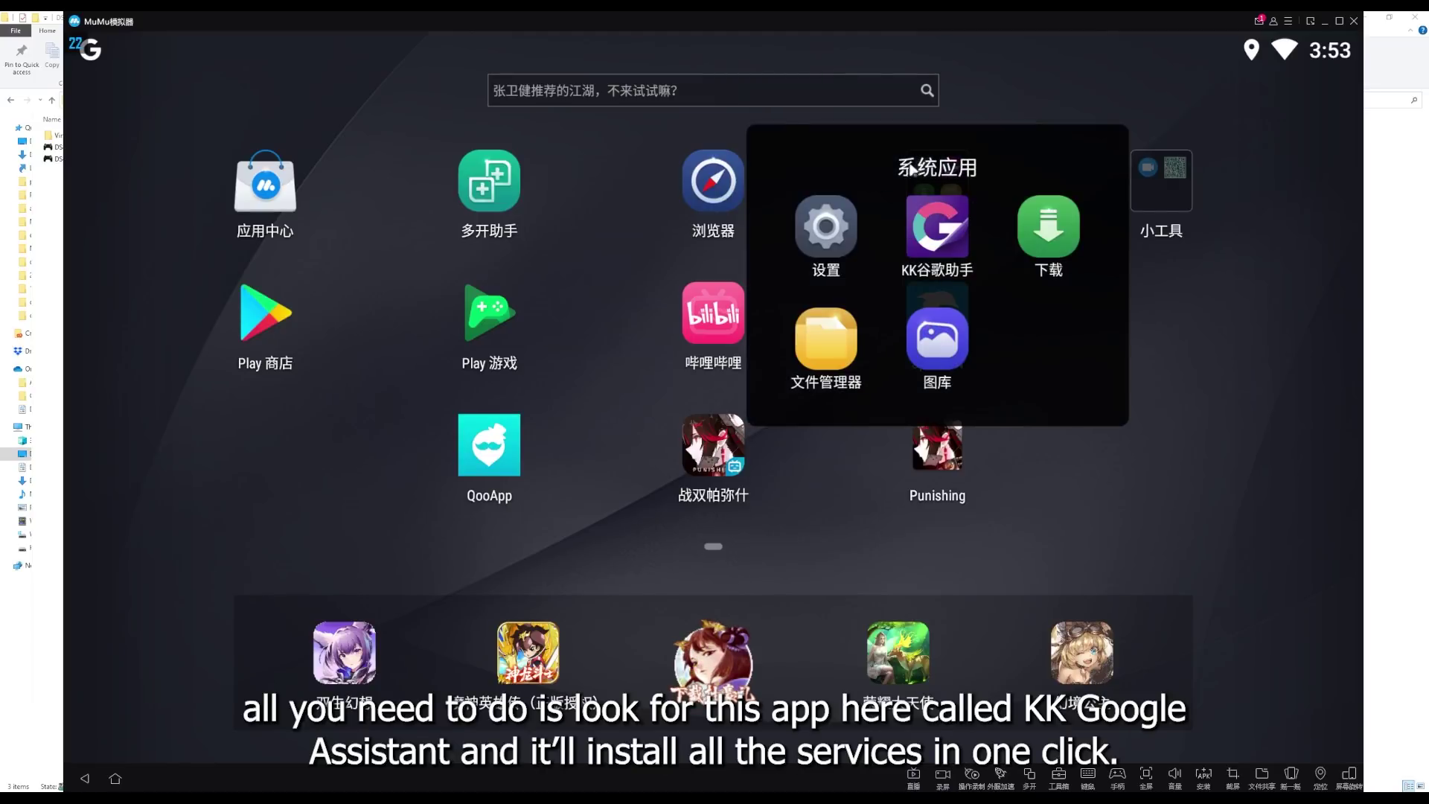
click(936, 231)
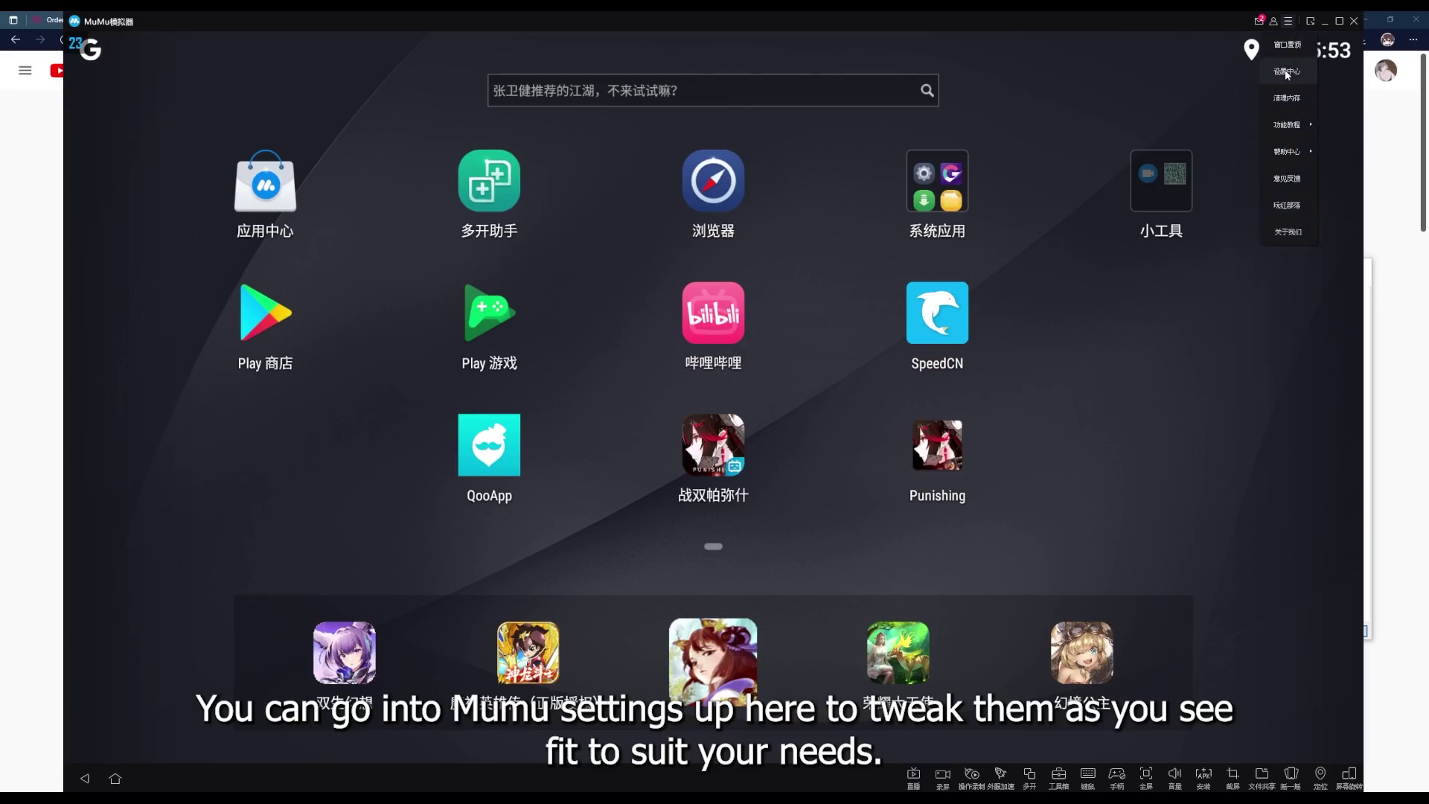
Examine the advanced, display, theme, device property and game categories of MuMu's 设置中心, then close it without changes.
click(1287, 72)
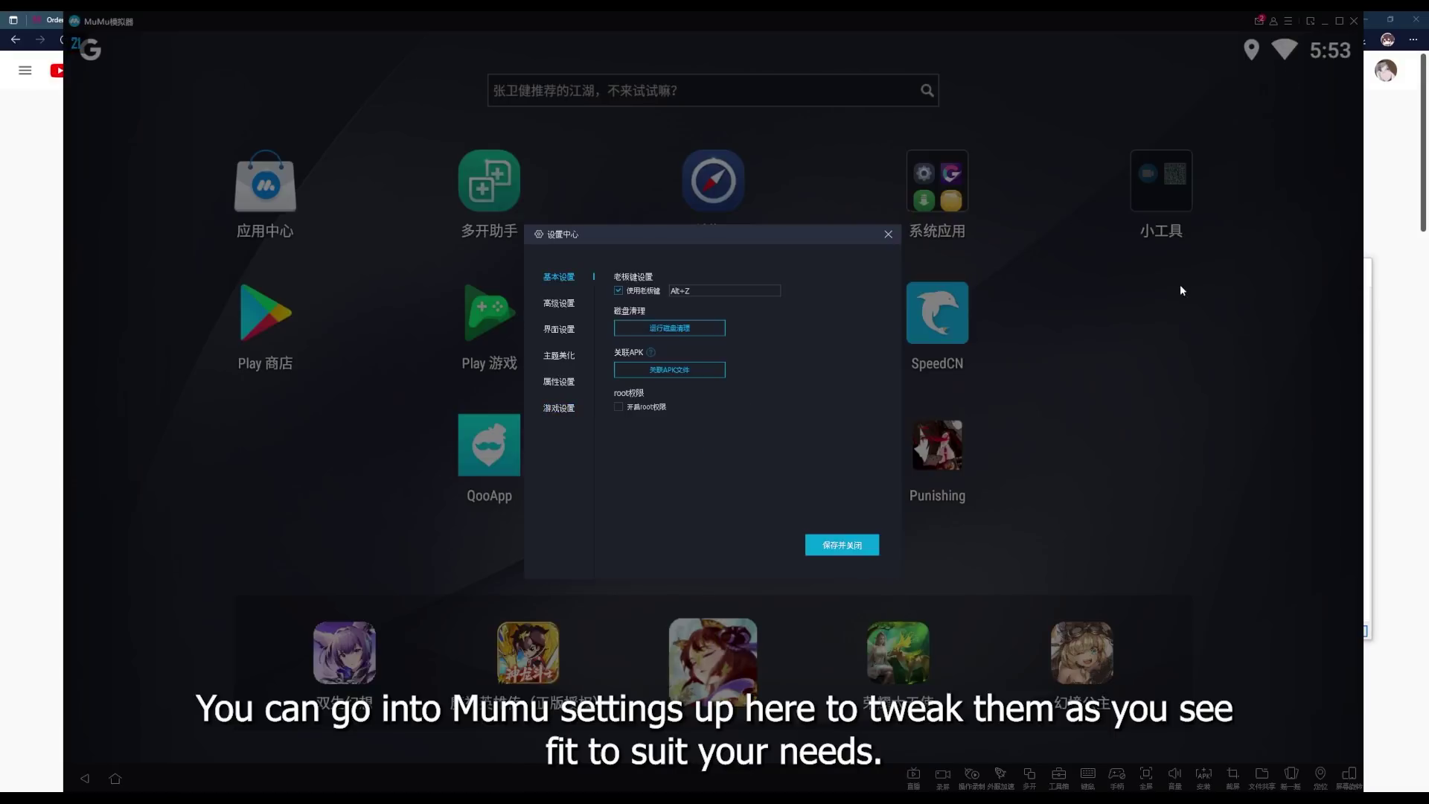
click(567, 310)
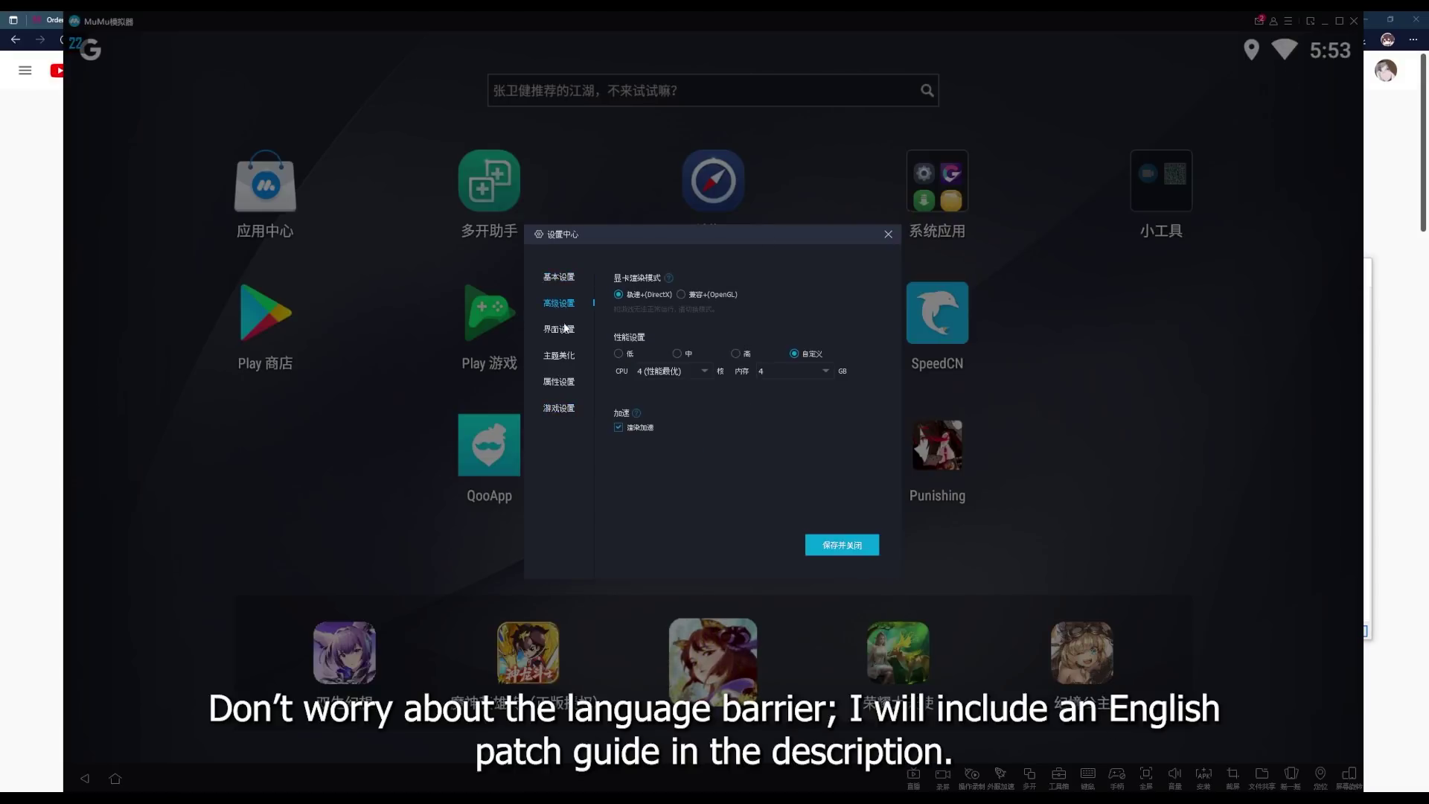
click(565, 332)
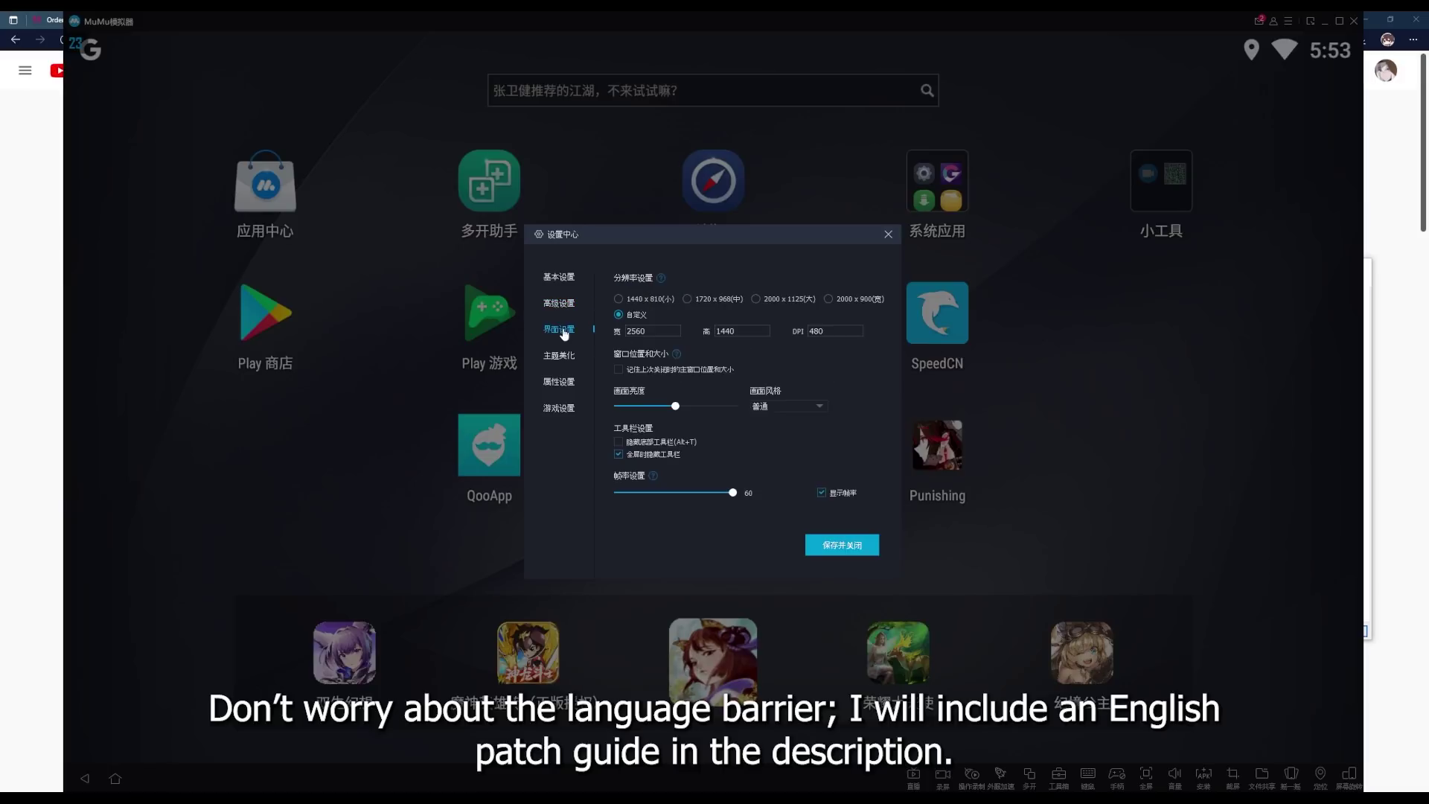
click(560, 358)
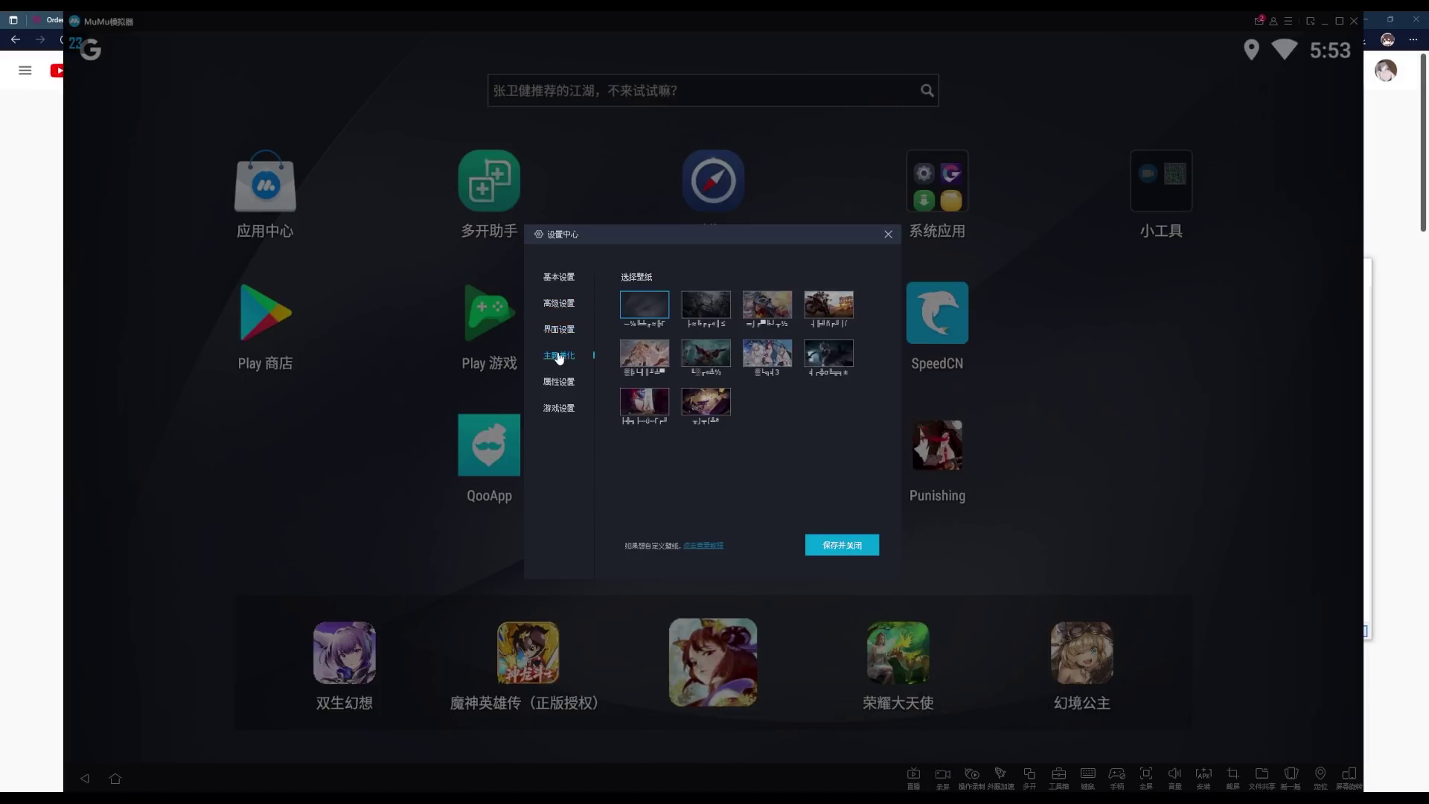
click(567, 385)
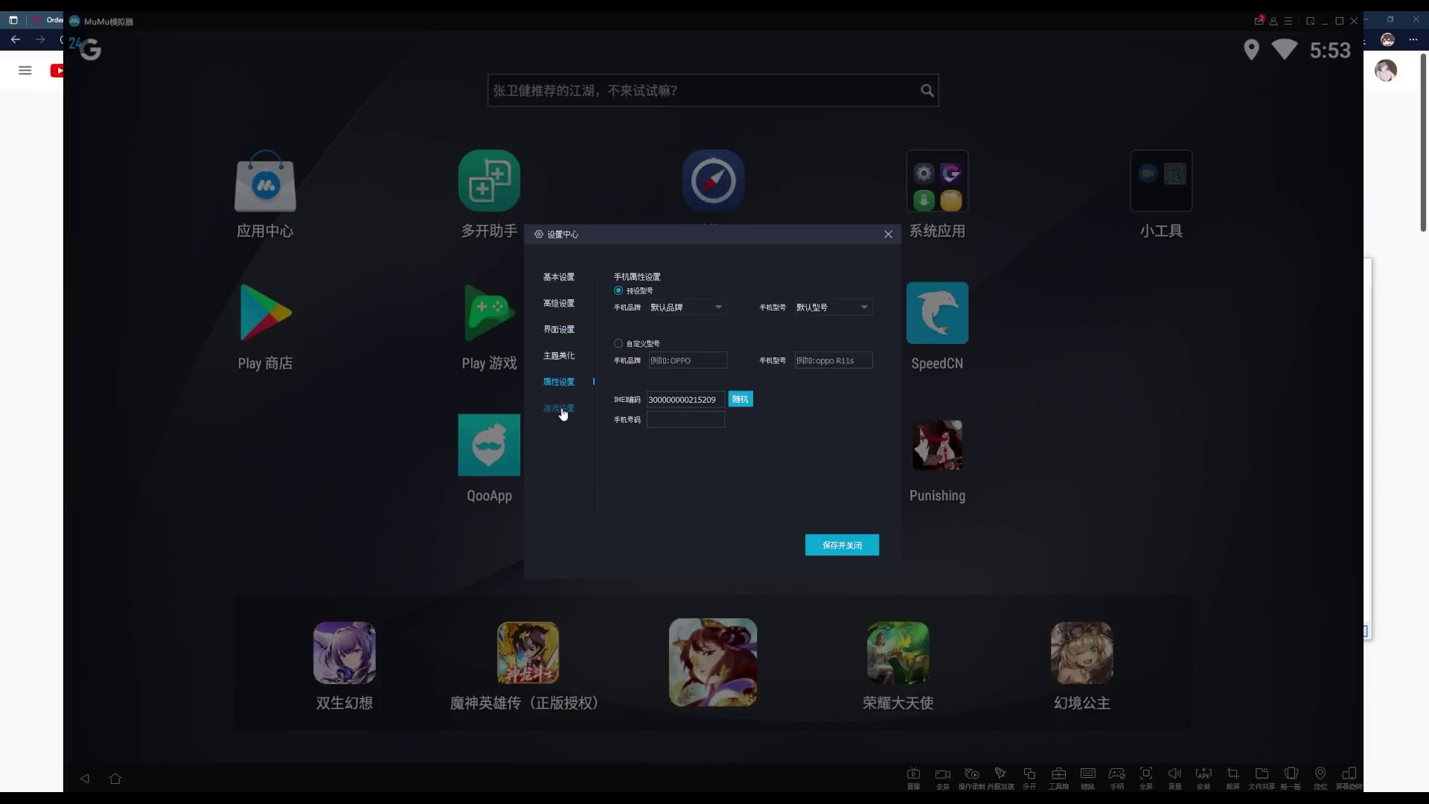
click(562, 409)
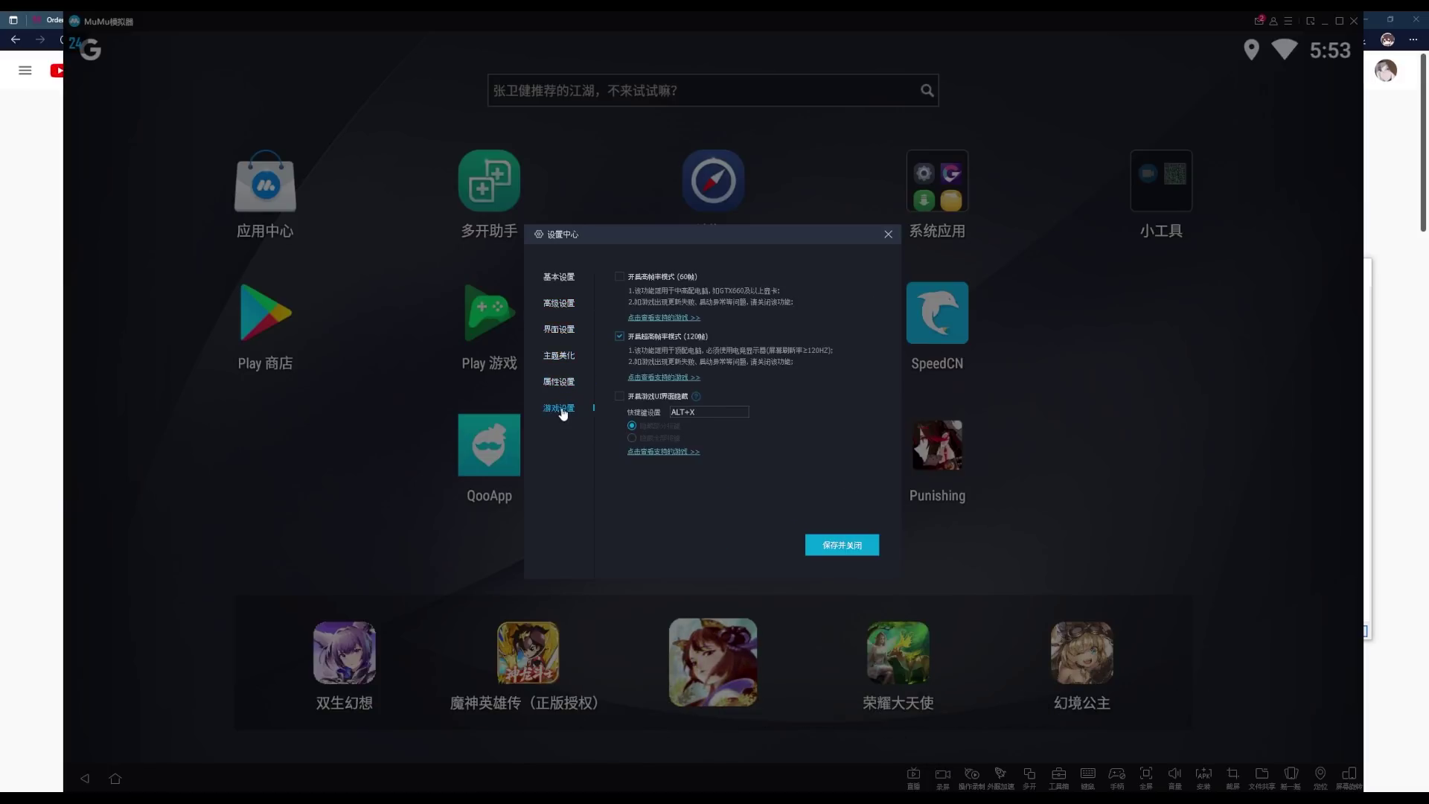
click(889, 235)
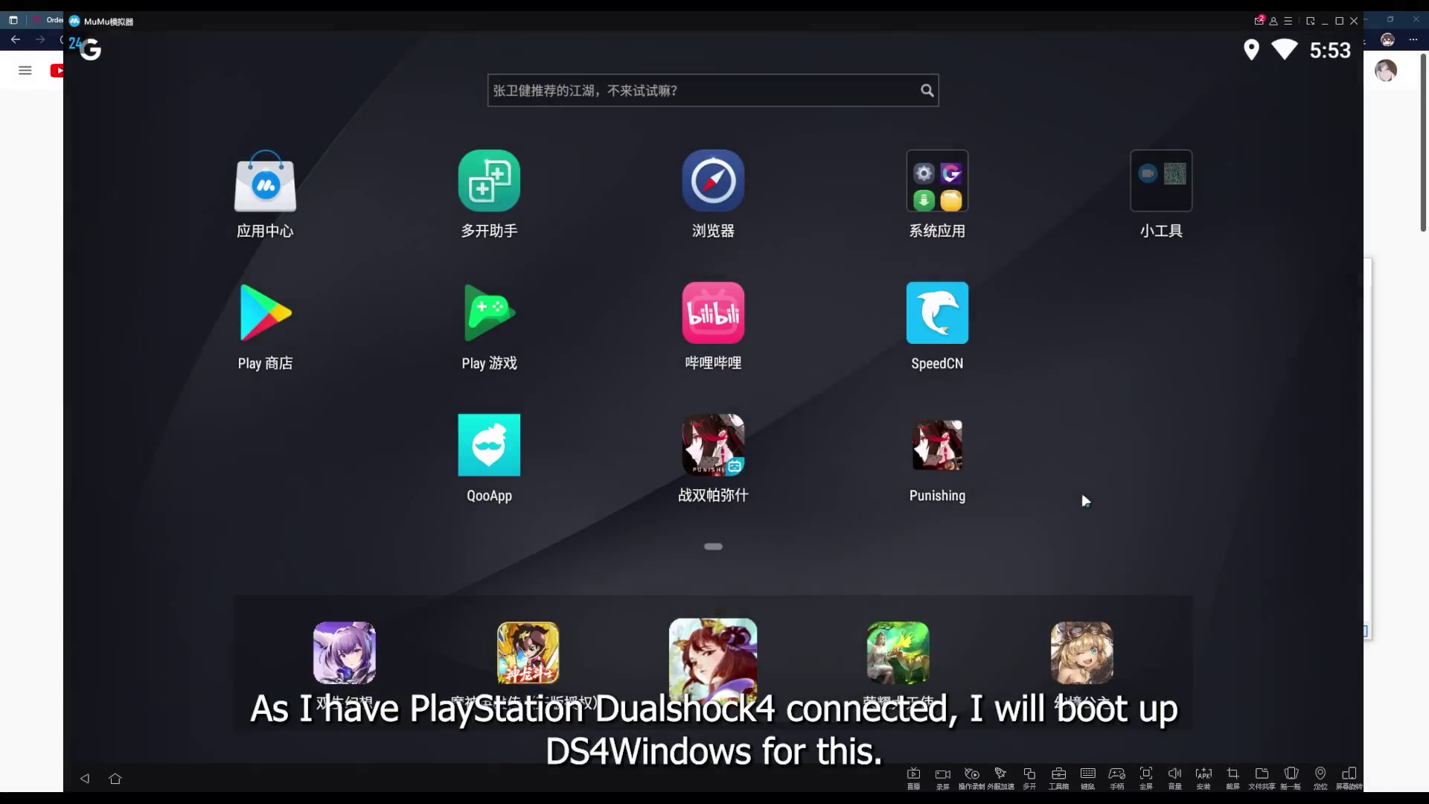
Switch to DS4Windows, check its startup options and connected controller, then return to MuMu.
key(alt+Tab)
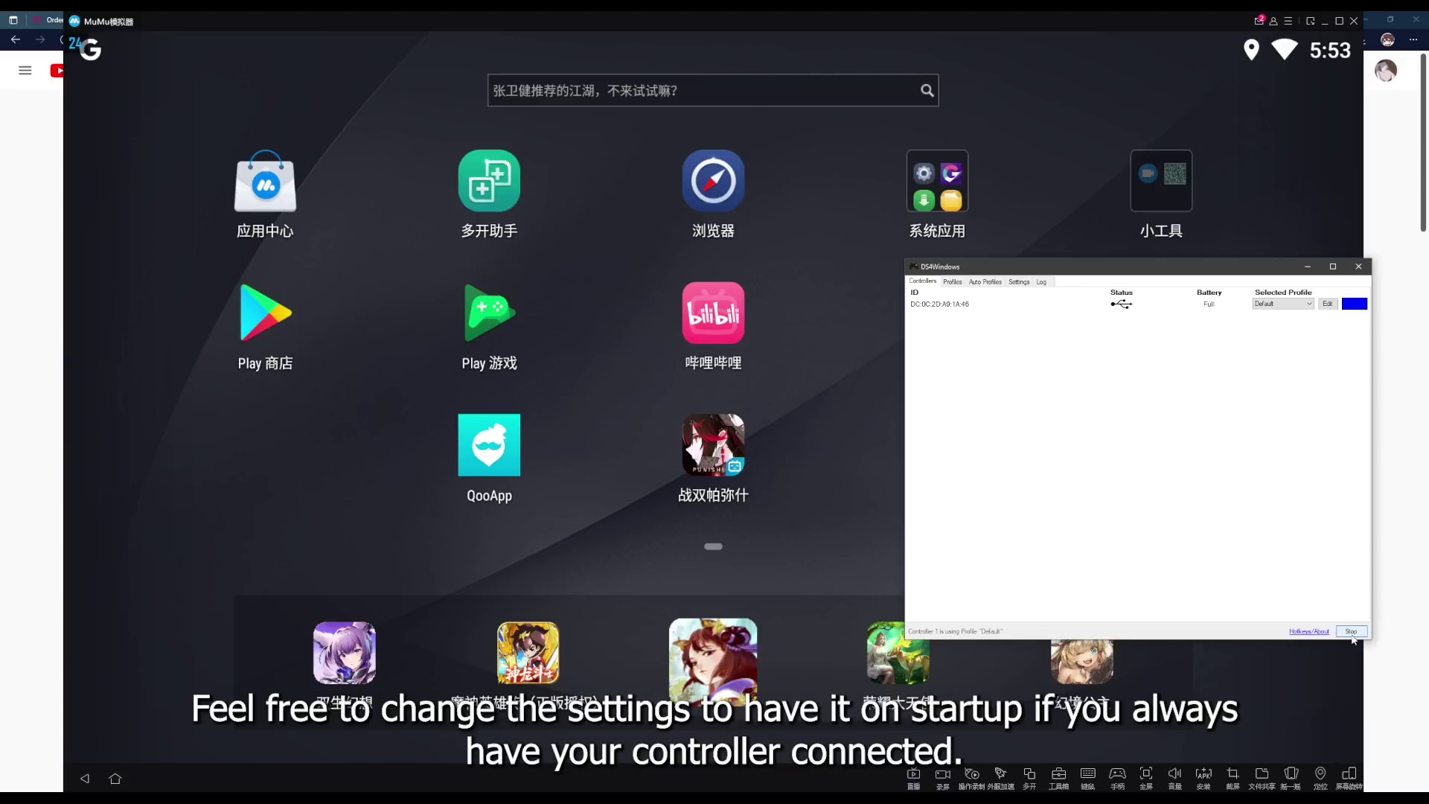
click(1017, 282)
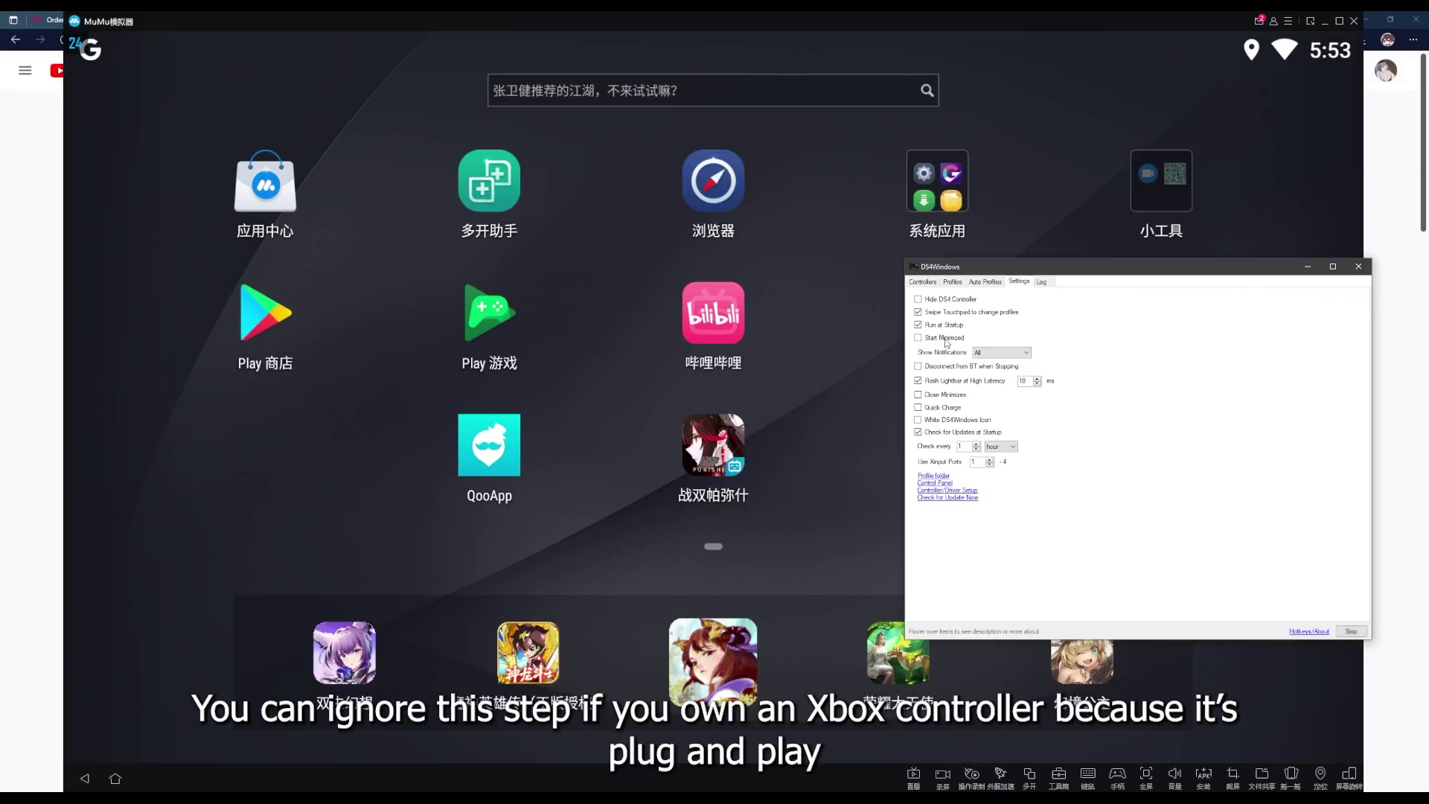
click(920, 285)
click(872, 400)
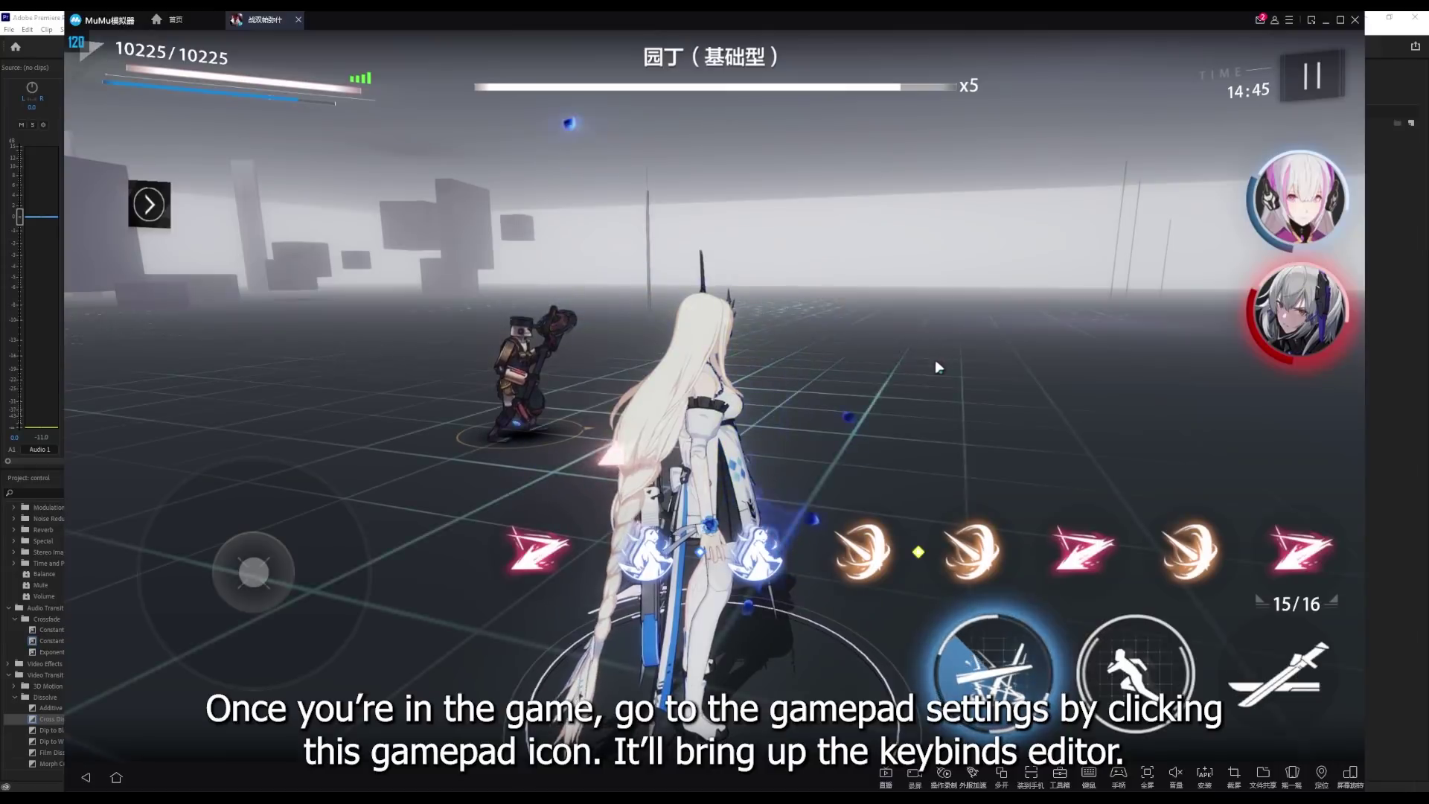
Create a new preset in the gamepad mapping editor and place button points on both character-swap portraits.
click(1118, 775)
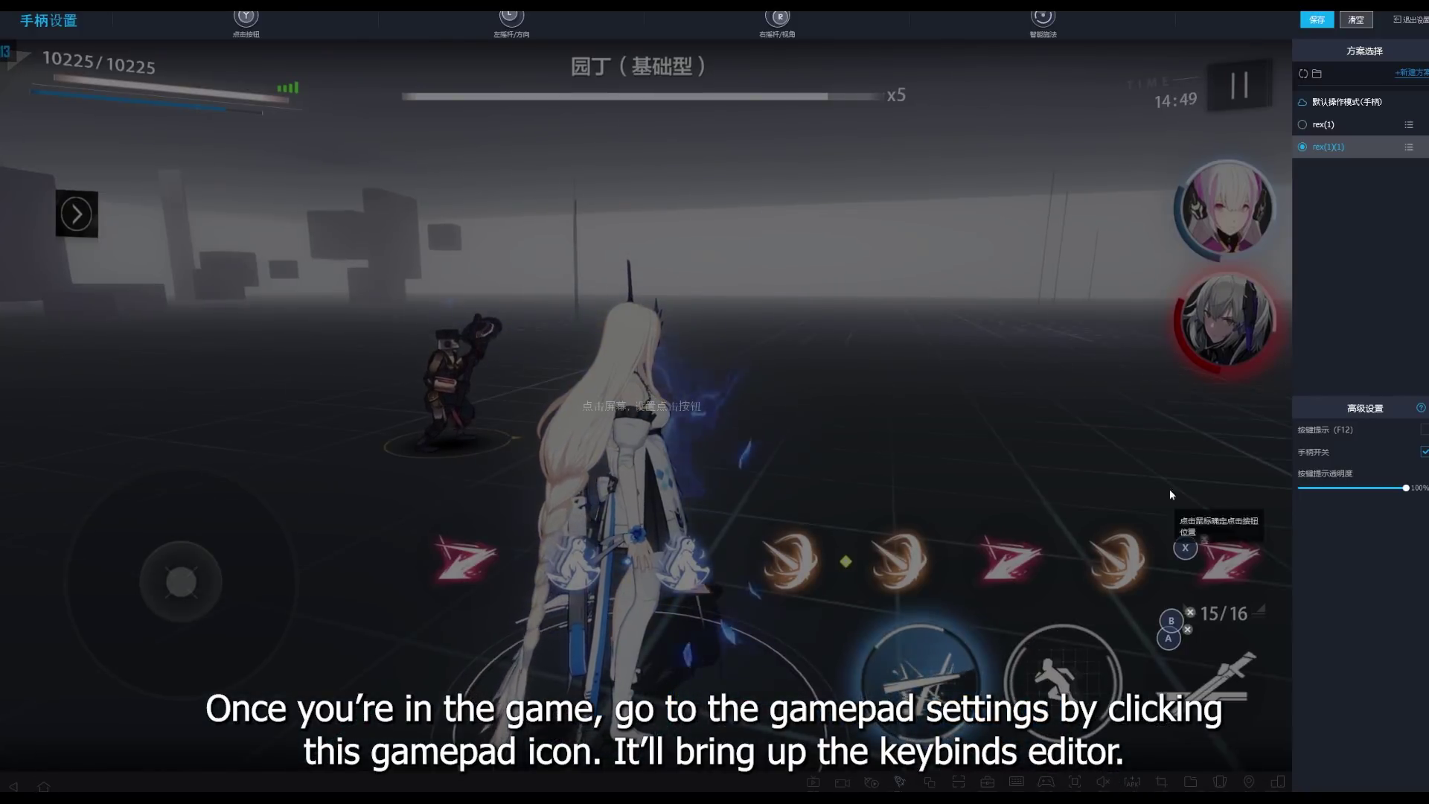
click(1406, 73)
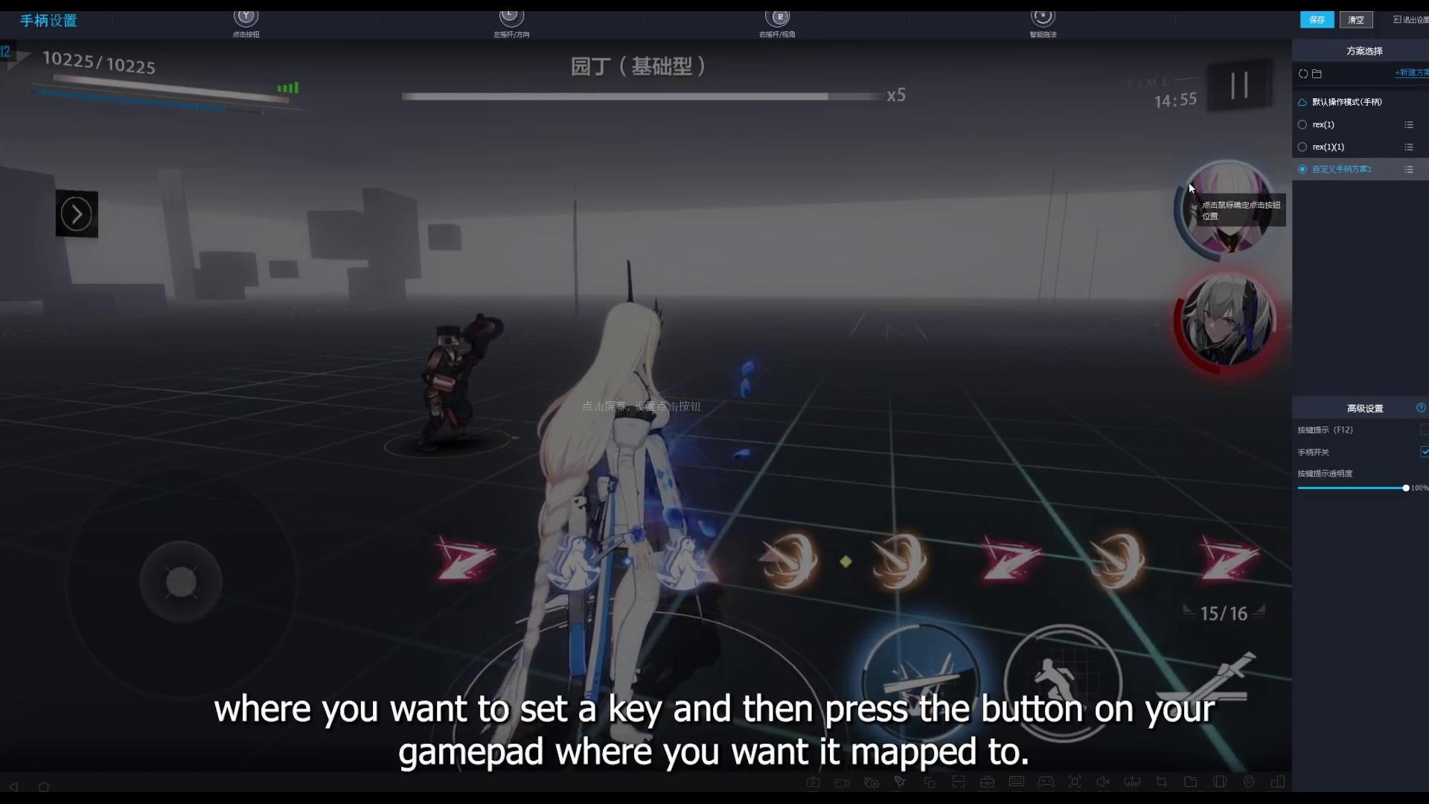
click(1230, 208)
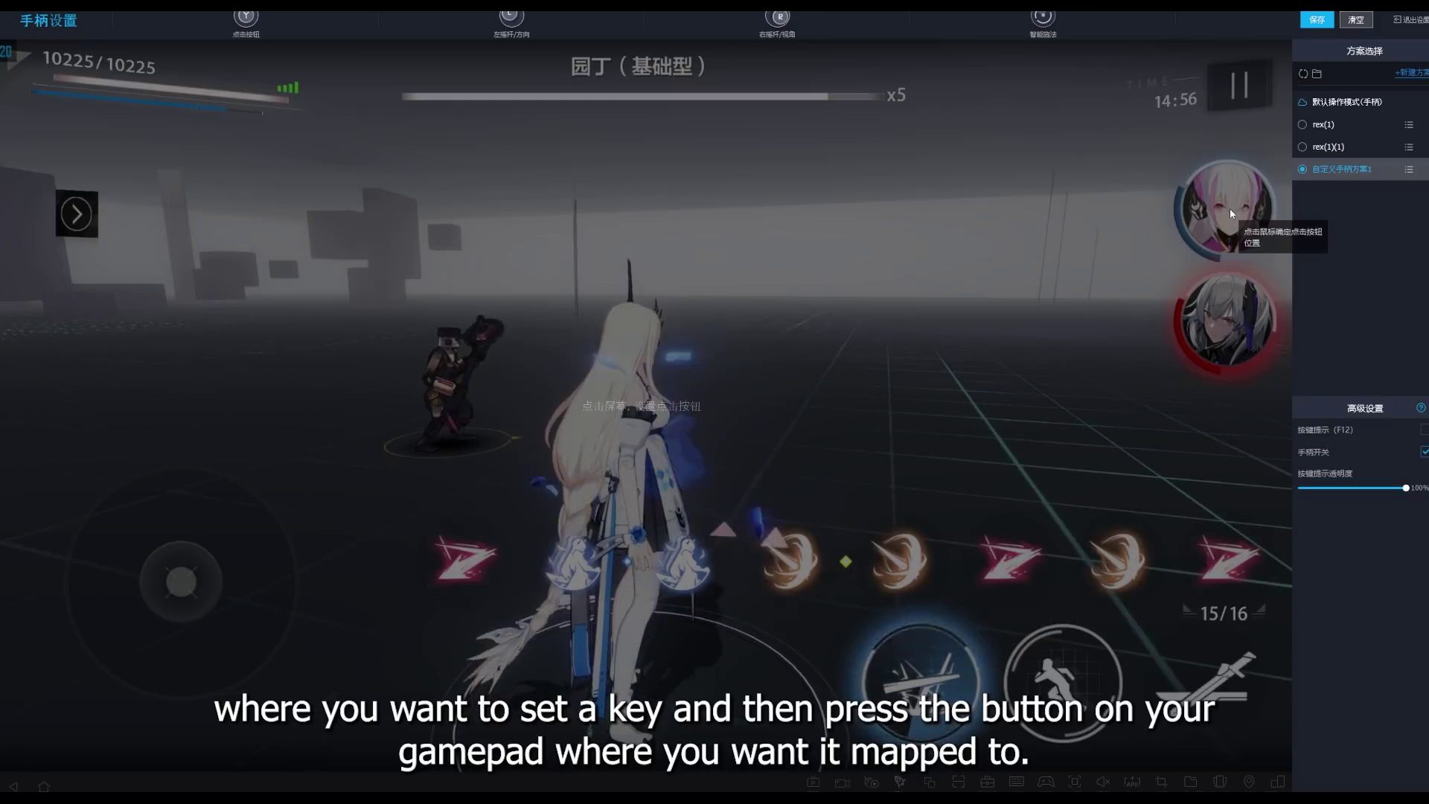
click(1227, 319)
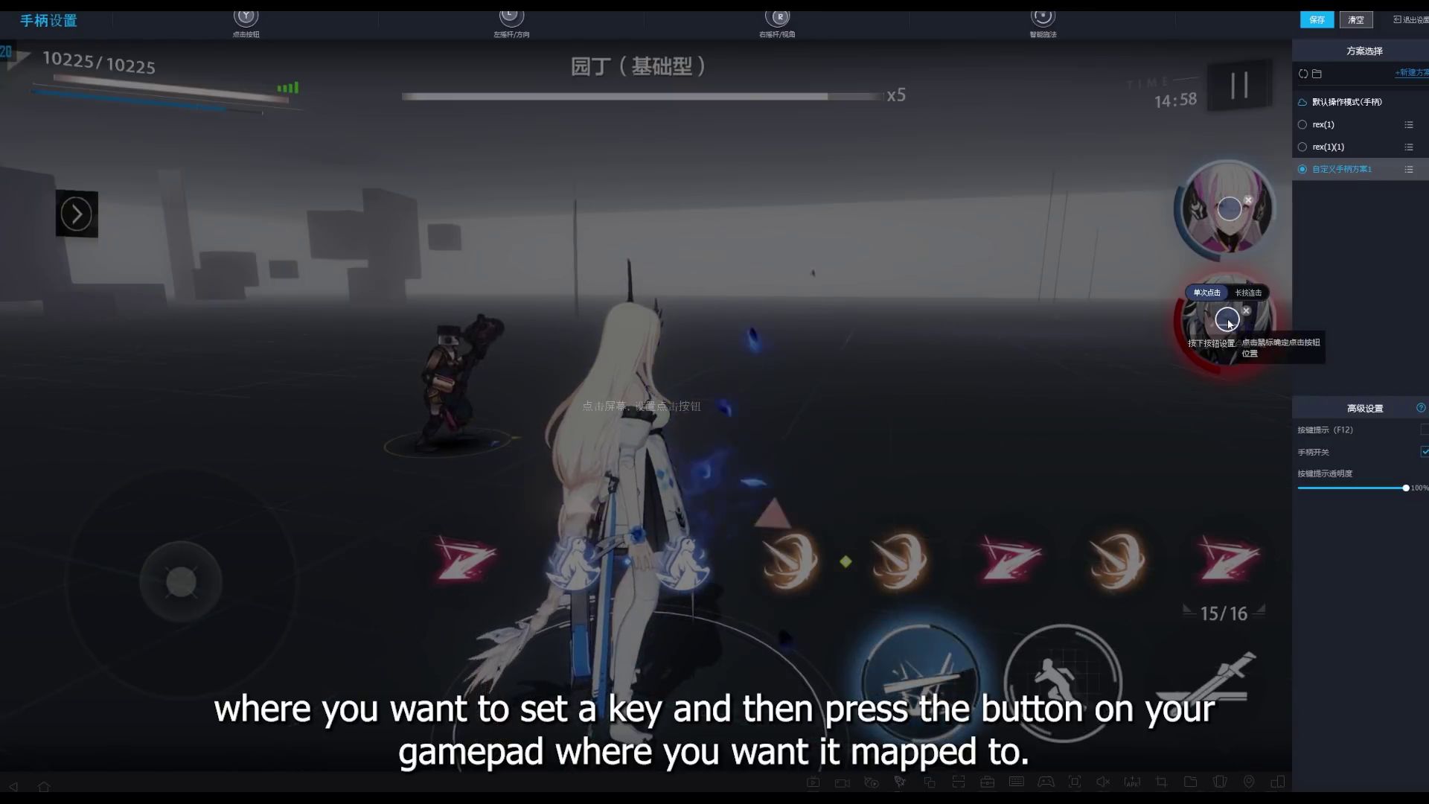
Place a gamepad button point on each of the eight skill orbs.
click(1229, 563)
click(1120, 561)
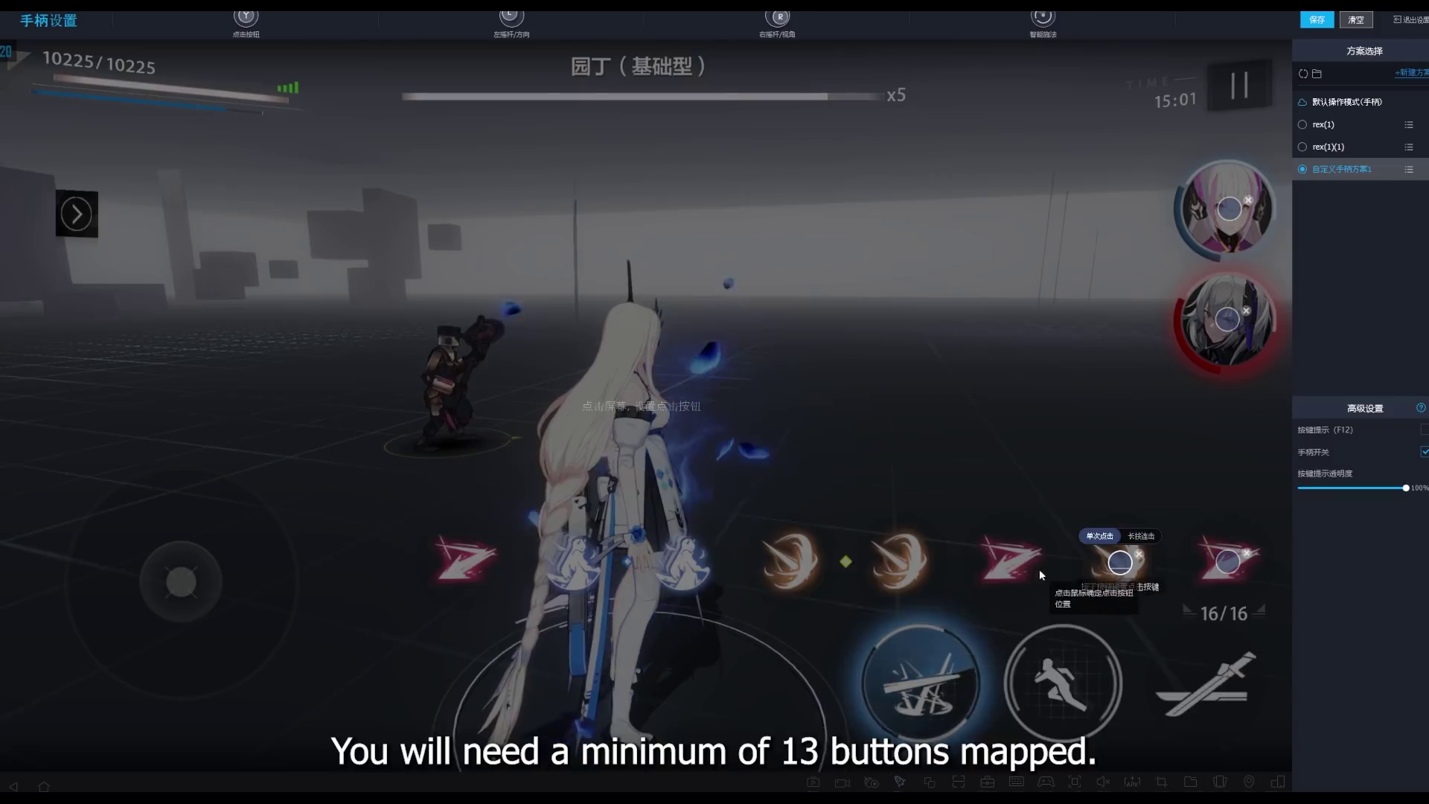
click(1009, 564)
click(900, 562)
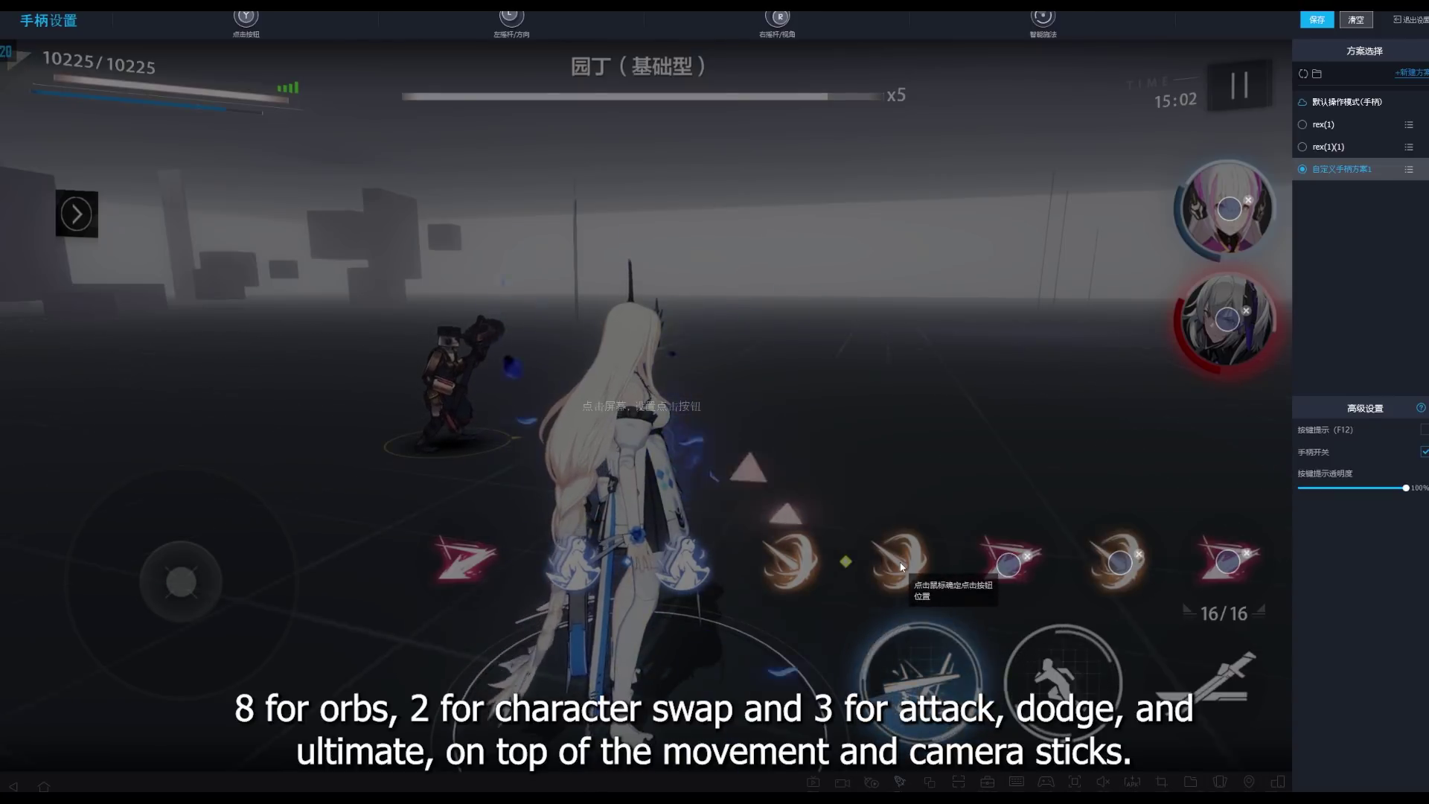
click(792, 564)
click(685, 566)
click(575, 564)
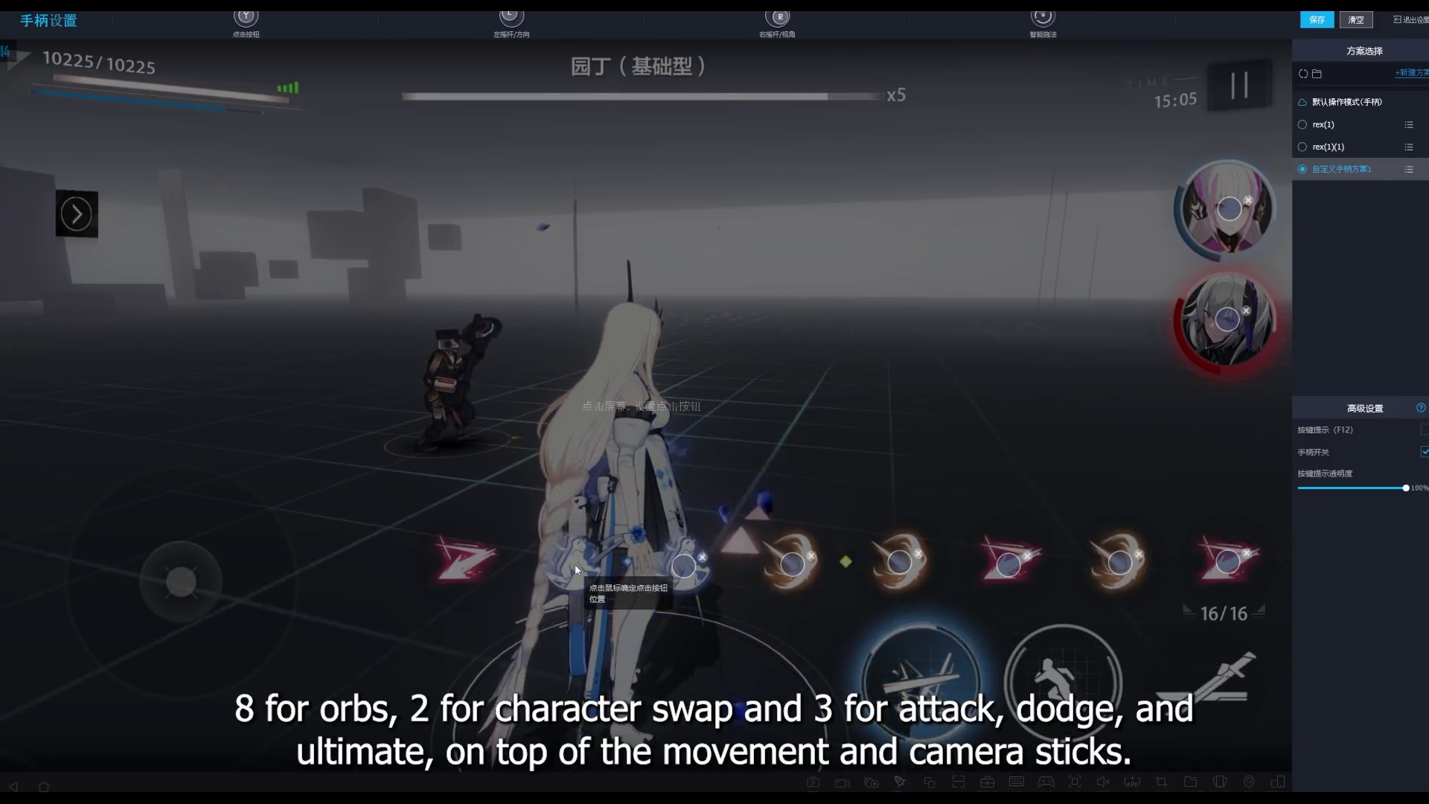
click(466, 561)
Place gamepad button points on the attack, dodge and ultimate controls.
click(1205, 683)
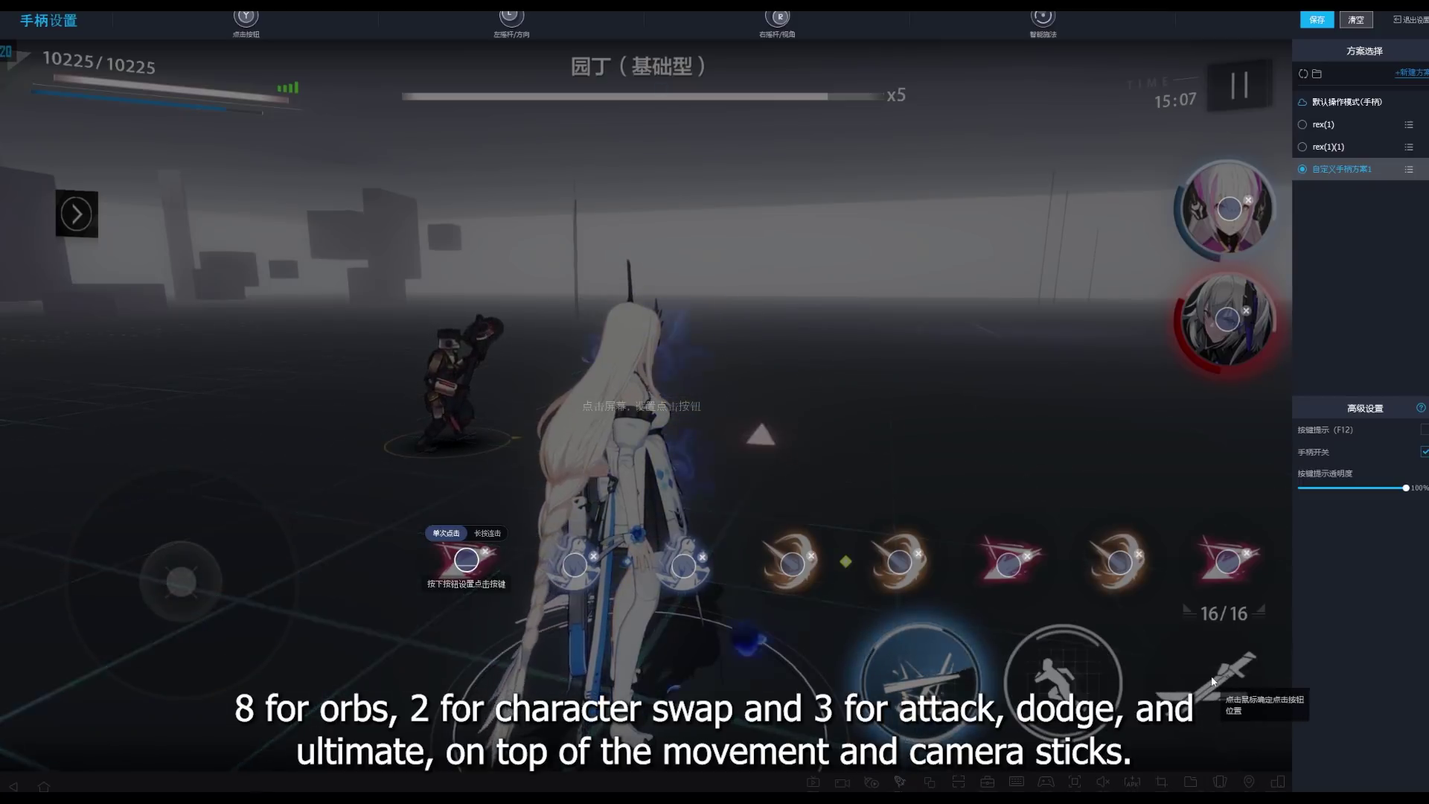
click(922, 681)
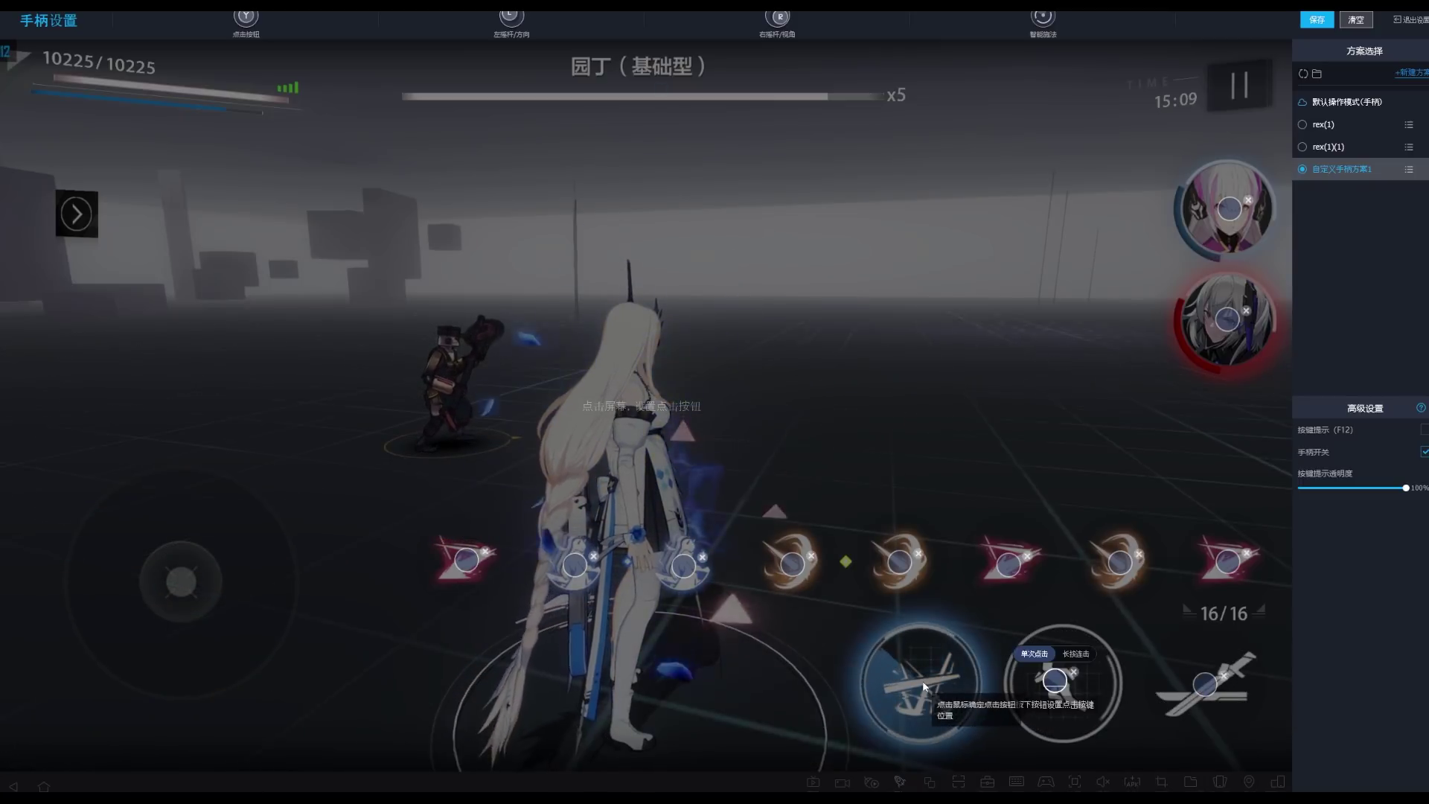
Add a pause button point plus the movement and camera stick controls, setting the camera stick's sensitivity to 66%.
click(1234, 82)
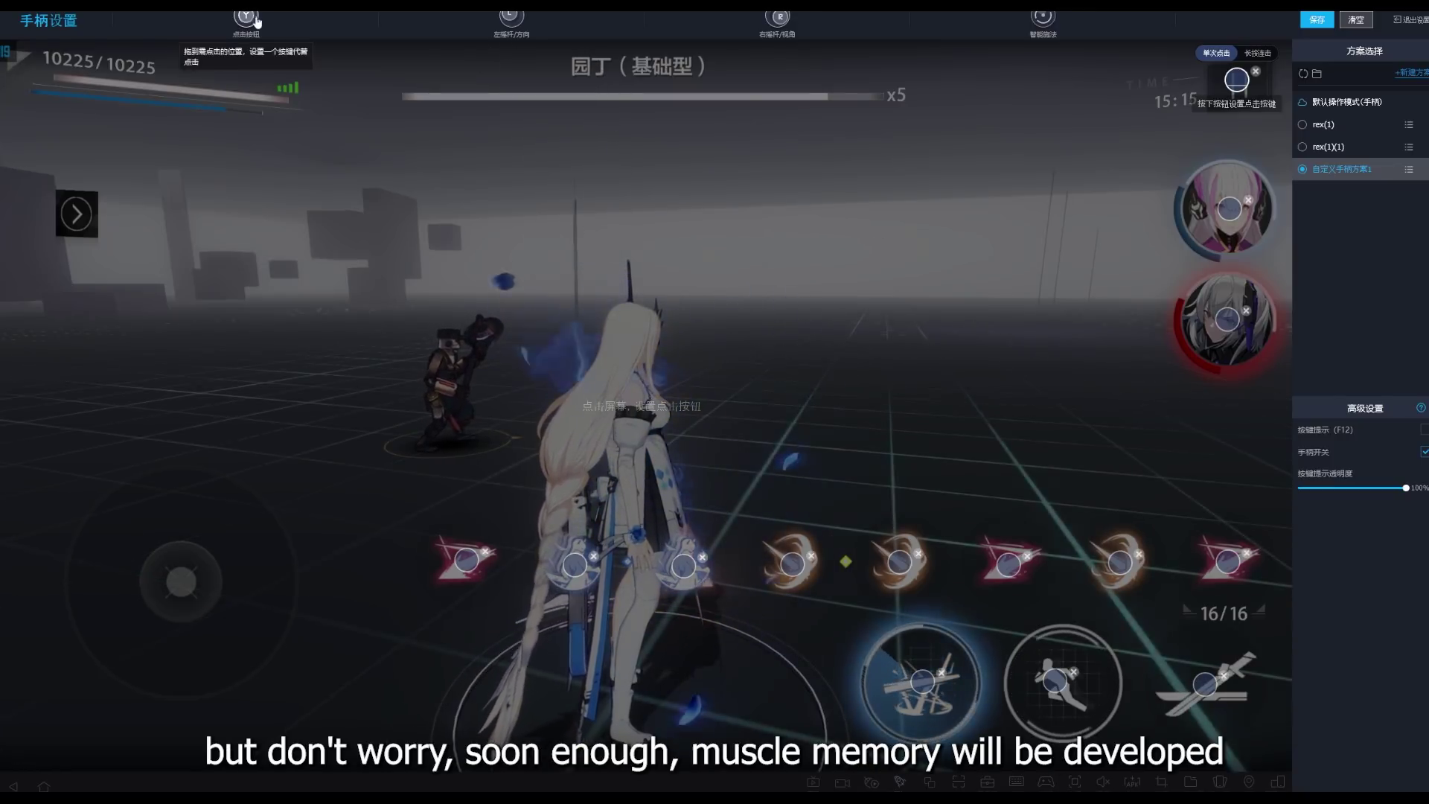
mouse_move(514, 21)
mouse_down()
mouse_move(513, 59)
mouse_move(255, 505)
mouse_move(182, 584)
mouse_up()
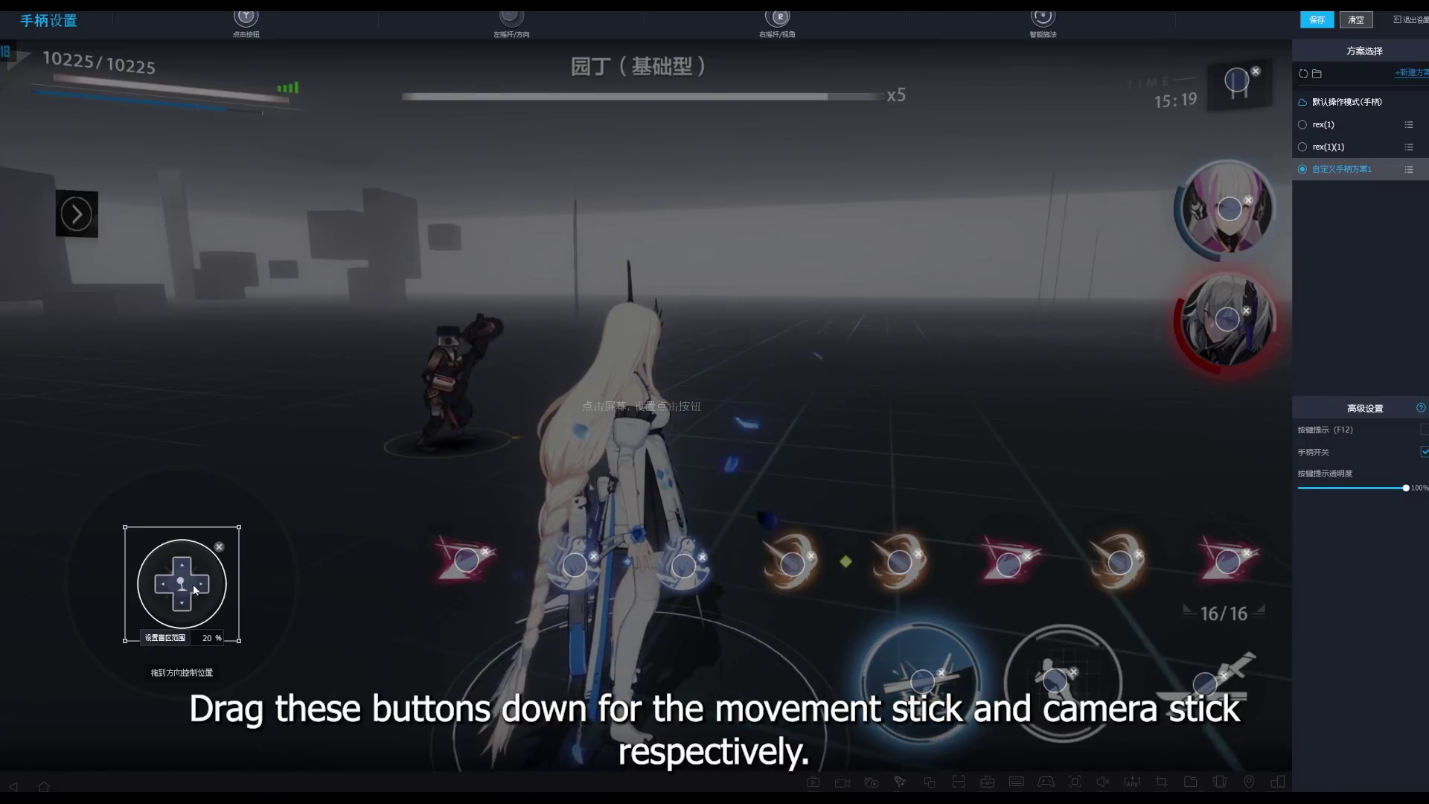
mouse_move(778, 18)
mouse_down()
mouse_move(734, 320)
mouse_move(700, 403)
mouse_move(650, 391)
mouse_up()
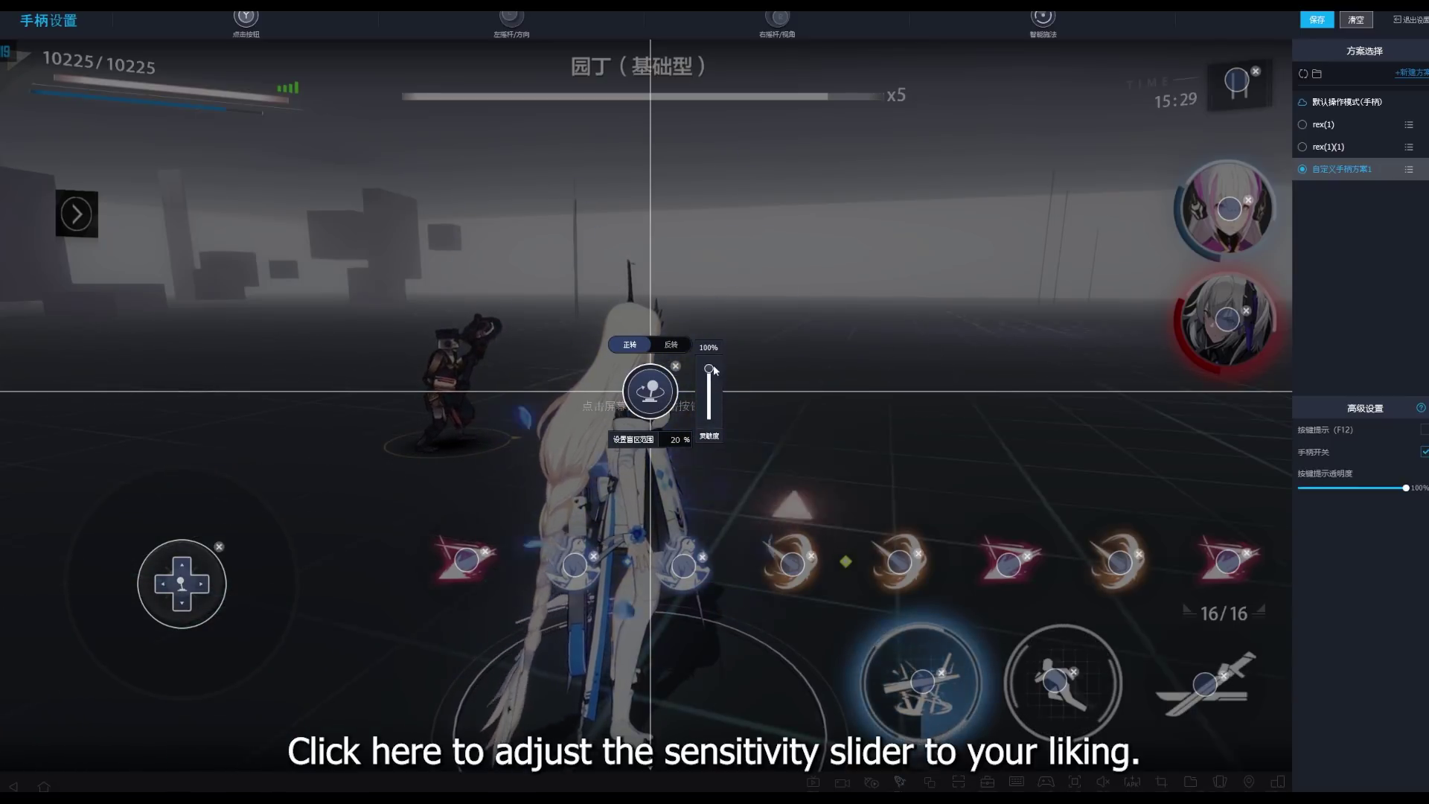
drag(709, 393, 710, 385)
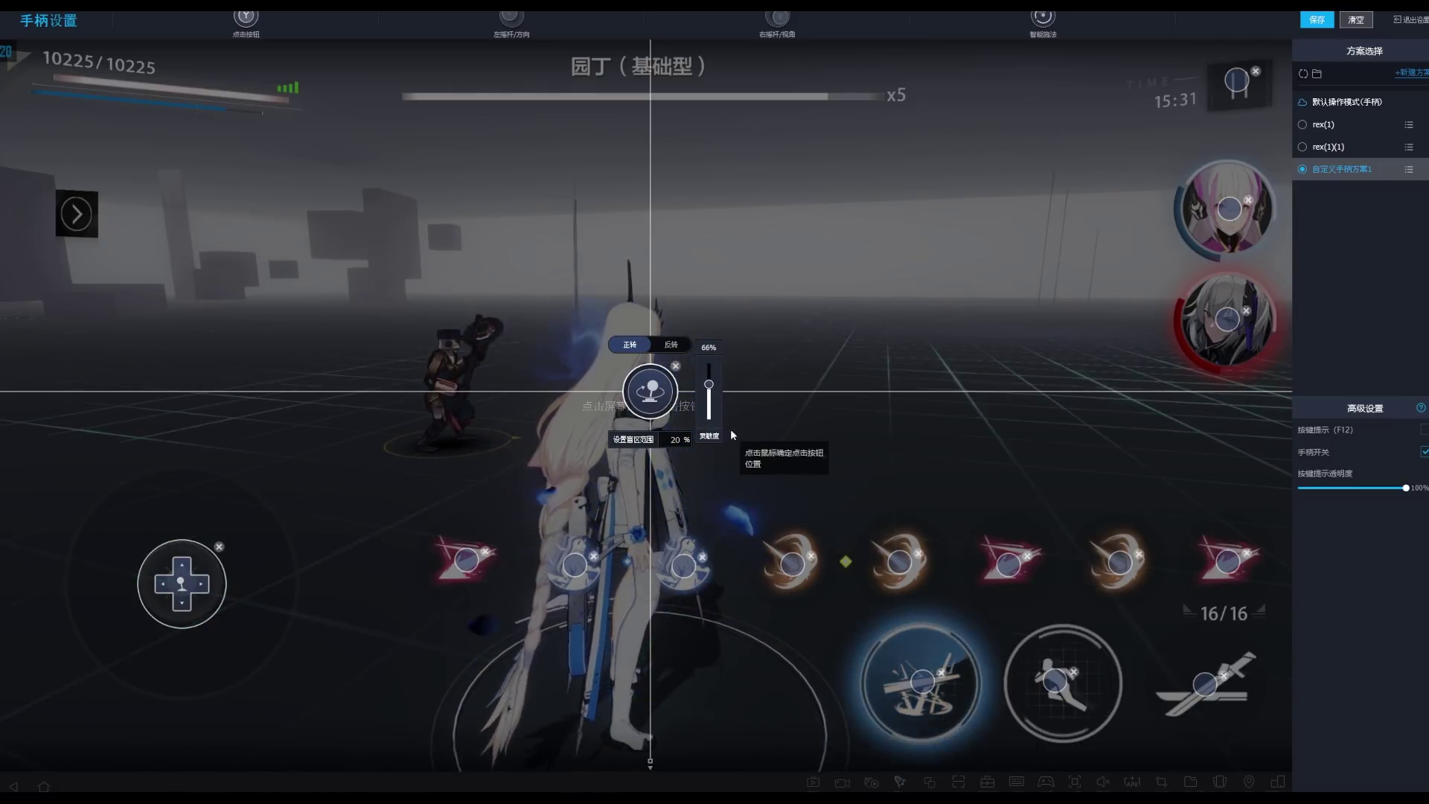
Assign LB and RB to the character portraits, and B, LA, RT, LT and the D-pad directions to the skill orbs.
click(1230, 211)
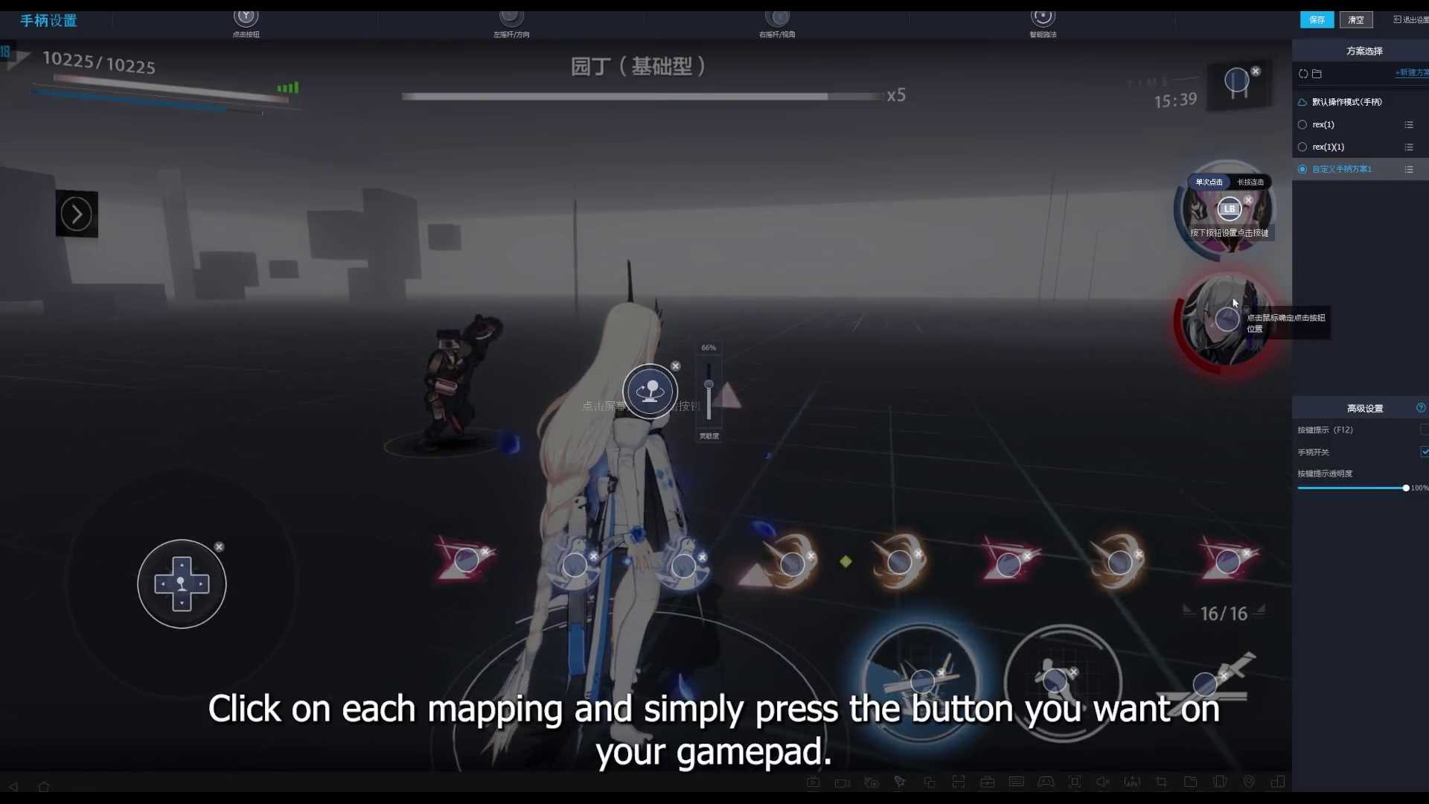
click(1230, 322)
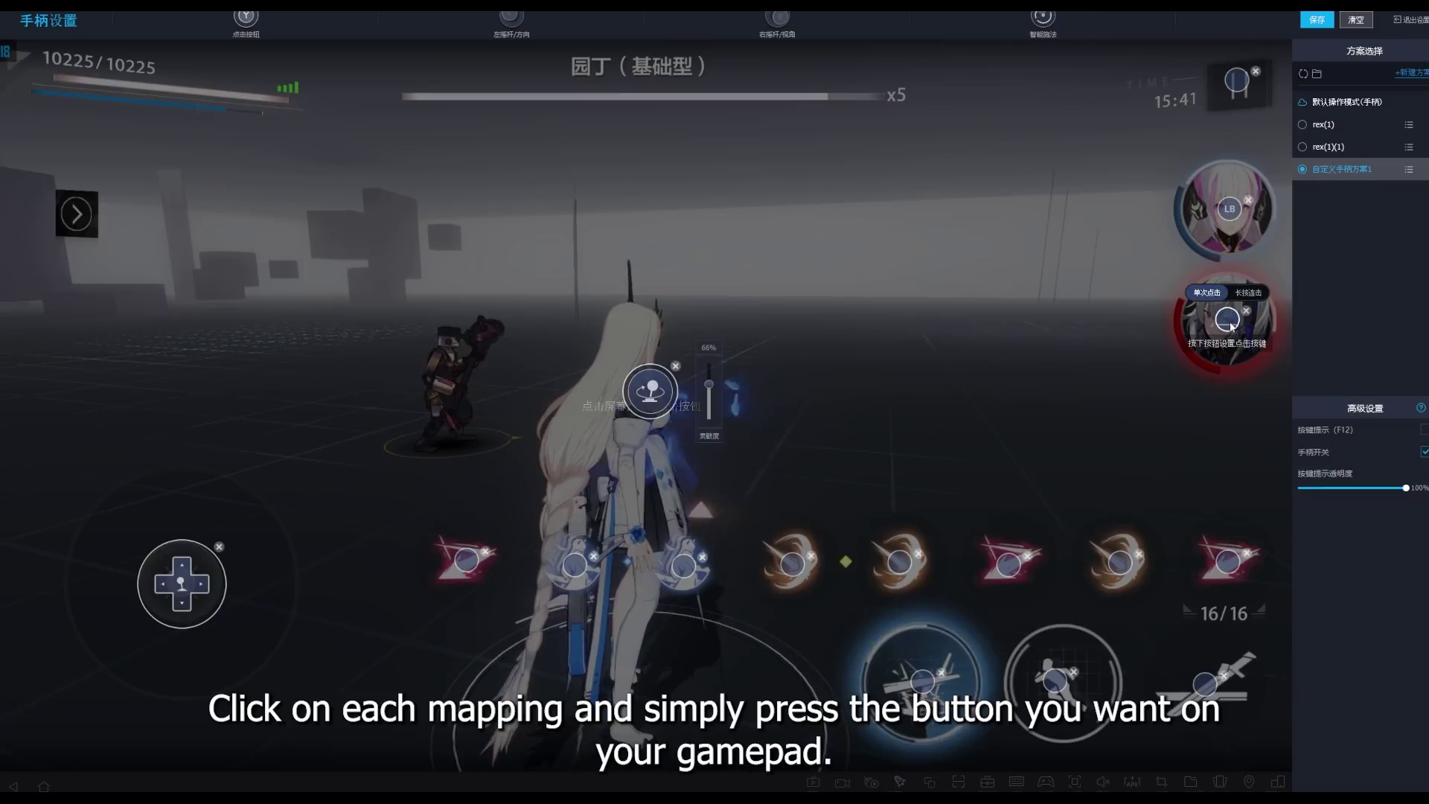
click(1230, 566)
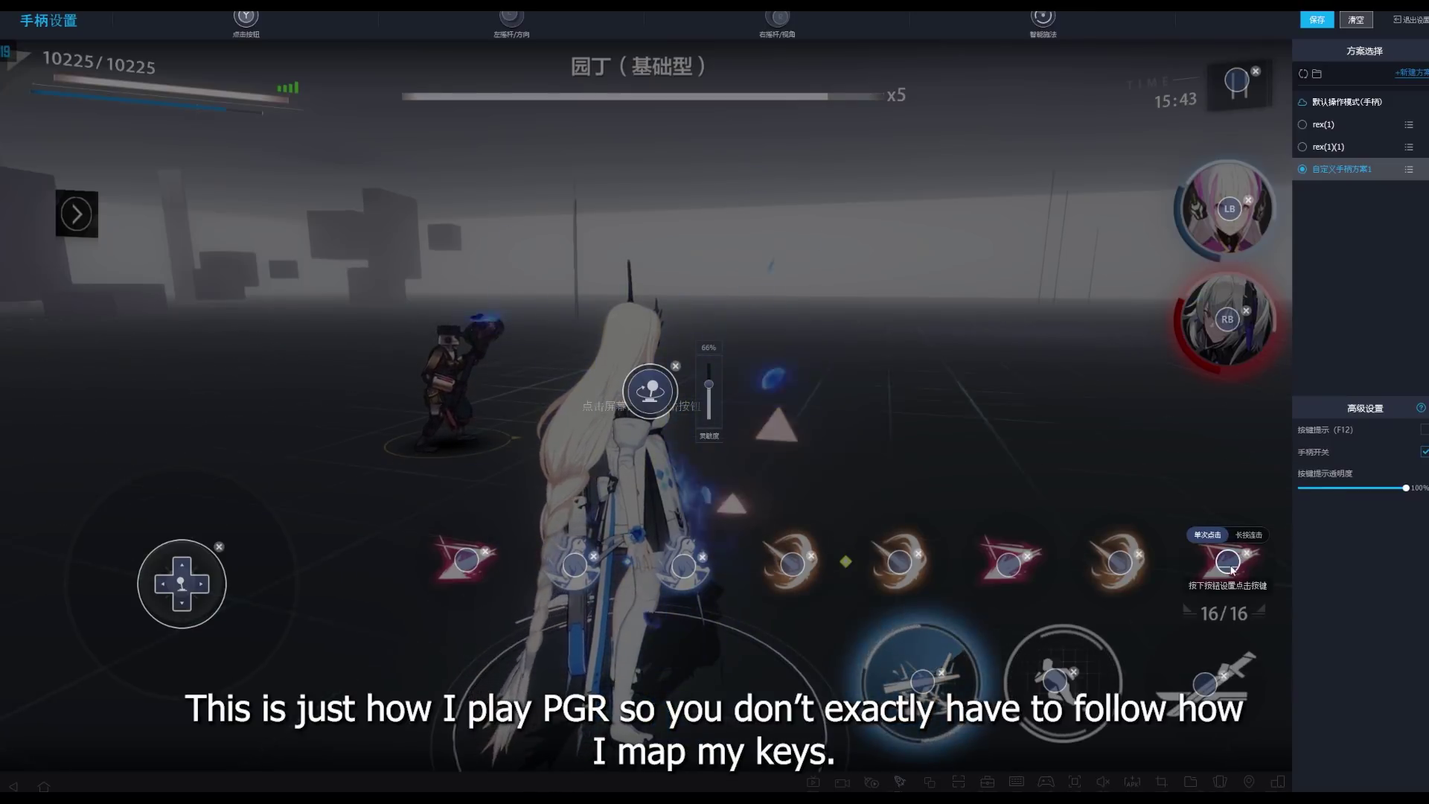
click(1121, 564)
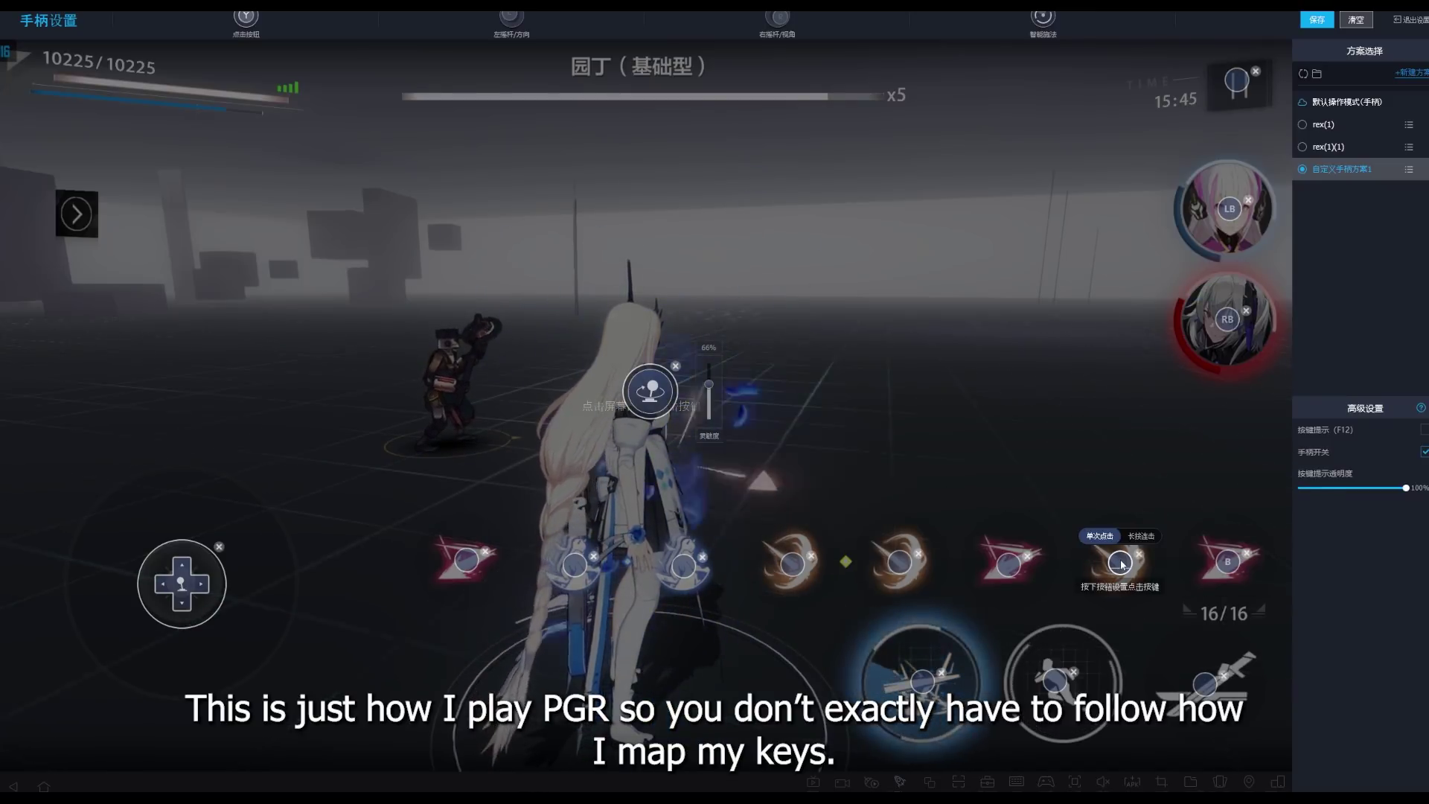
click(1009, 568)
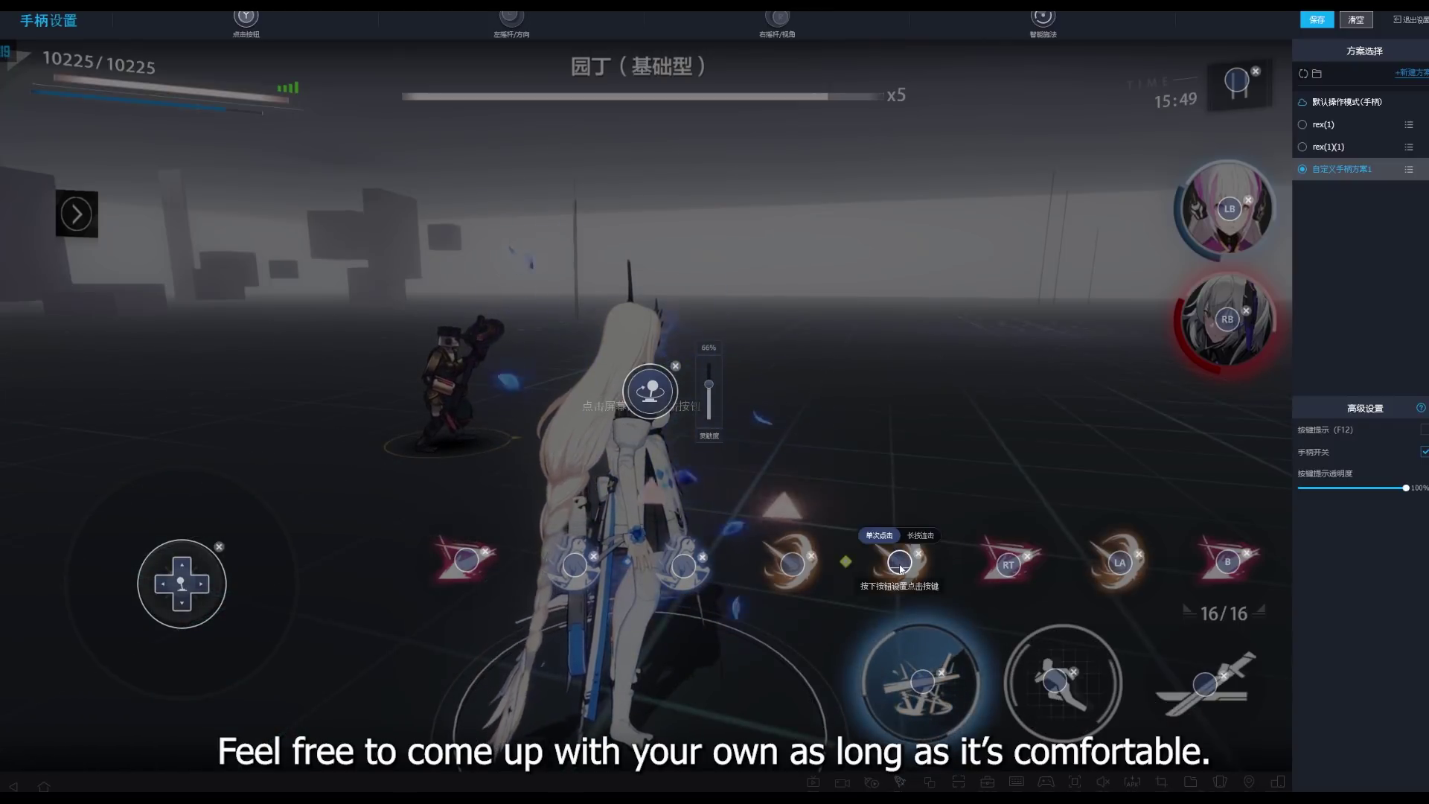
click(789, 572)
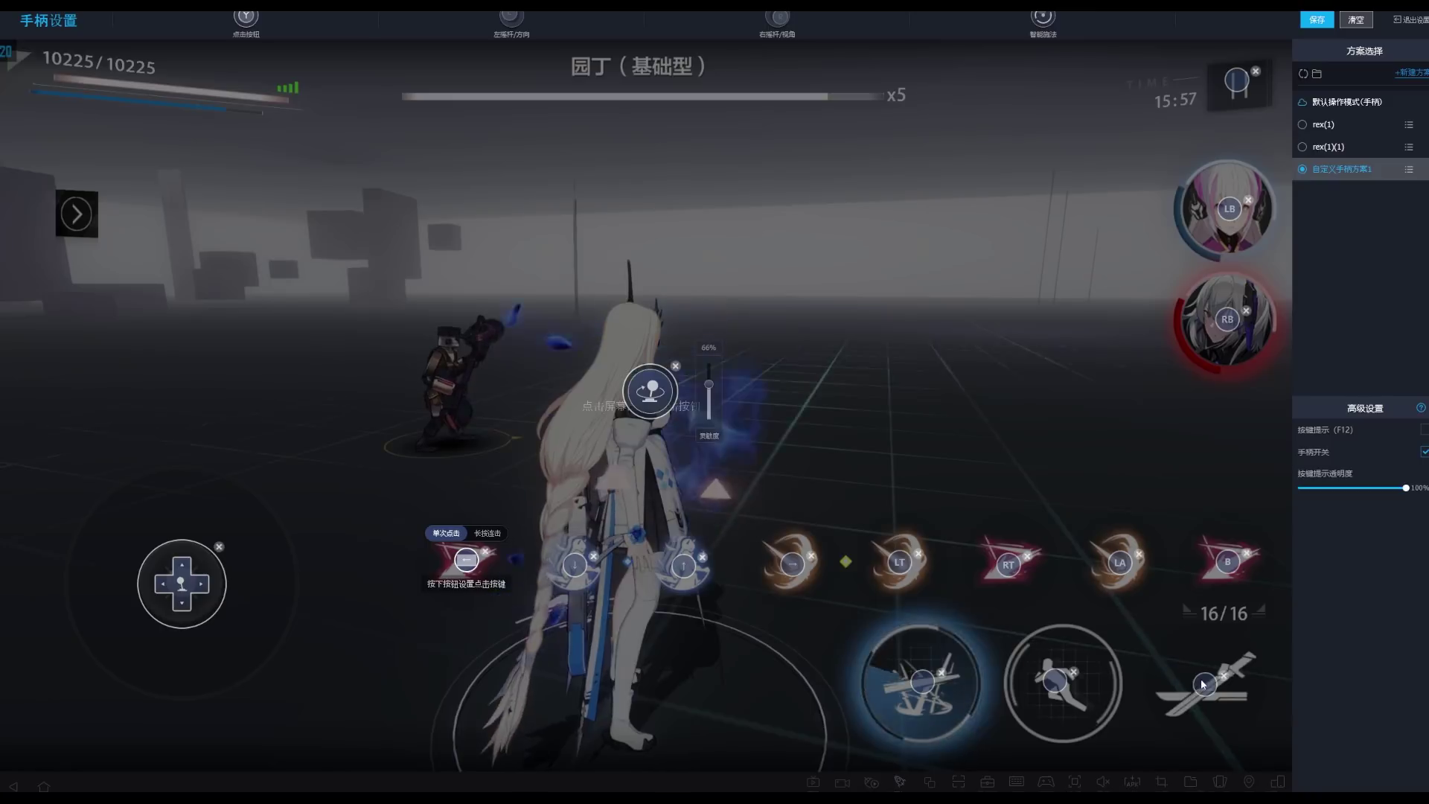
Assign X to attack, A to dodge and Y to the ultimate, and leave the gamepad mapping editor.
click(1204, 684)
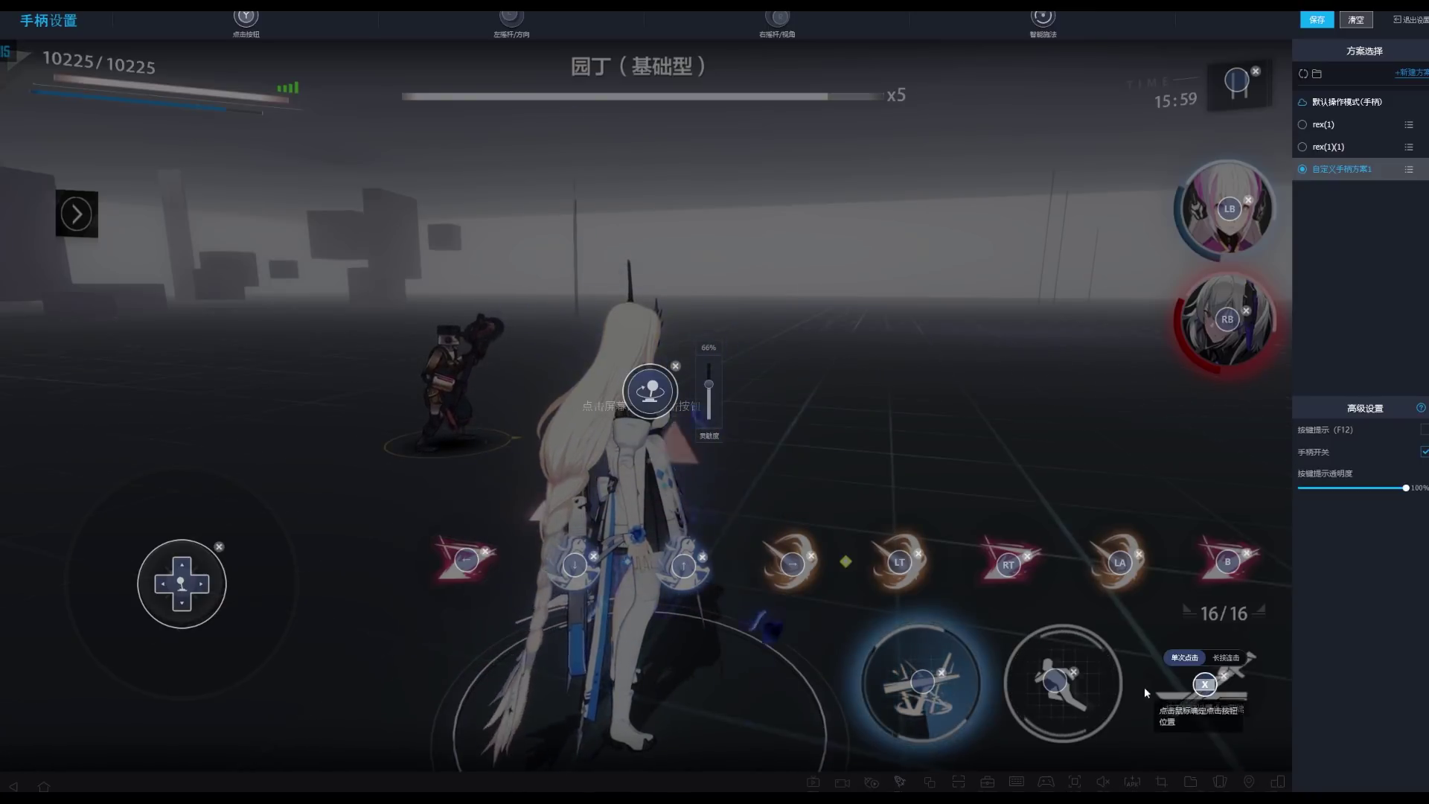
click(1055, 690)
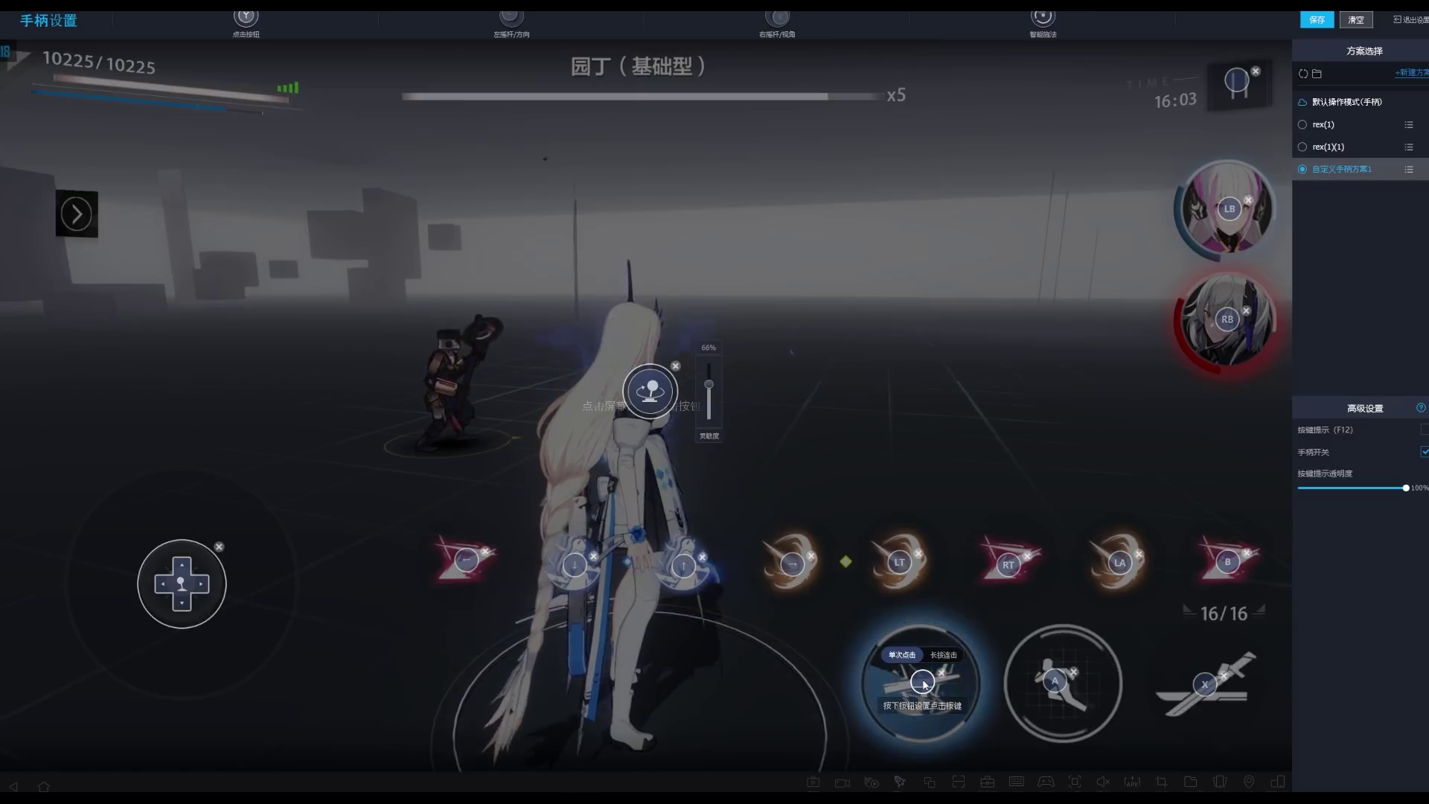
key(y)
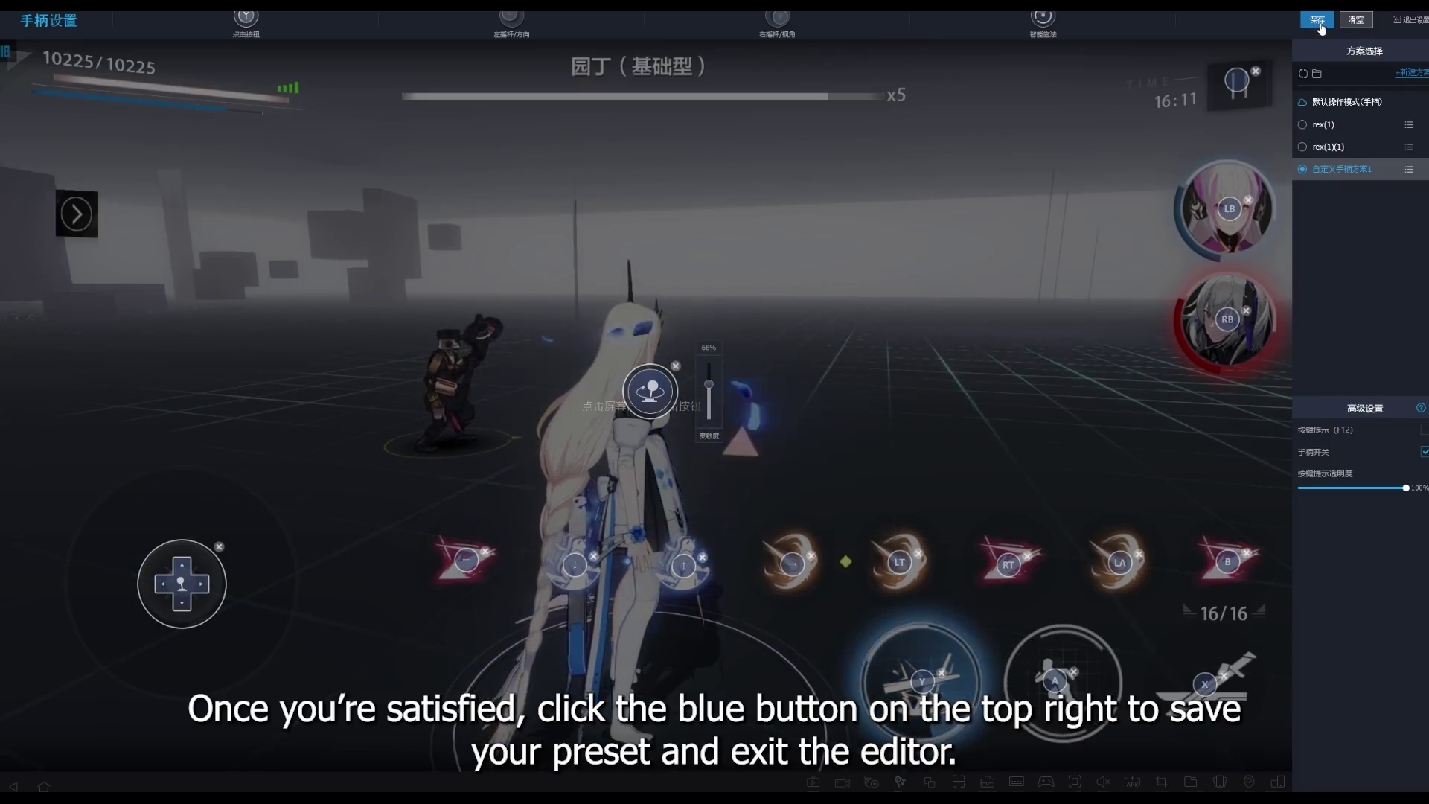
click(1411, 21)
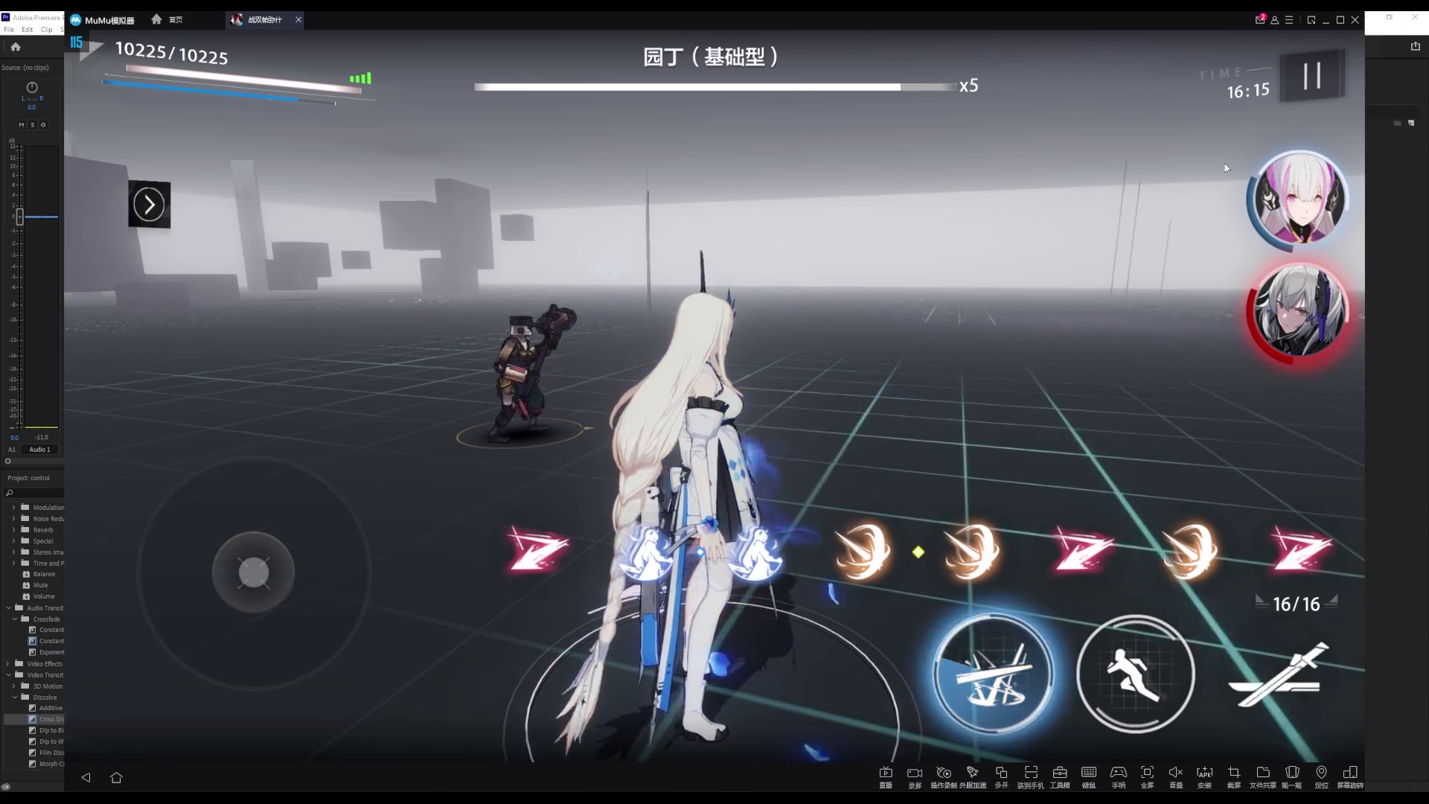
Test character movement and skill-orb controls in the training battle, checking the on-screen button hints.
key(a)
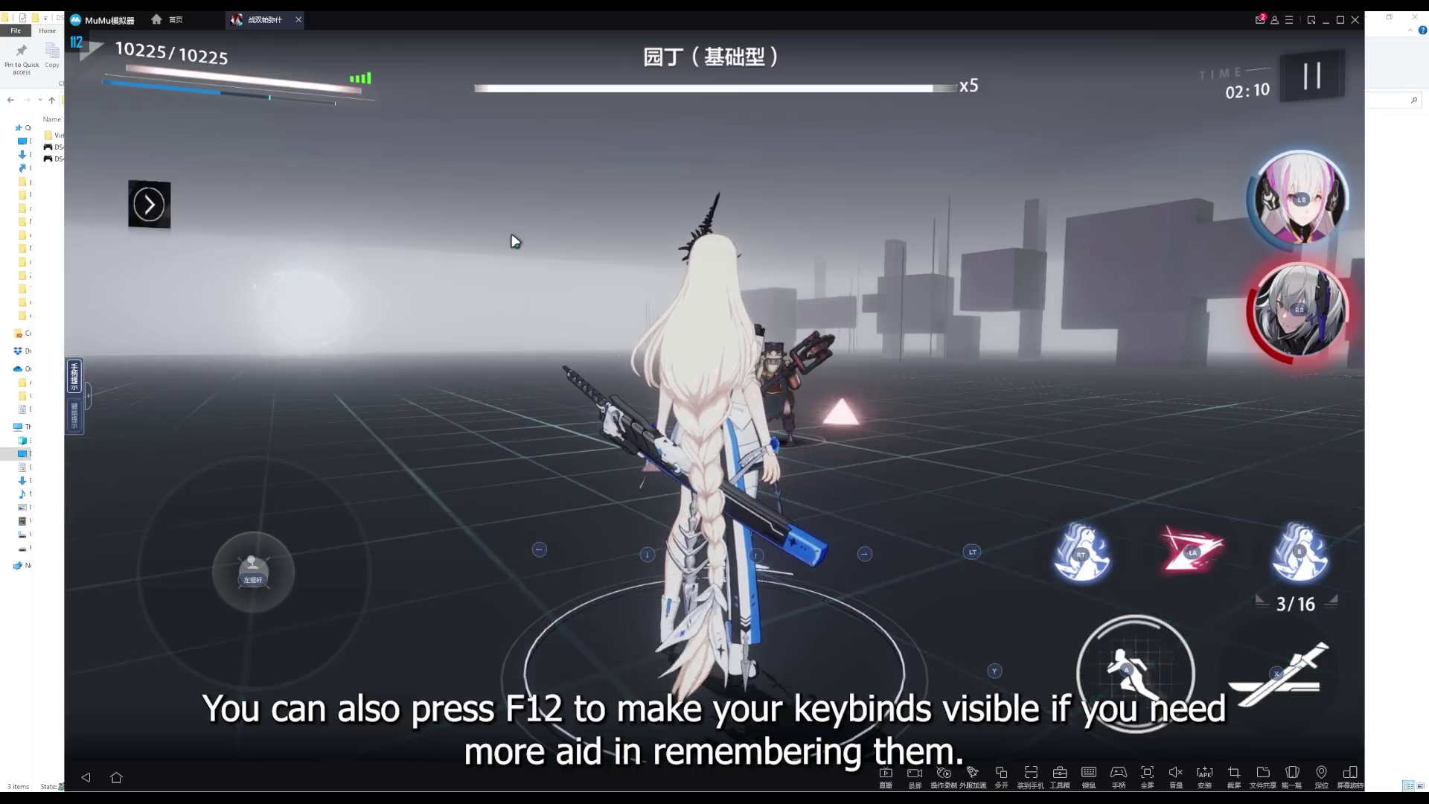
key(a)
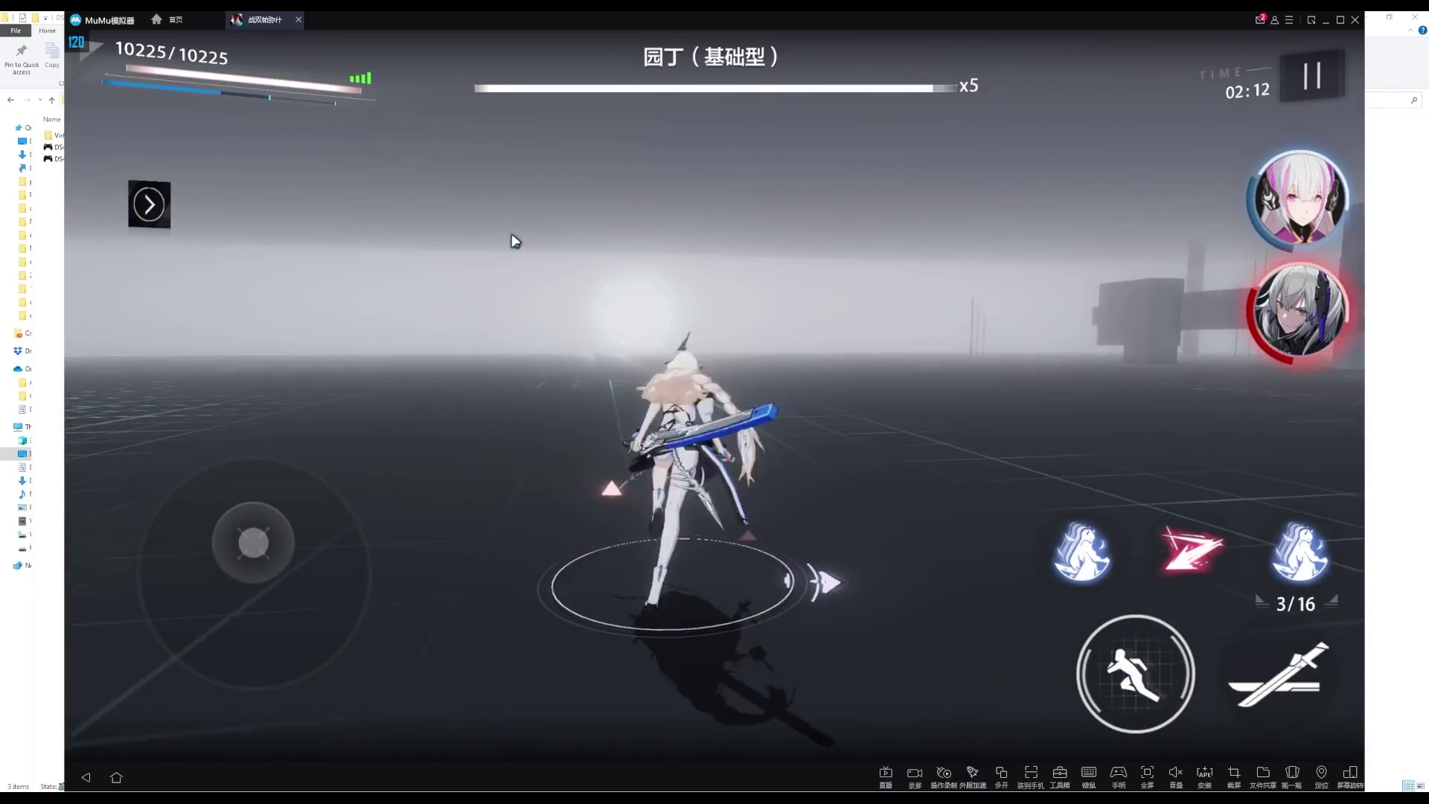
key(s+d)
key(s)
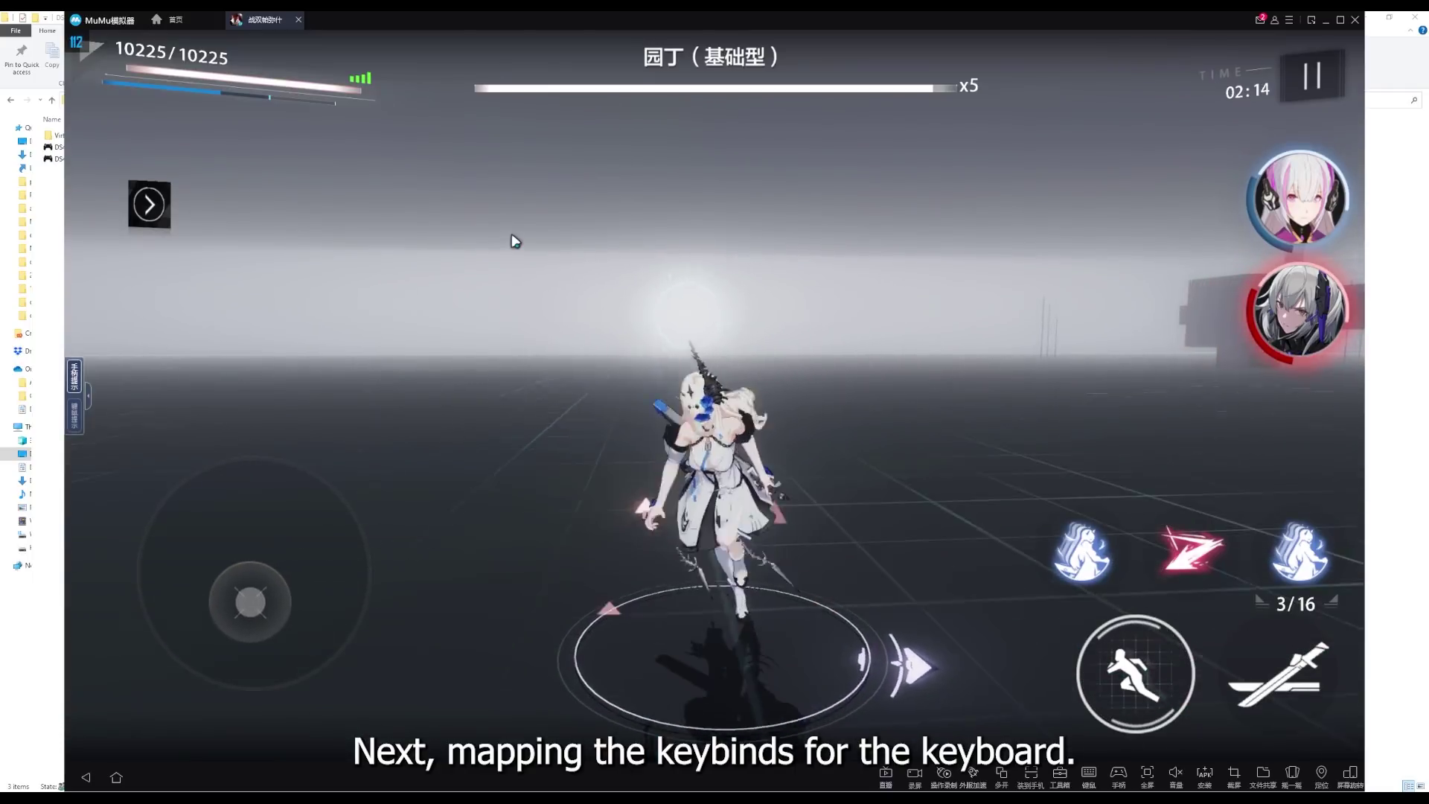
key(w)
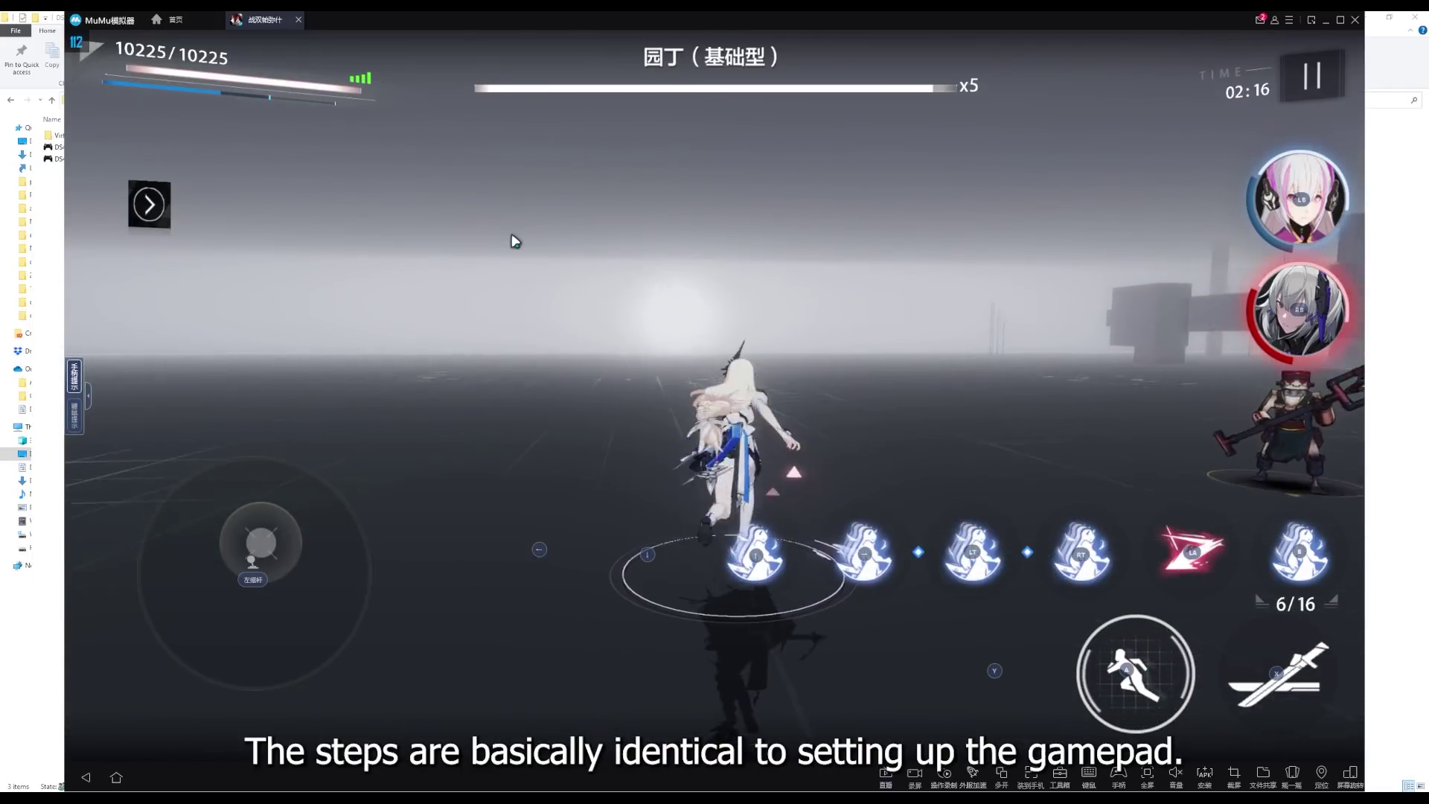
key(a)
key(w)
key(j)
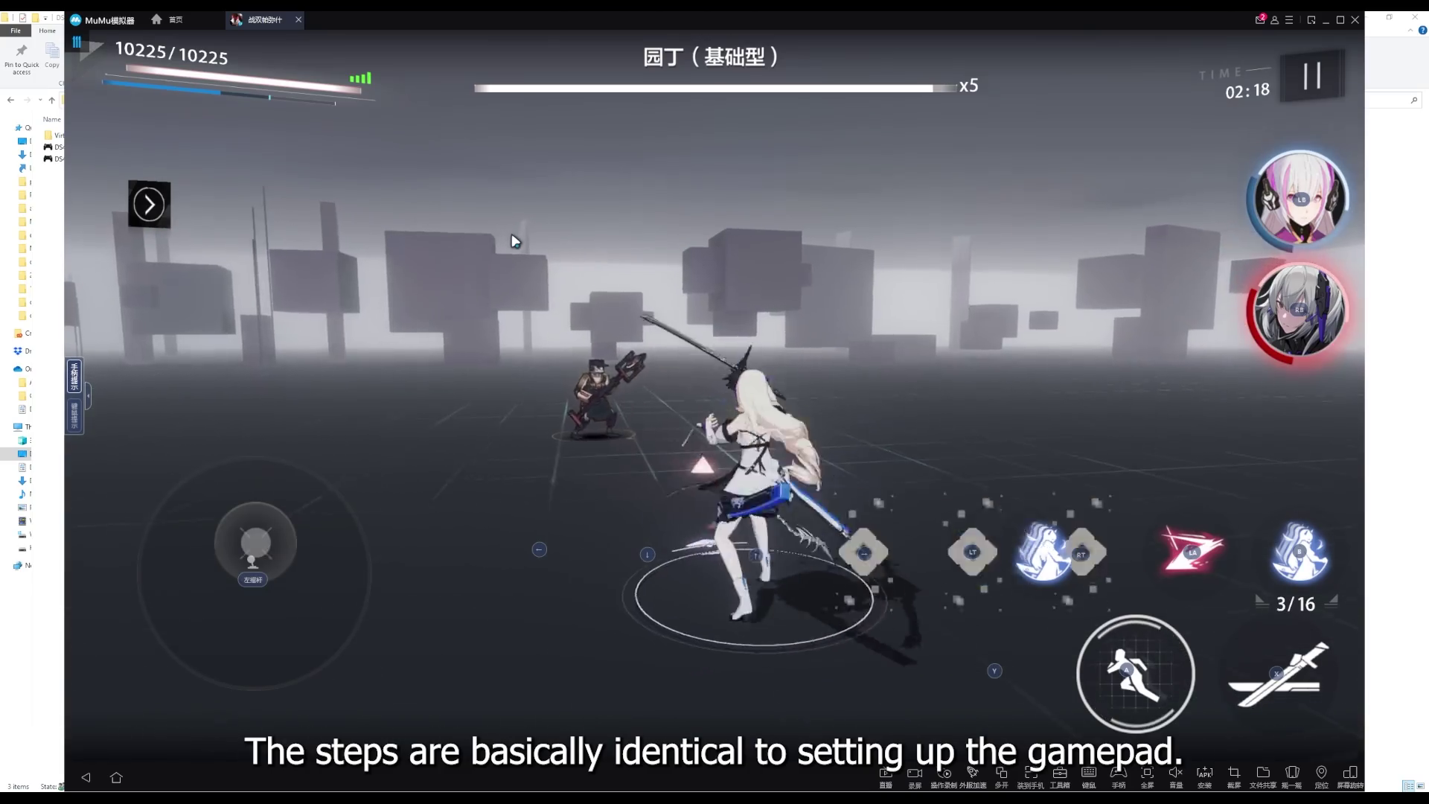
key(j)
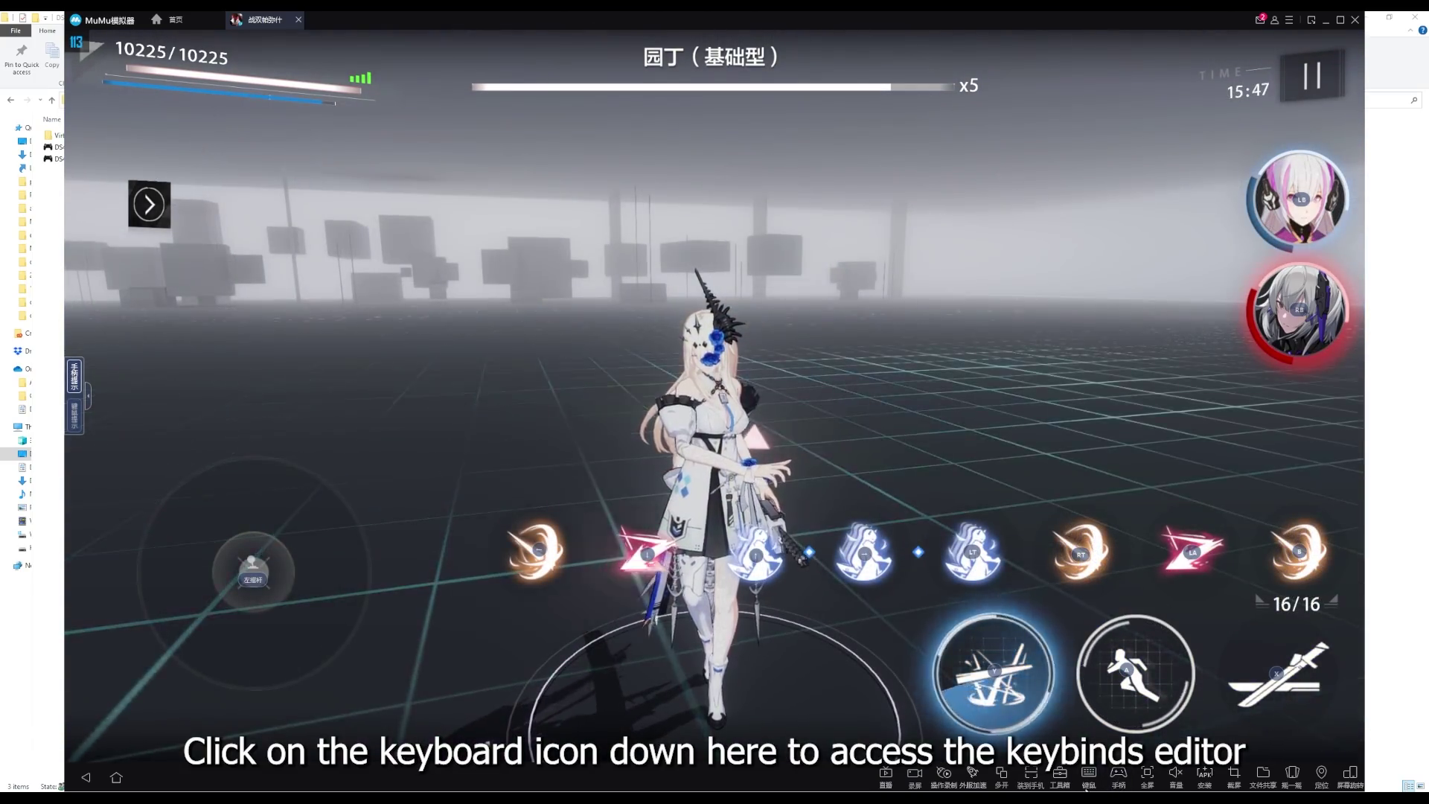
Create a new preset in the keyboard mapping editor and place button points on both character-swap portraits.
click(1087, 774)
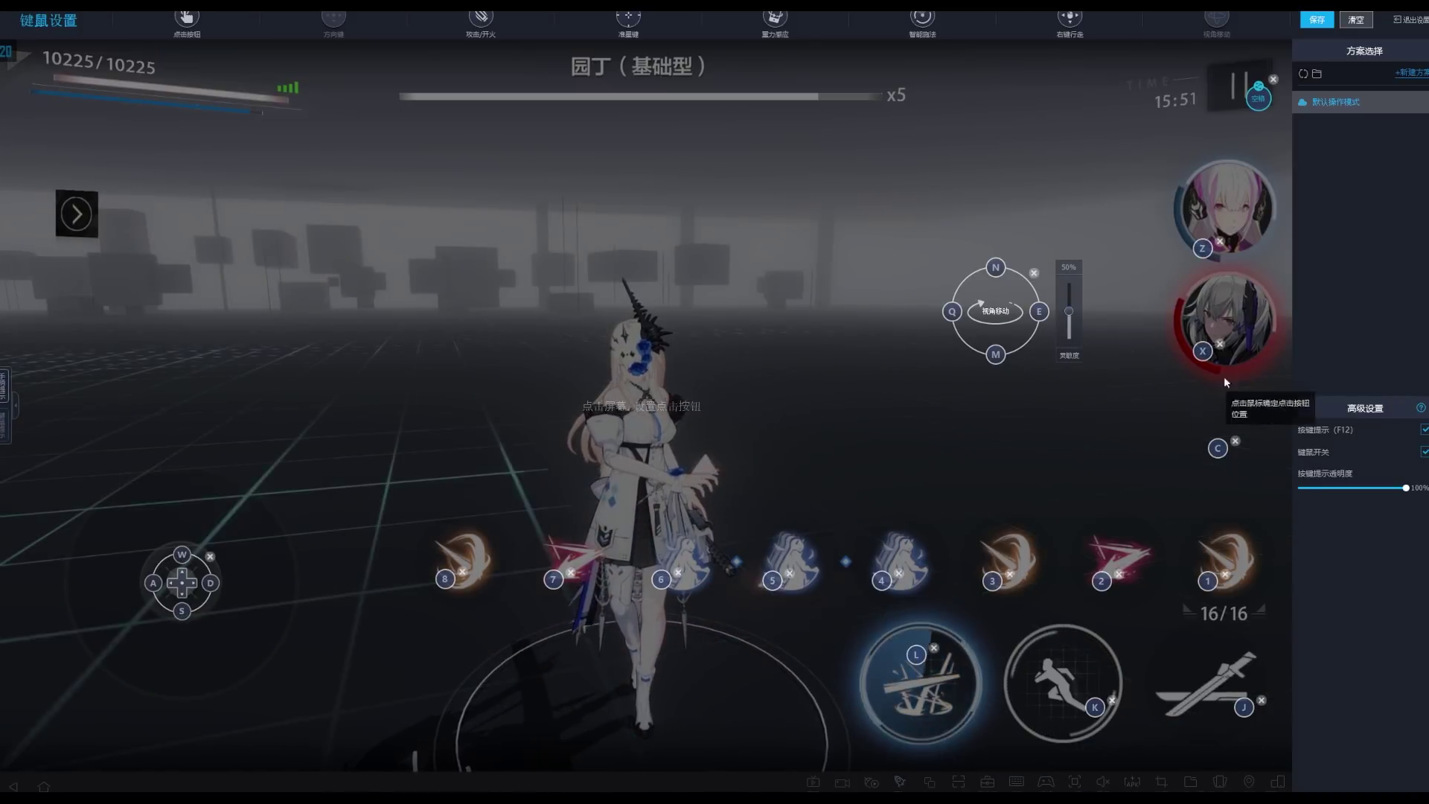
click(1413, 74)
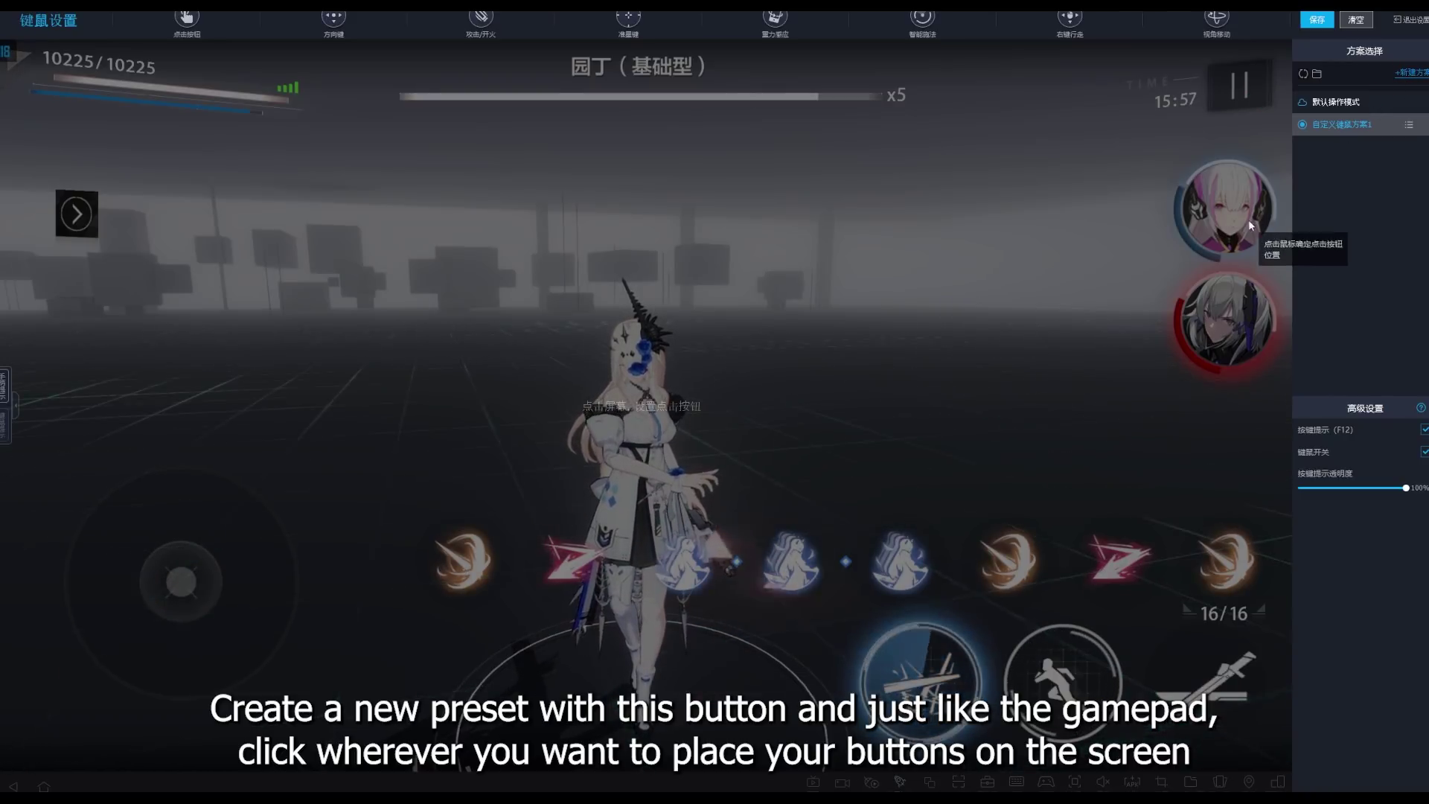
click(1221, 209)
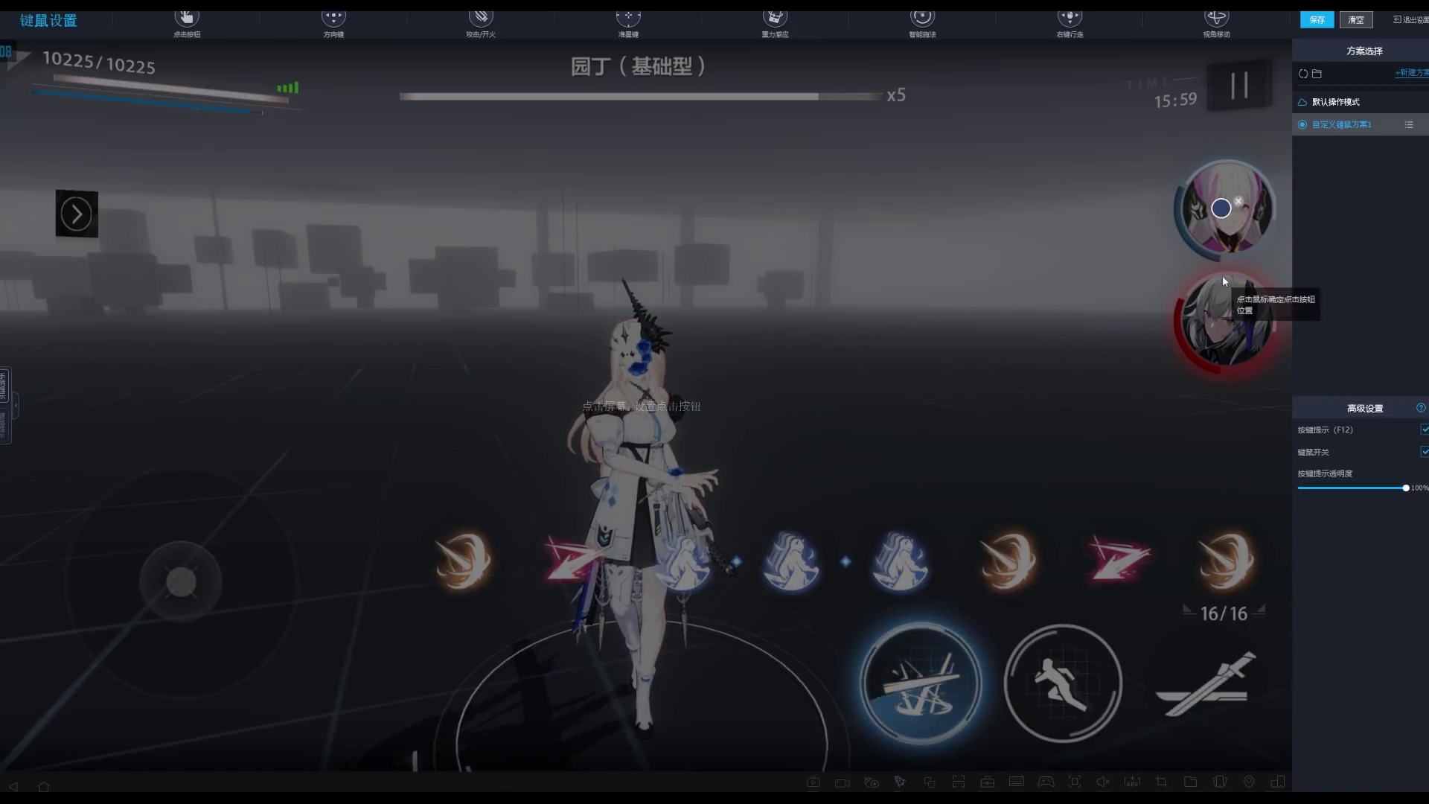
click(1224, 316)
Place a keyboard button point on each of the eight skill orbs.
click(1226, 560)
click(1114, 563)
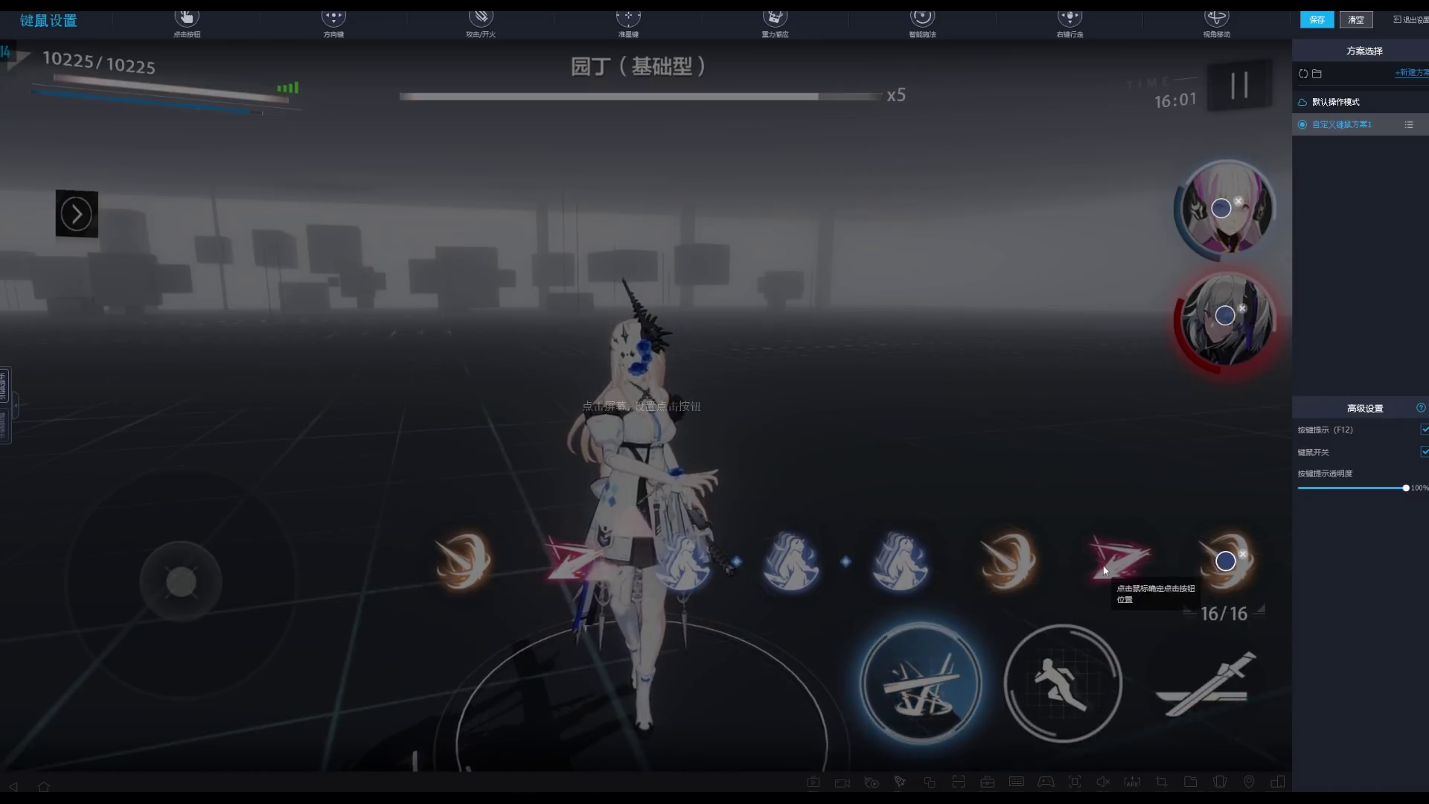
click(1005, 558)
click(893, 558)
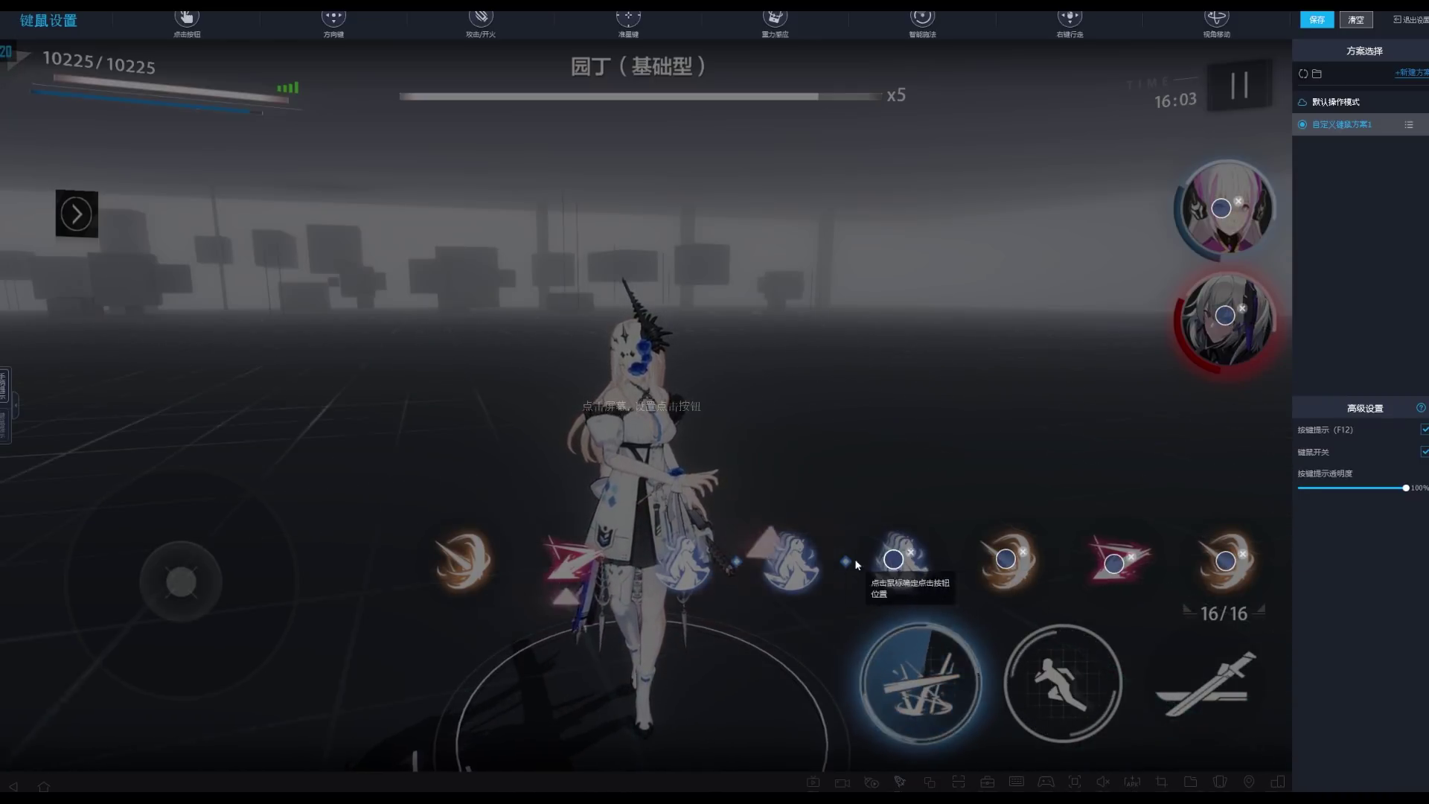
click(793, 561)
click(684, 562)
click(572, 557)
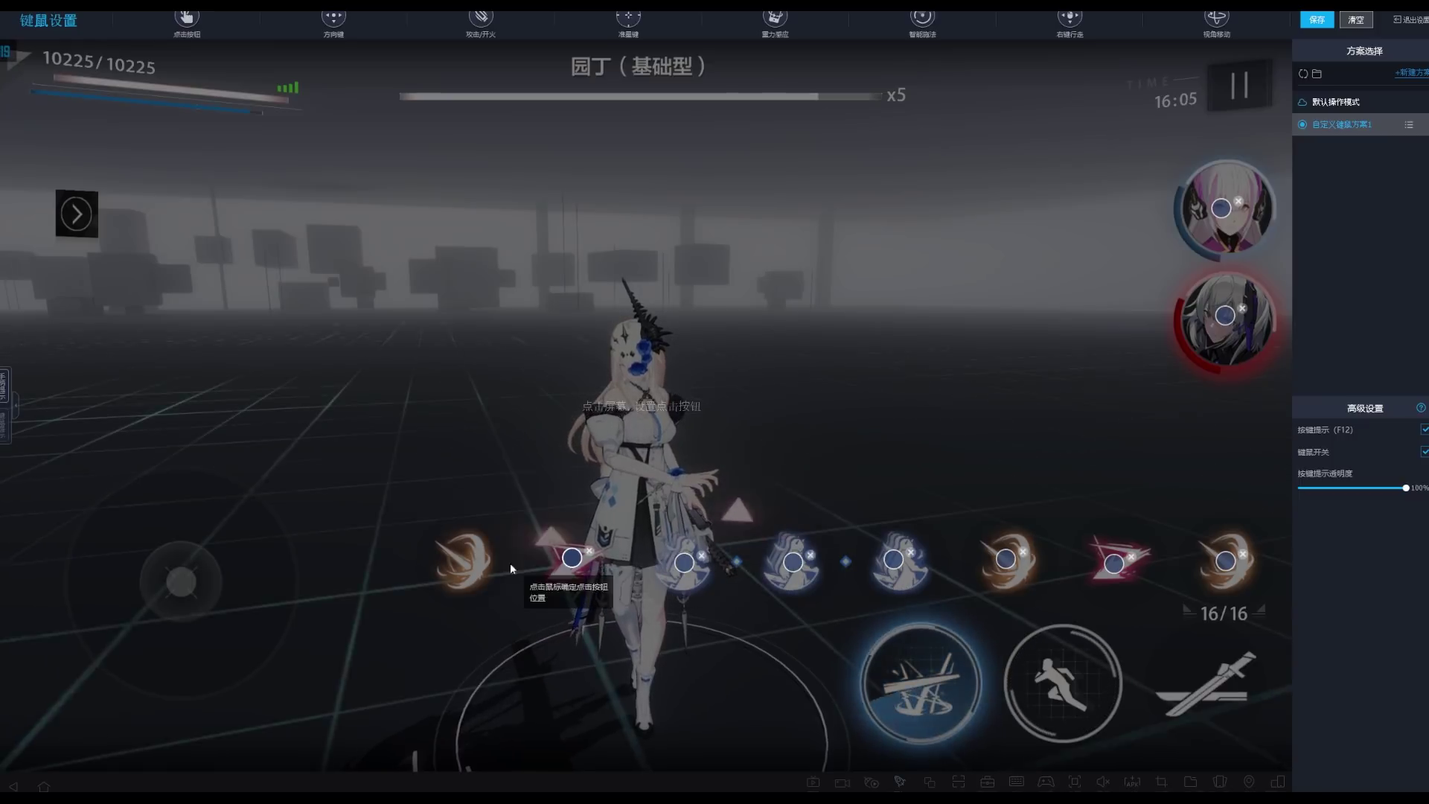
click(462, 558)
Place keyboard button points on the attack, dodge and ultimate controls.
click(1207, 683)
click(1063, 685)
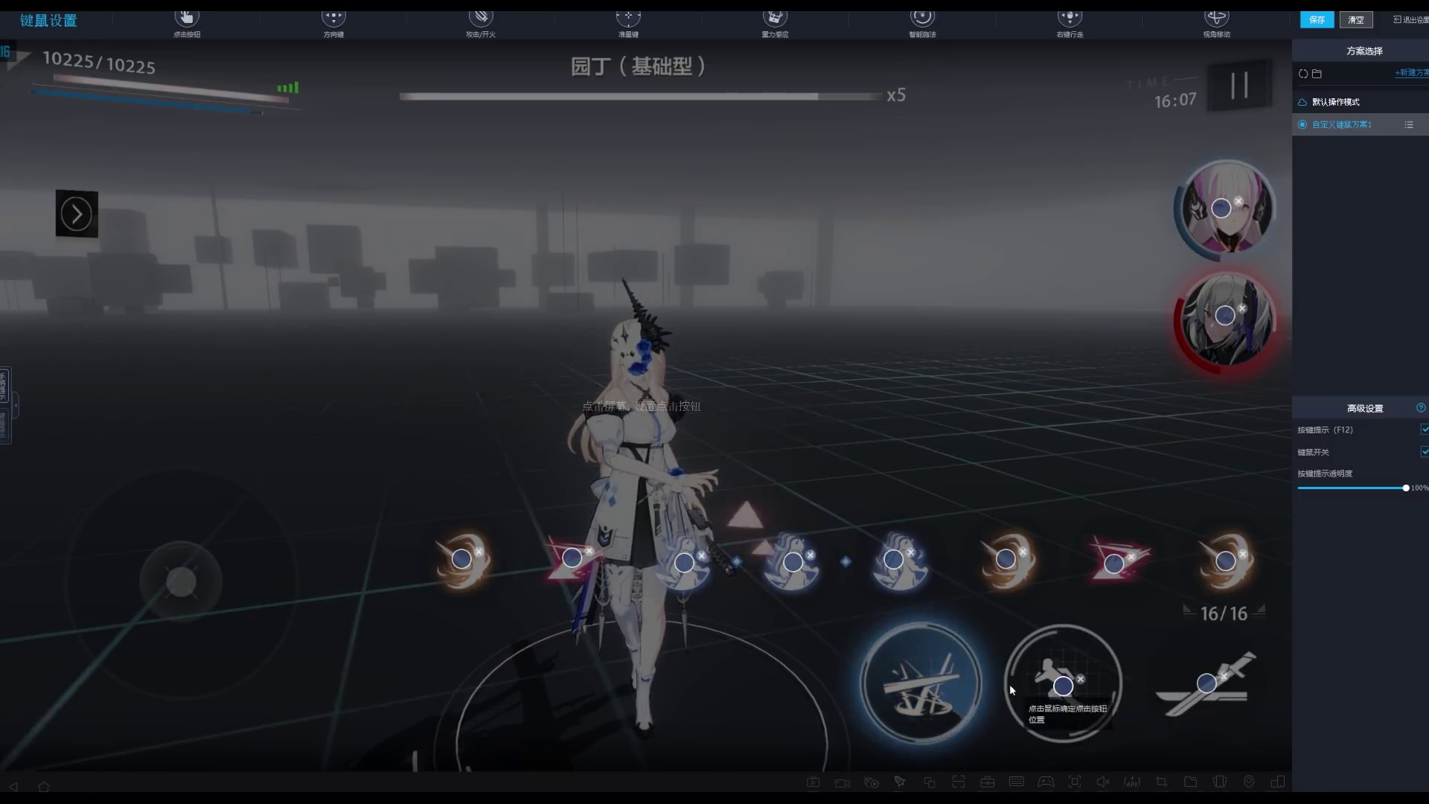
click(931, 679)
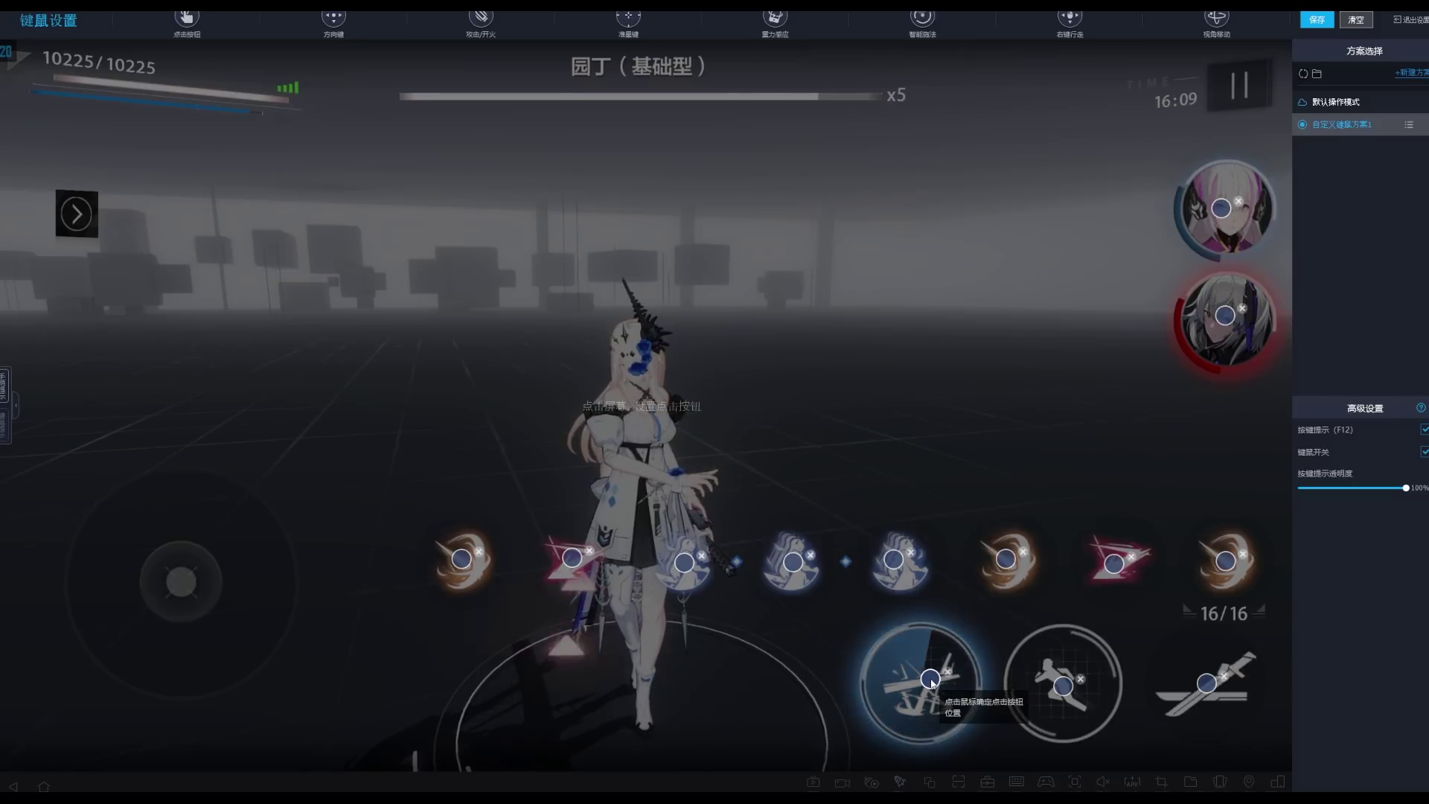
Place the WASD directional control on the movement joystick and the arrow-key view control over the character.
drag(333, 18, 179, 583)
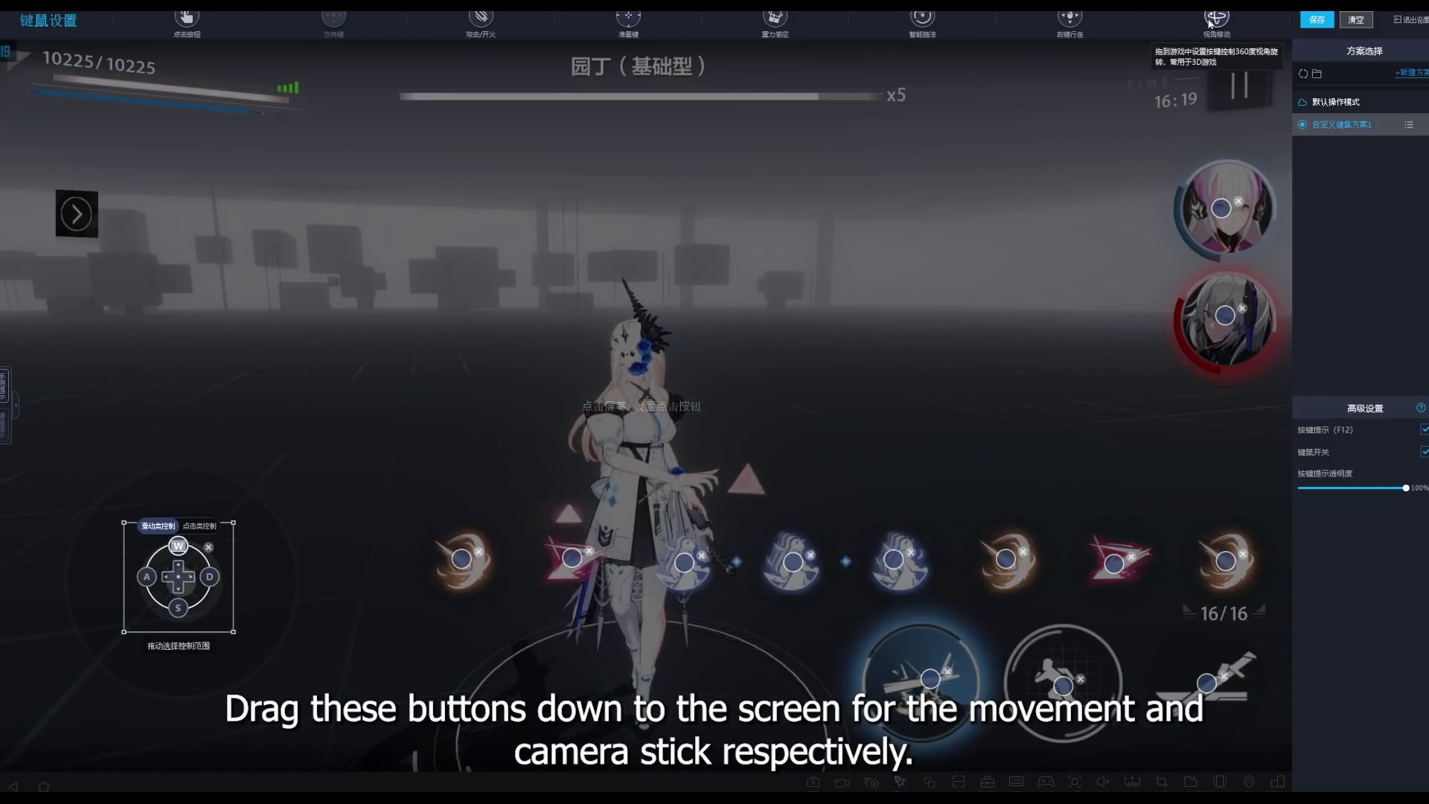
drag(1217, 19, 1190, 73)
mouse_move(1217, 19)
mouse_down()
mouse_move(998, 176)
mouse_move(661, 368)
mouse_up()
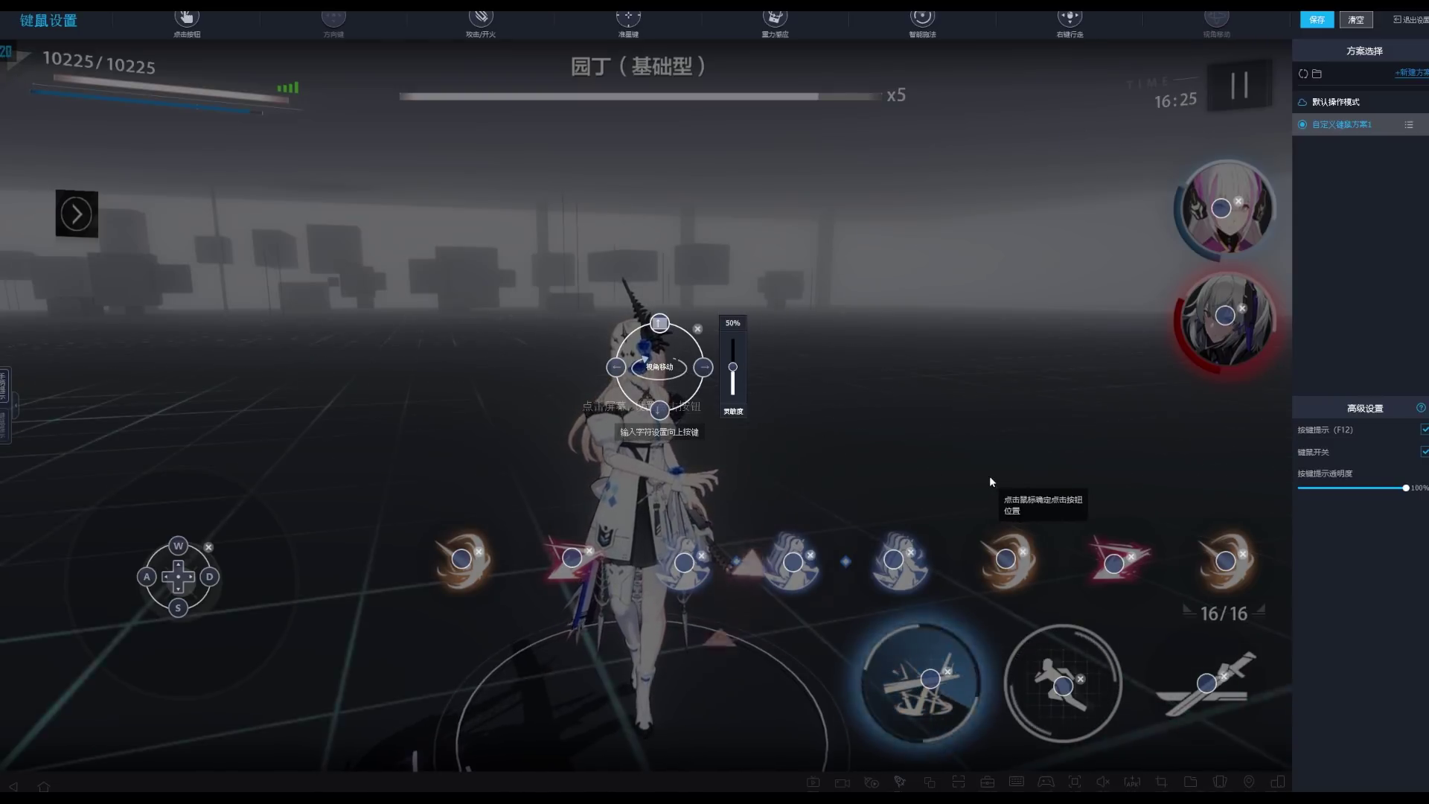
Assign Q to the upper character portrait and E to the lower one.
click(1221, 207)
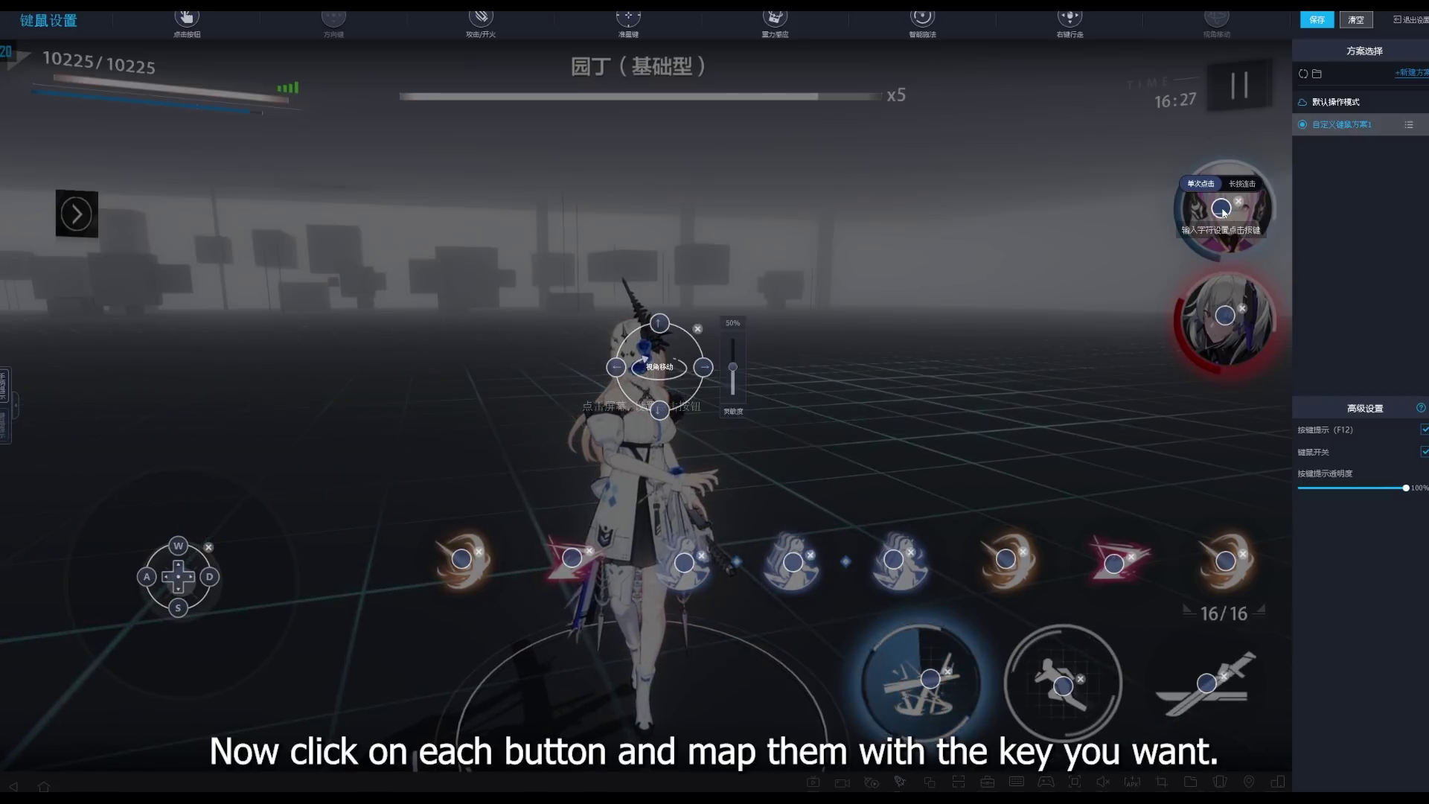
click(1227, 316)
key(e)
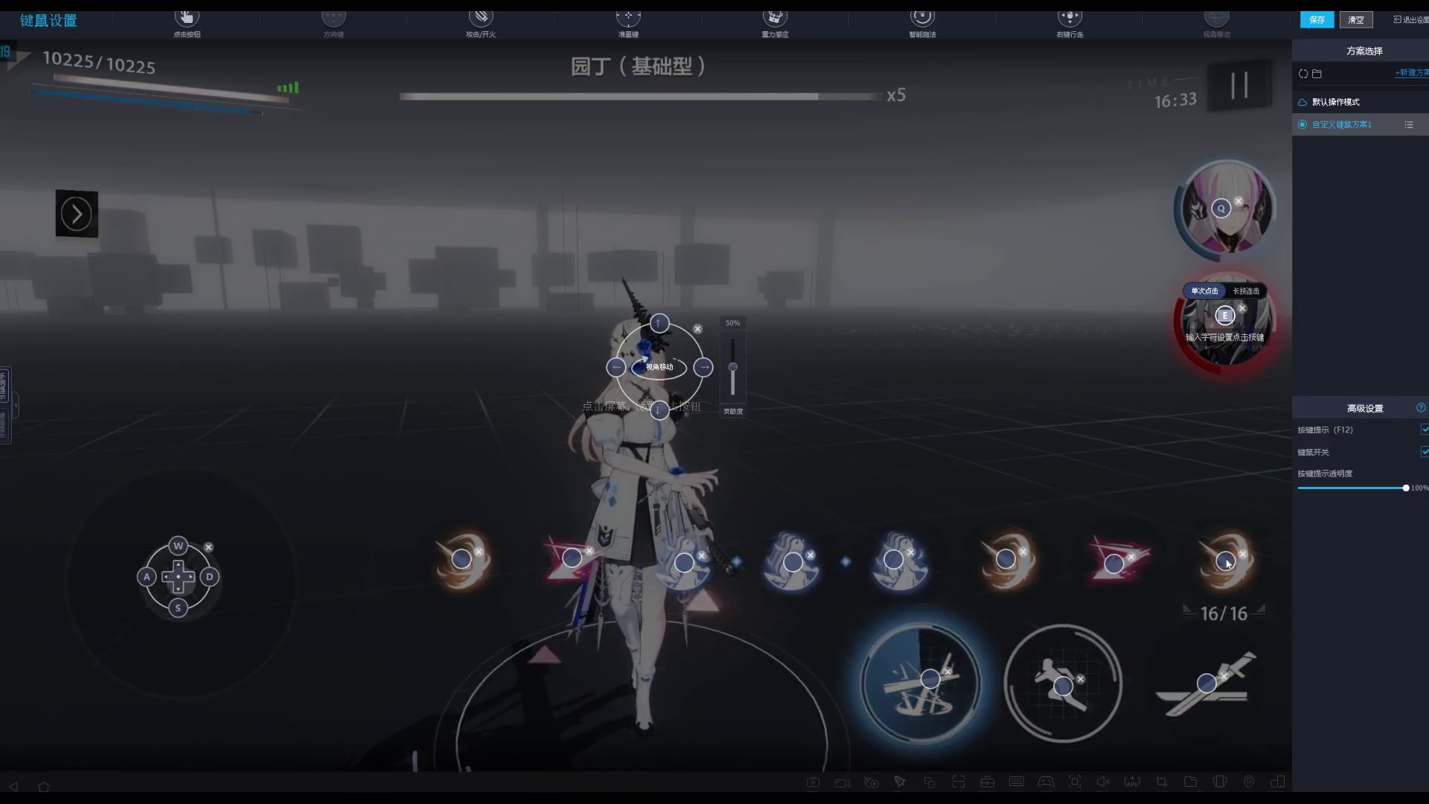
Assign 1 to 8 to the skill orbs from right to left, and J, K and L to attack, dodge and ultimate.
click(1006, 558)
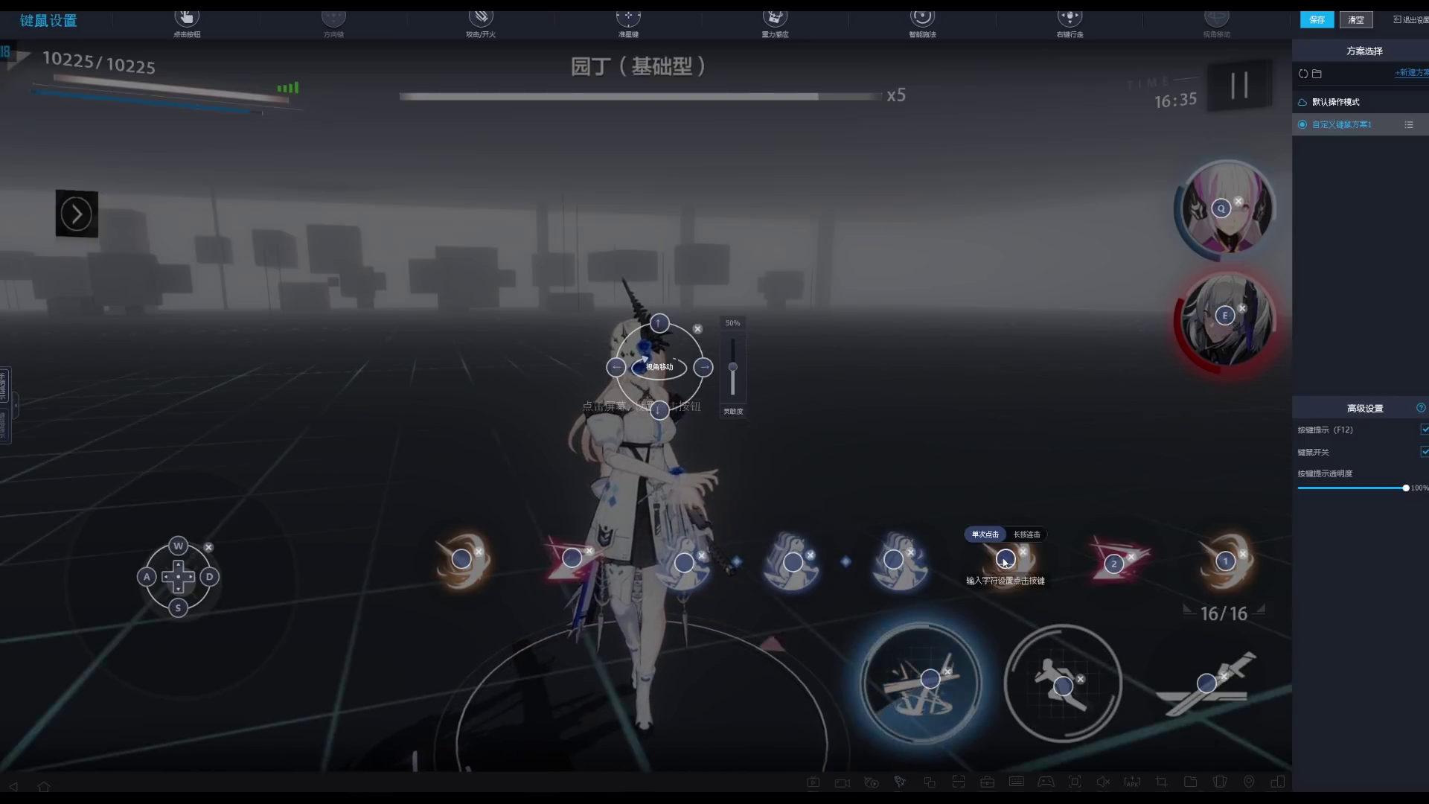
key(3)
click(894, 559)
key(4)
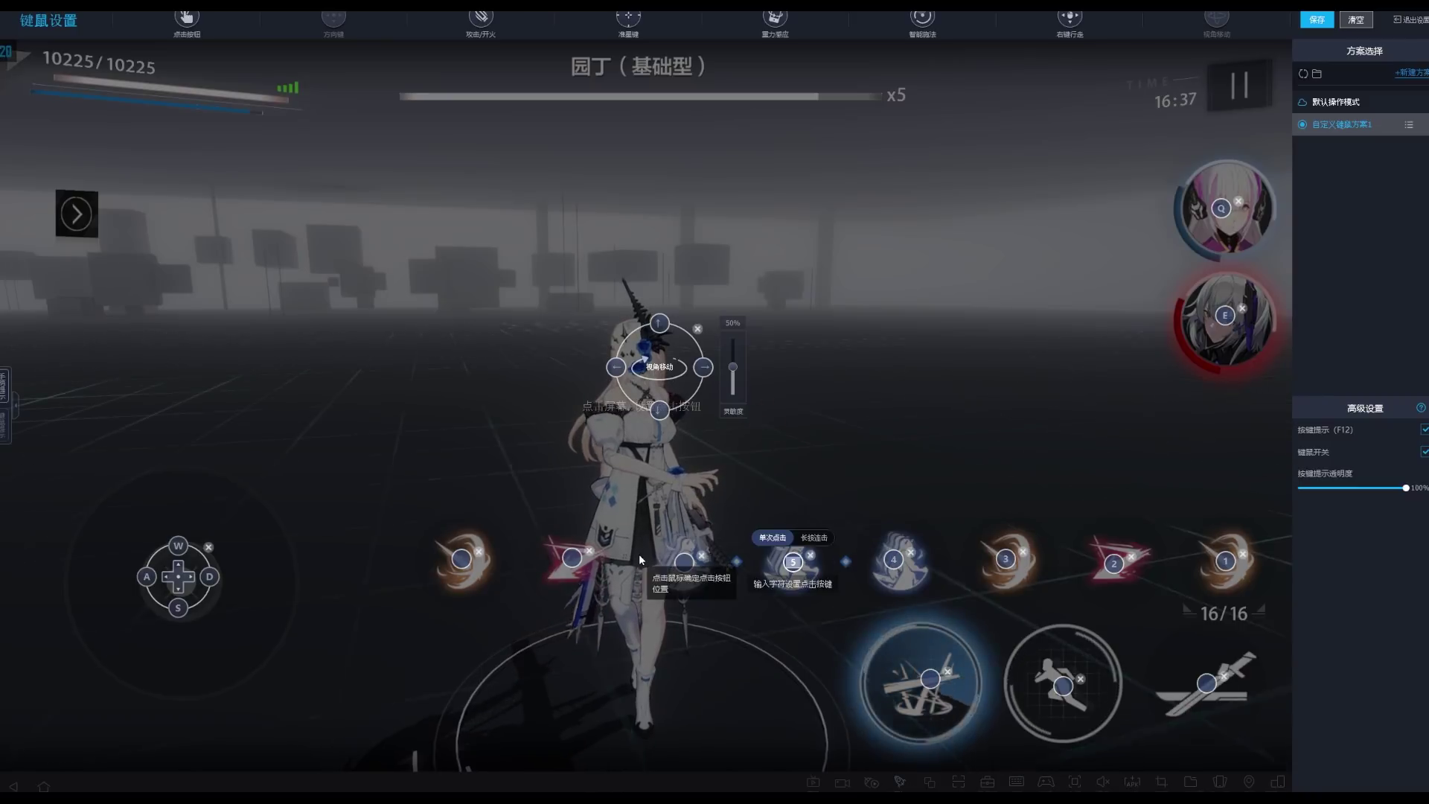
click(463, 560)
click(1203, 684)
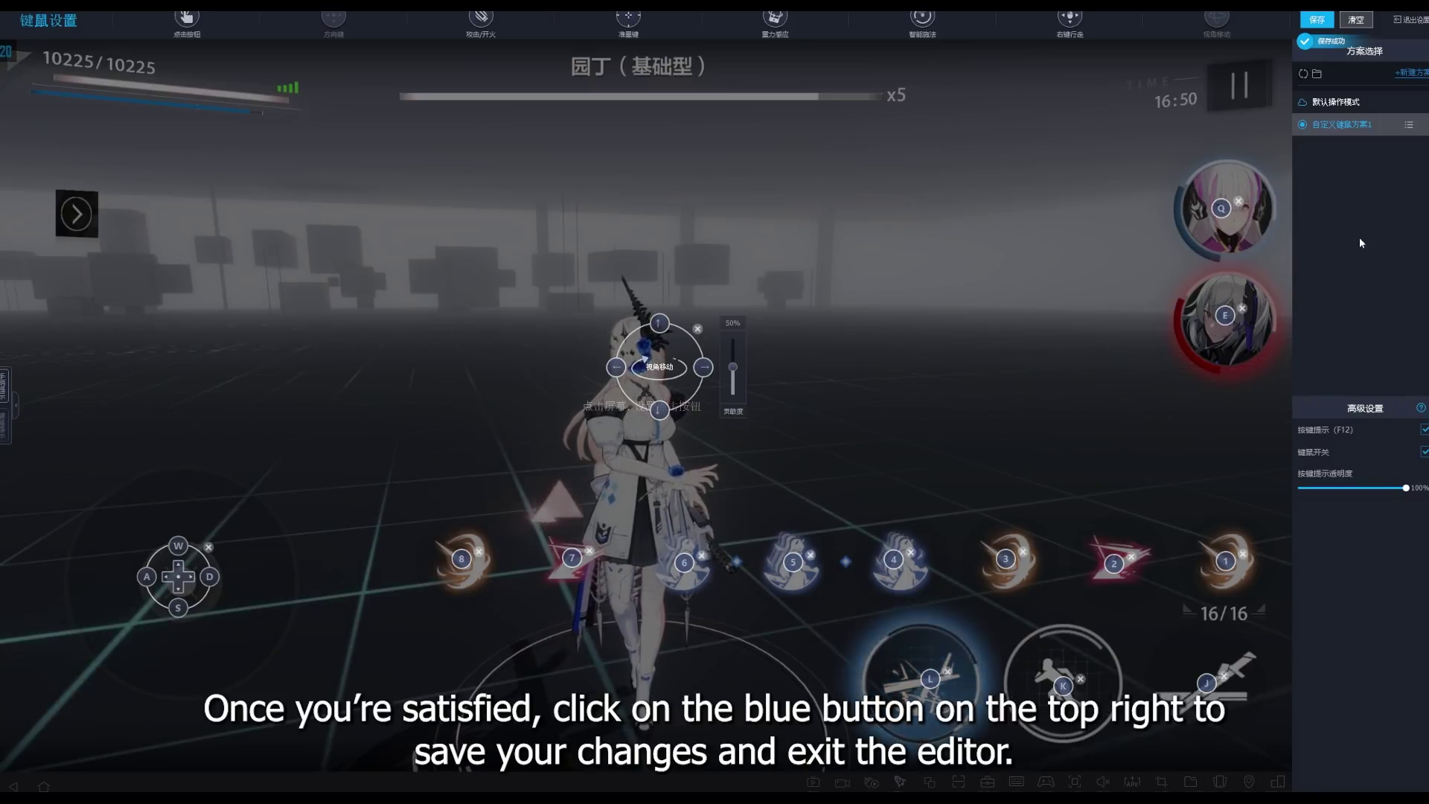
Save and exit the keyboard mapping editor, show the on-screen key hints and switch the active scheme from gamepad to keyboard.
click(1406, 24)
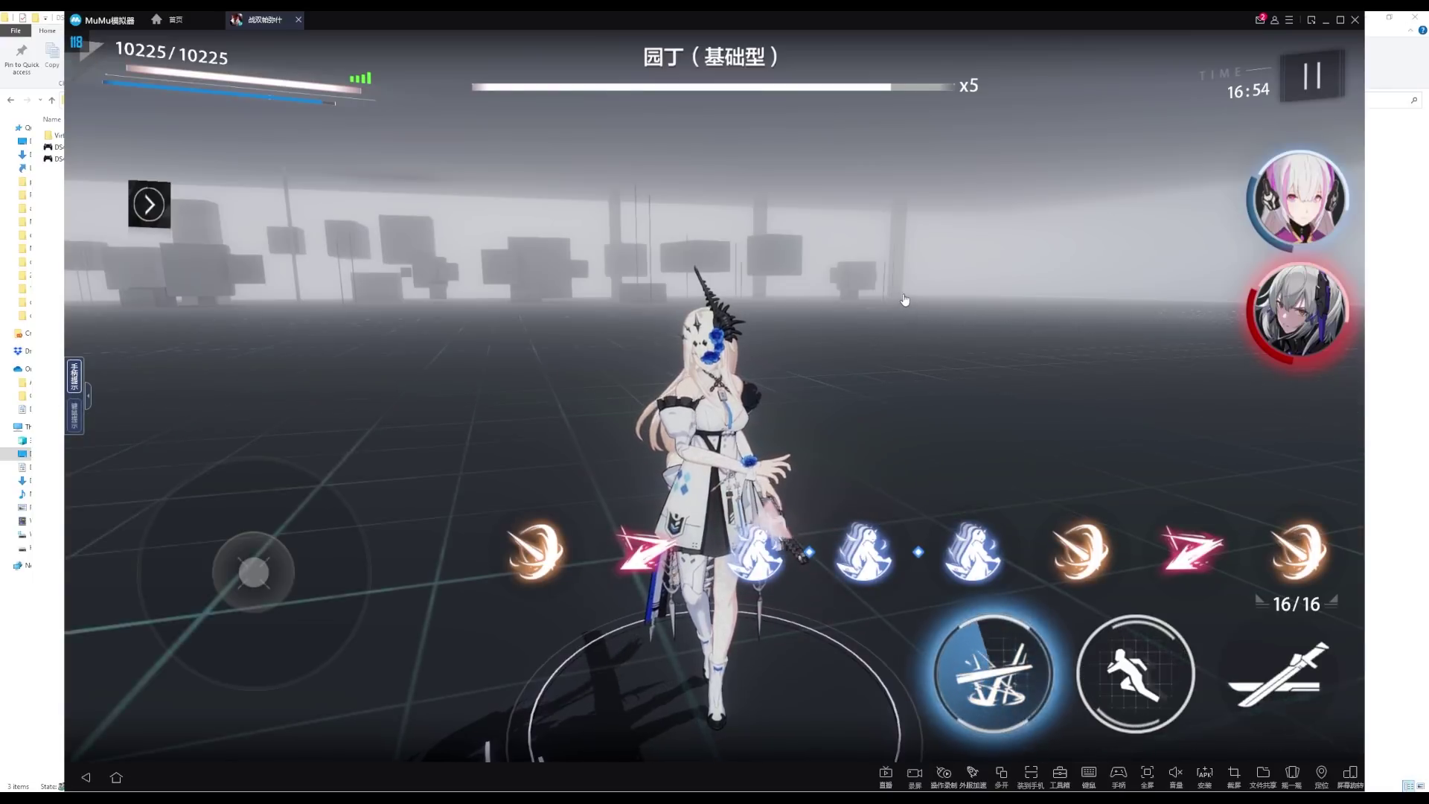
key(F12)
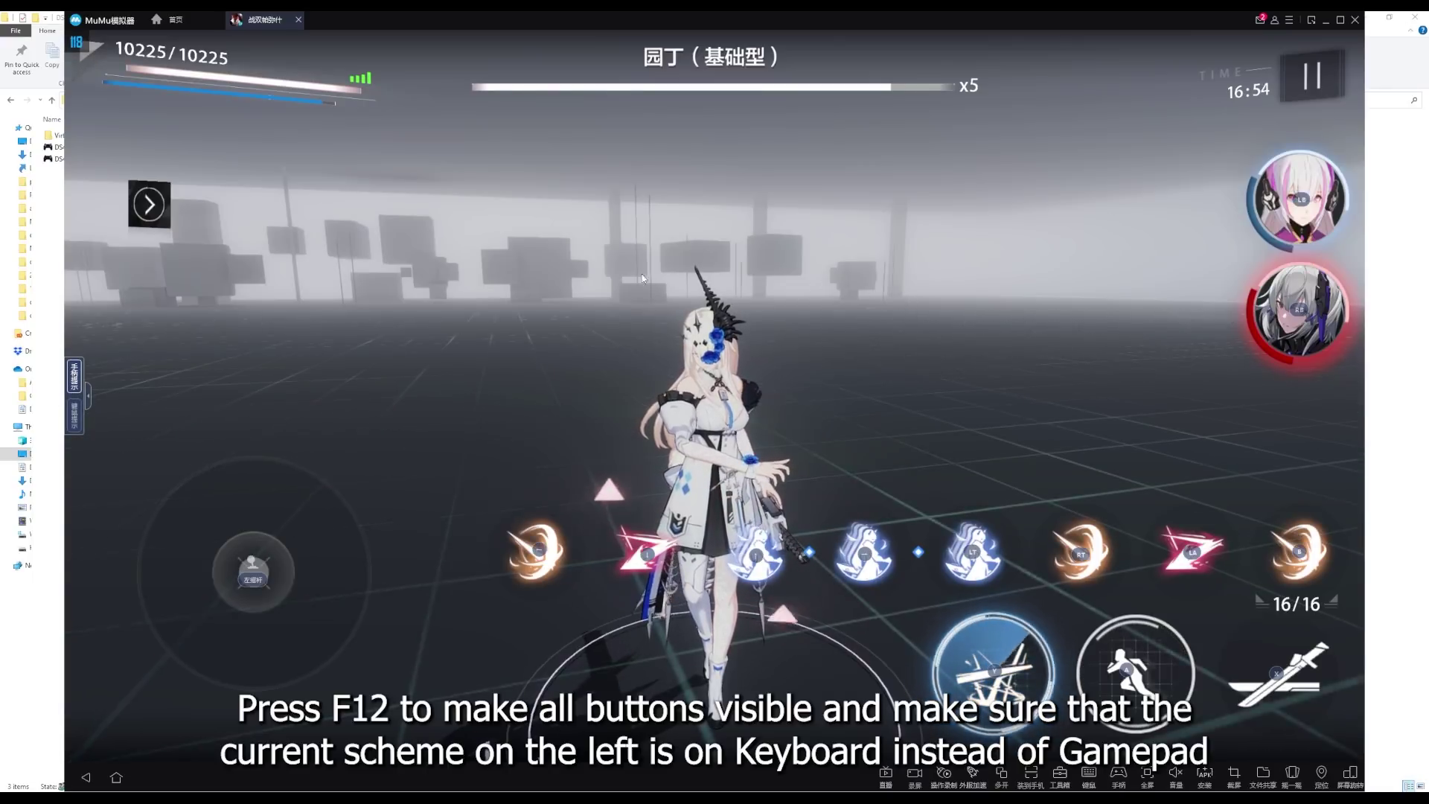
click(75, 415)
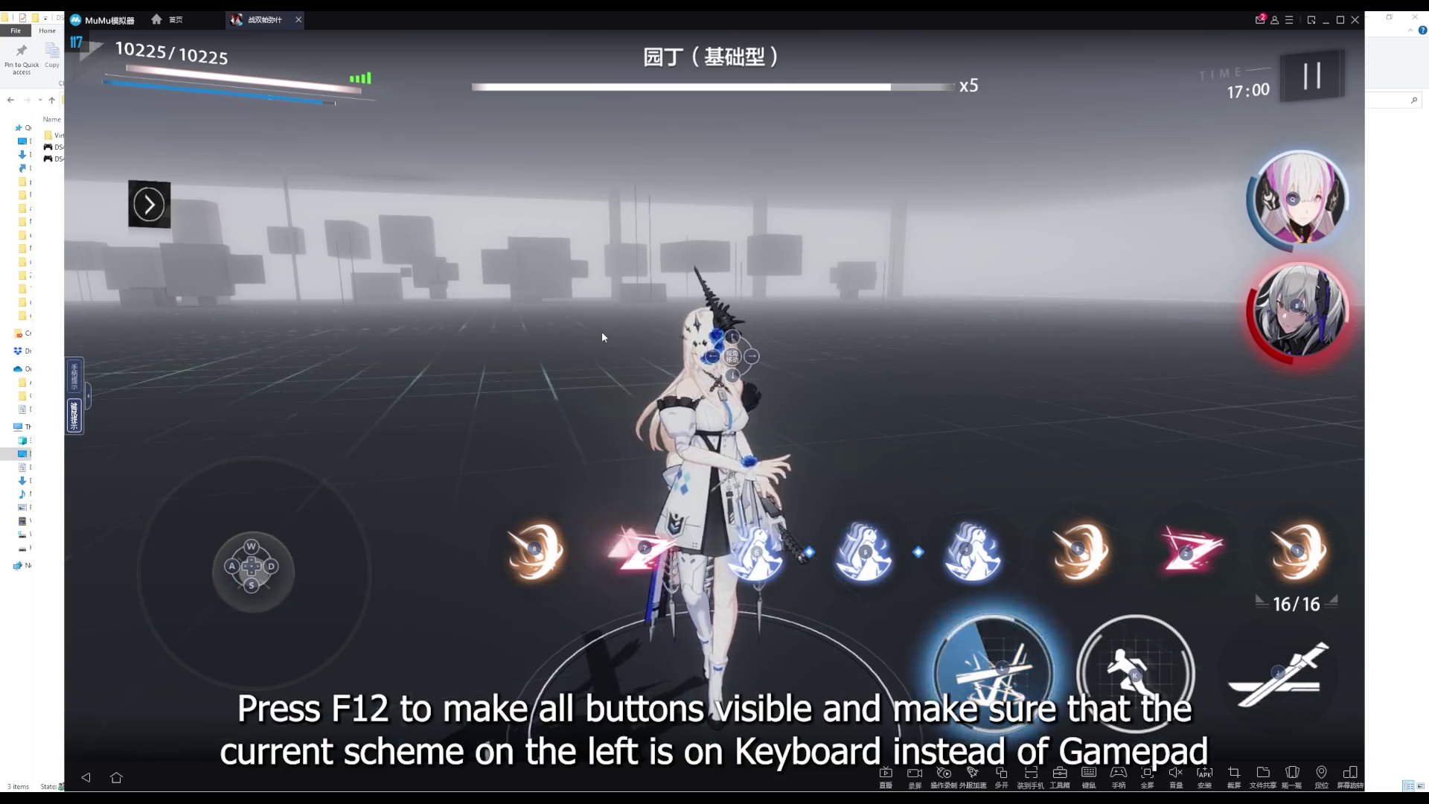
Test the keyboard mapping in the training stage by moving the character around and triggering the ultimate.
key(w)
key(s)
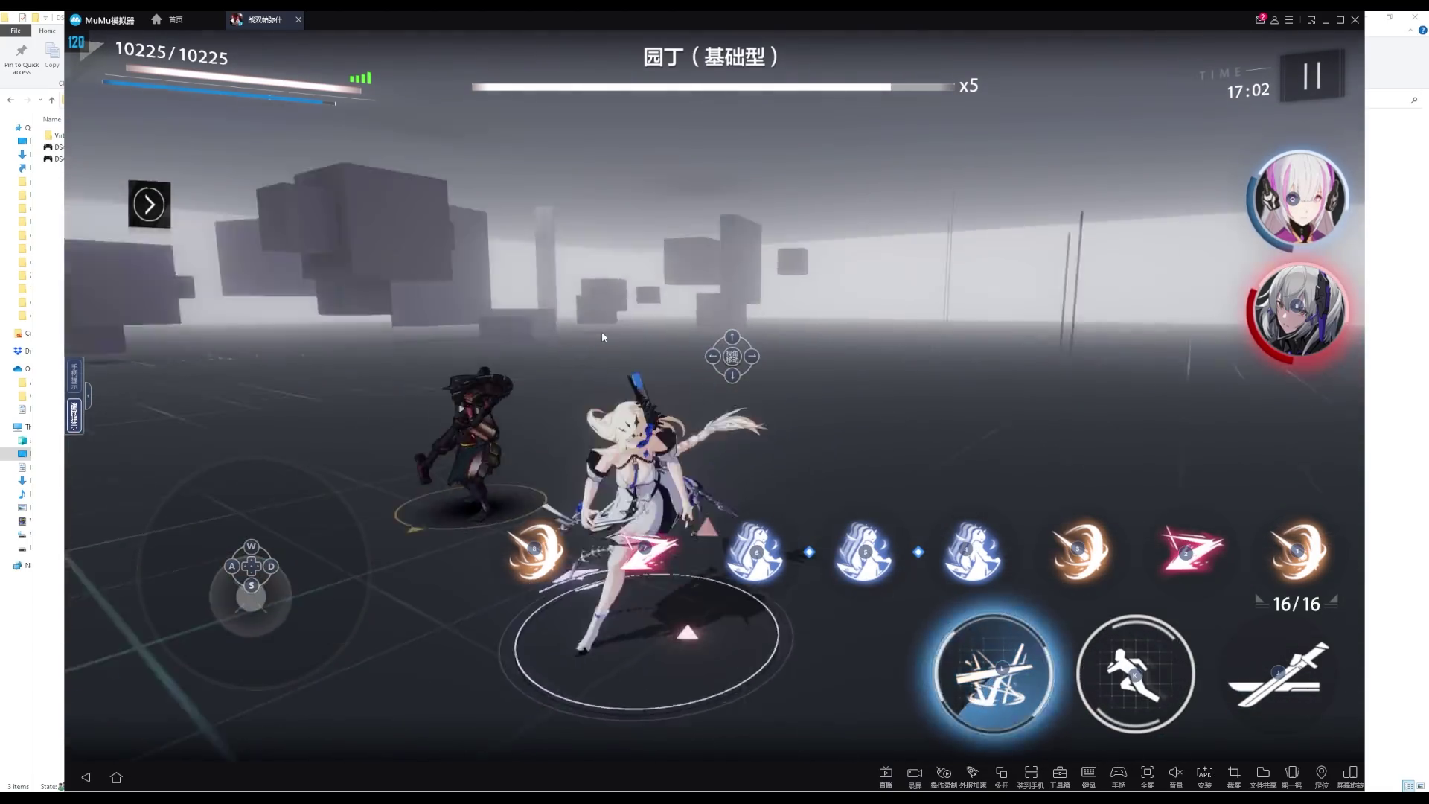
key(a)
key(w)
key(a)
key(s)
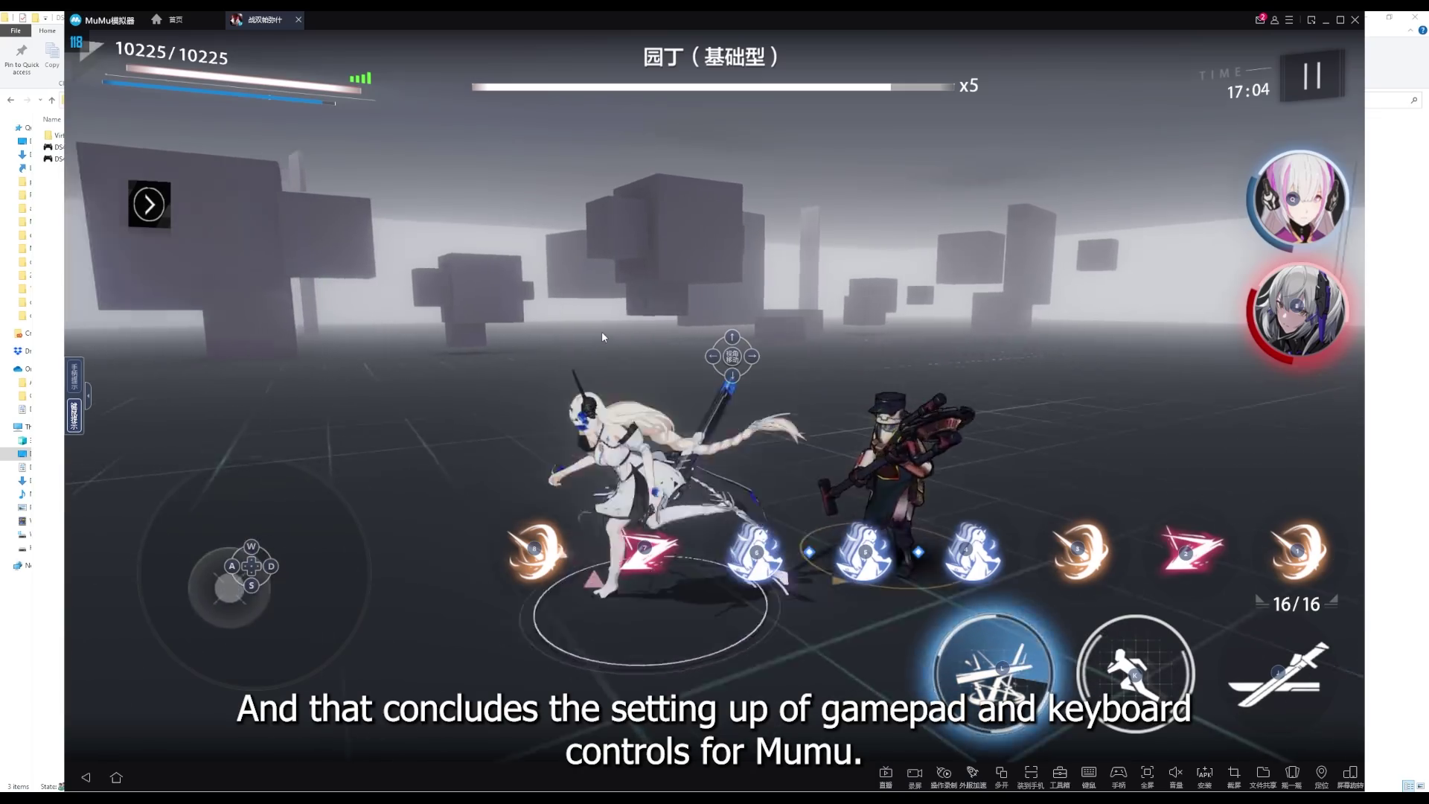
key(l)
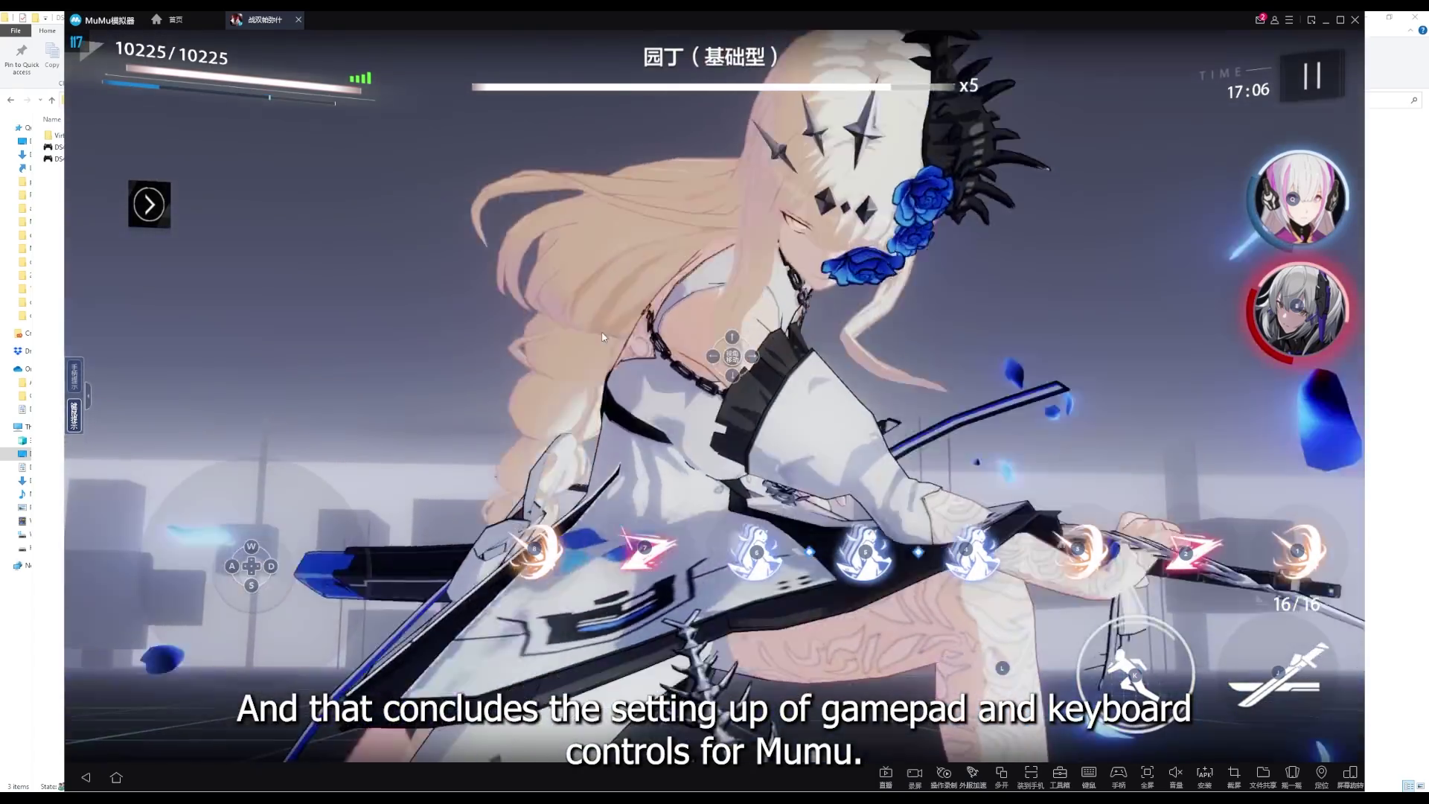
key(w)
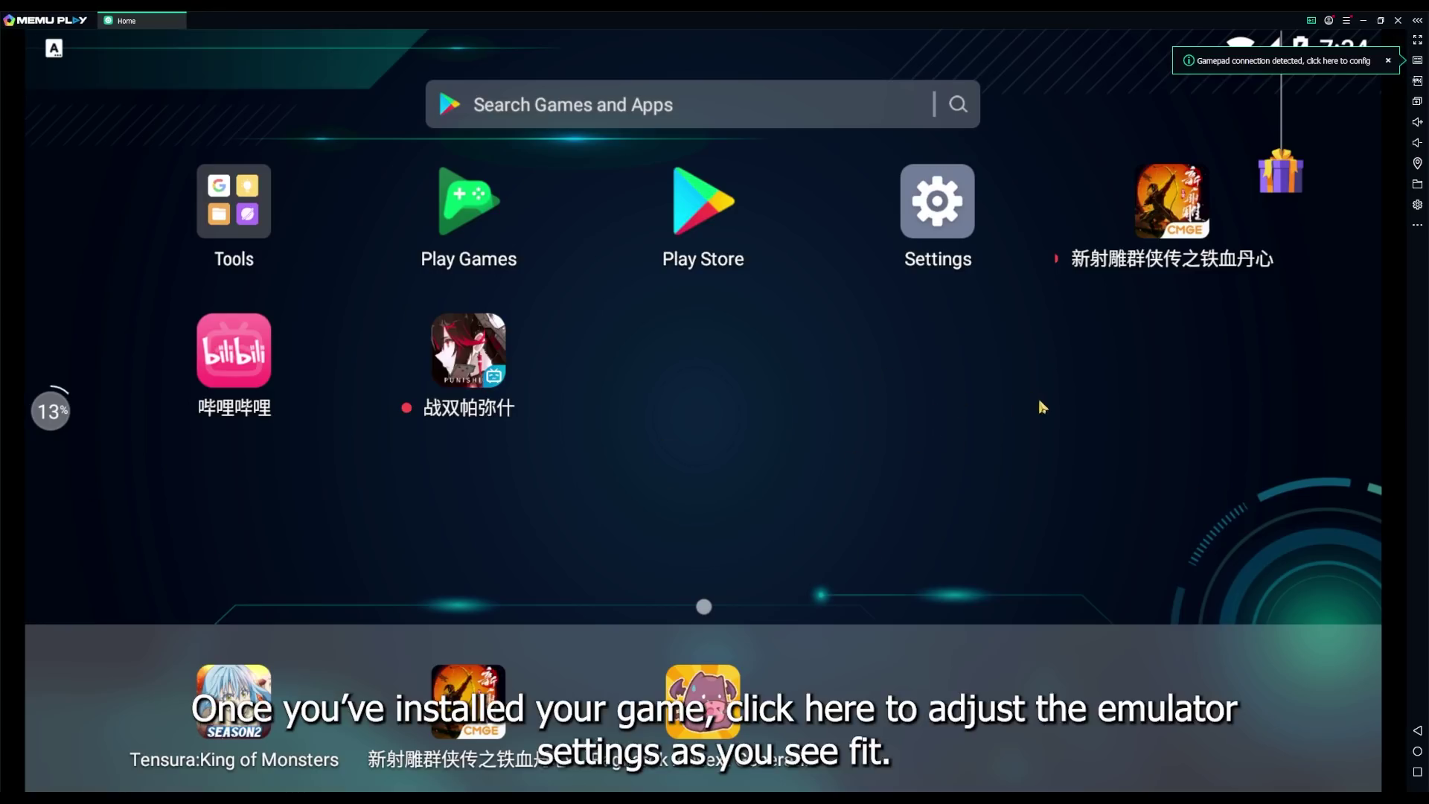
Switch to MEmu Play and review its system settings from Engine and Display through Preferences and Shortcuts, accepting them as they are.
click(1418, 209)
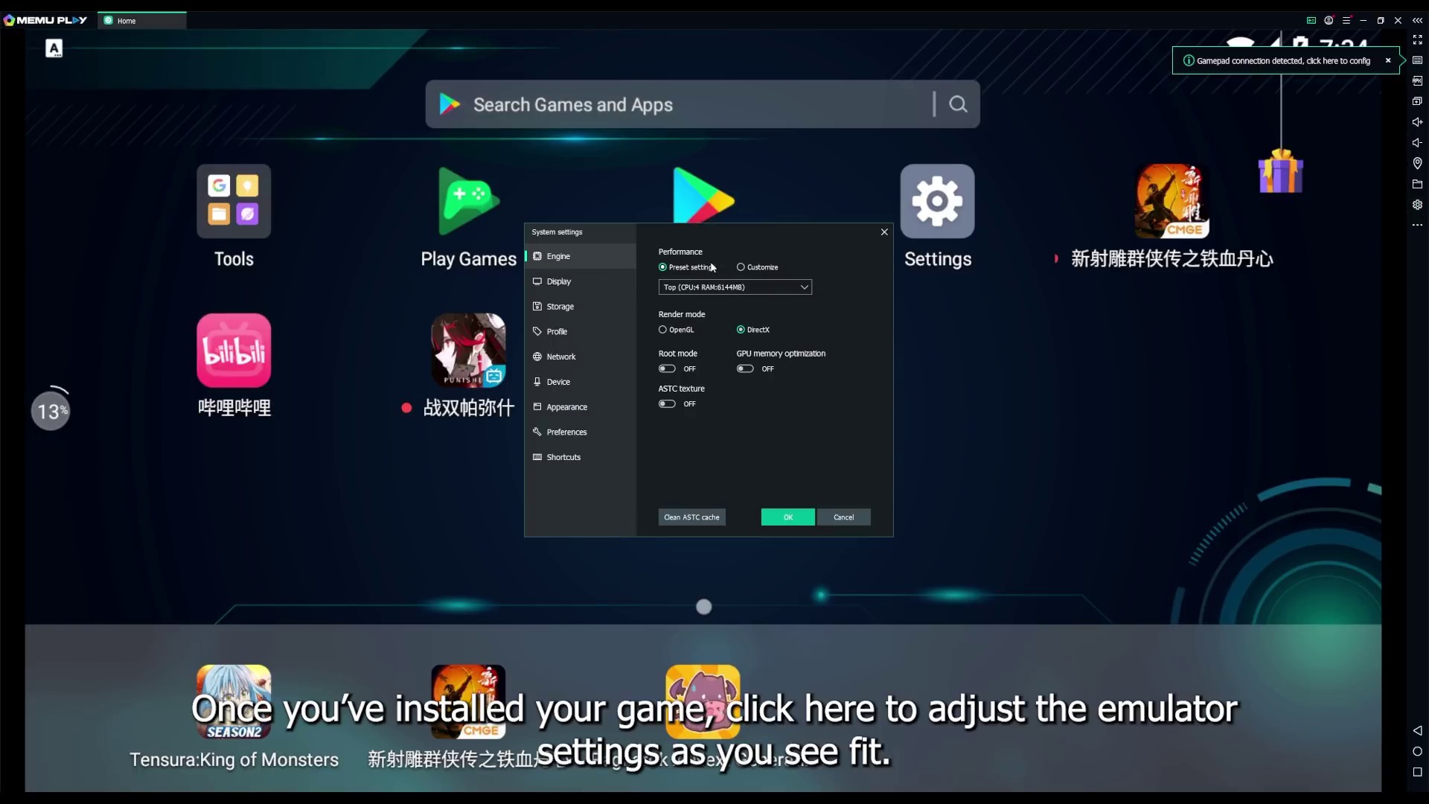
click(568, 283)
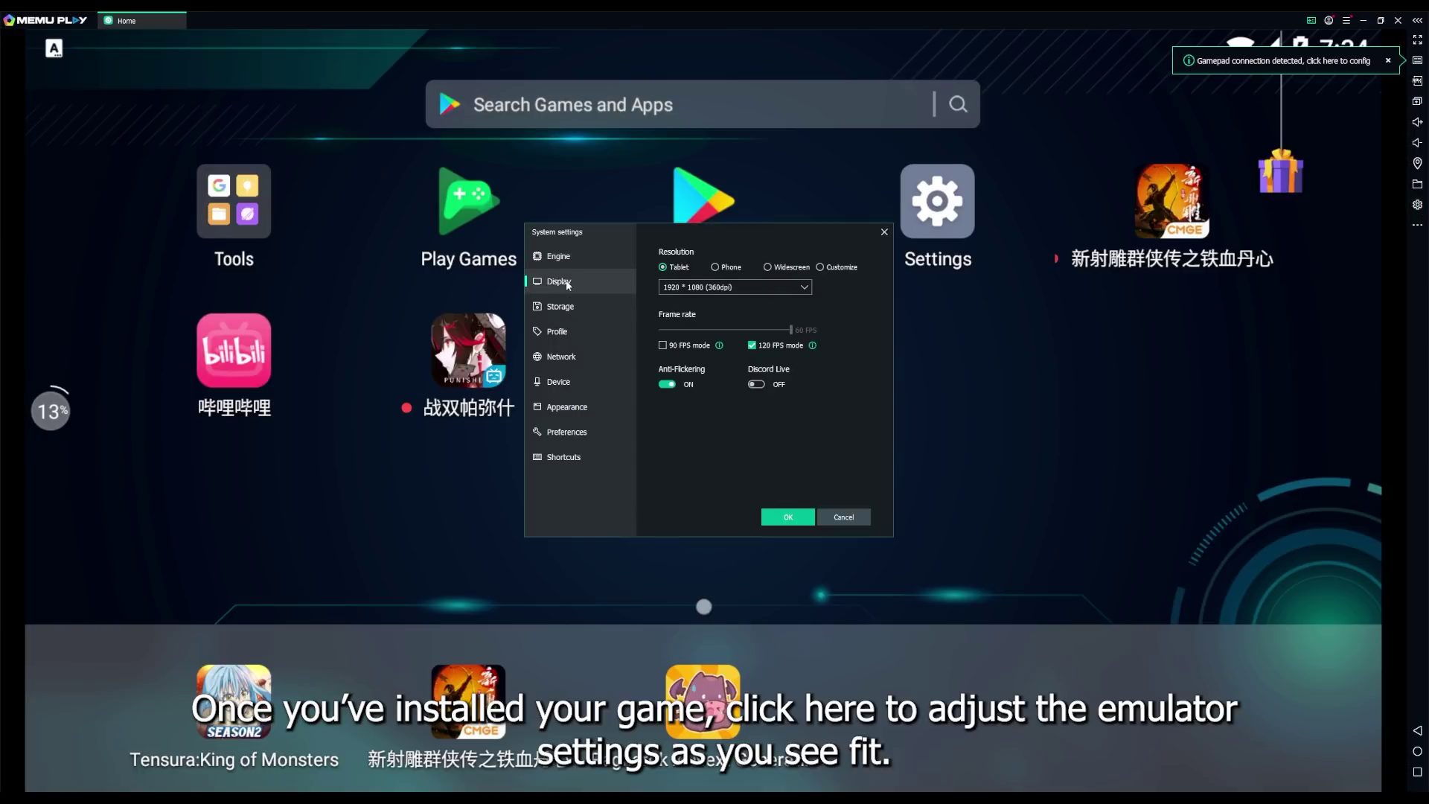
click(571, 308)
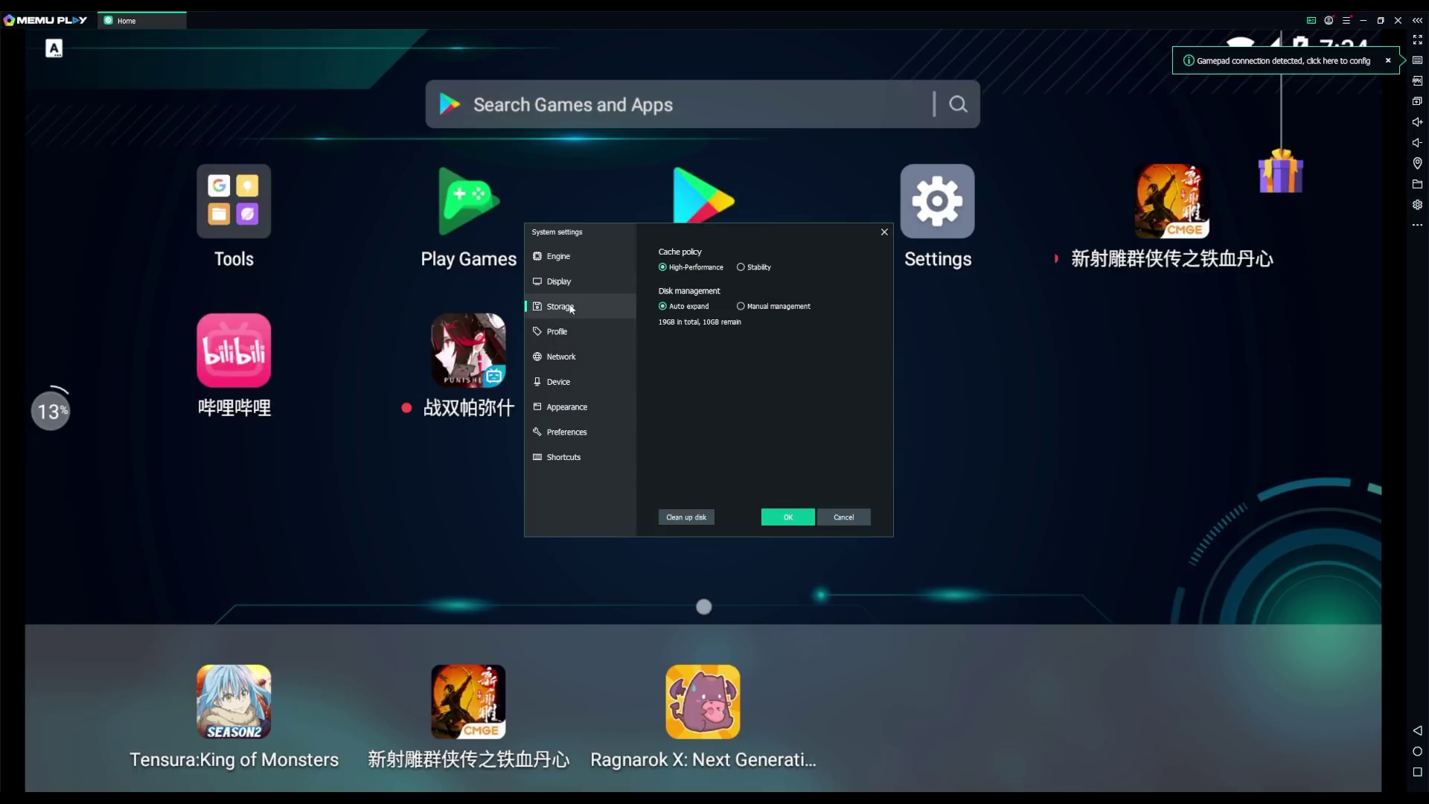
click(576, 332)
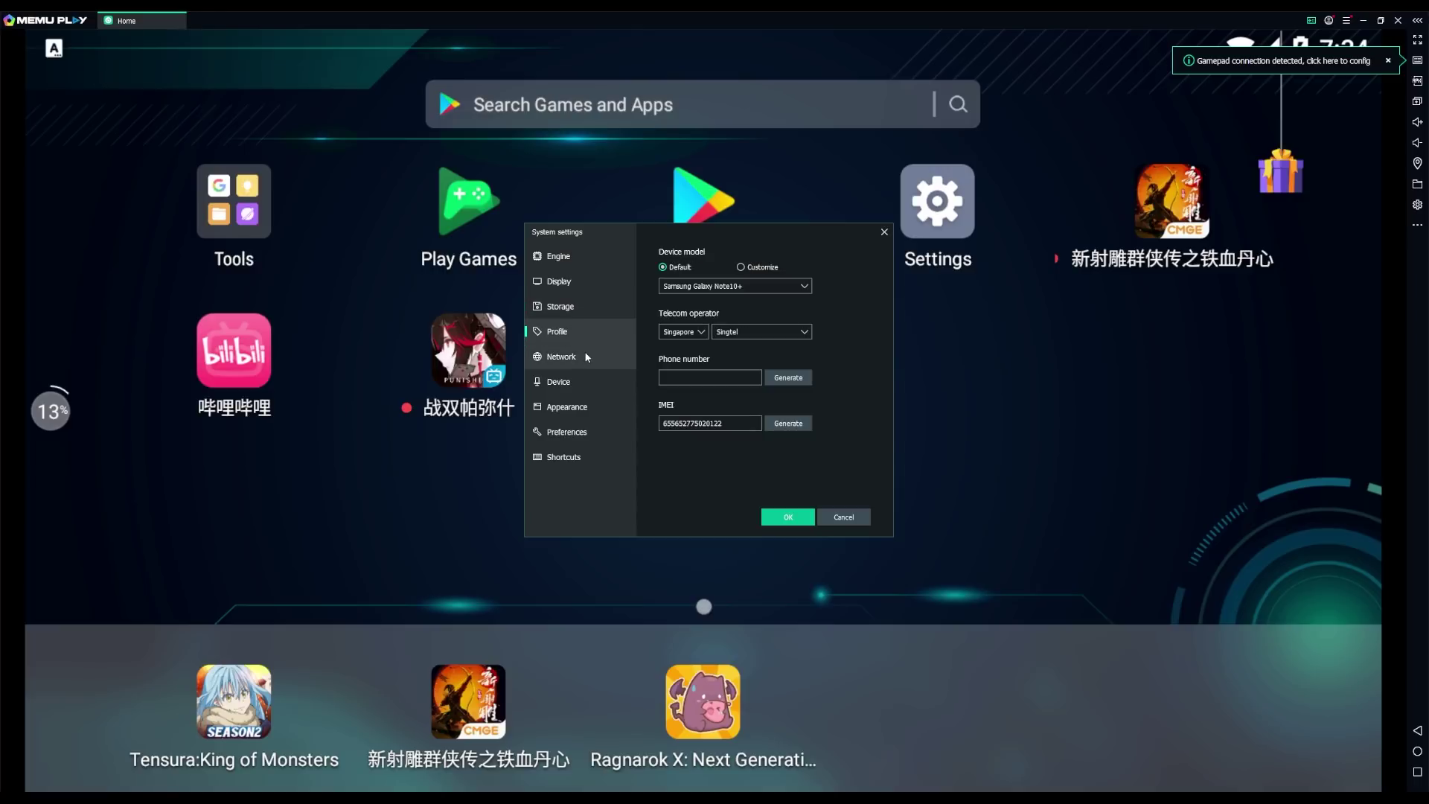
click(587, 357)
click(586, 374)
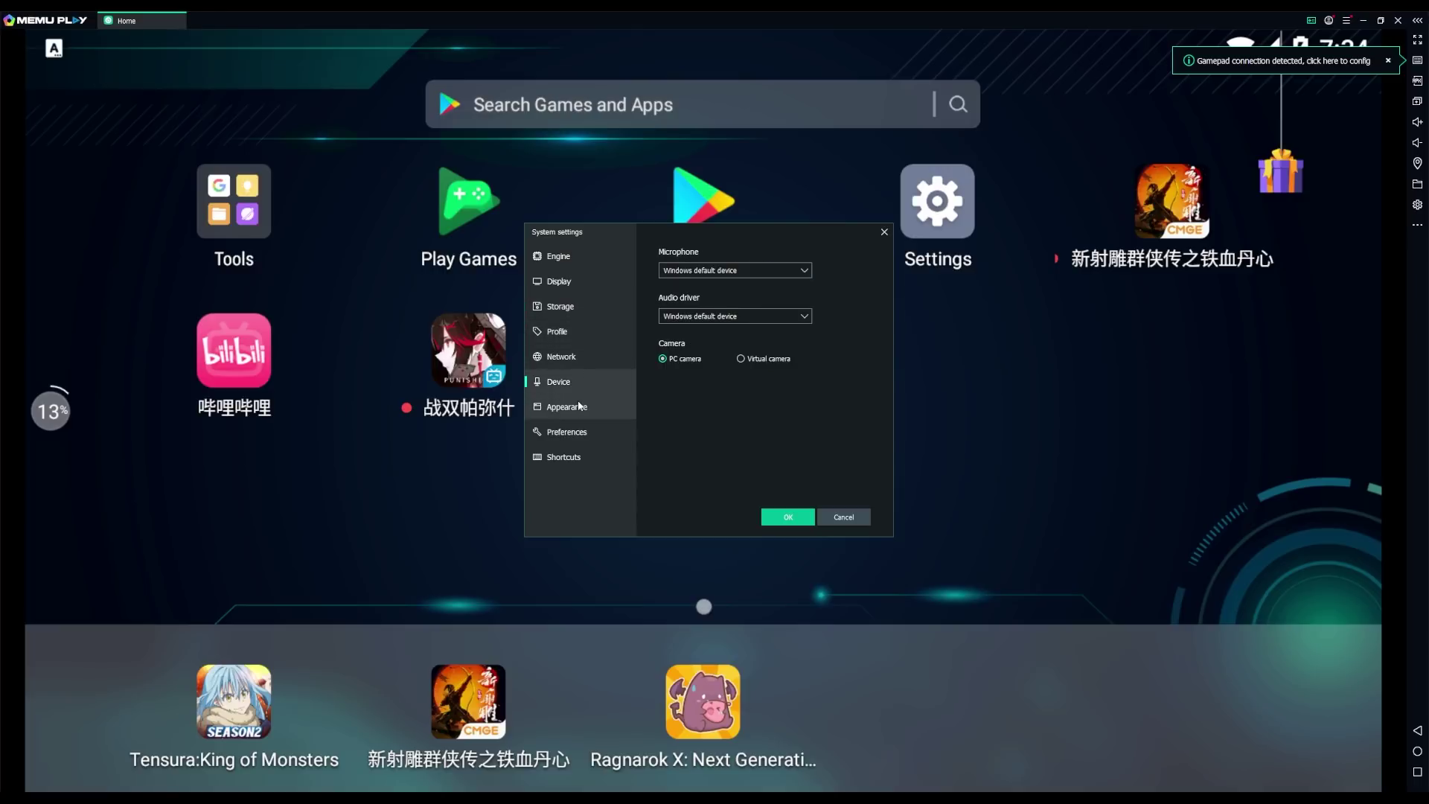
click(581, 405)
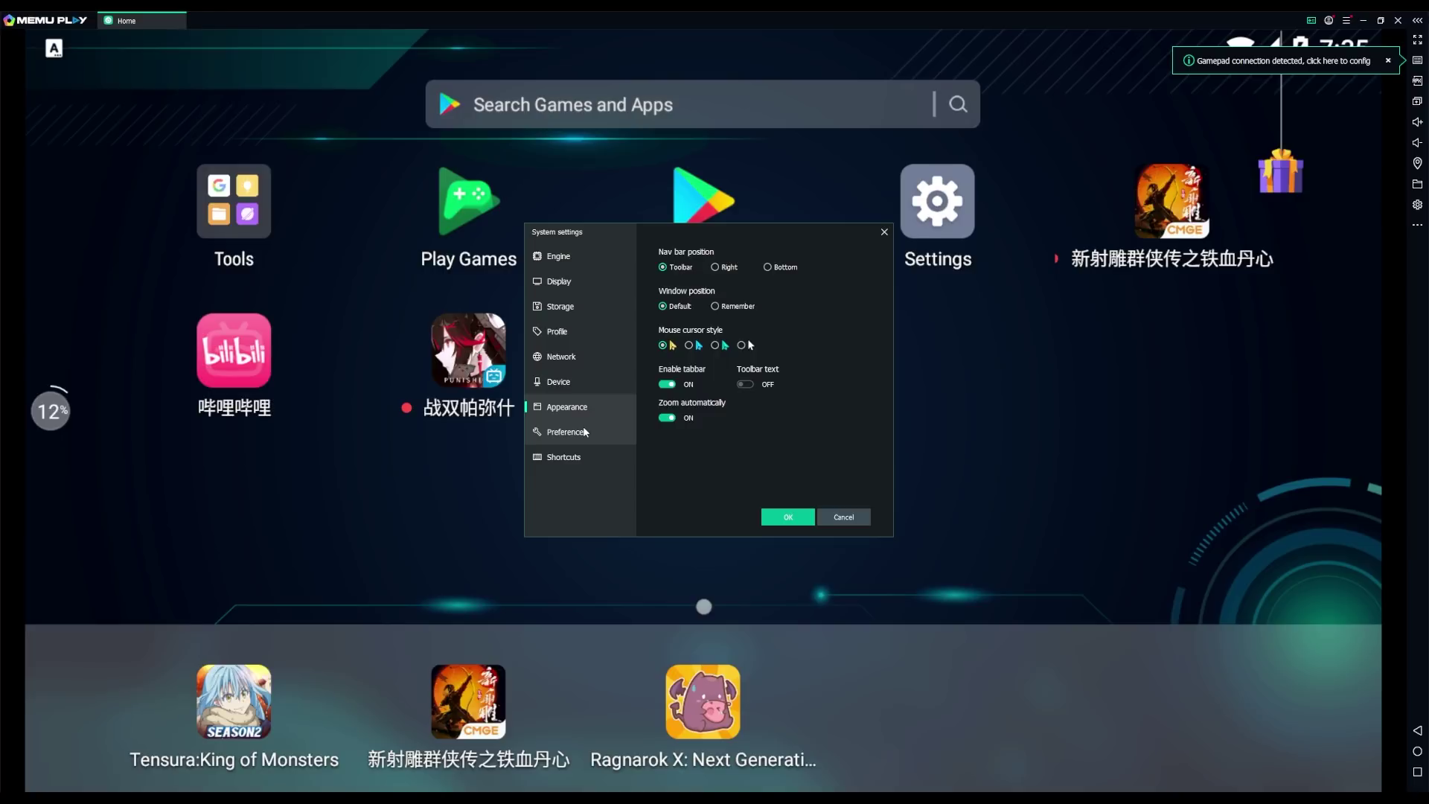
click(585, 432)
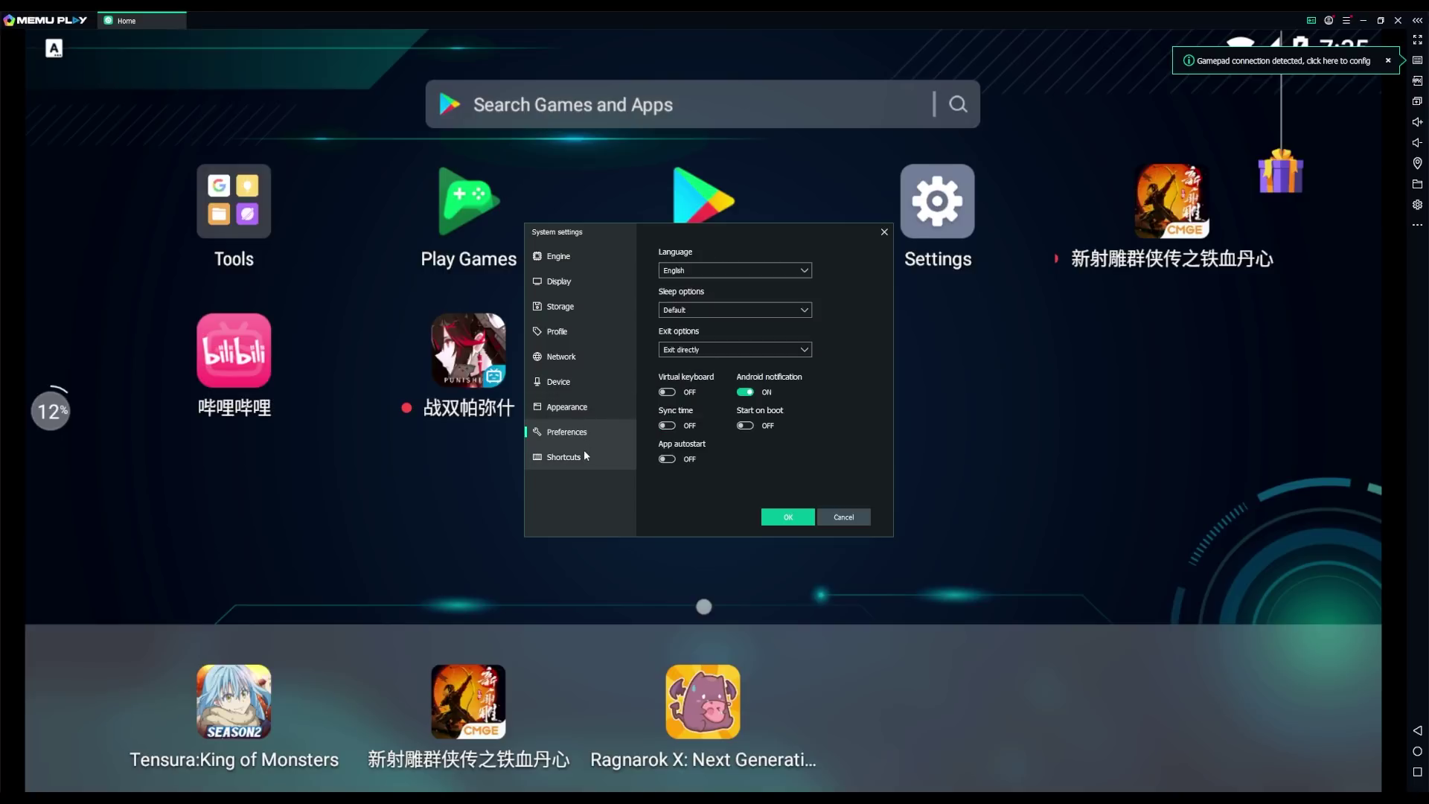
click(585, 456)
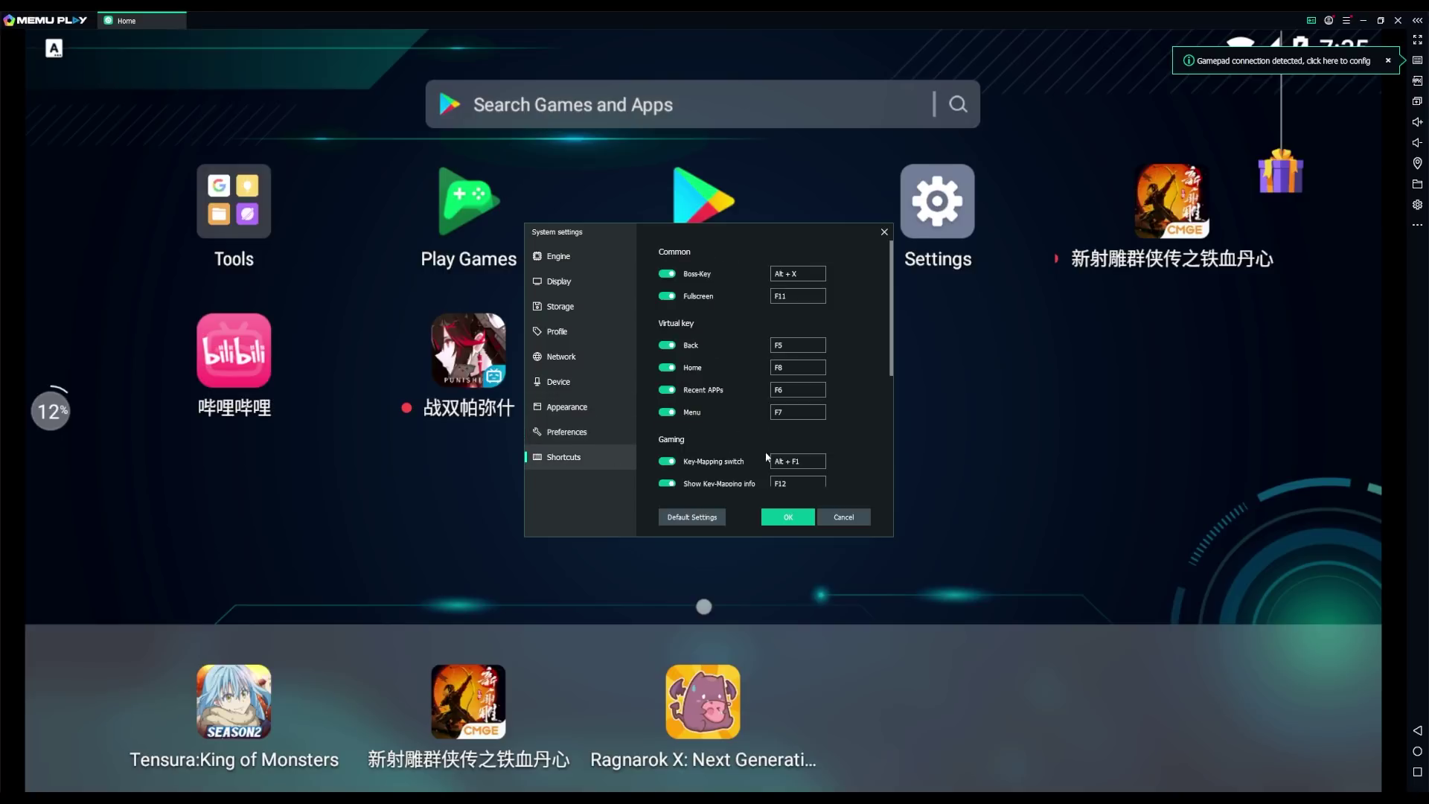
click(808, 525)
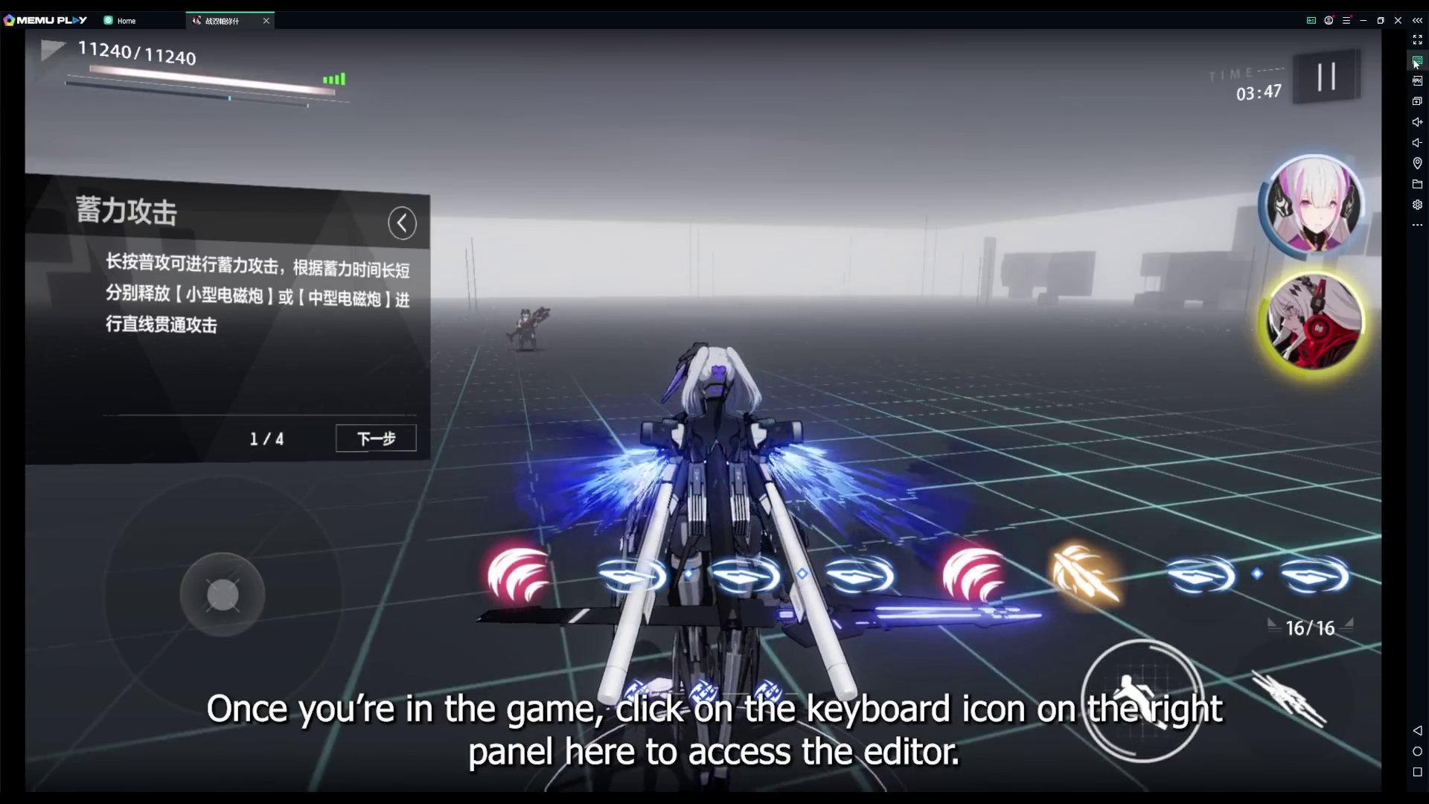
Open the in-game mapping editor and create a gamepad mapping named Rex from the blank template.
click(1417, 65)
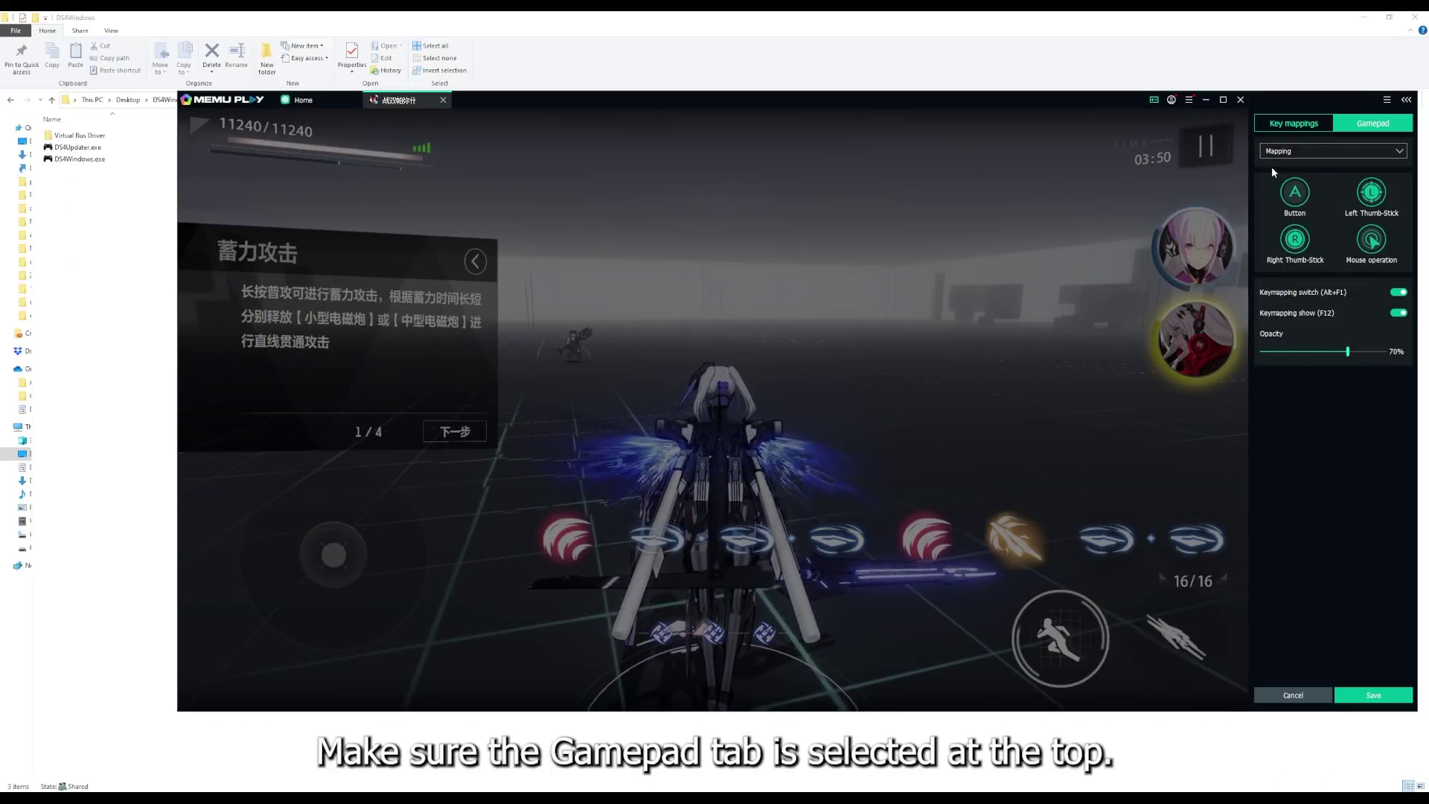
click(1299, 151)
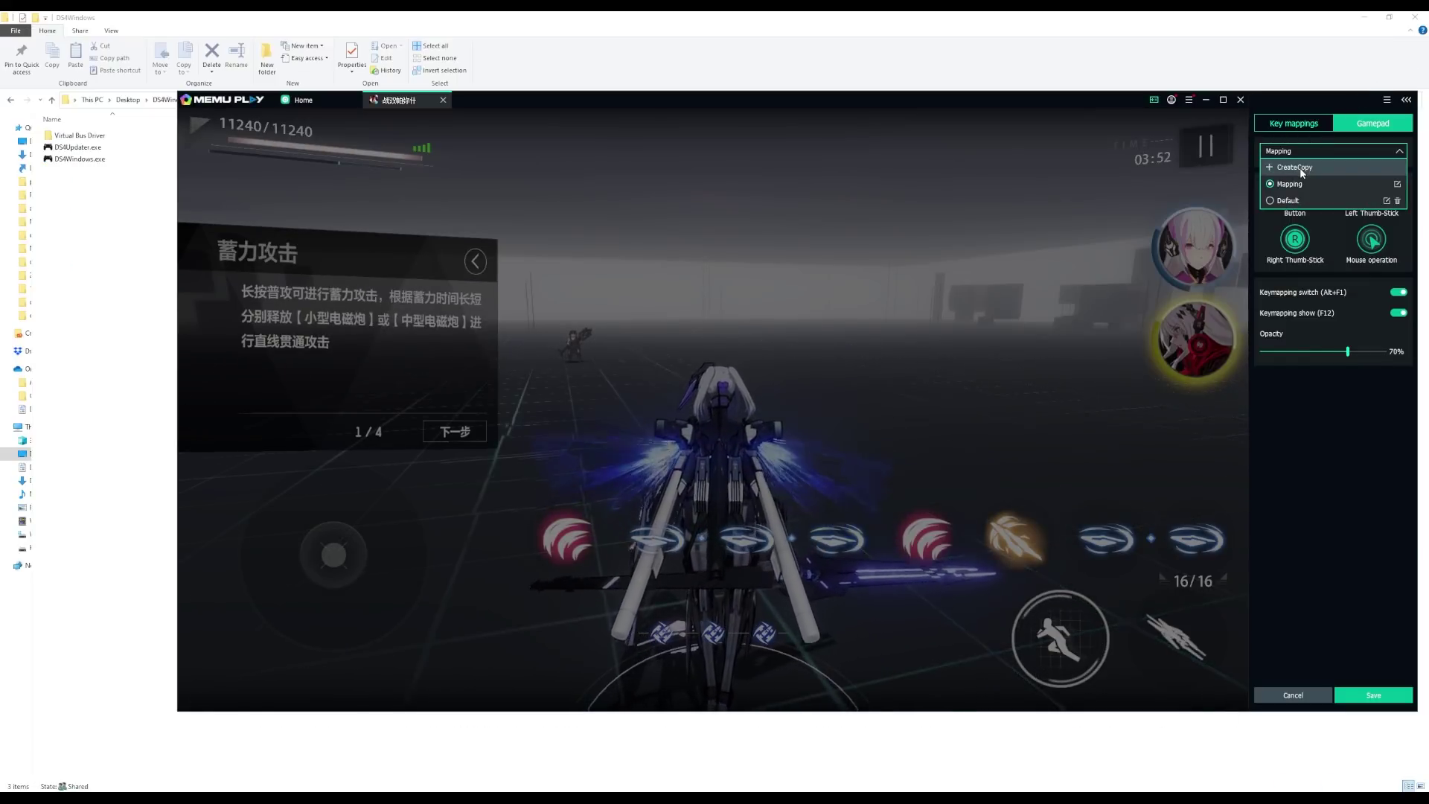
click(1299, 168)
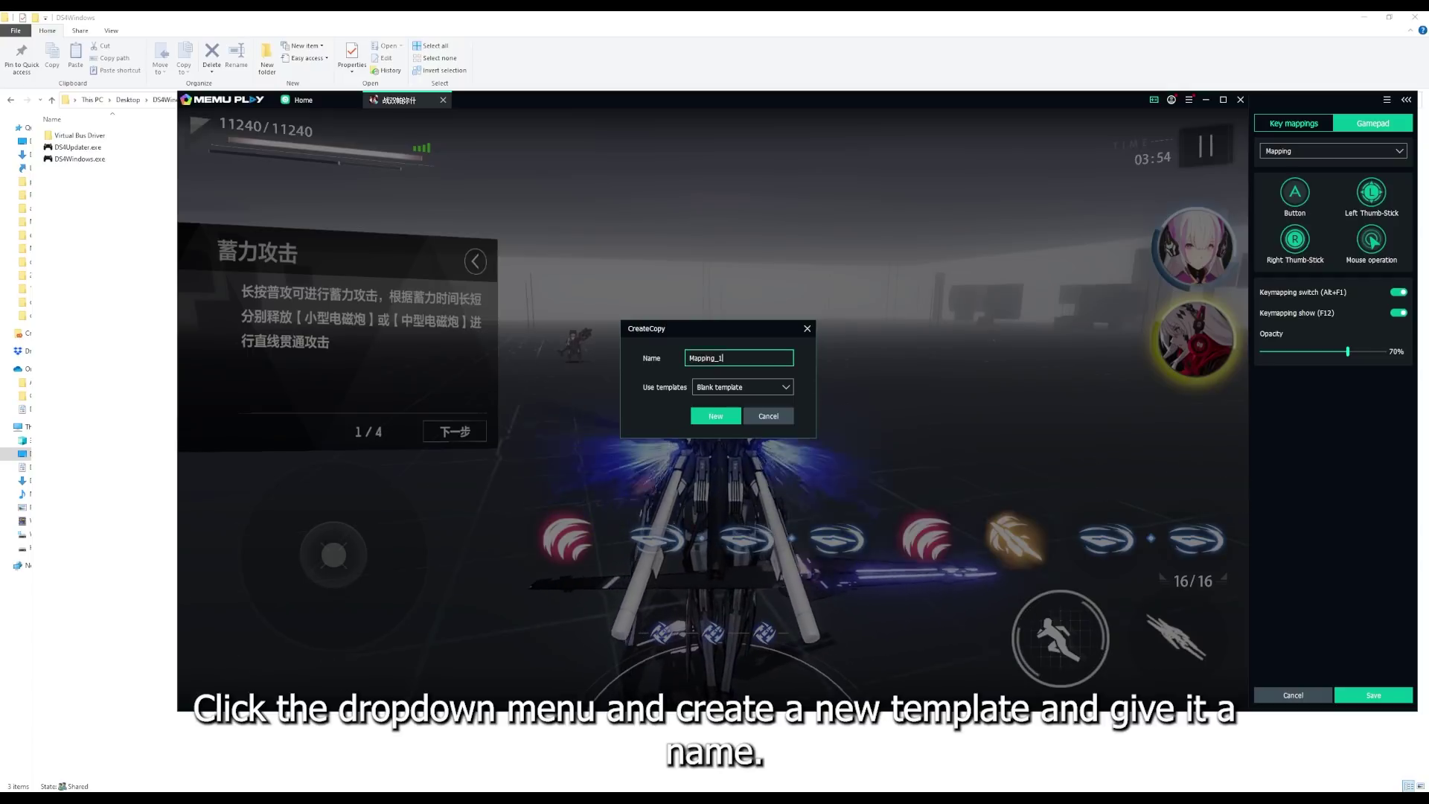
double_click(734, 358)
text(Rex)
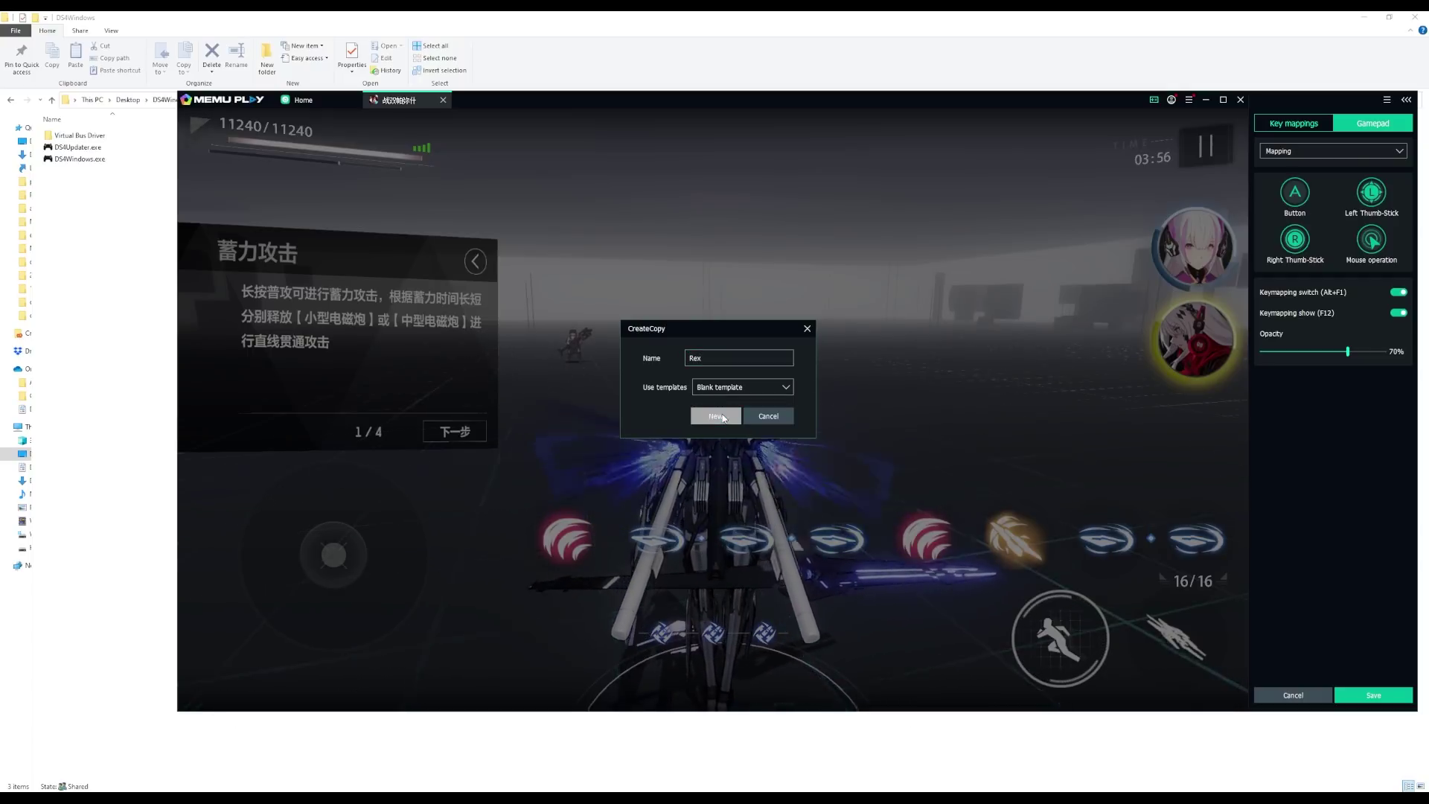
click(716, 416)
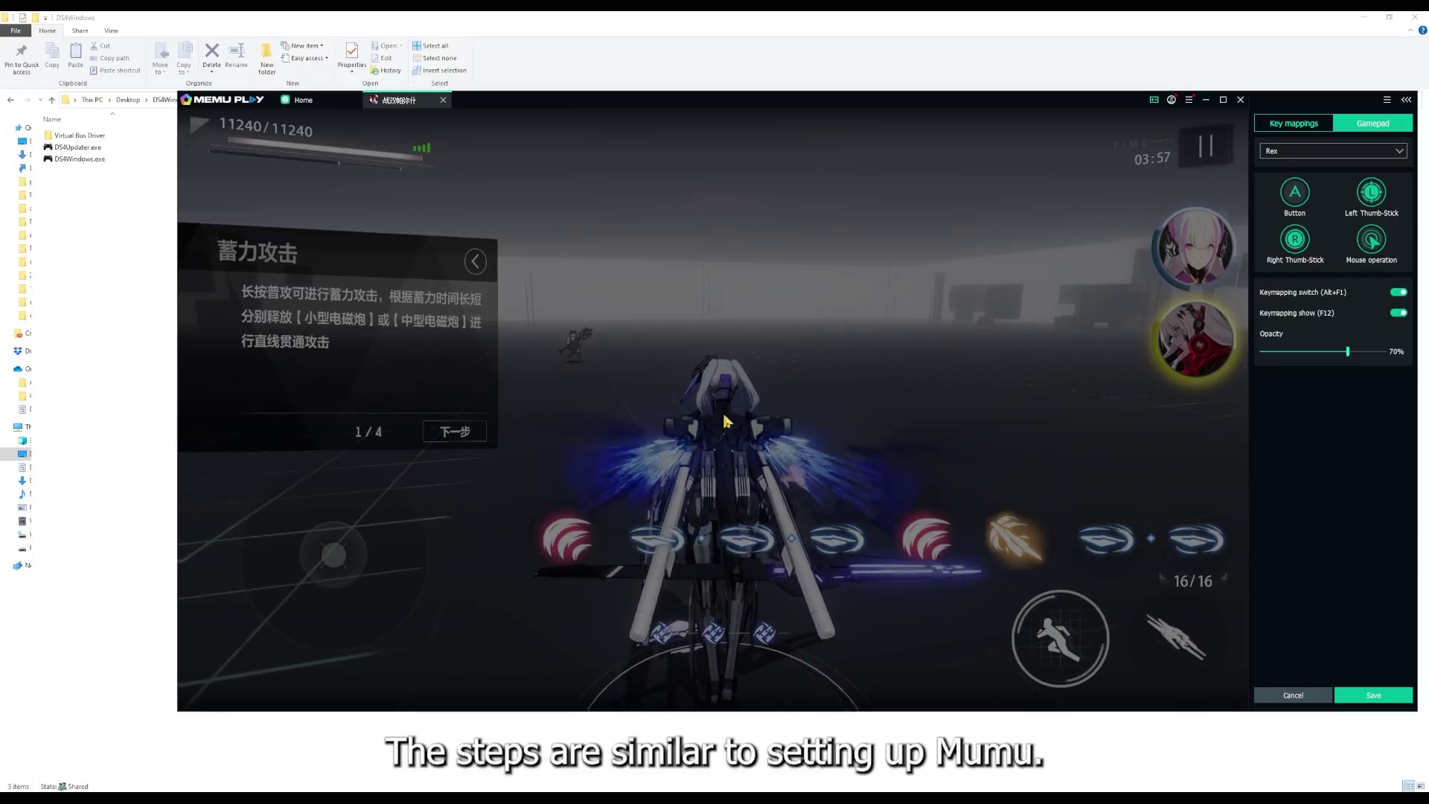
Assign the gamepad's LB to the upper character portrait and RB to the lower one.
click(1194, 246)
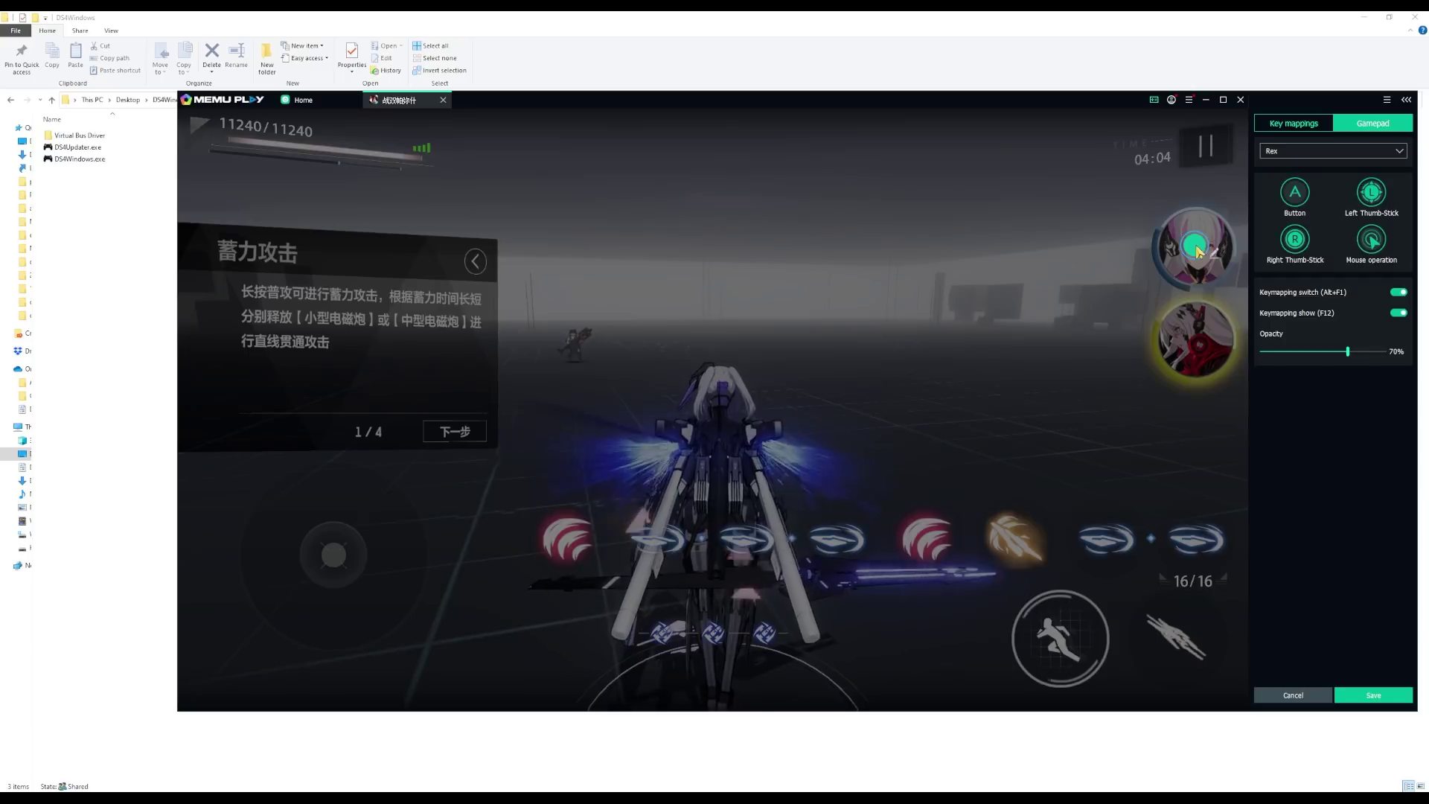
click(1198, 341)
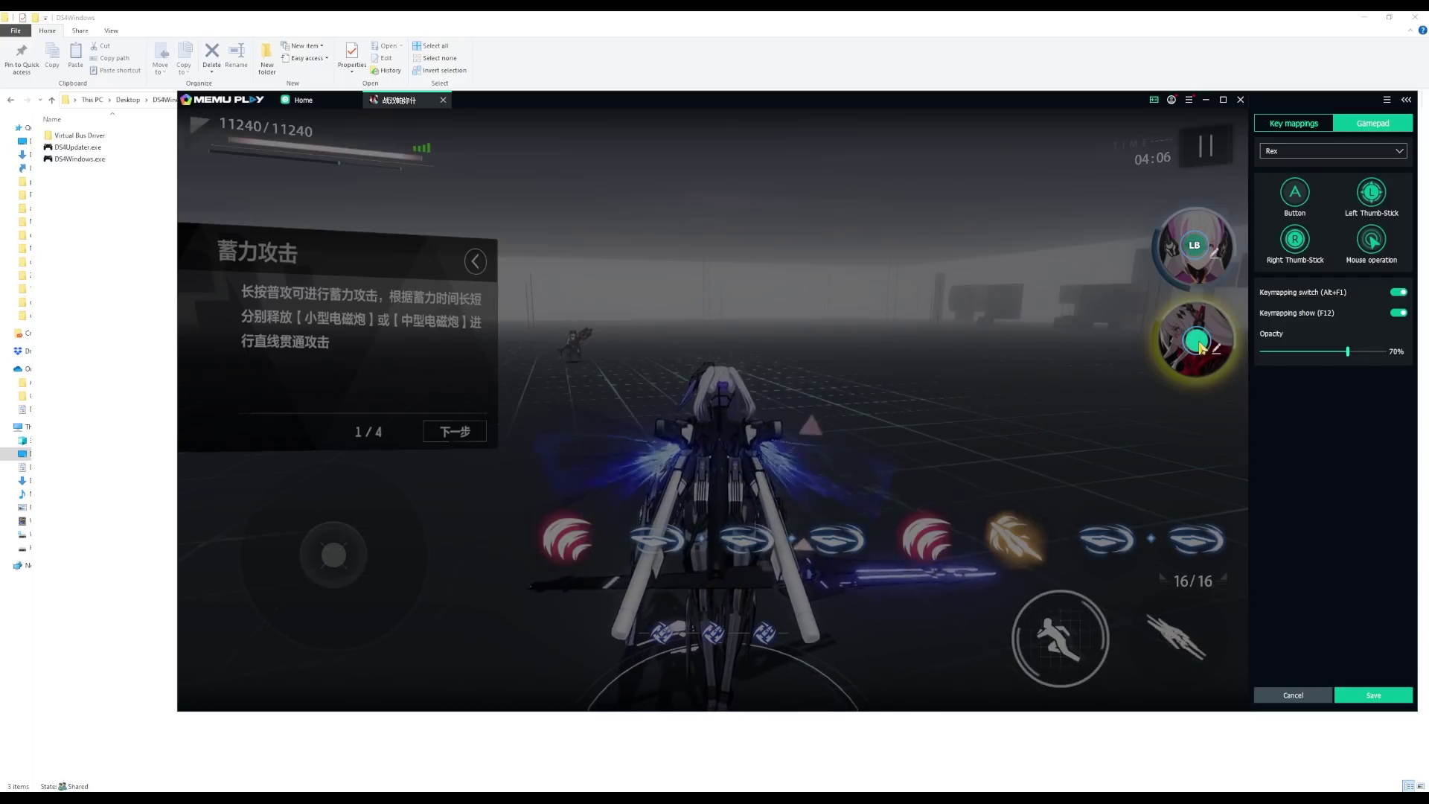
Assign B, L, RT, LT, Right, UP, Down and Left to the skill orbs from right to left, and X, A, Y to attack, dodge and ultimate.
click(1196, 541)
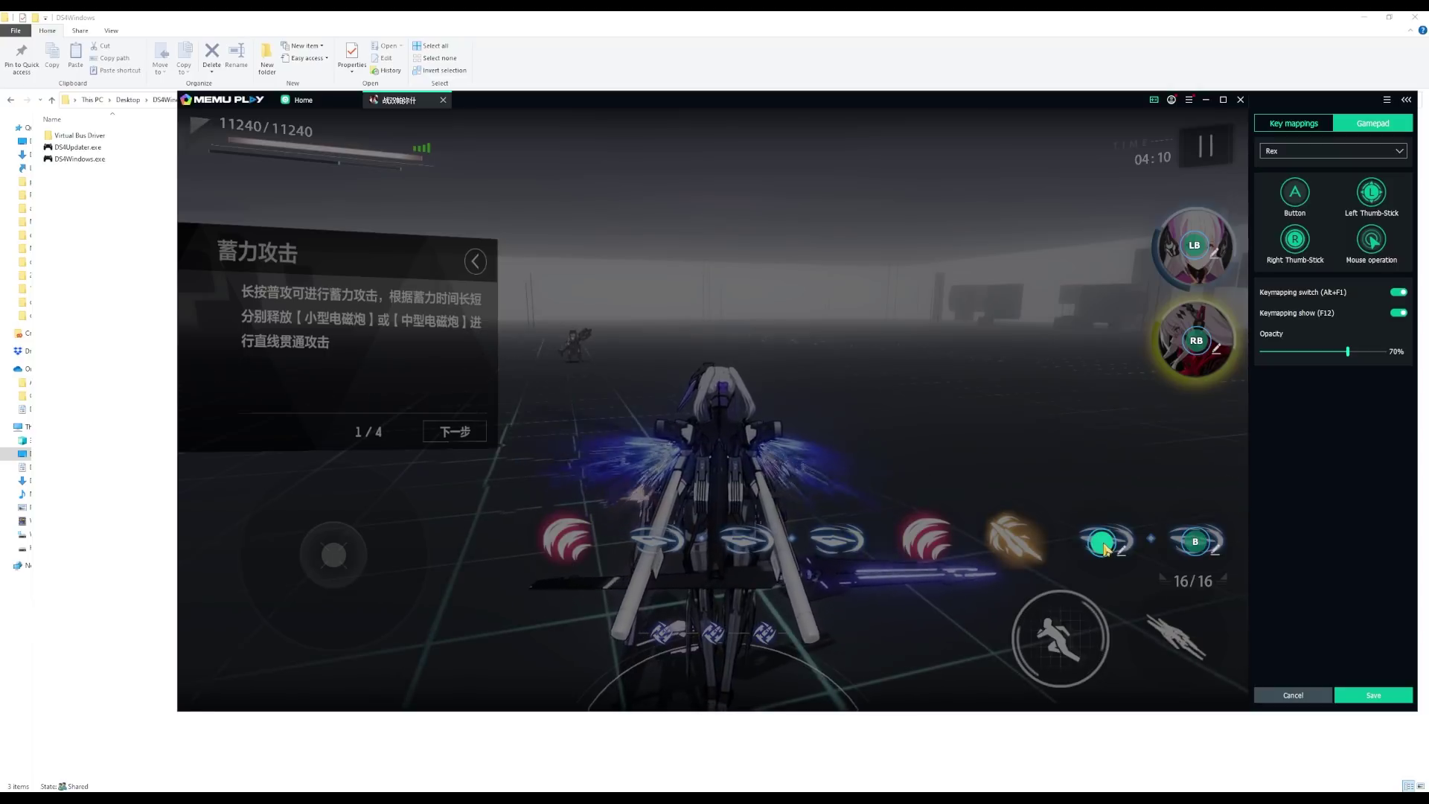
key(l)
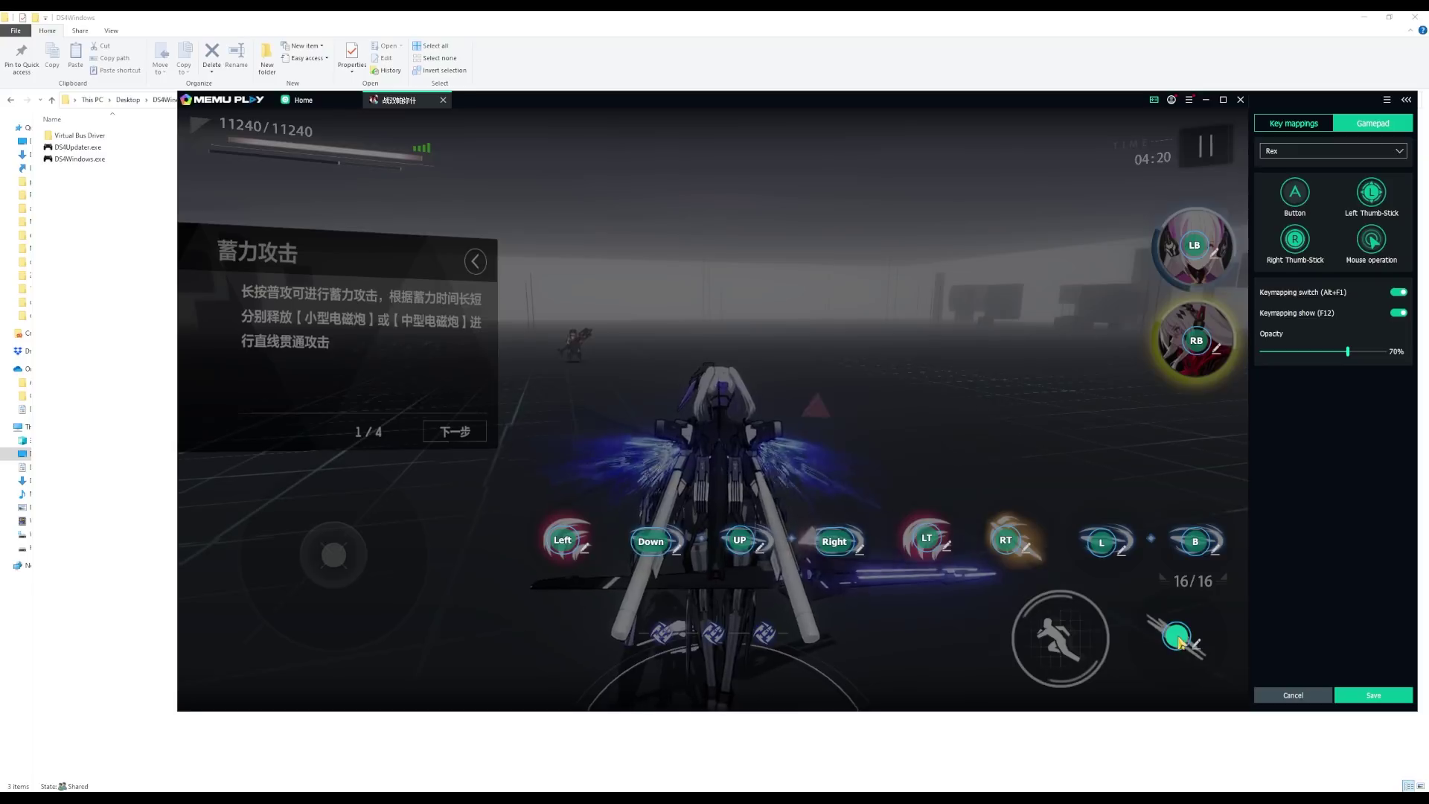
click(1067, 644)
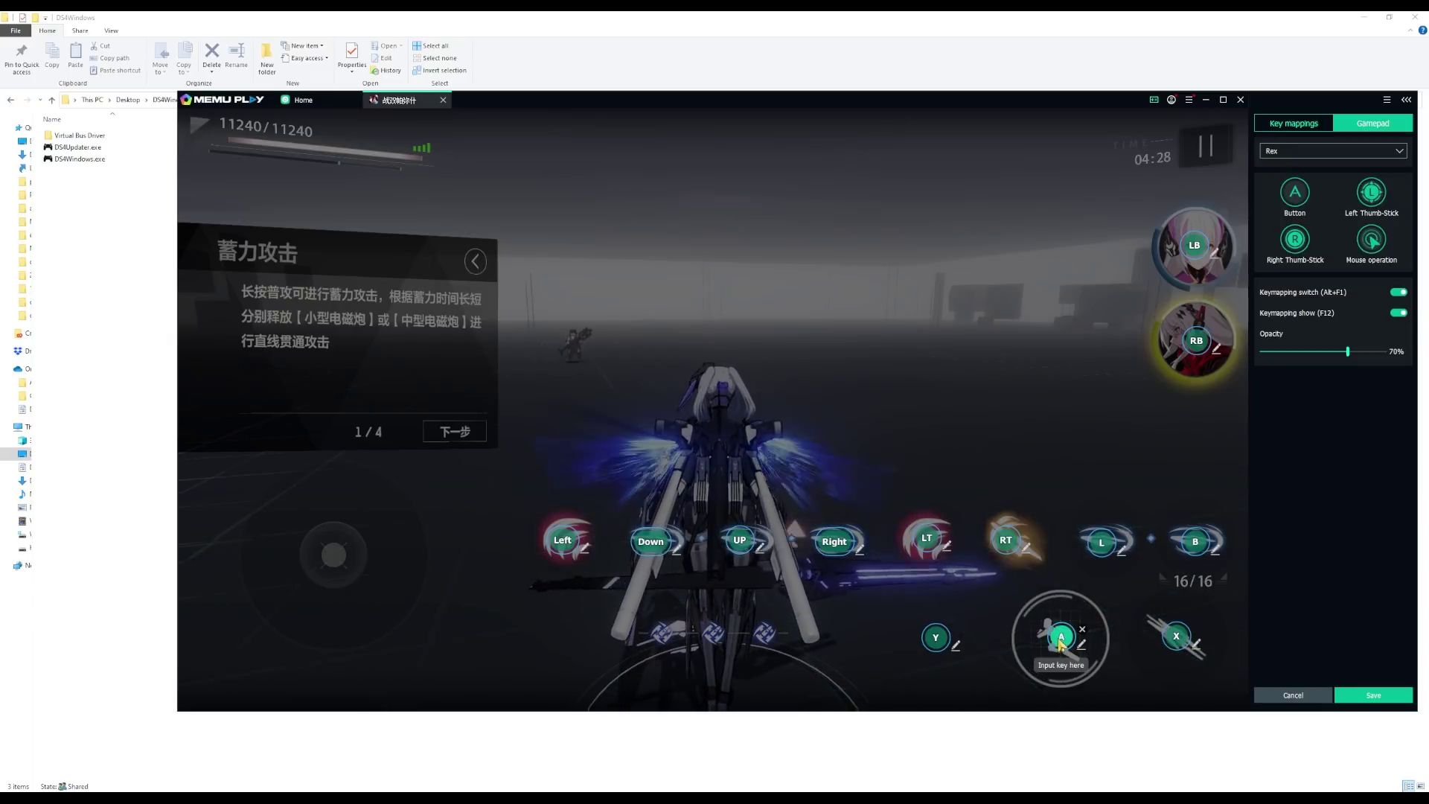
Place the left thumb-stick on the movement joystick and the right thumb-stick over the character, and save the gamepad mapping.
drag(1383, 199, 1357, 242)
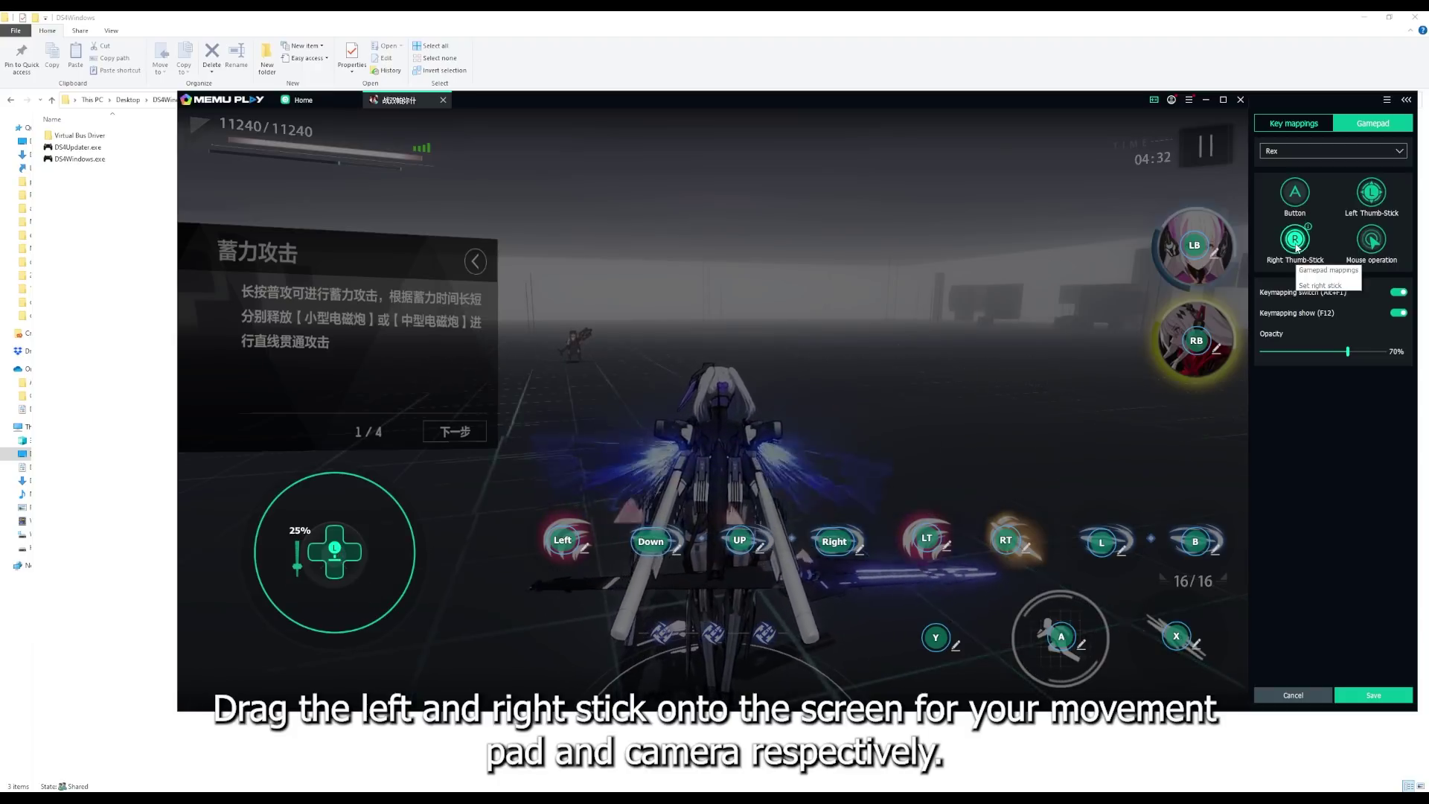
drag(1296, 248, 742, 402)
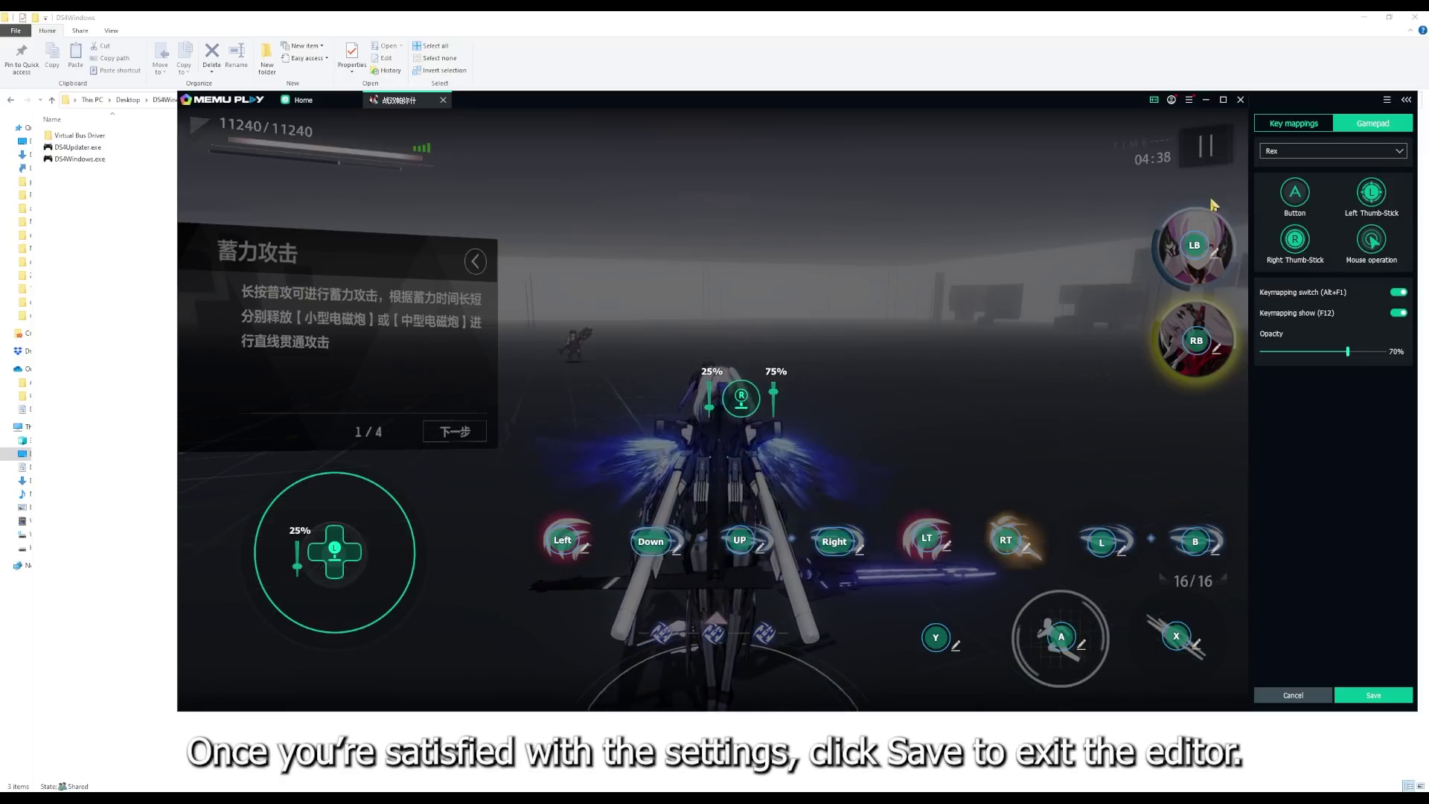
click(1357, 695)
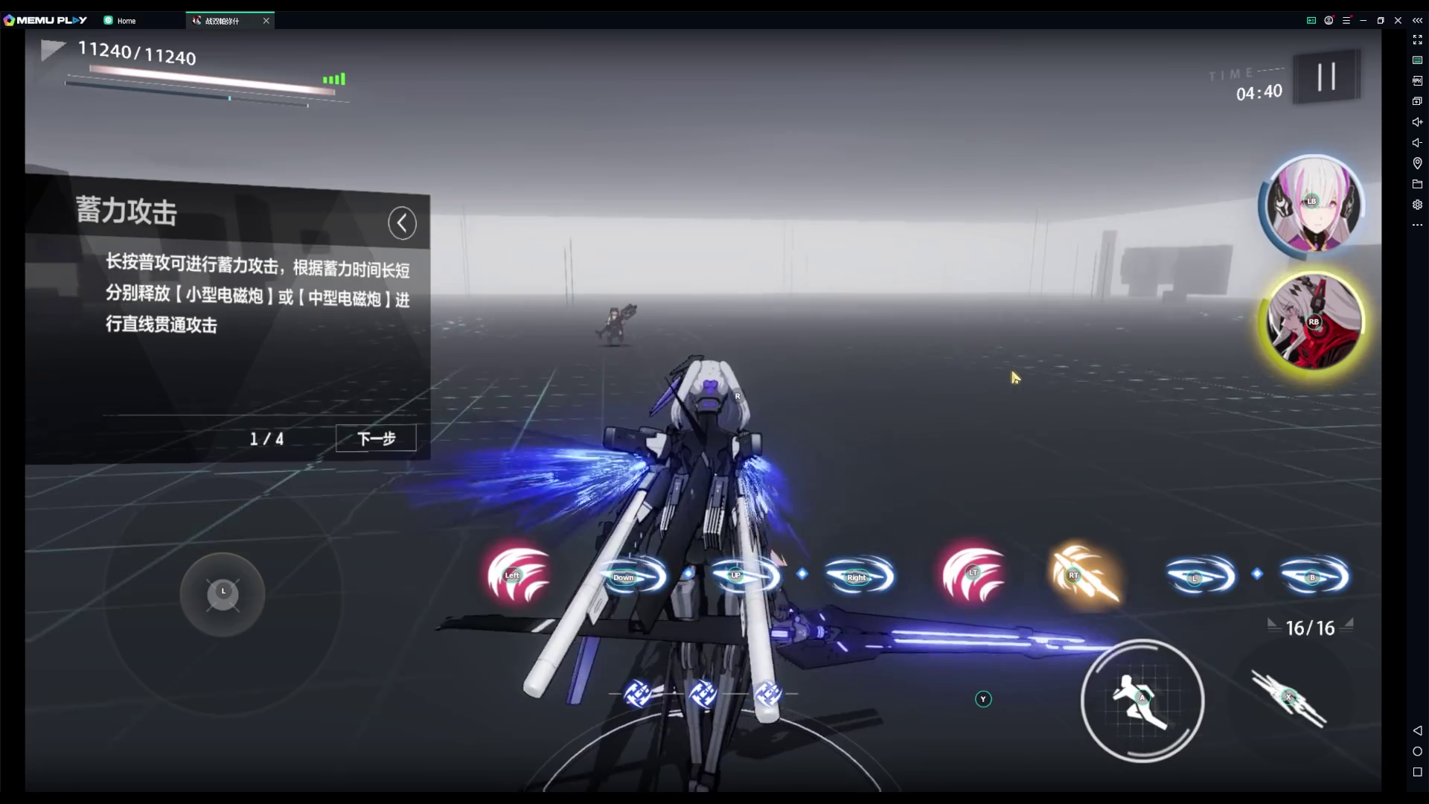
Collapse the training tips and test the gamepad mapping by moving toward the enemy and attacking it.
click(402, 223)
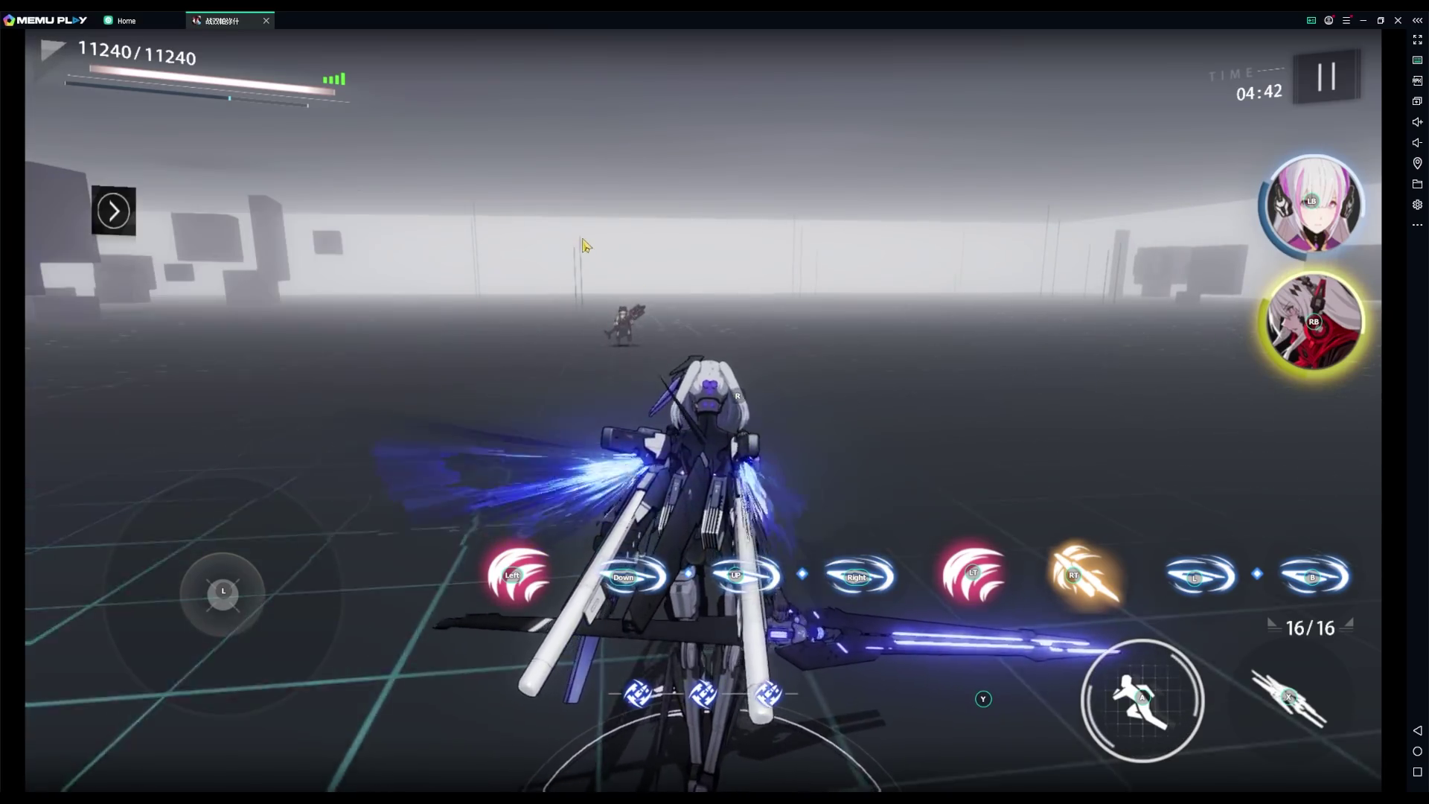
key(w)
key(j)
key(j)
key(j)
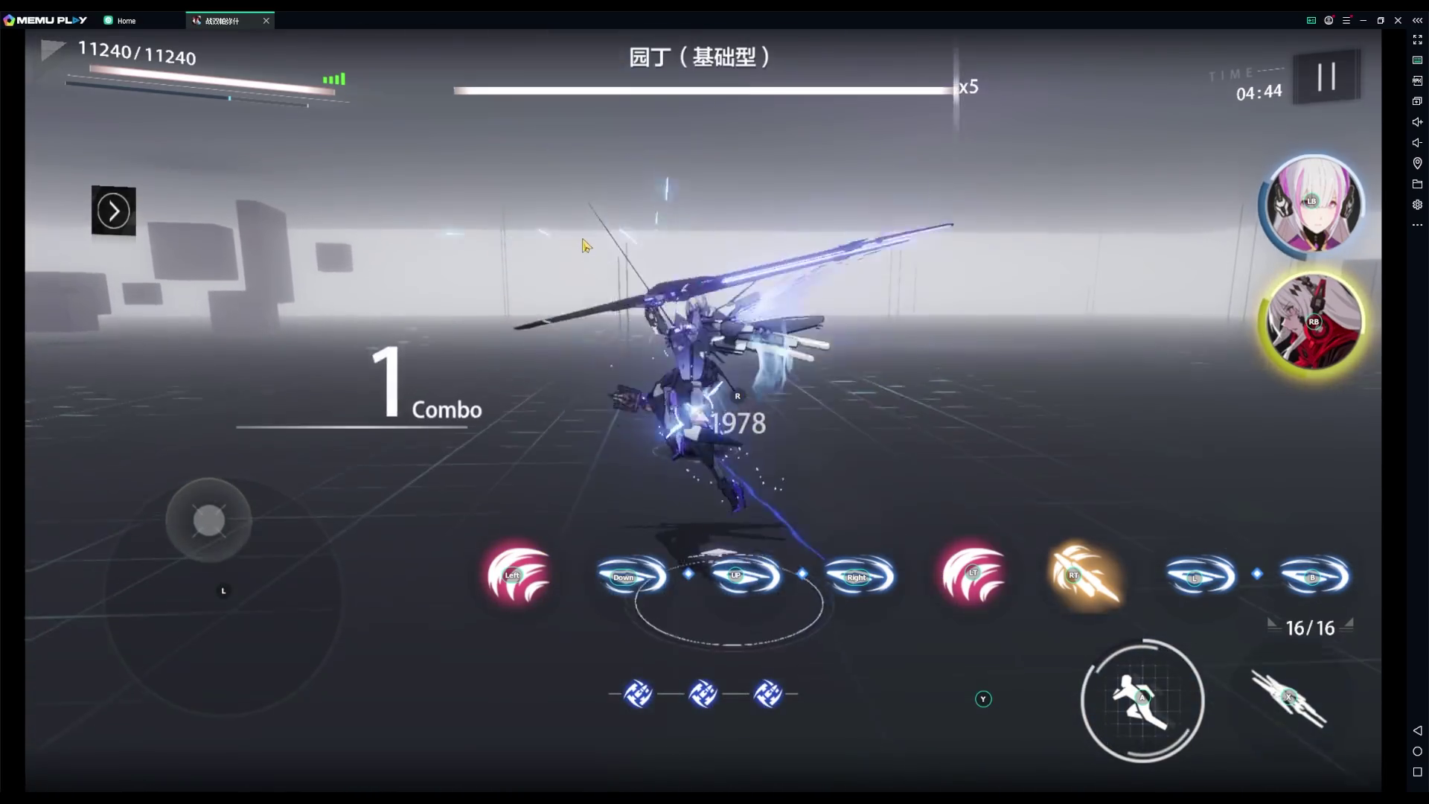
key(j)
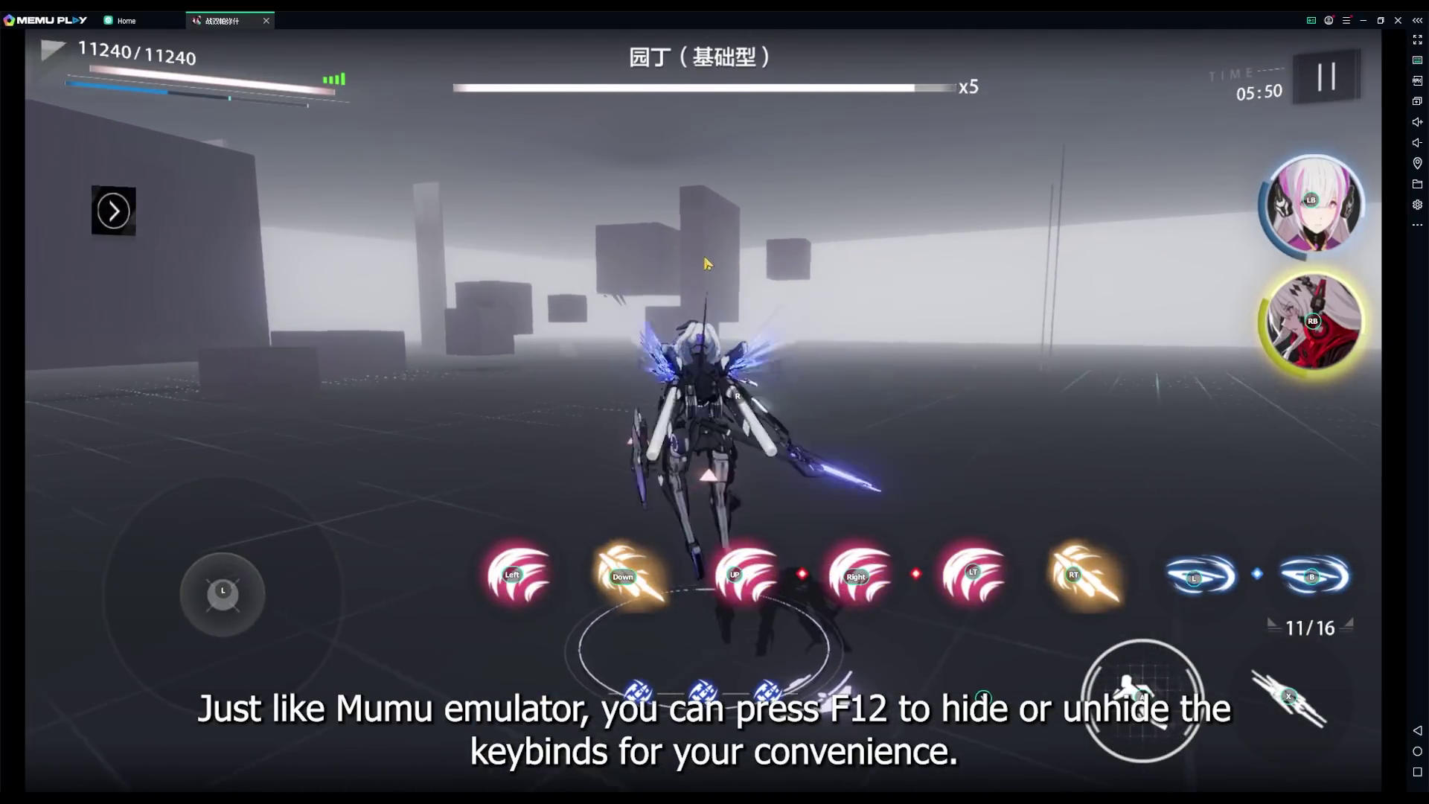
Toggle the on-screen key hints off and back on.
key(F12)
key(F12)
key(F12)
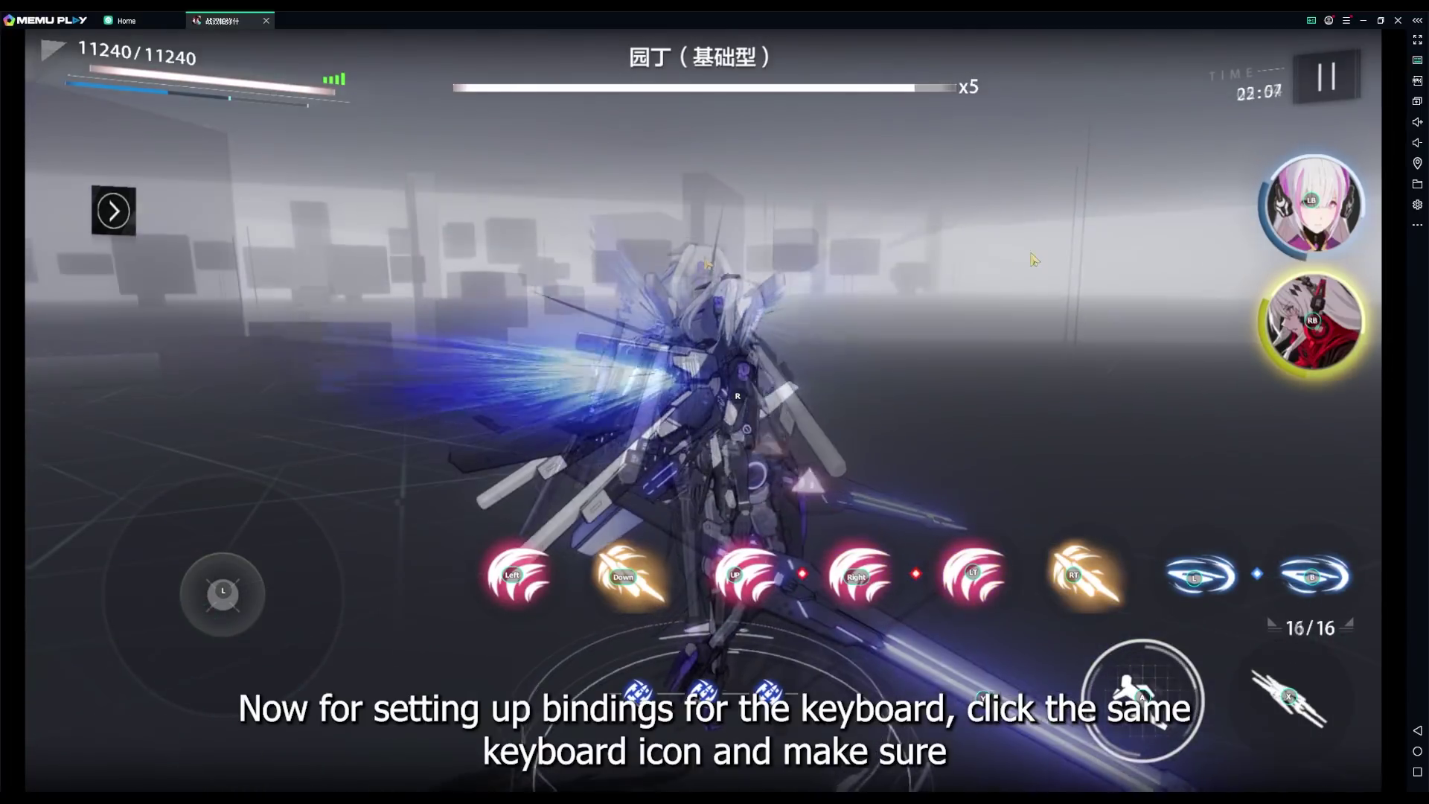
Create a new blank-template key mapping preset named Rex in the emulator's key mapping editor.
click(1418, 62)
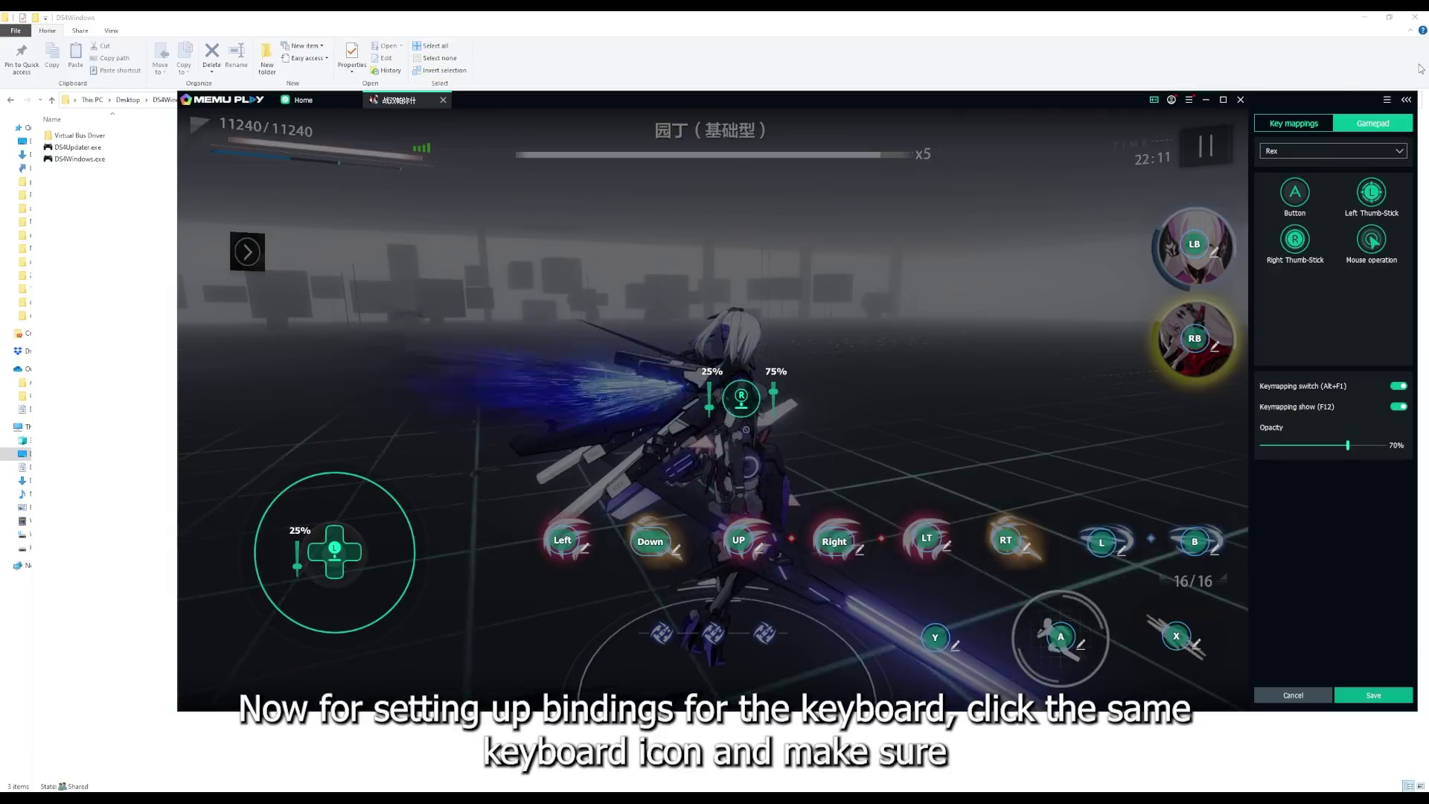
click(1287, 125)
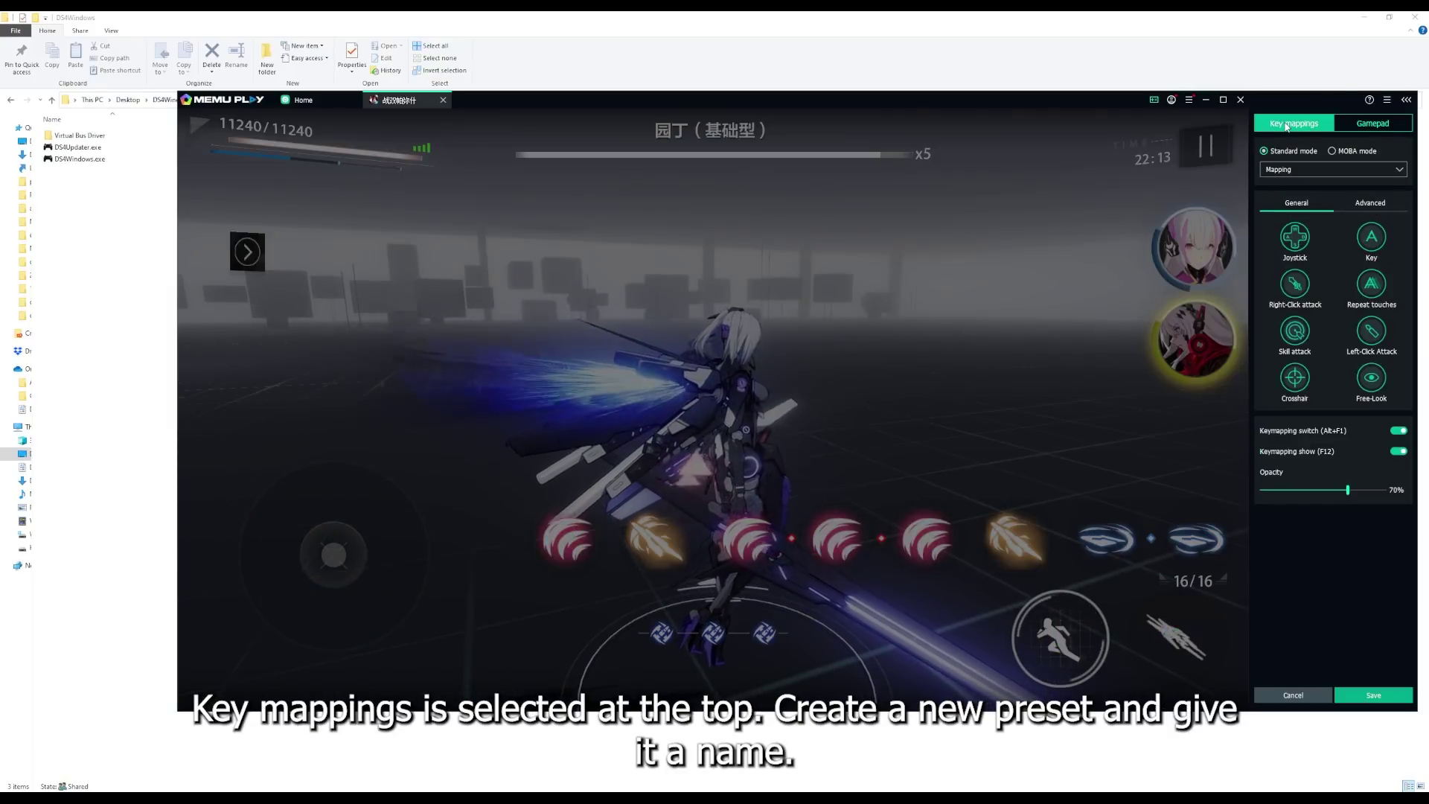
click(1353, 170)
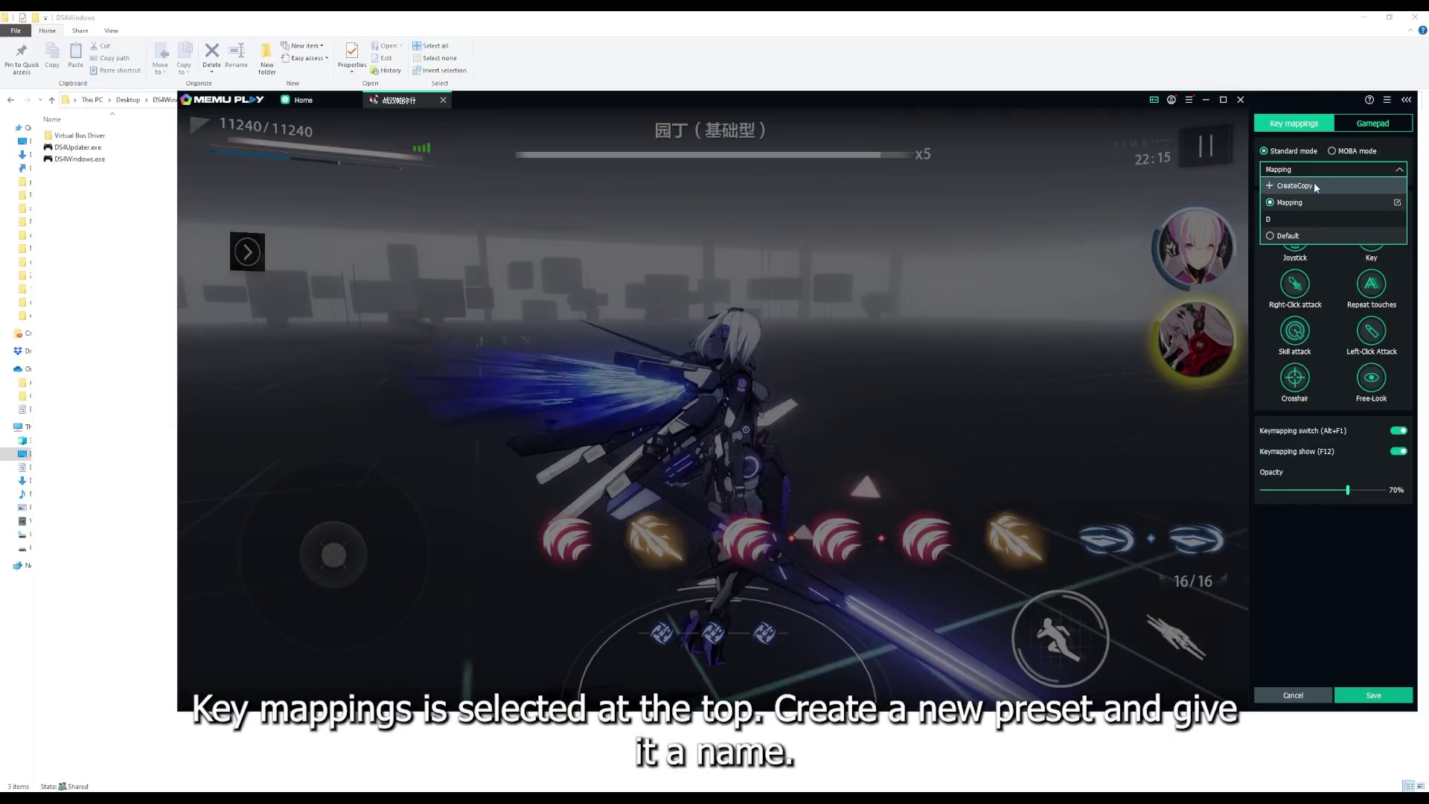
click(1312, 186)
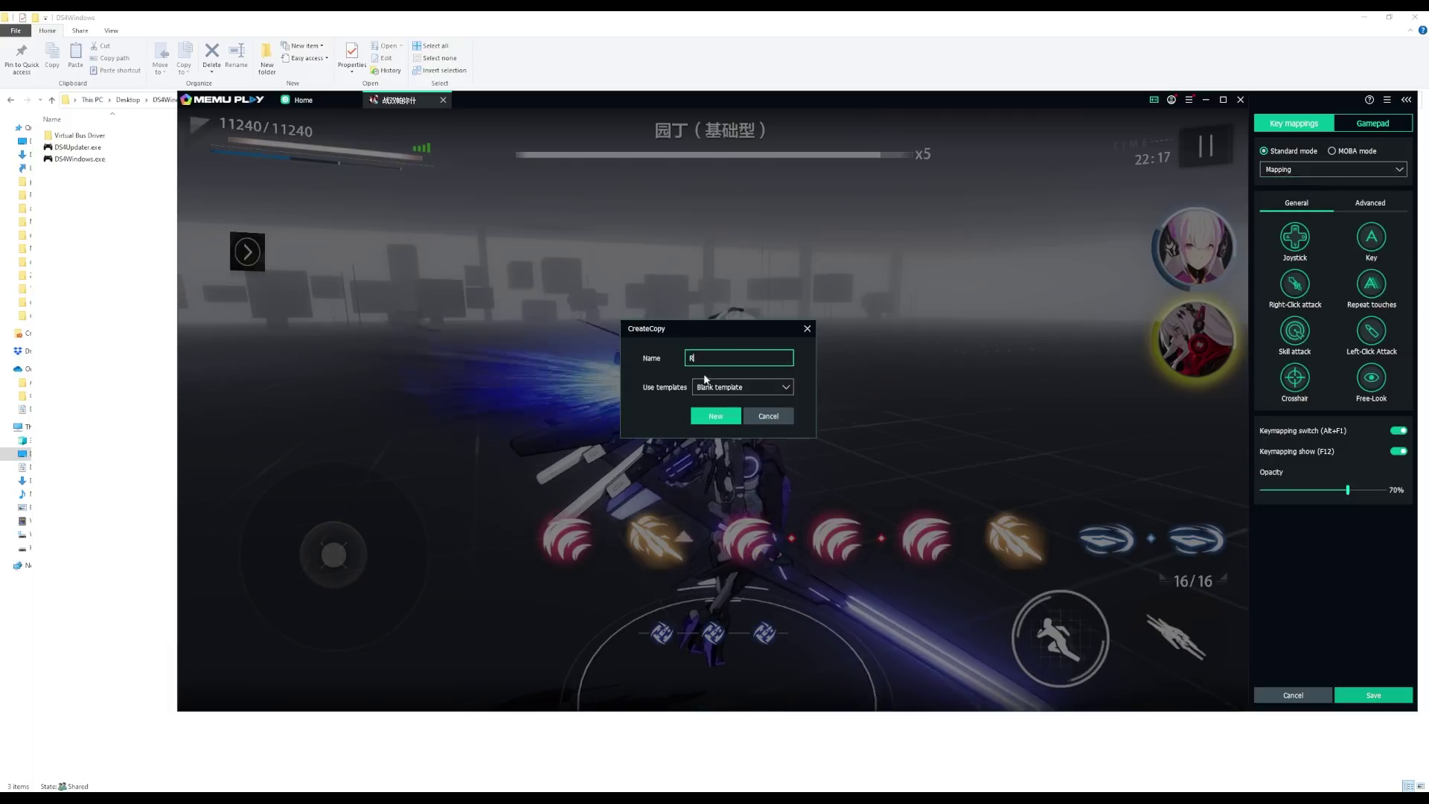
click(716, 417)
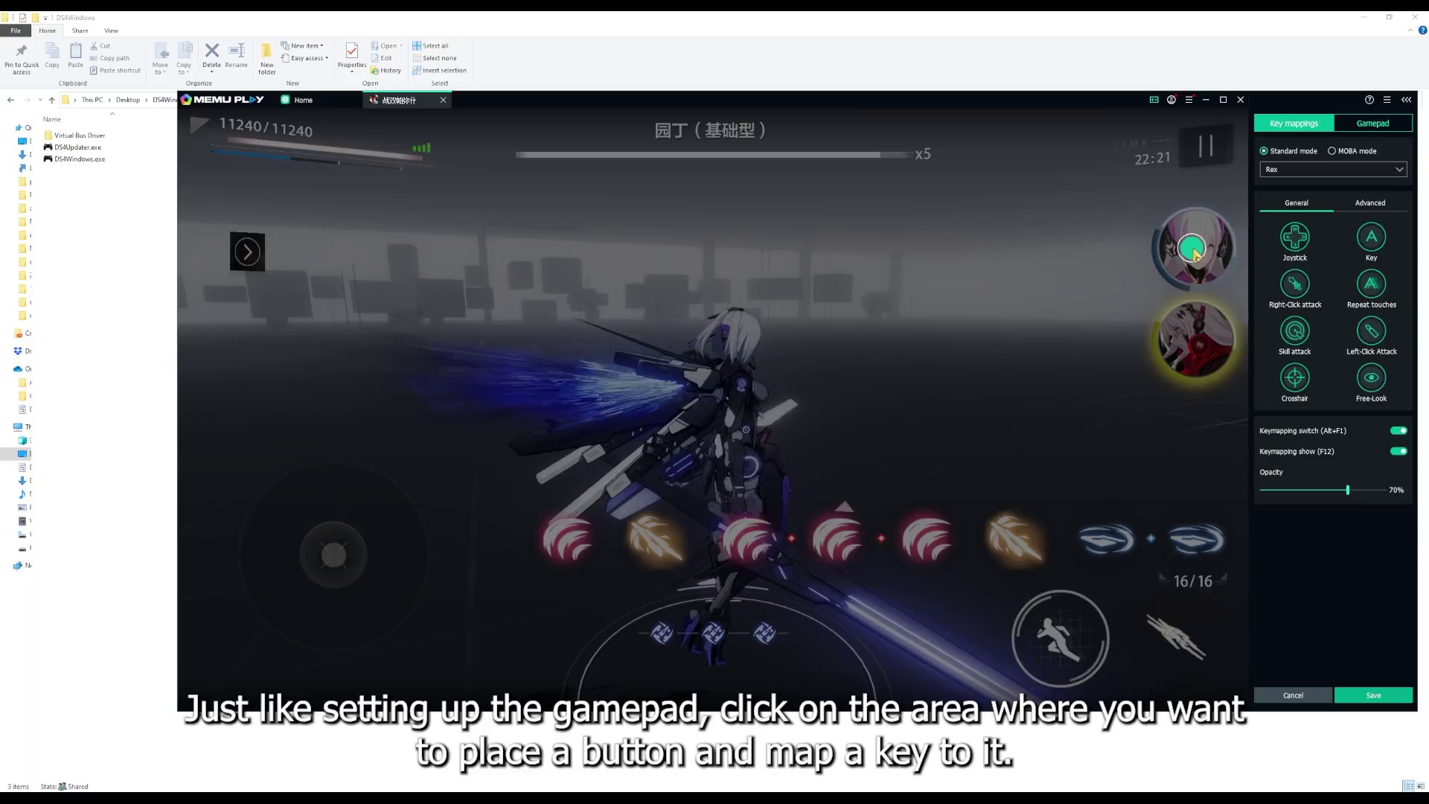
Assign Q and E to the portraits from top down, 1 to 8 to the skill orbs from right to left, and J, K, L to attack, dodge and ultimate.
click(1196, 340)
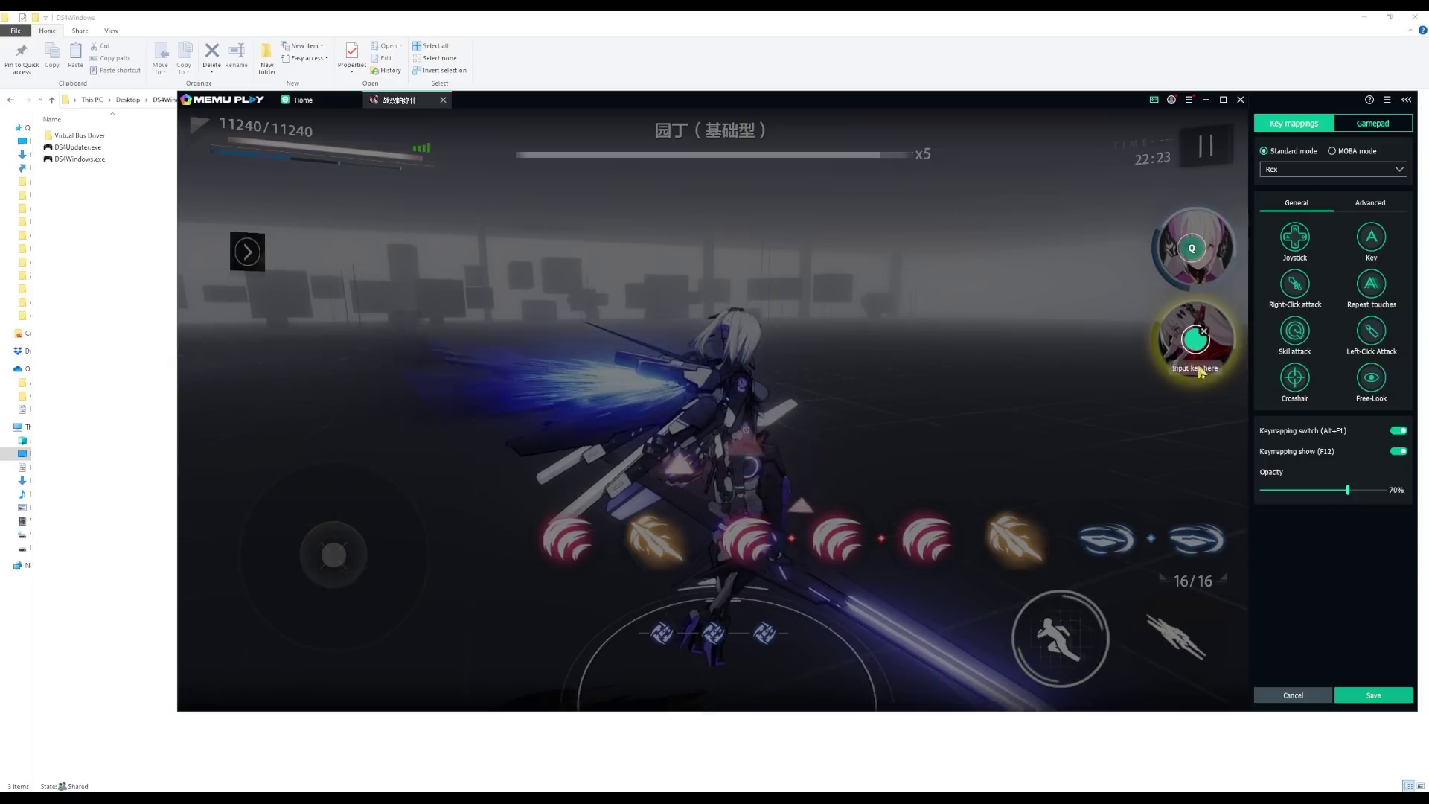
key(2)
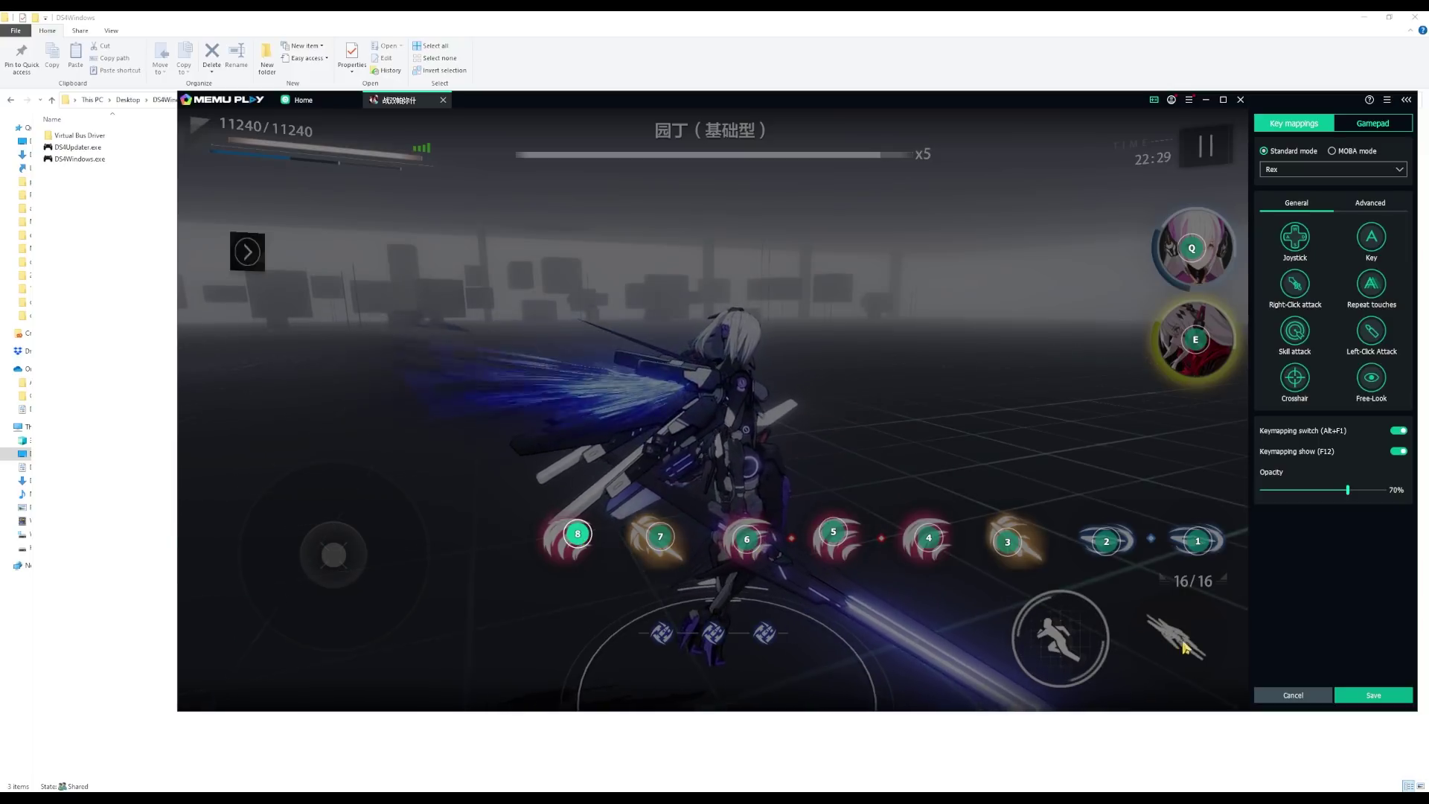
click(1057, 637)
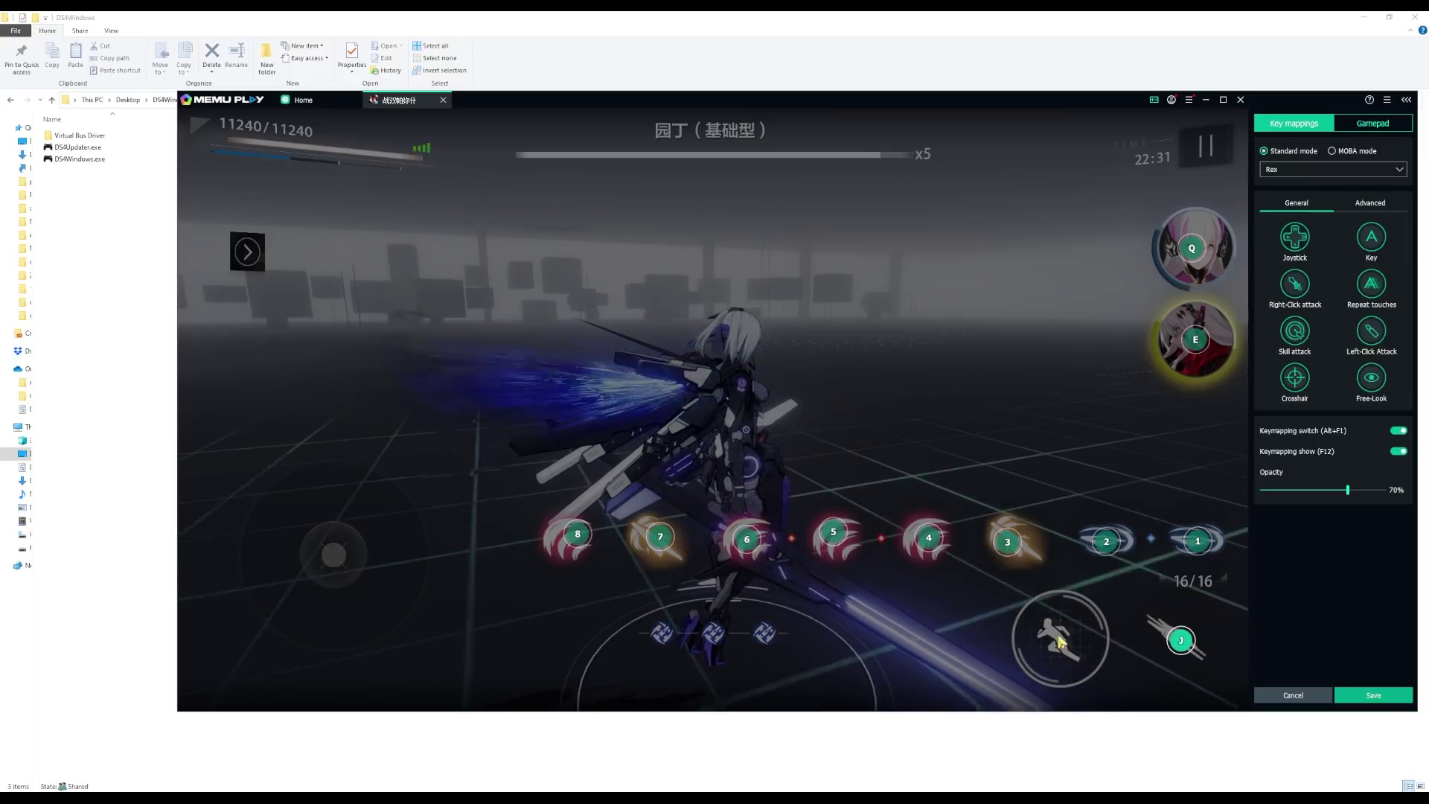
key(k)
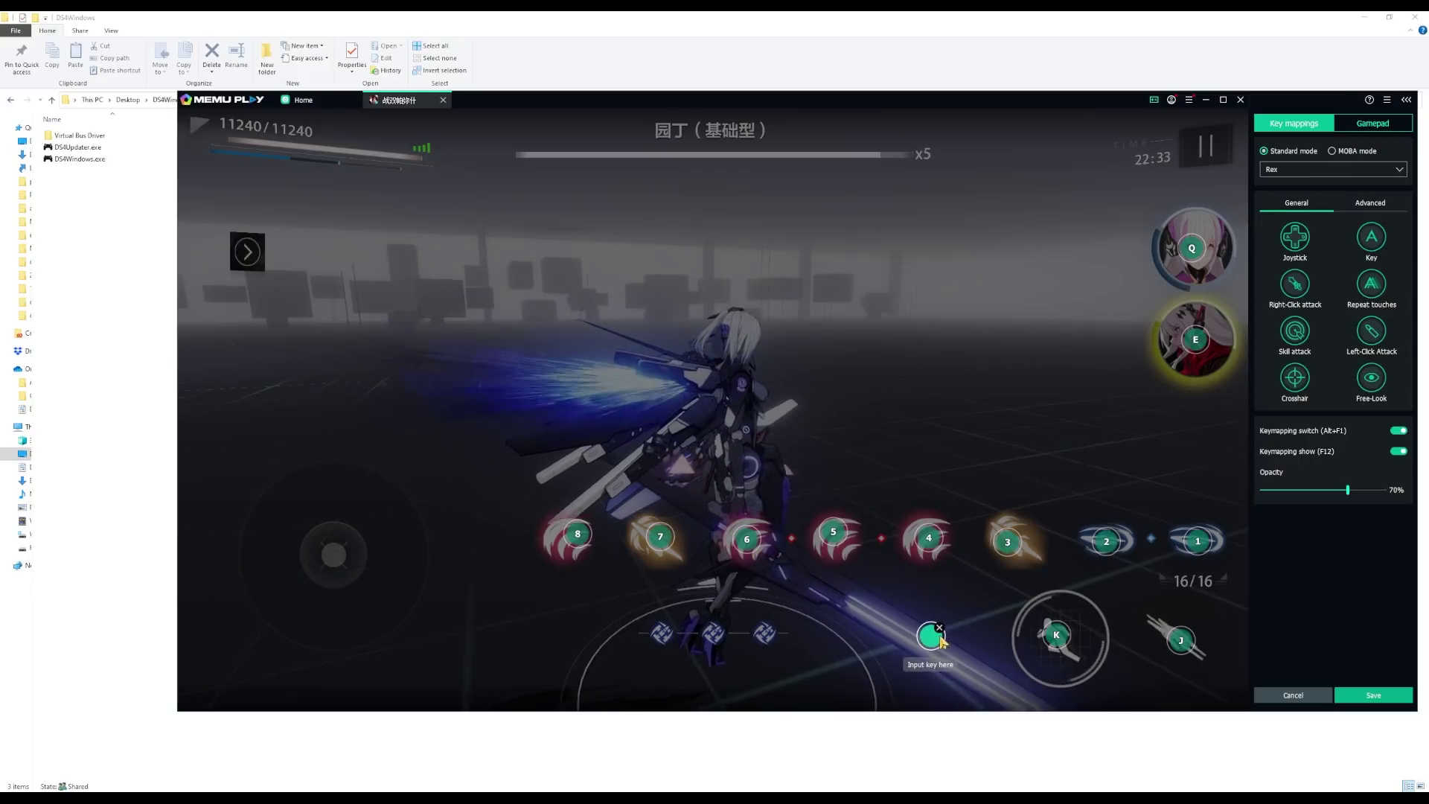
key(l)
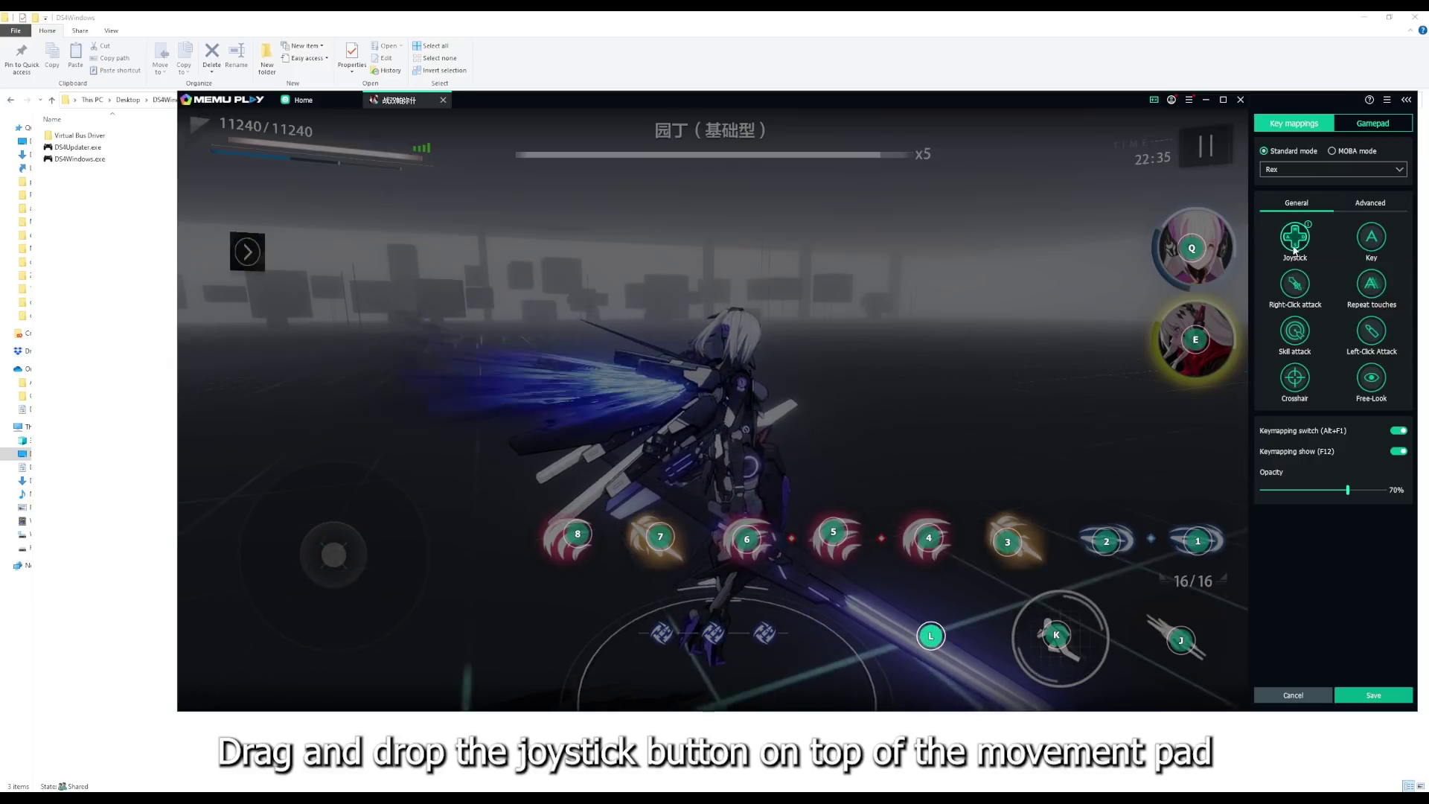
Place the WASD joystick on the movement pad and the 3D view control over the character, and save the key mapping.
drag(1296, 251, 333, 559)
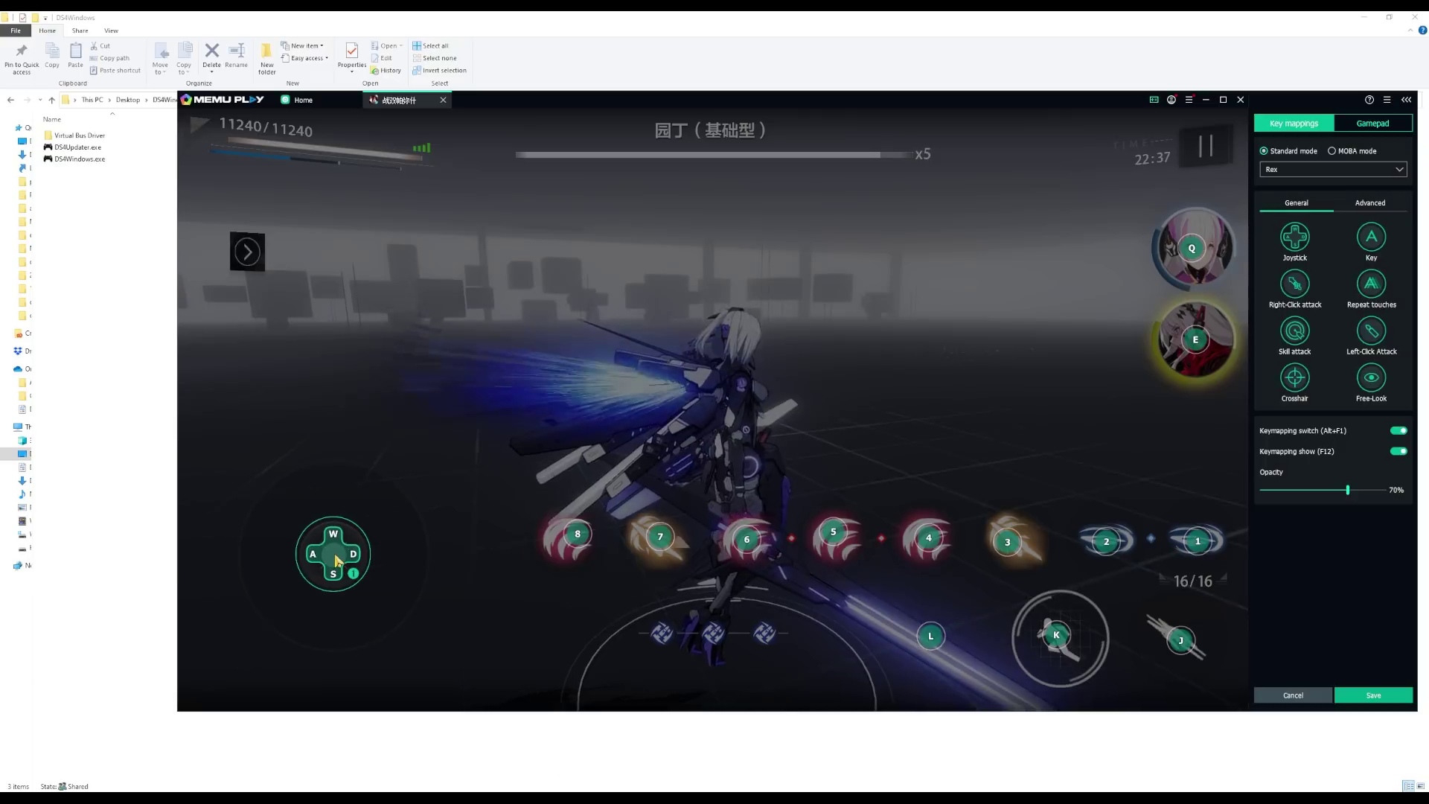
click(1368, 206)
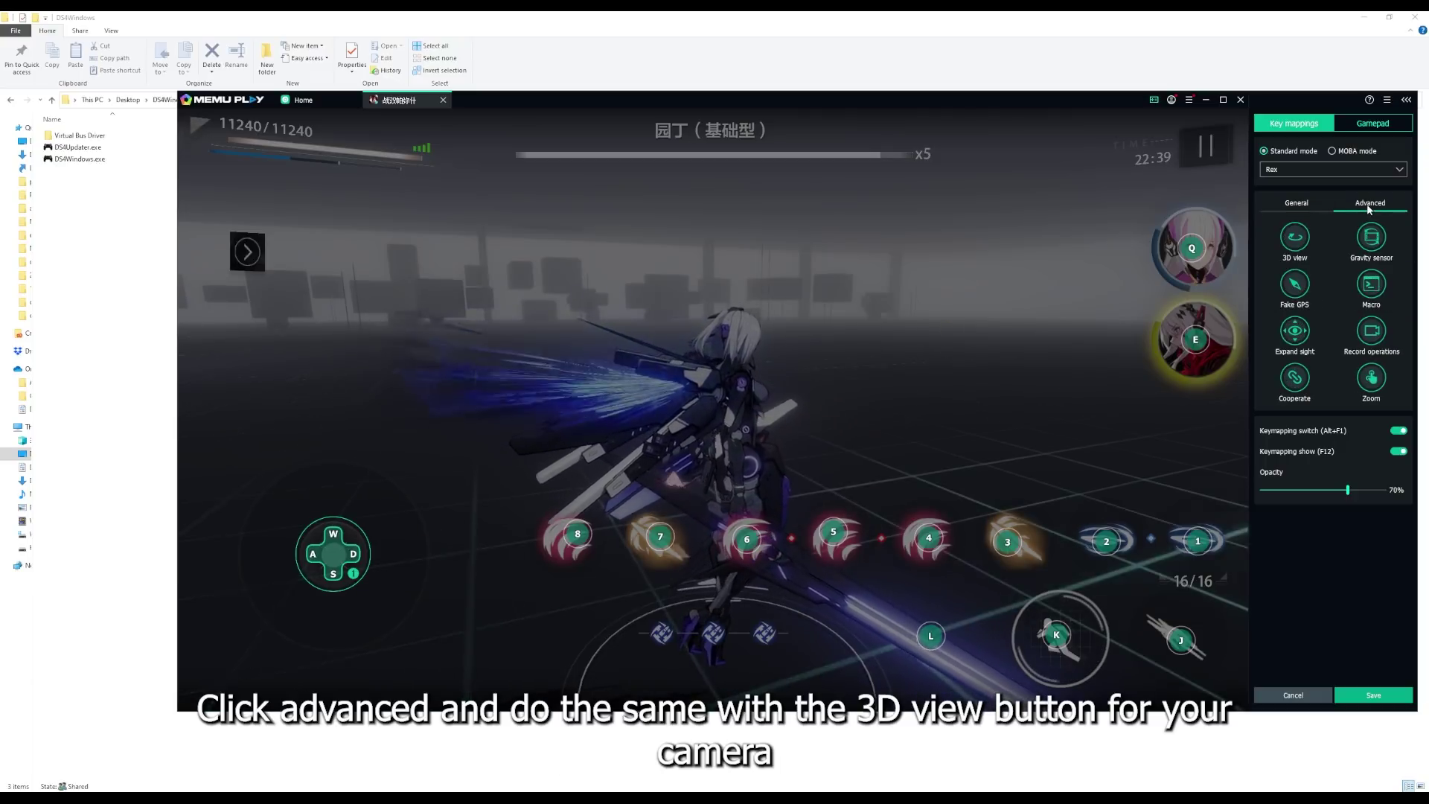
drag(1295, 237, 727, 405)
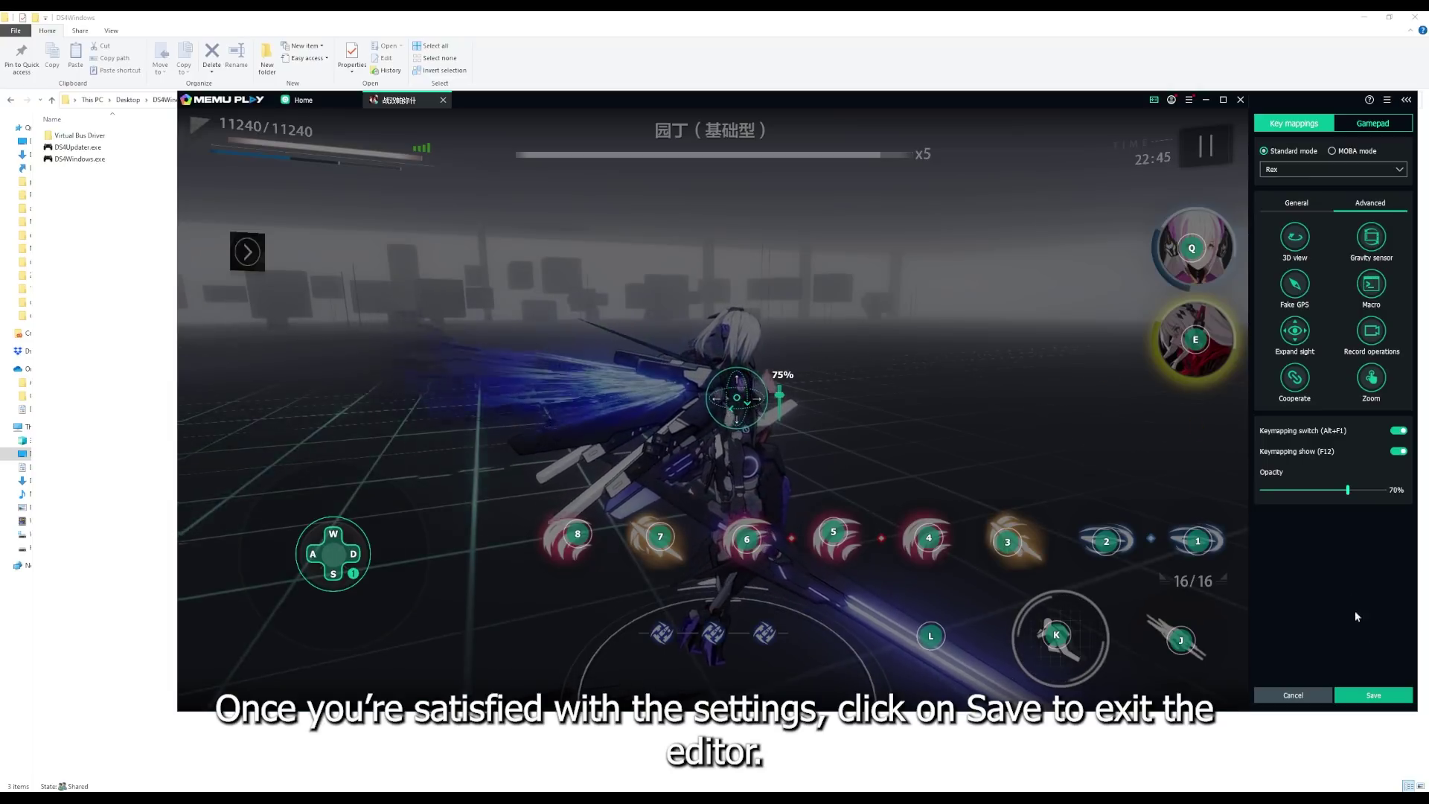
click(1359, 698)
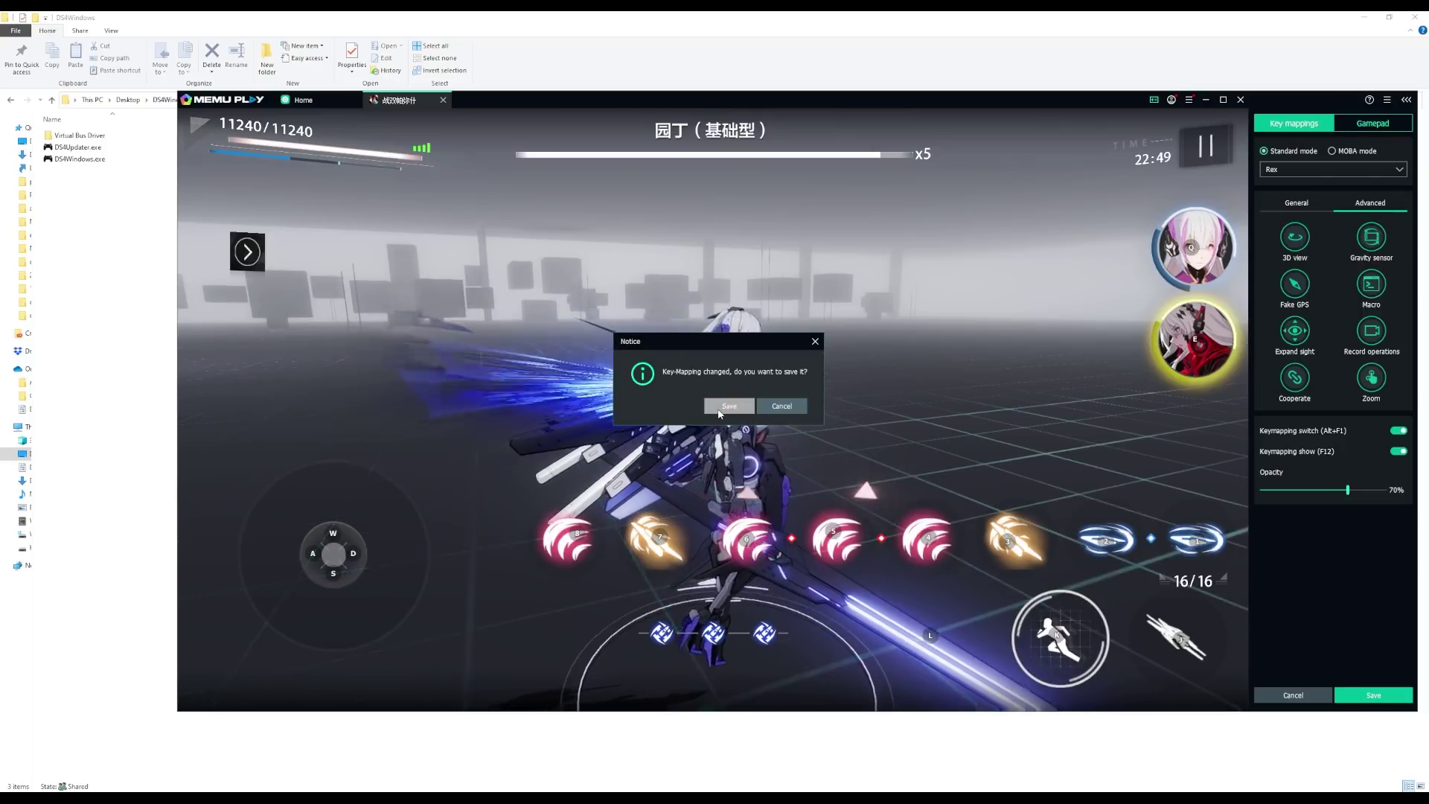
click(728, 406)
Test the keyboard mapping by moving the character with WASD, attacking the enemy with J and using skill orb 4.
key(a)
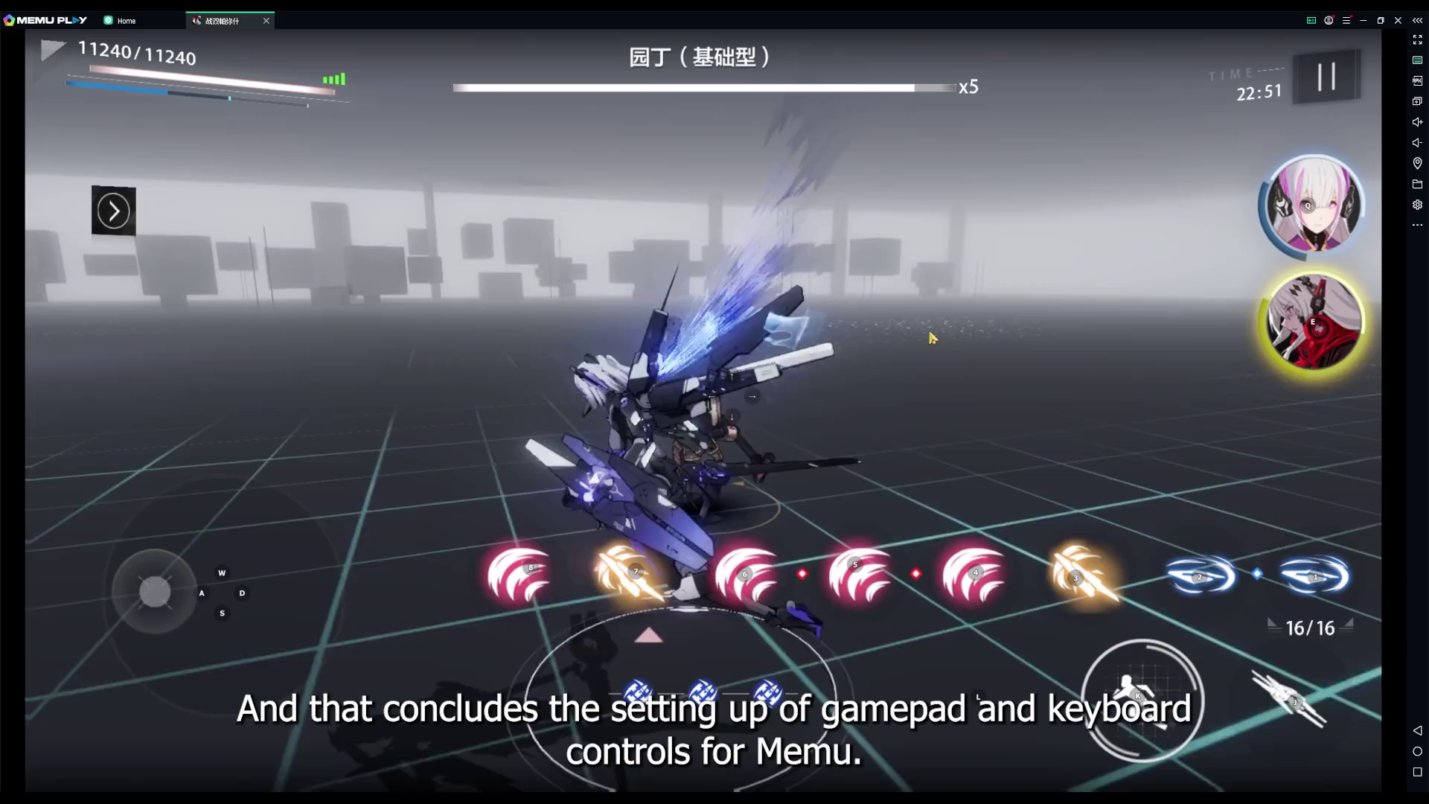
key(s)
key(d)
key(w)
key(a)
key(j)
key(j)
key(j)
key(j)
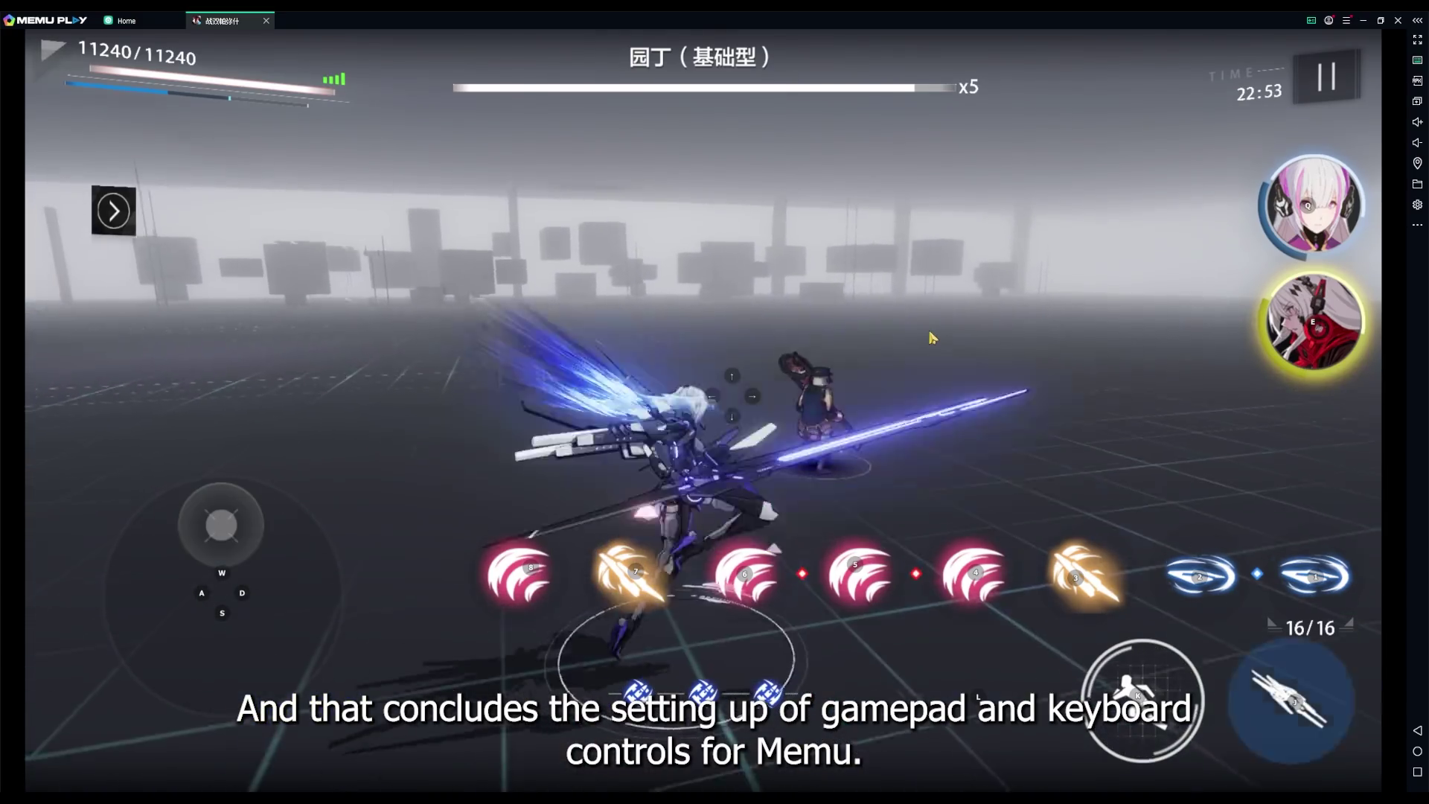
key(j)
key(j)
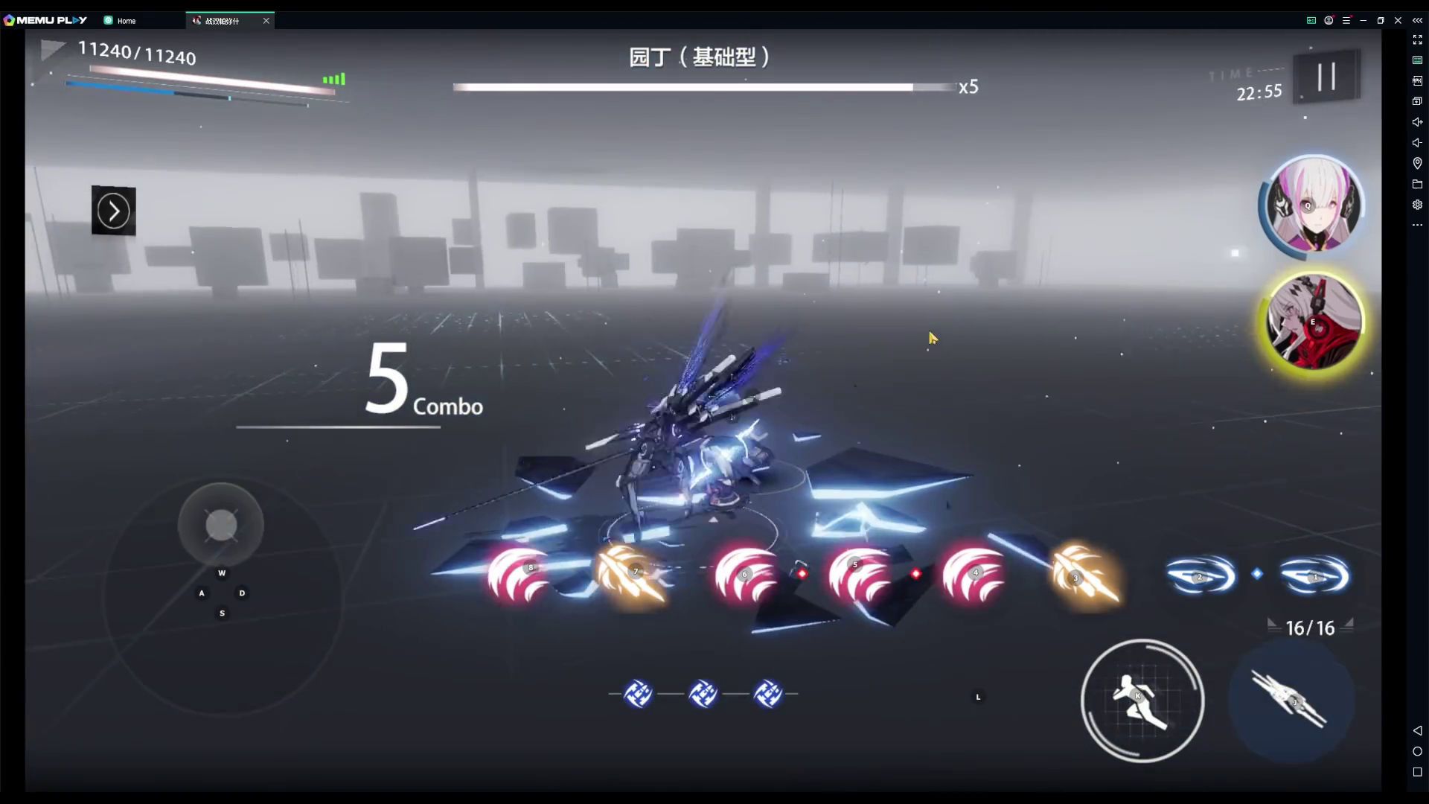
key(4)
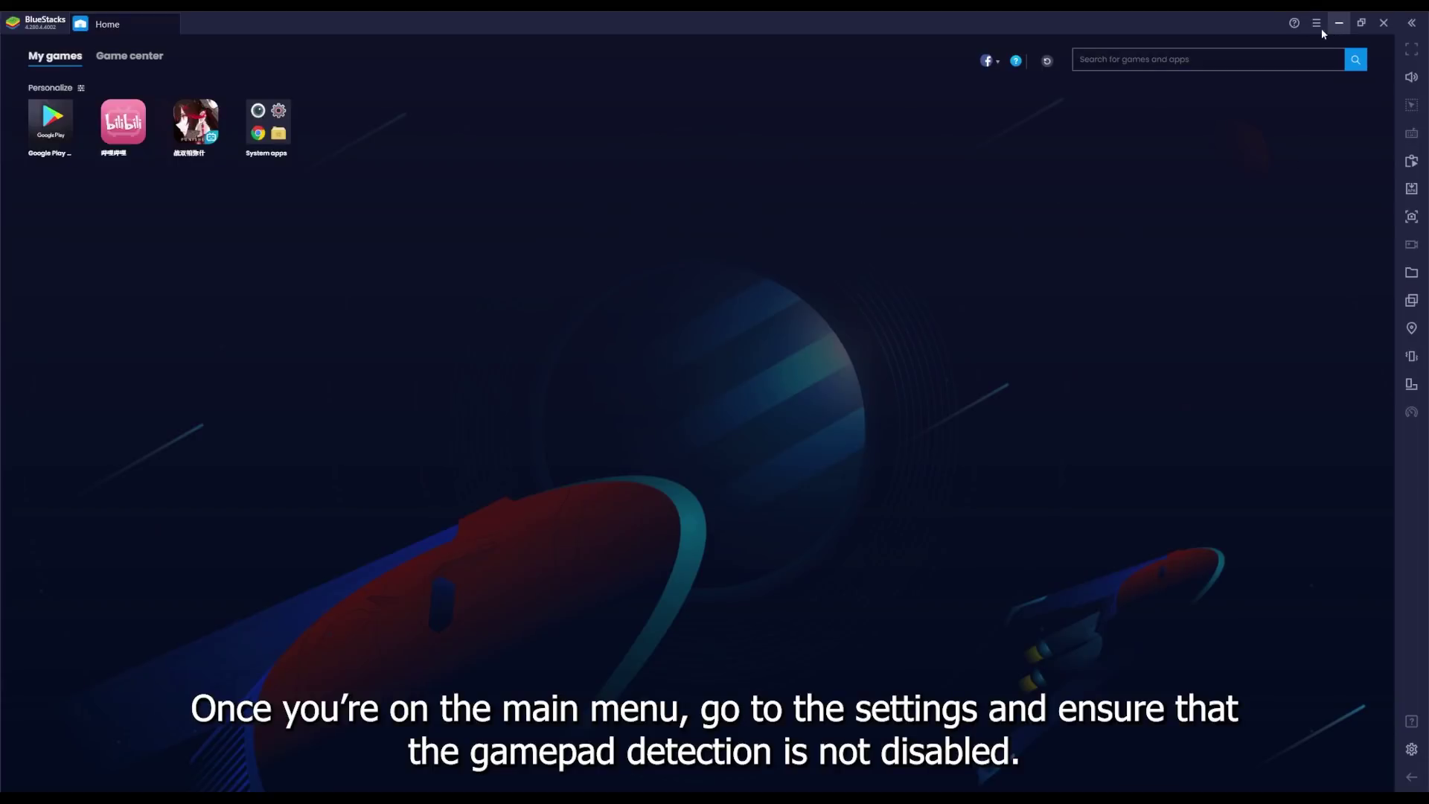
Switch to BlueStacks and check in its preferences that gamepad detection is enabled.
click(1316, 24)
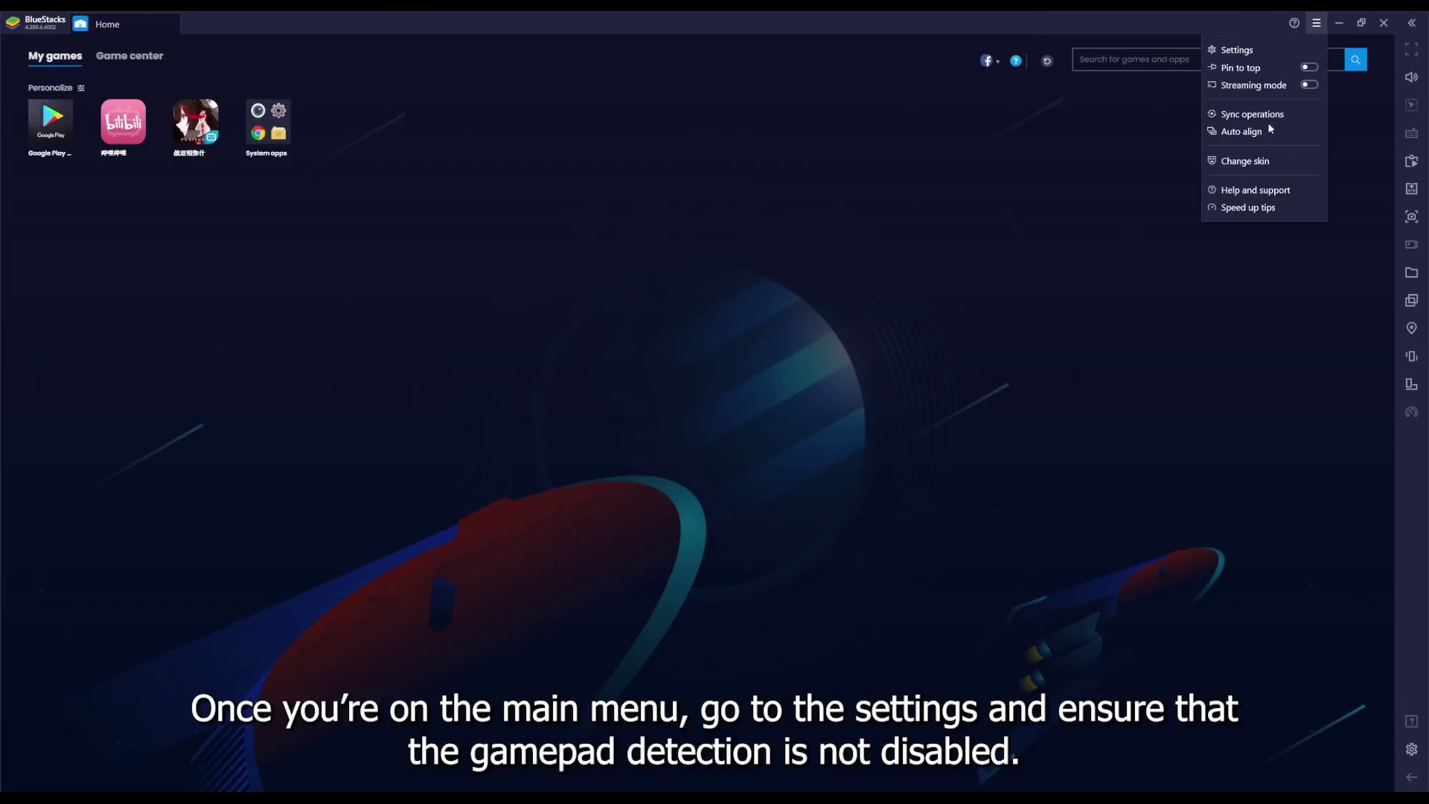
click(1238, 50)
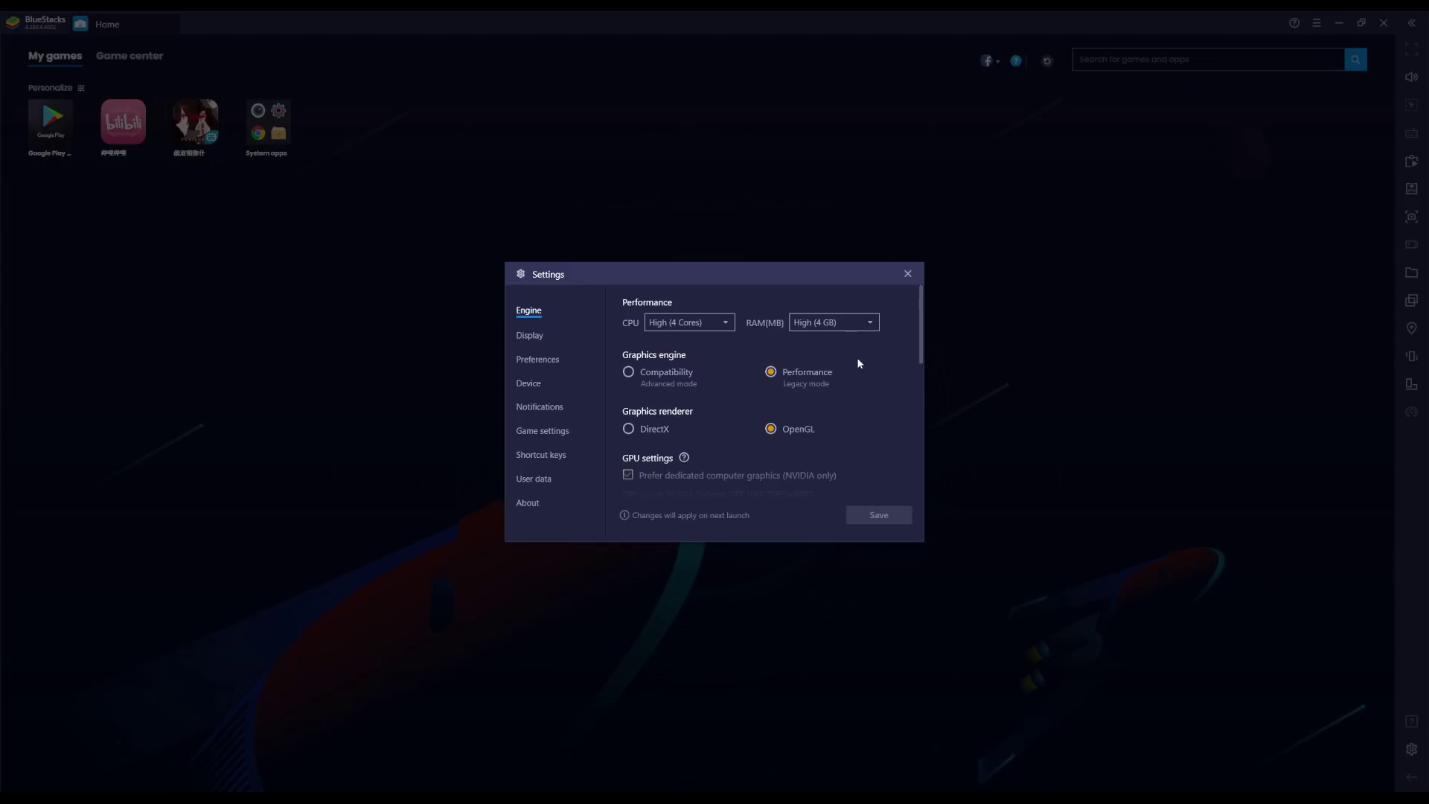
scroll(858, 361, down, 5)
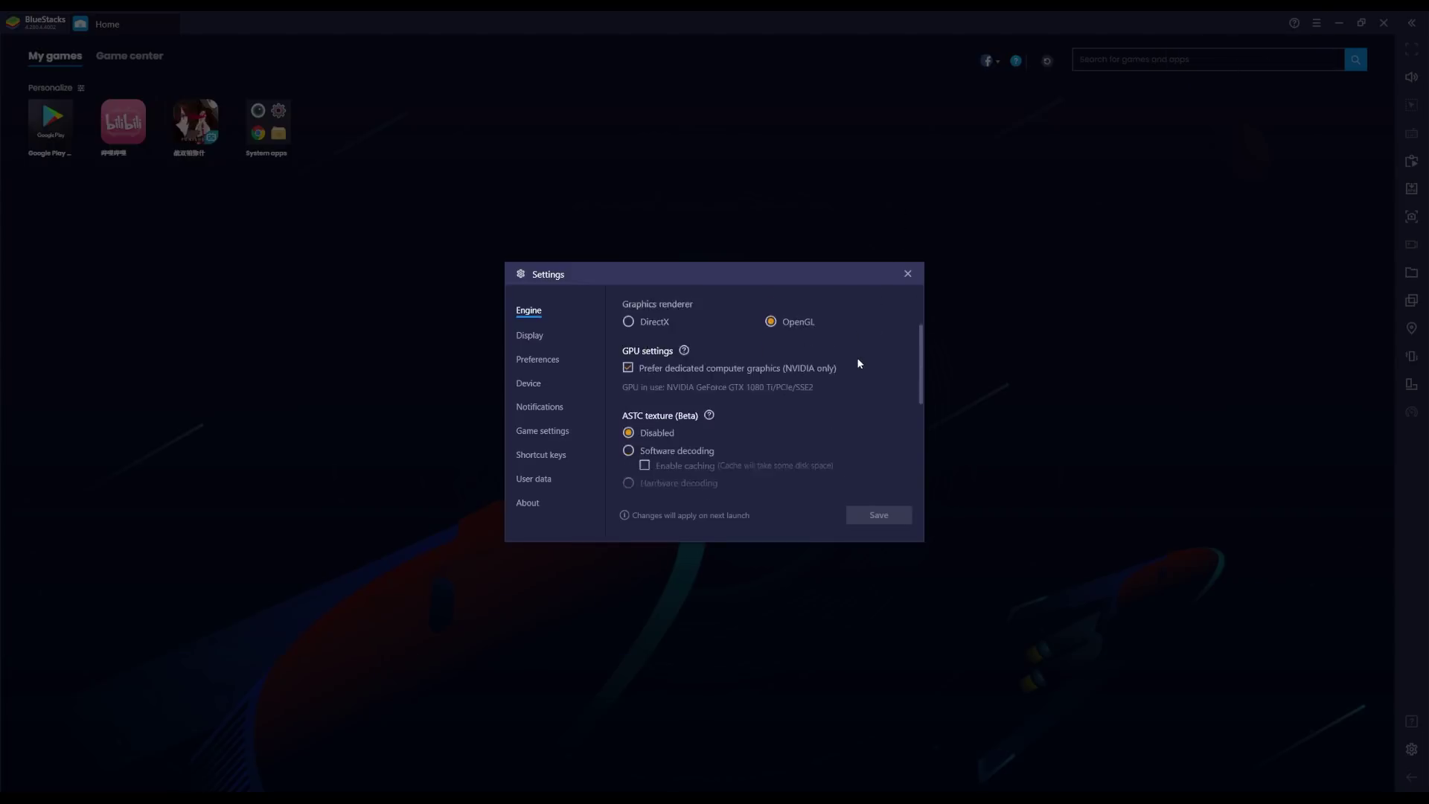
click(534, 360)
scroll(745, 402, down, 2)
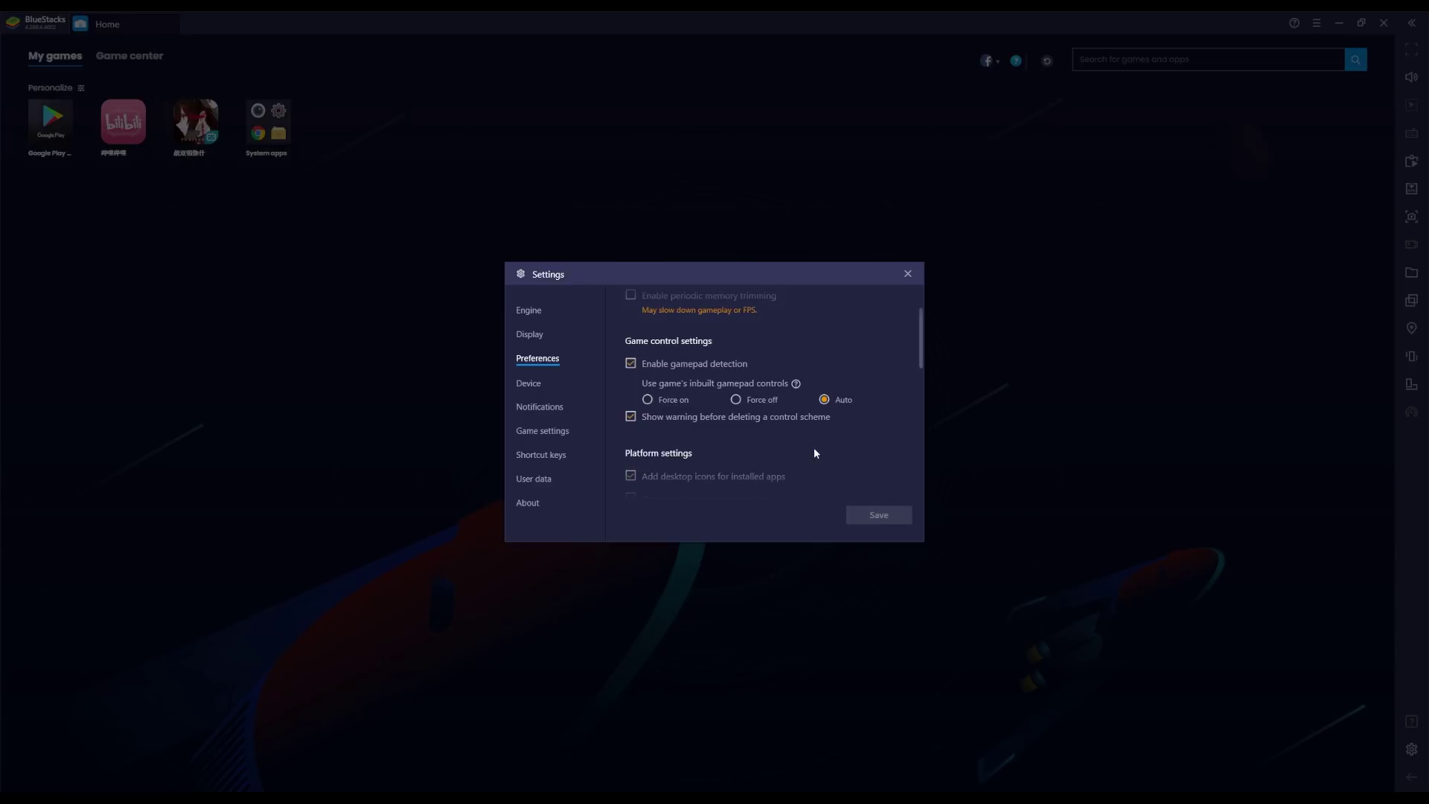
click(908, 274)
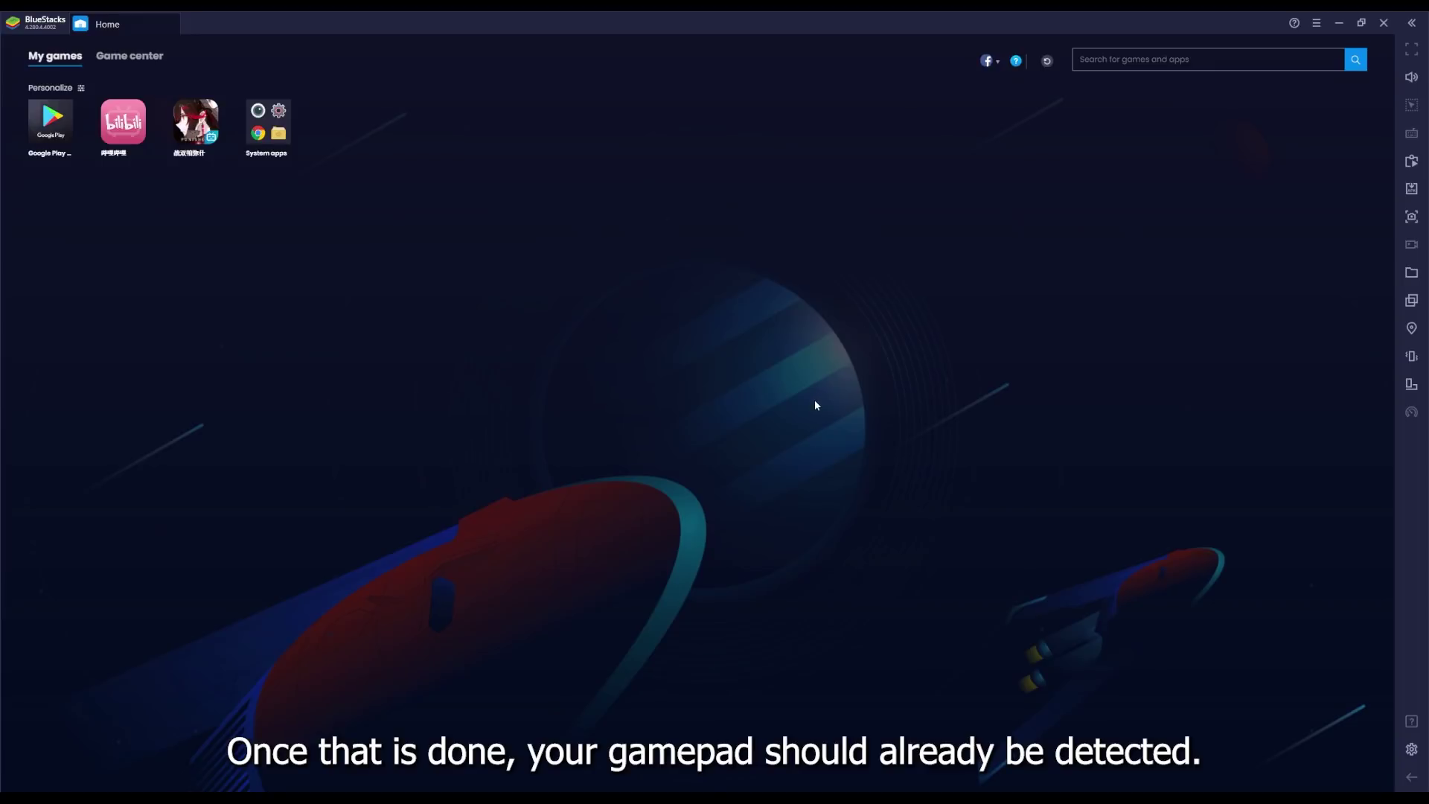
Launch Punishing: Gray Raven and create a new Custom control scheme in the advanced controls editor.
click(199, 133)
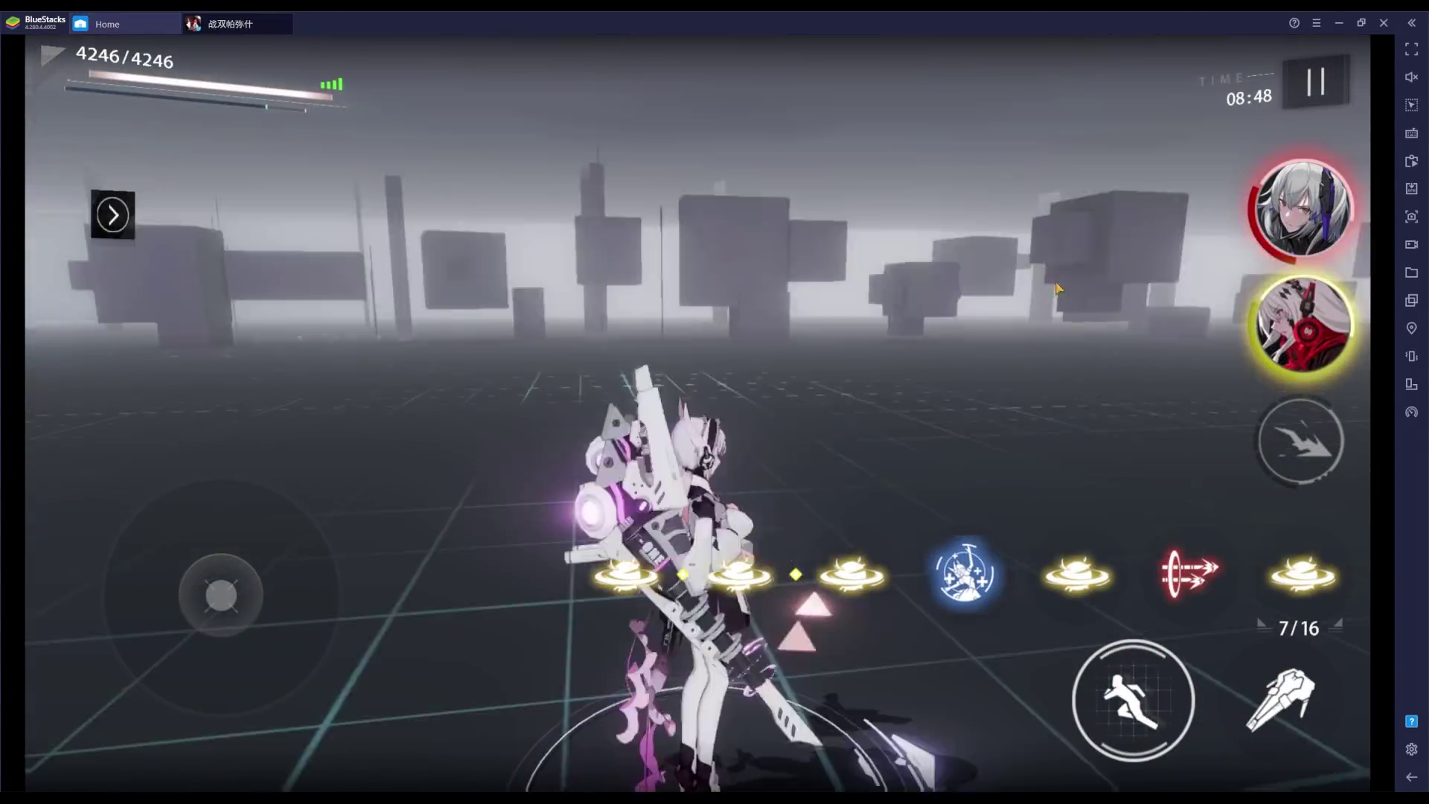
drag(1058, 288, 1149, 271)
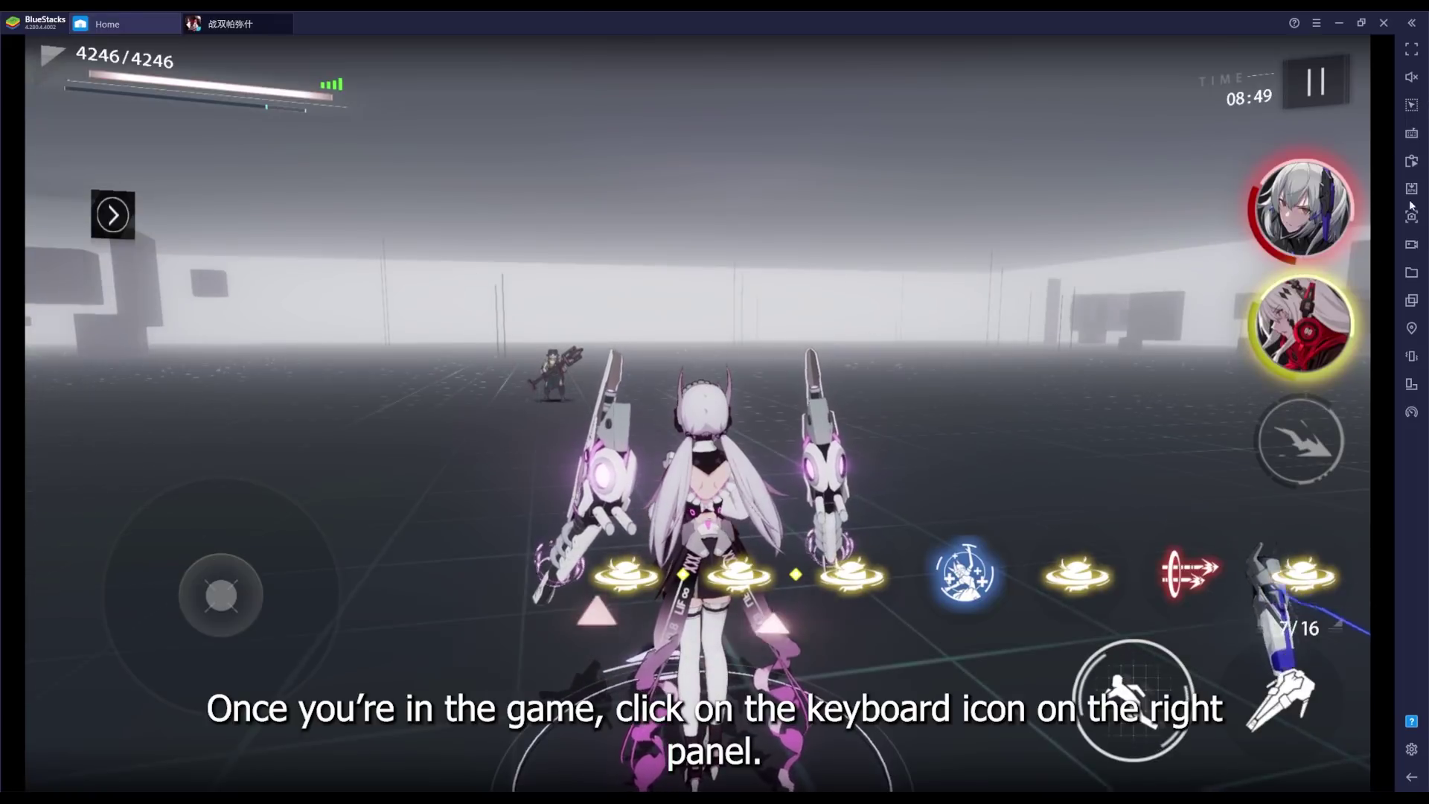
click(1414, 134)
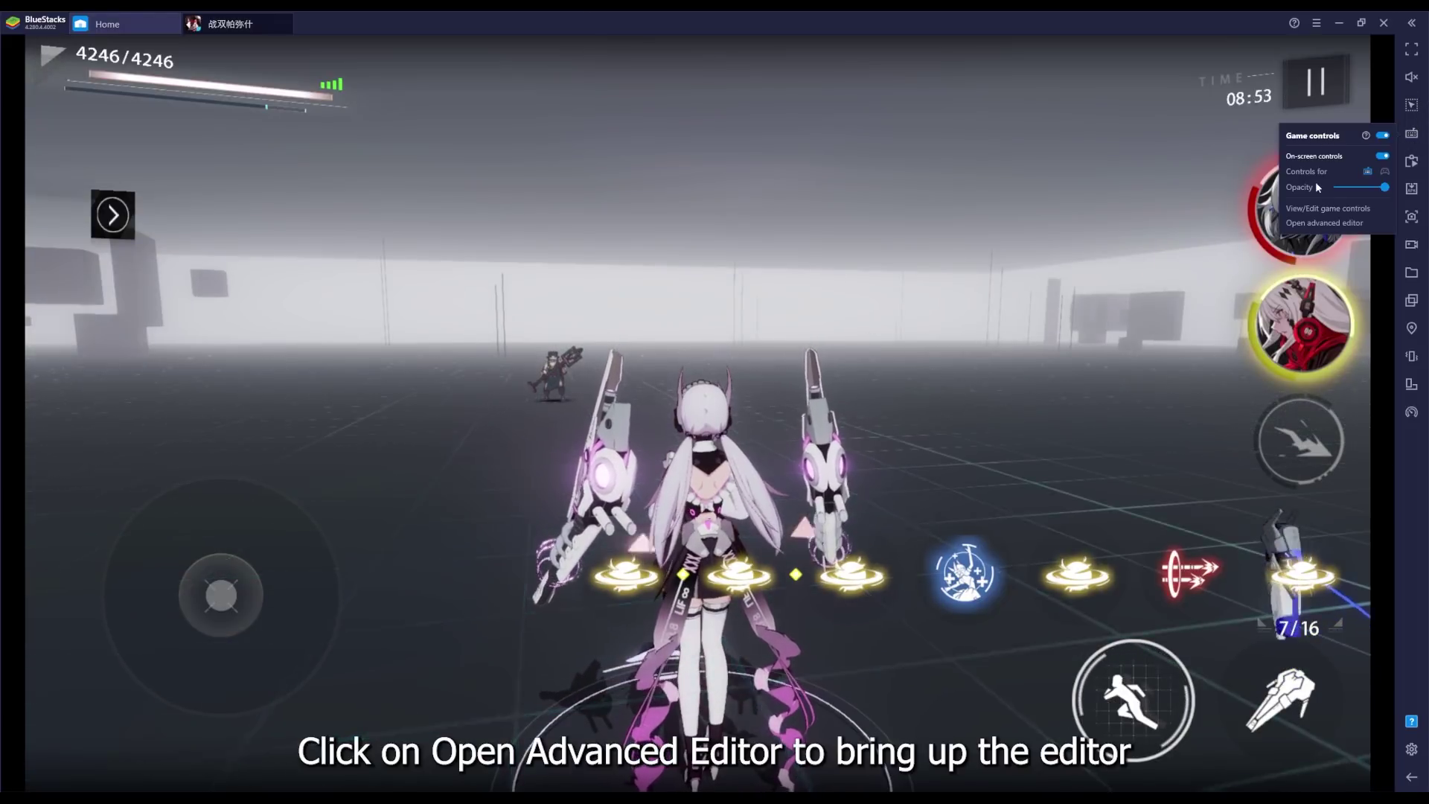
click(1322, 223)
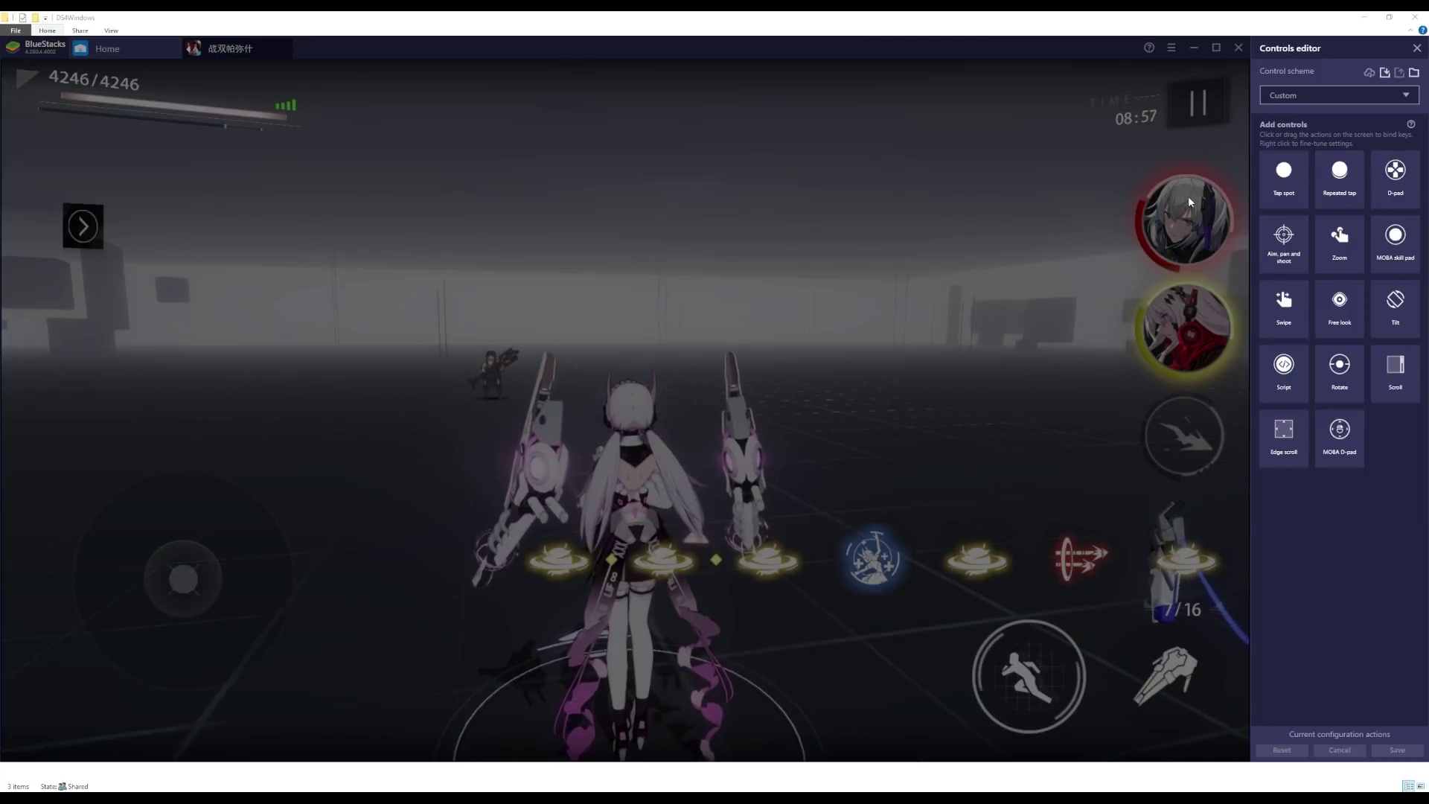
click(1397, 97)
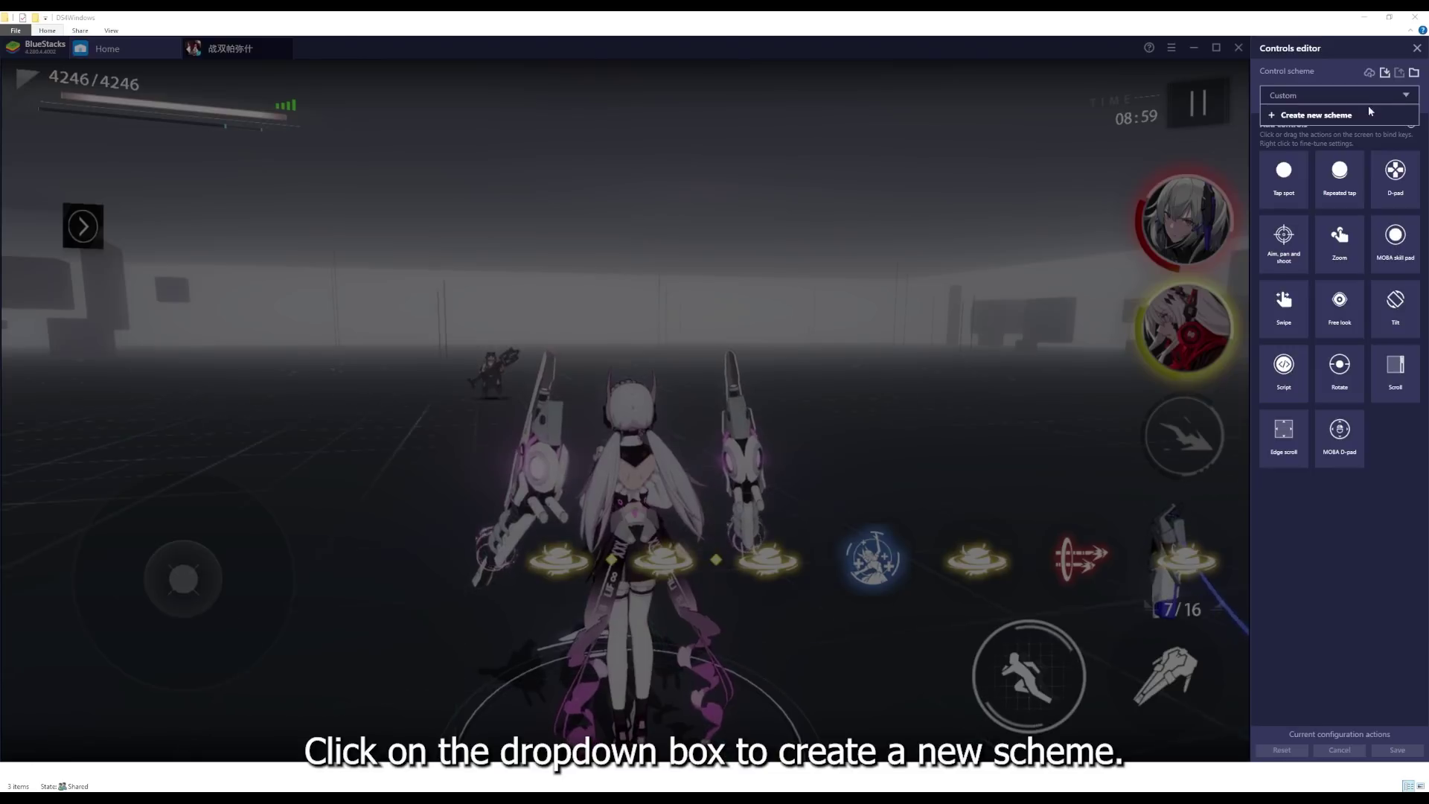
click(1321, 115)
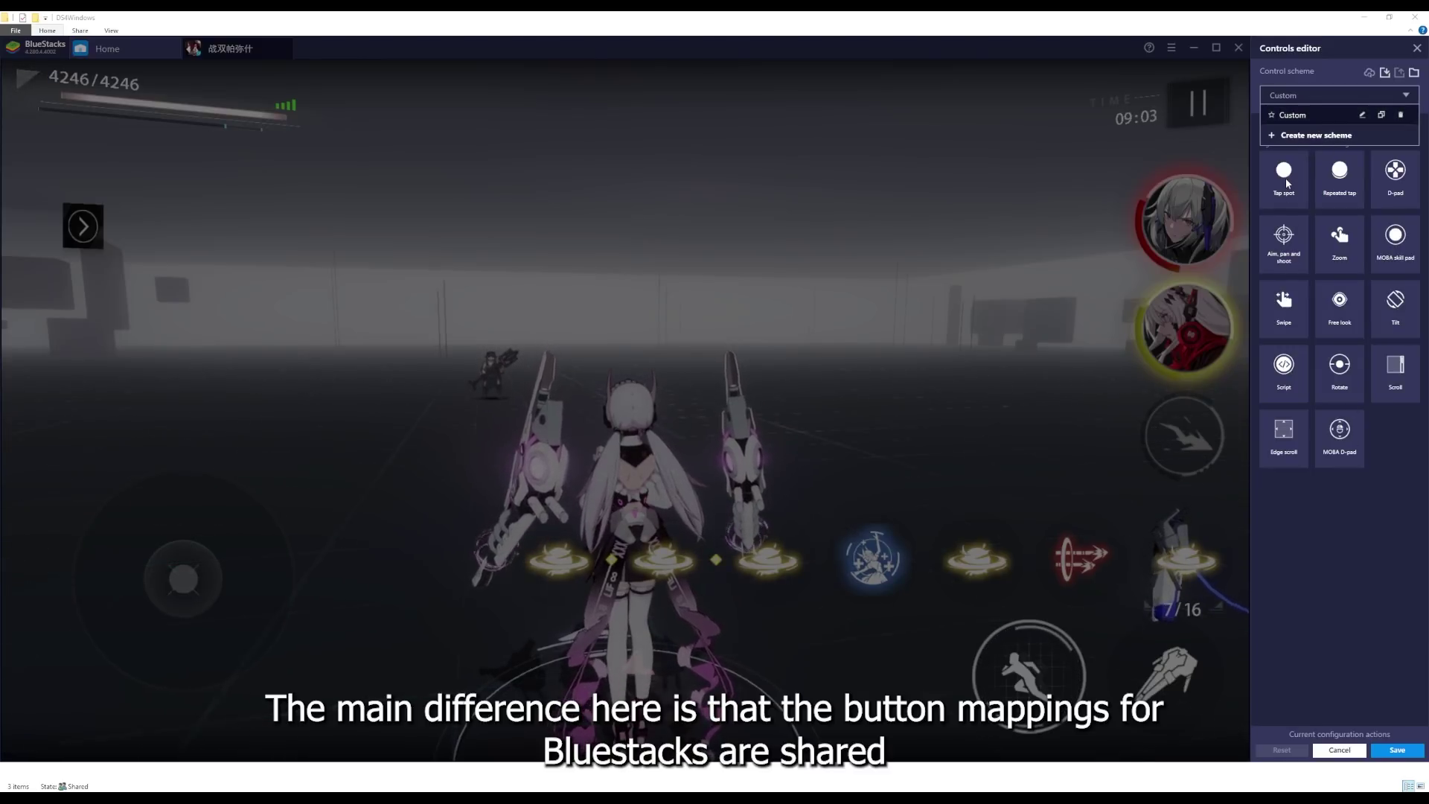
Add a tap spot on the upper character portrait and assign the gamepad key LB to it.
click(1183, 217)
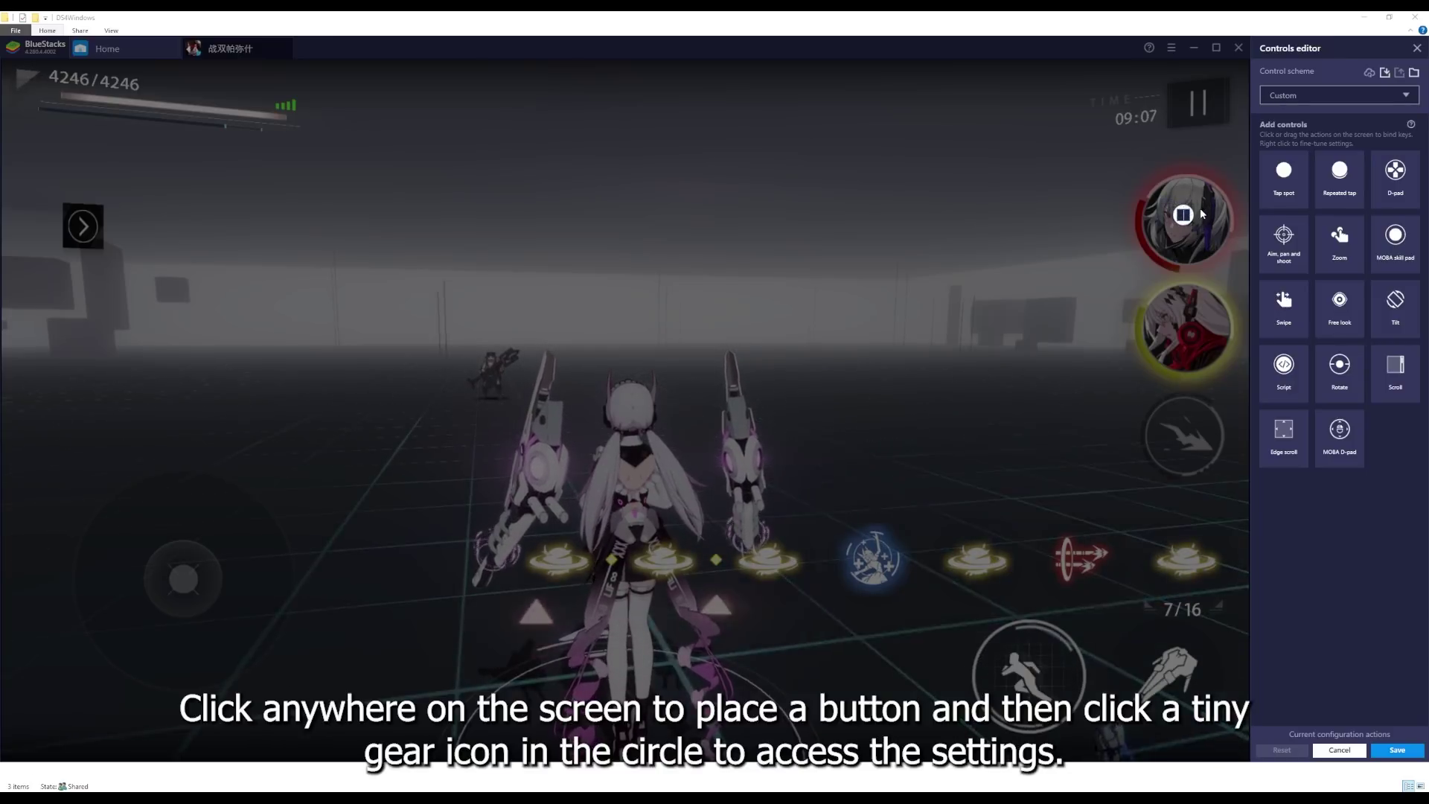
click(1176, 224)
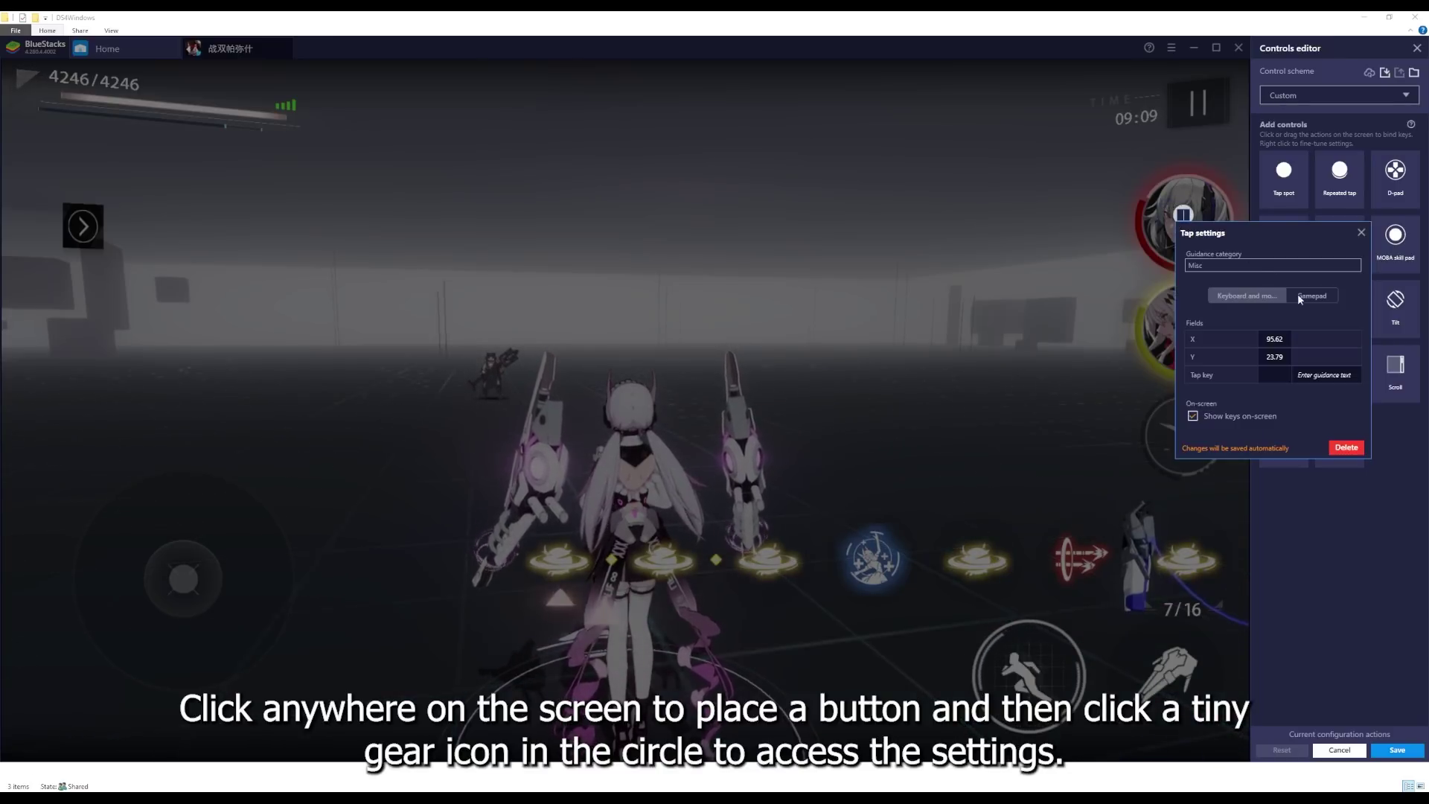
click(1312, 297)
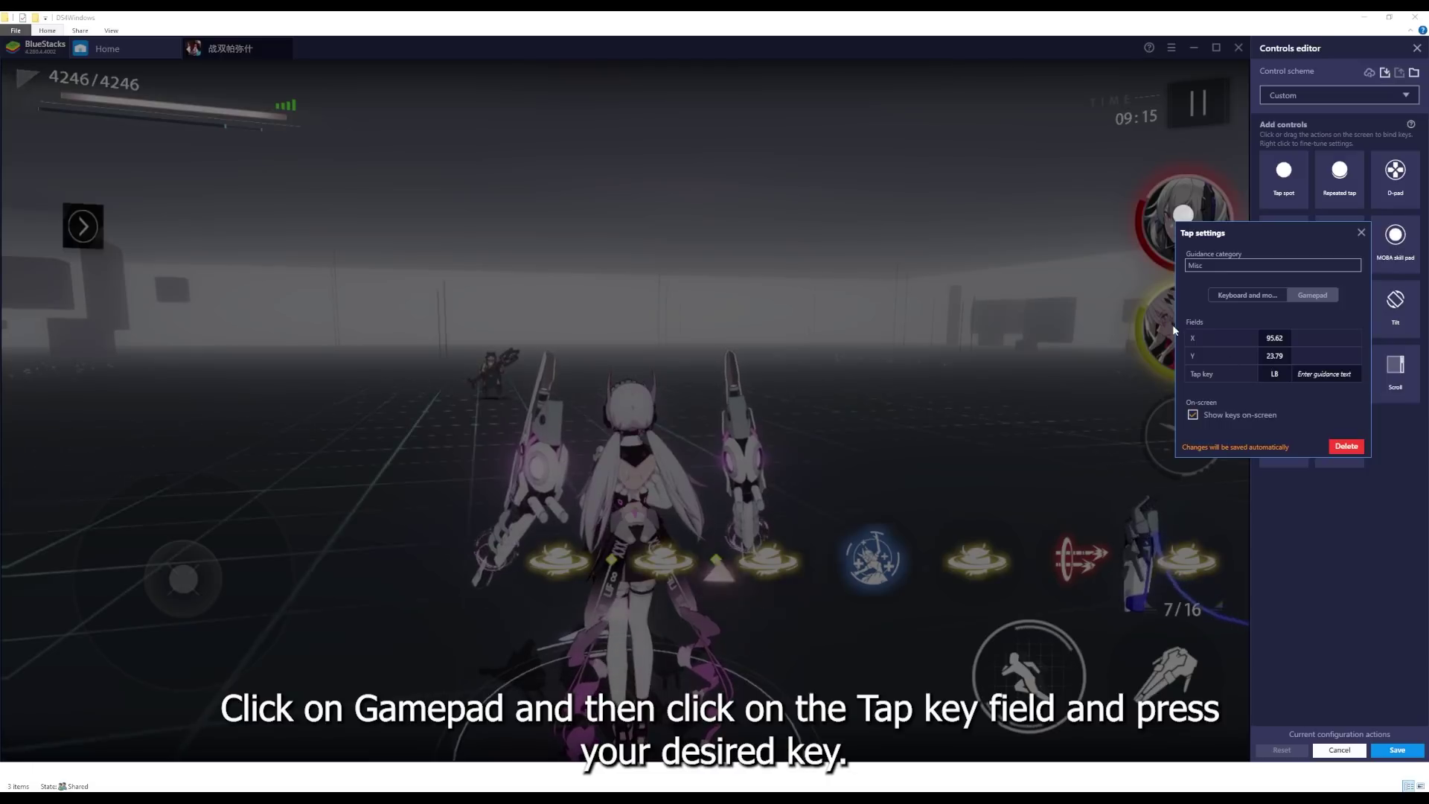
click(1363, 233)
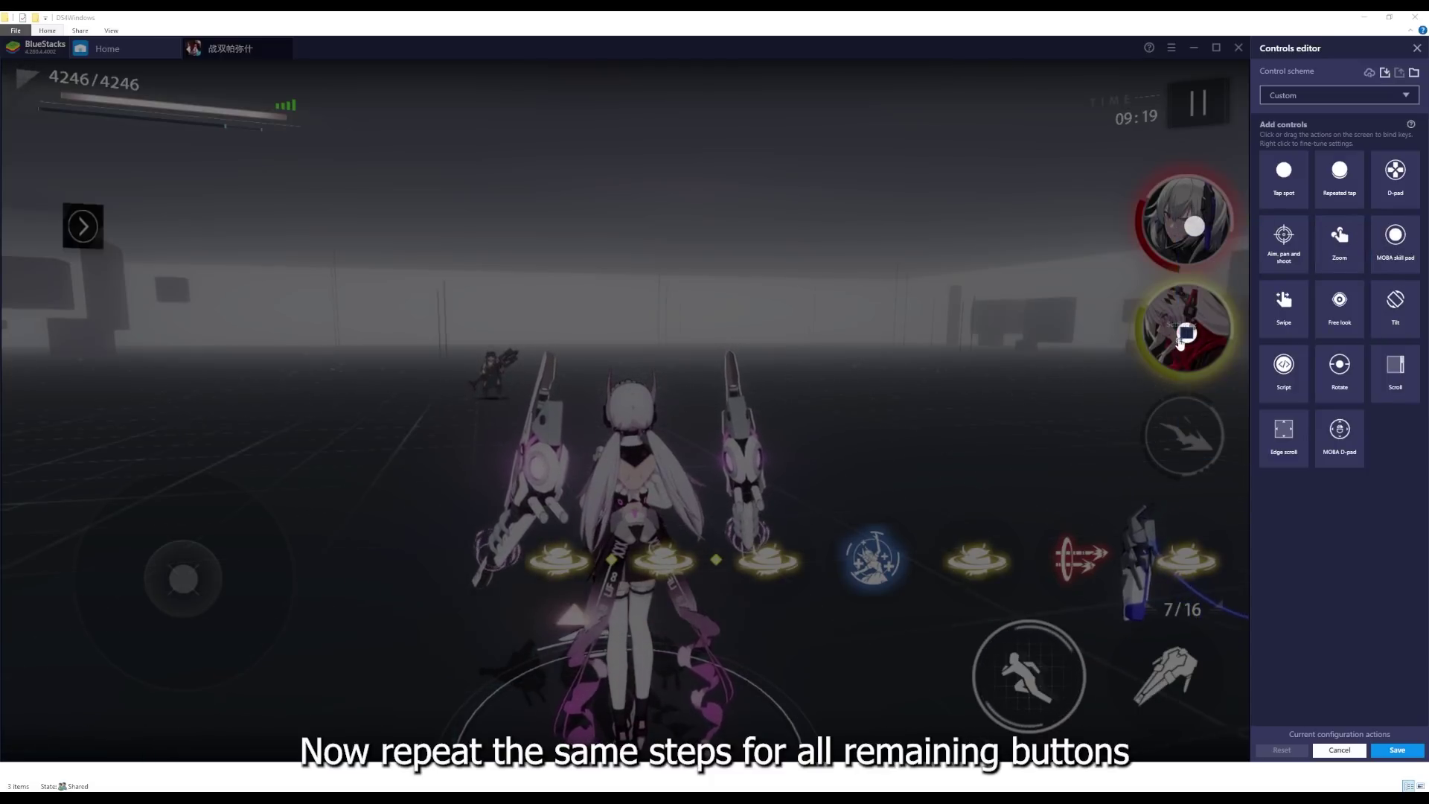
Reposition the lower portrait's tap spot and add another tap spot with a gamepad key on the rightmost skill orb.
drag(1180, 343, 1198, 344)
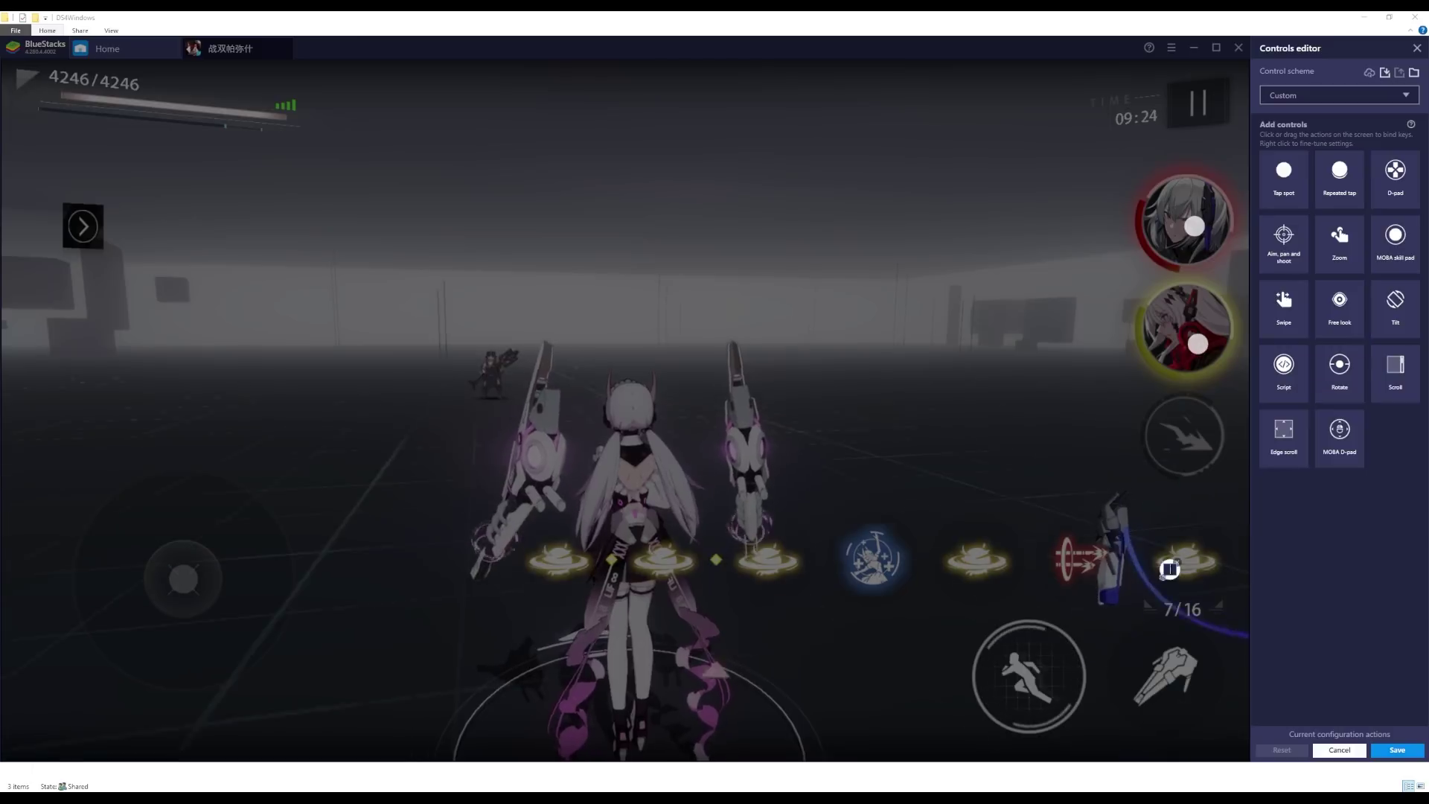
drag(1284, 169, 1171, 568)
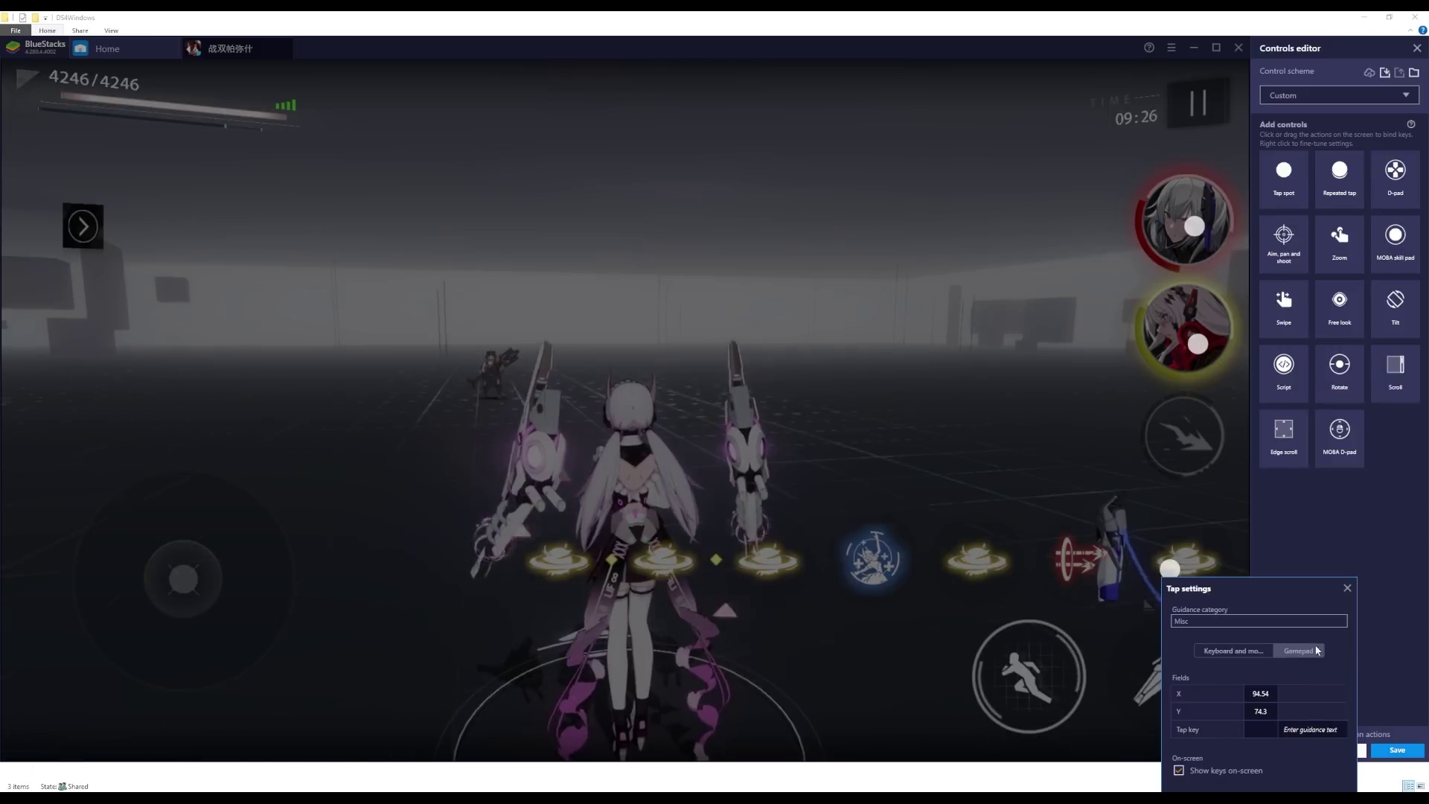
click(1260, 730)
click(1348, 588)
Add a tap spot on the red skill orb, second from the right, and set its gamepad tap key to L3.
click(1081, 563)
right_click(1079, 562)
click(1211, 642)
click(1172, 722)
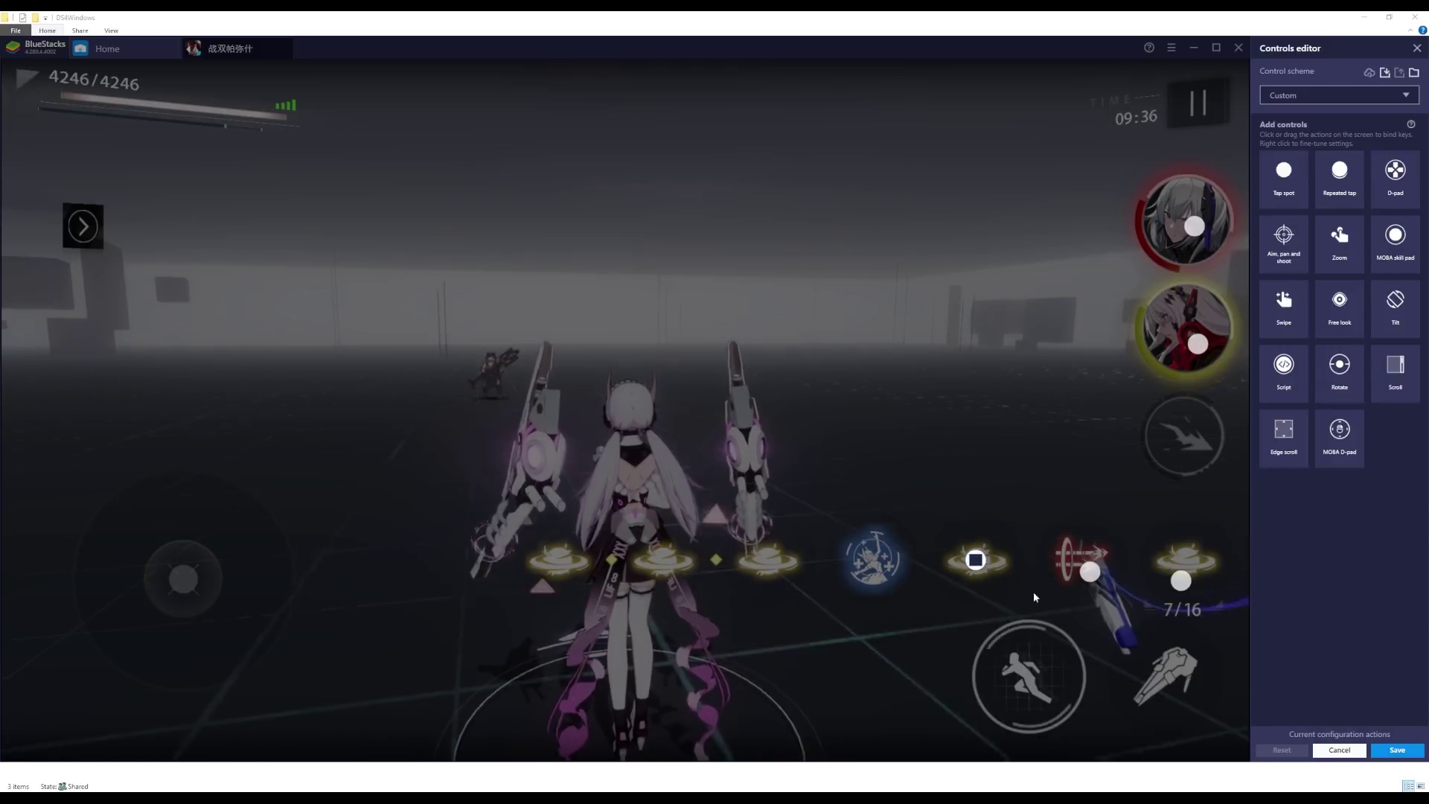
Add tap spots on the third, fourth and fifth skill orbs from the right with gamepad keys RT, LT and RIGHT respectively.
right_click(975, 559)
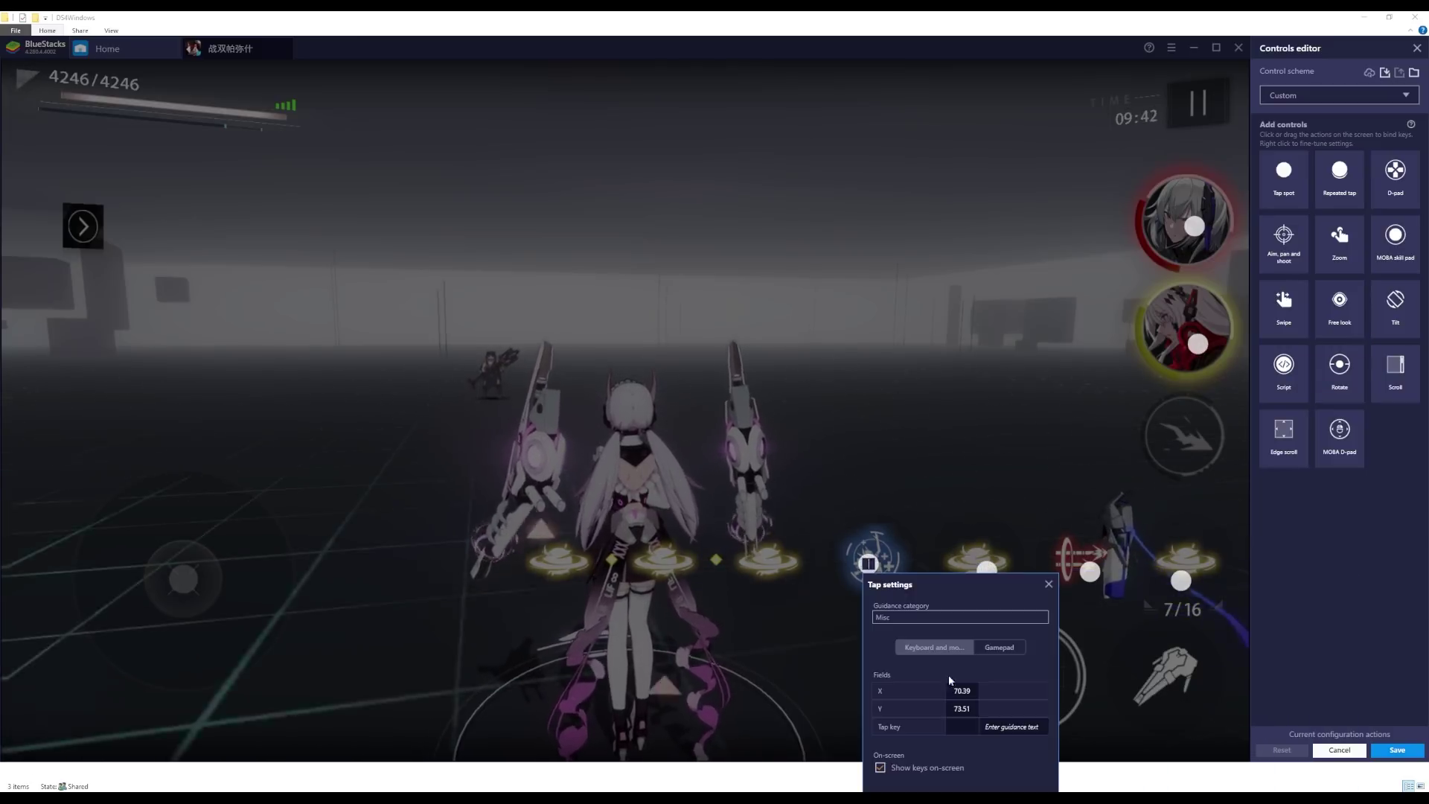
click(912, 641)
click(861, 721)
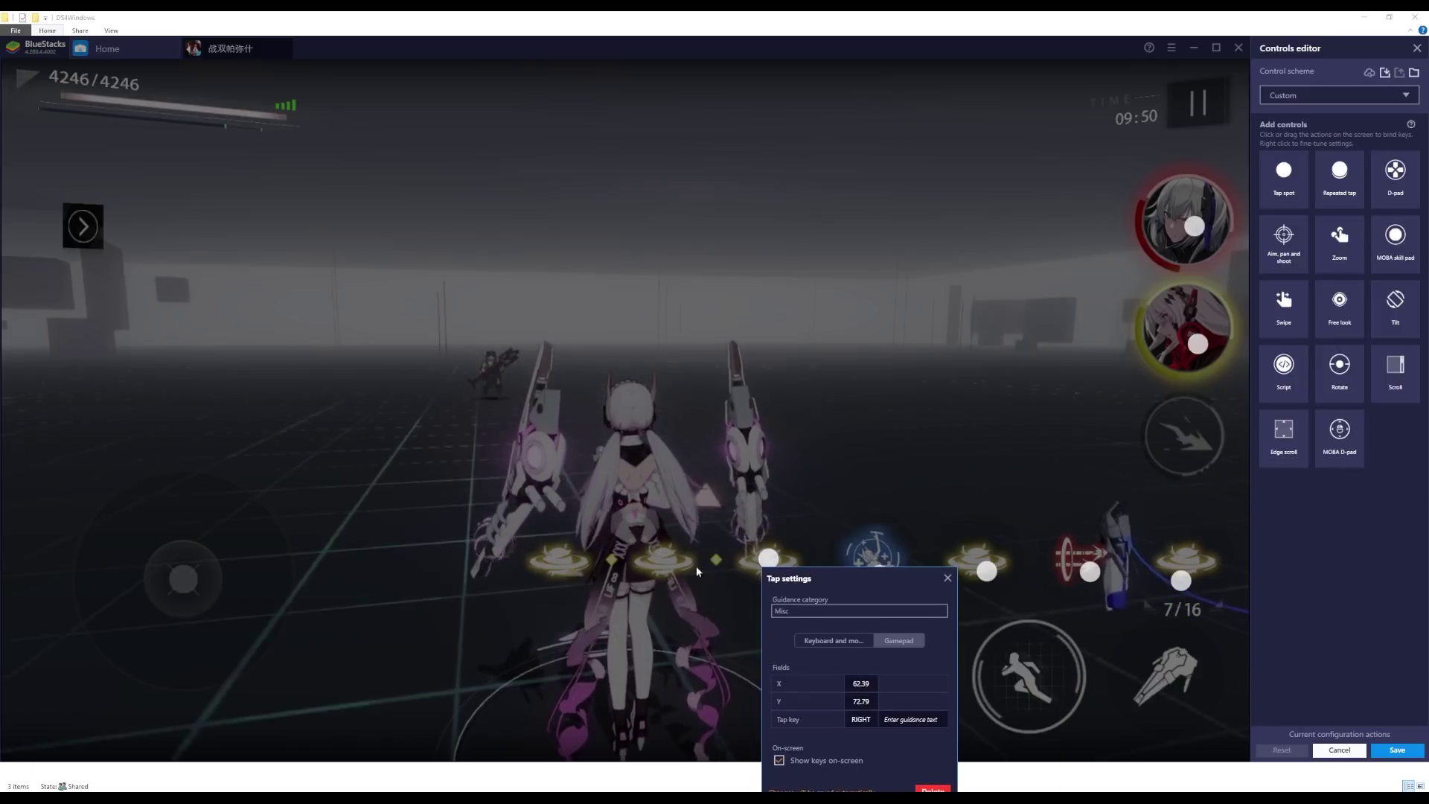
click(948, 578)
Add tap spots on the sixth, seventh and eighth skill orbs from the right with gamepad keys UP, LEFT and DOWN respectively.
click(667, 562)
right_click(668, 564)
click(800, 646)
click(760, 724)
click(846, 582)
right_click(561, 564)
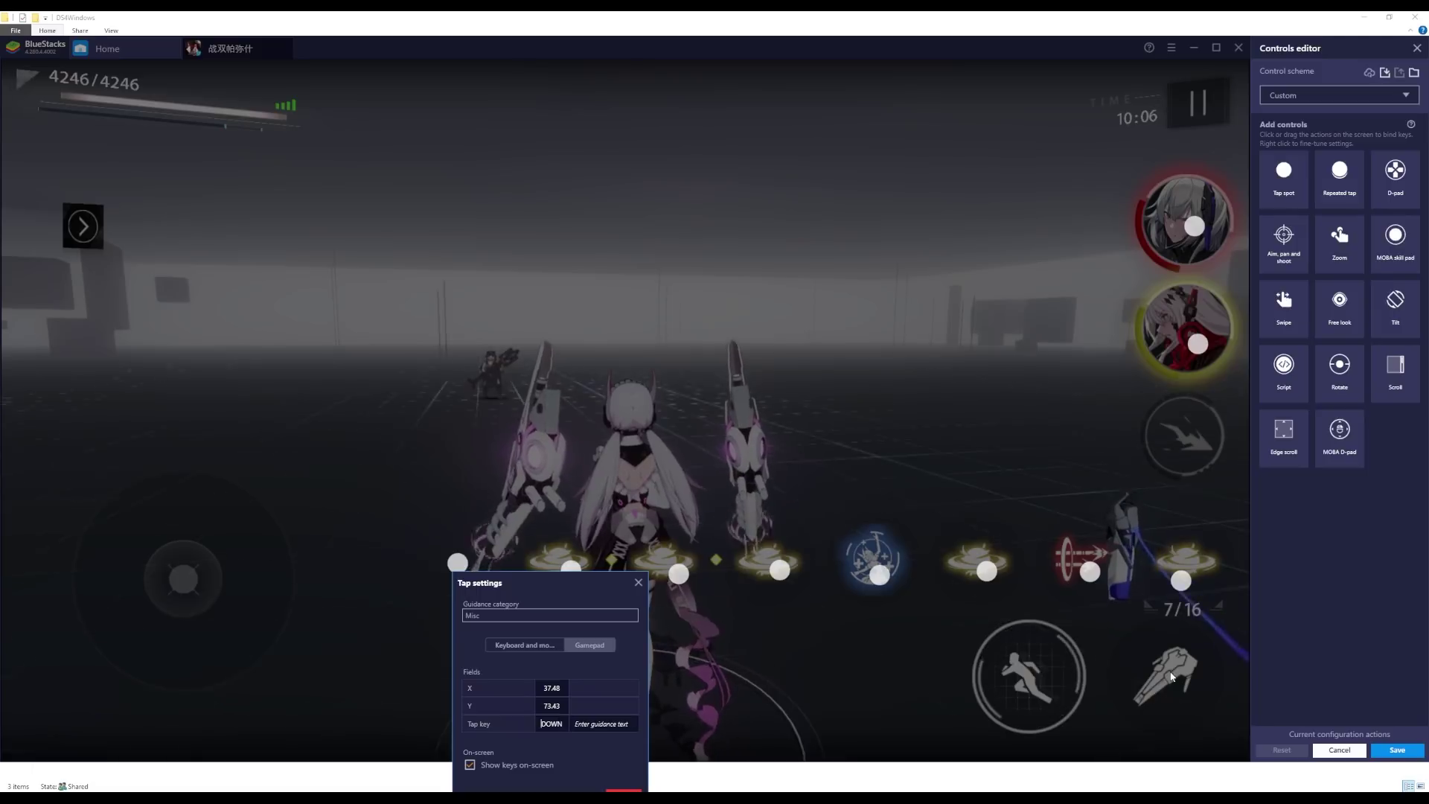
Add tap spots with gamepad keys X on the weapon icon, A on the running-figure icon and Y on the empty area beside it.
click(1169, 675)
right_click(1169, 676)
click(1299, 651)
click(1259, 733)
click(1024, 680)
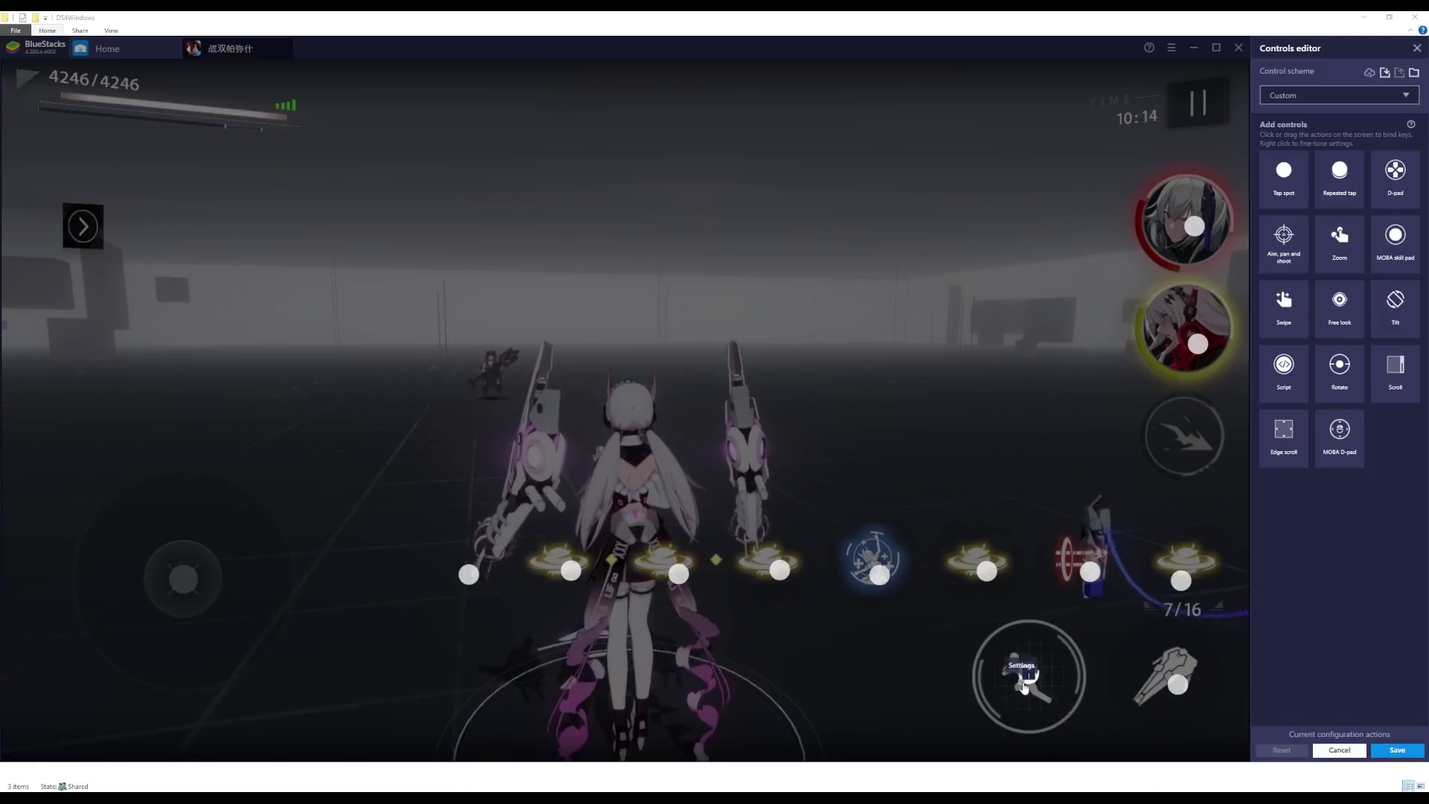
click(1023, 674)
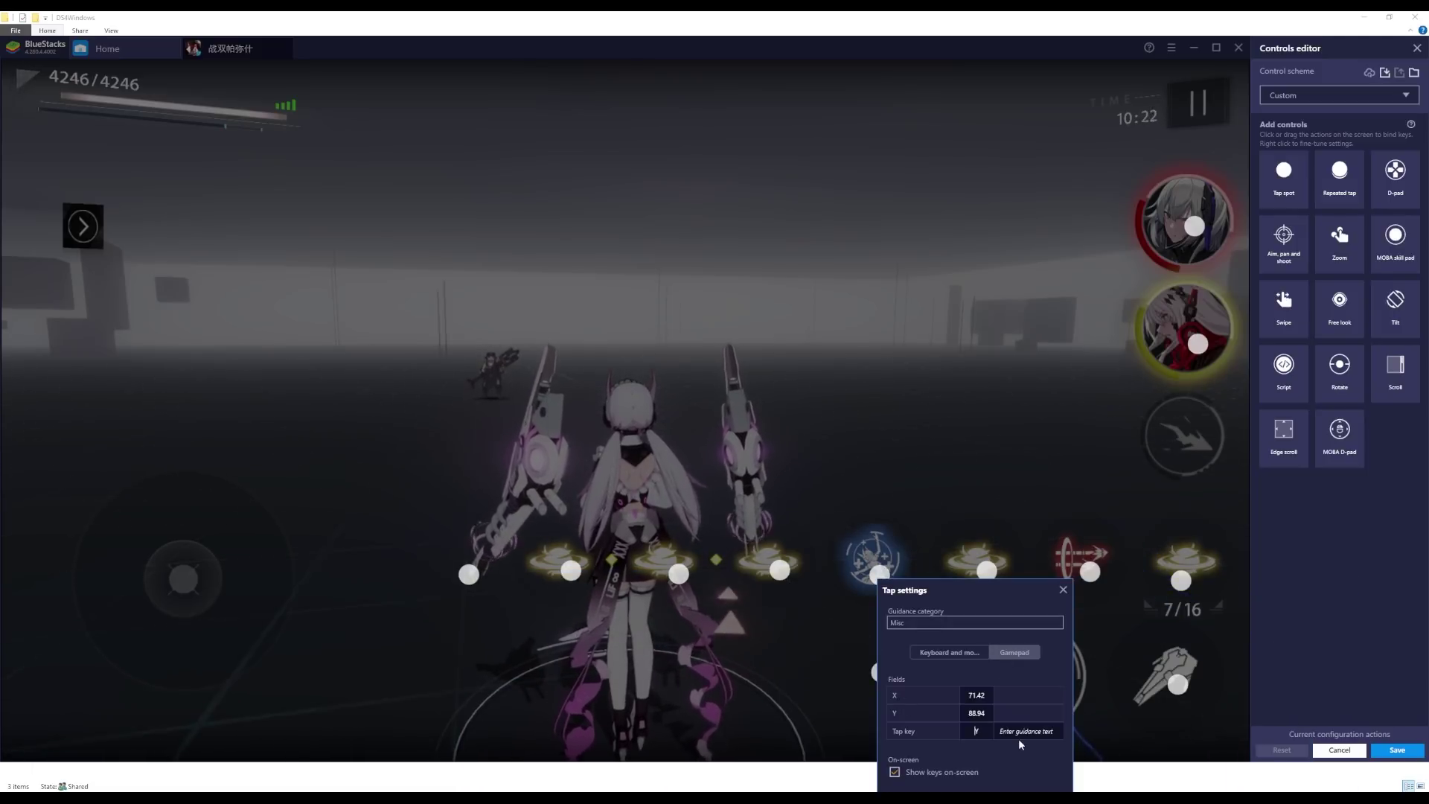
click(1060, 590)
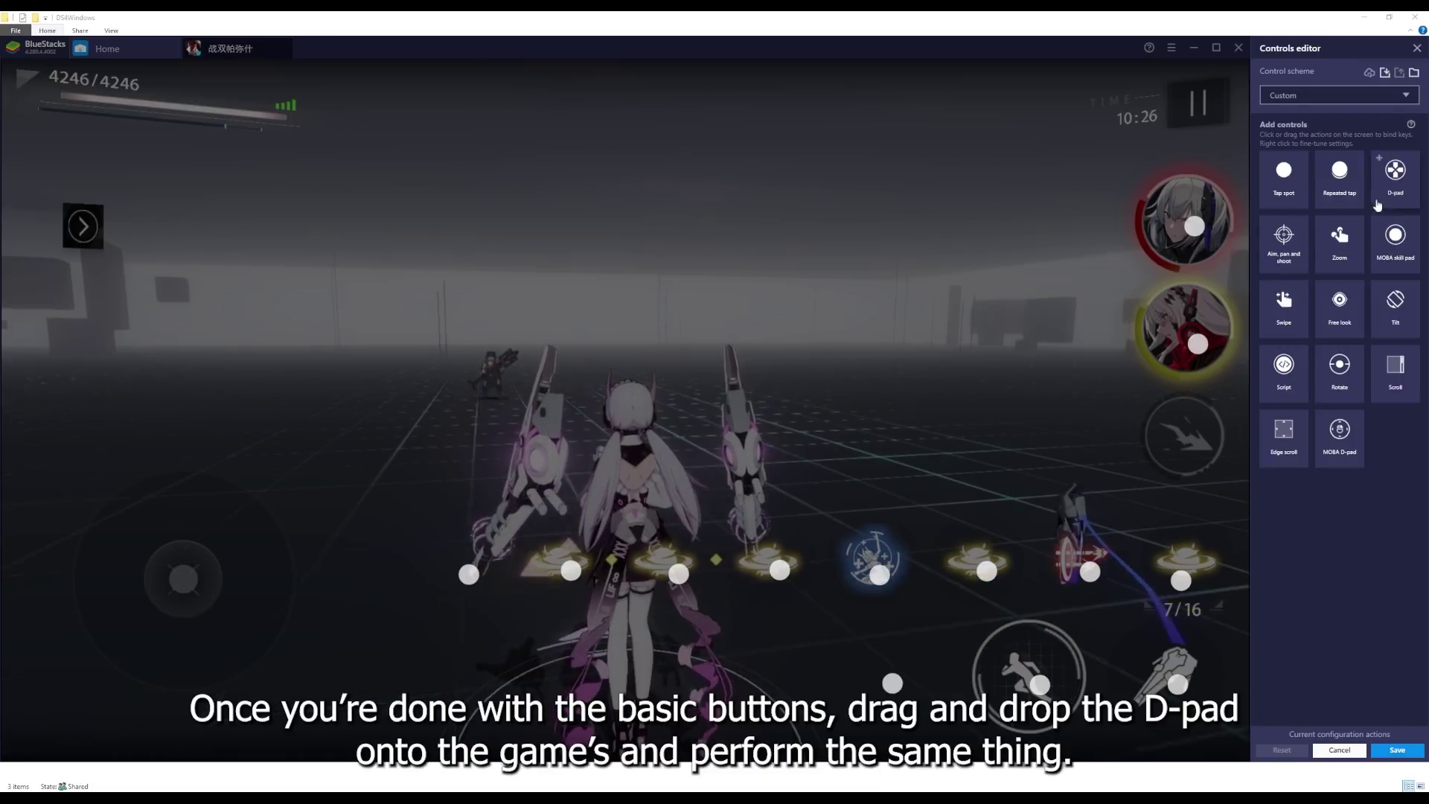
Place a D-pad on the movement joystick and set its gamepad directions to LS UP, LS LEFT, LS DOWN and LS RIGHT.
drag(1396, 169, 186, 583)
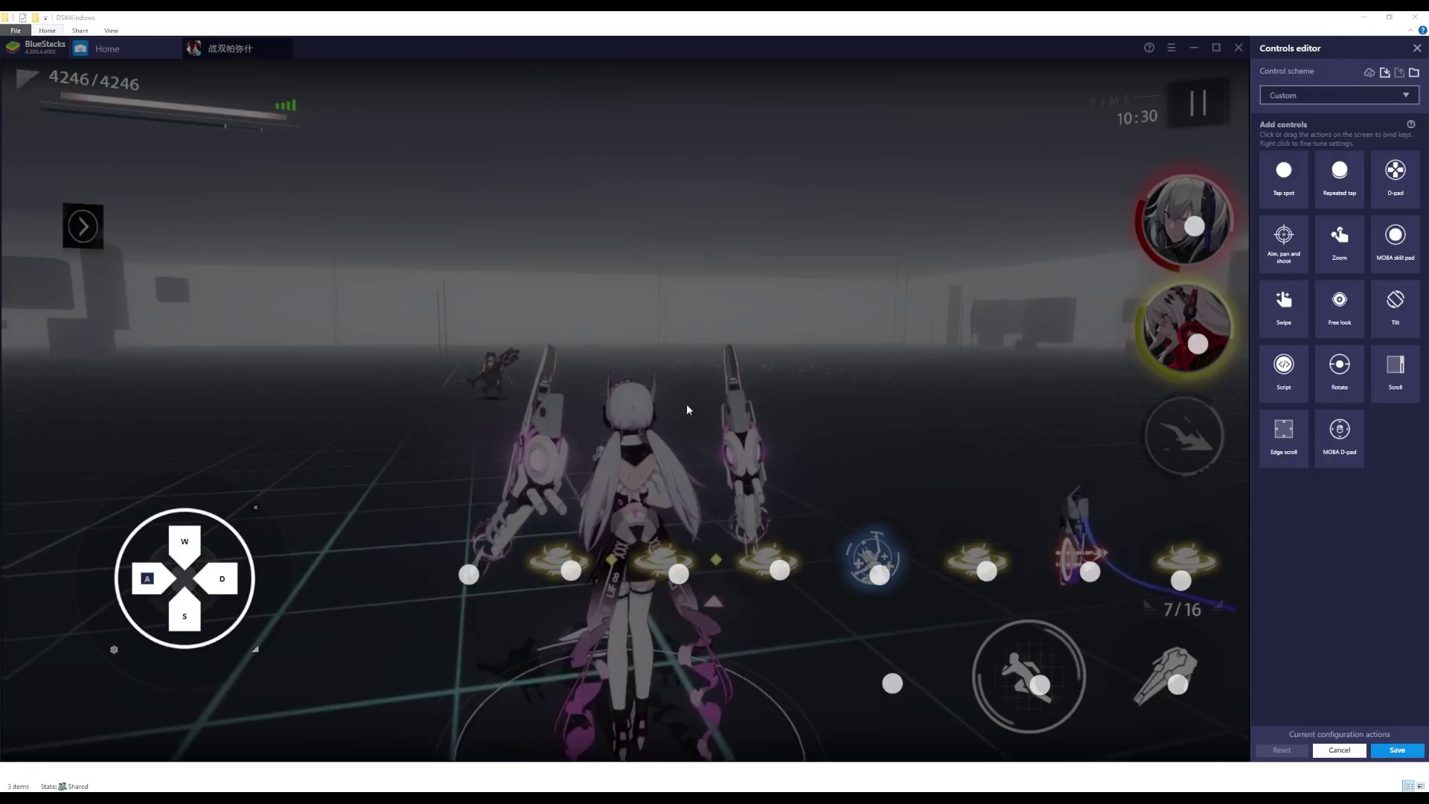
click(184, 541)
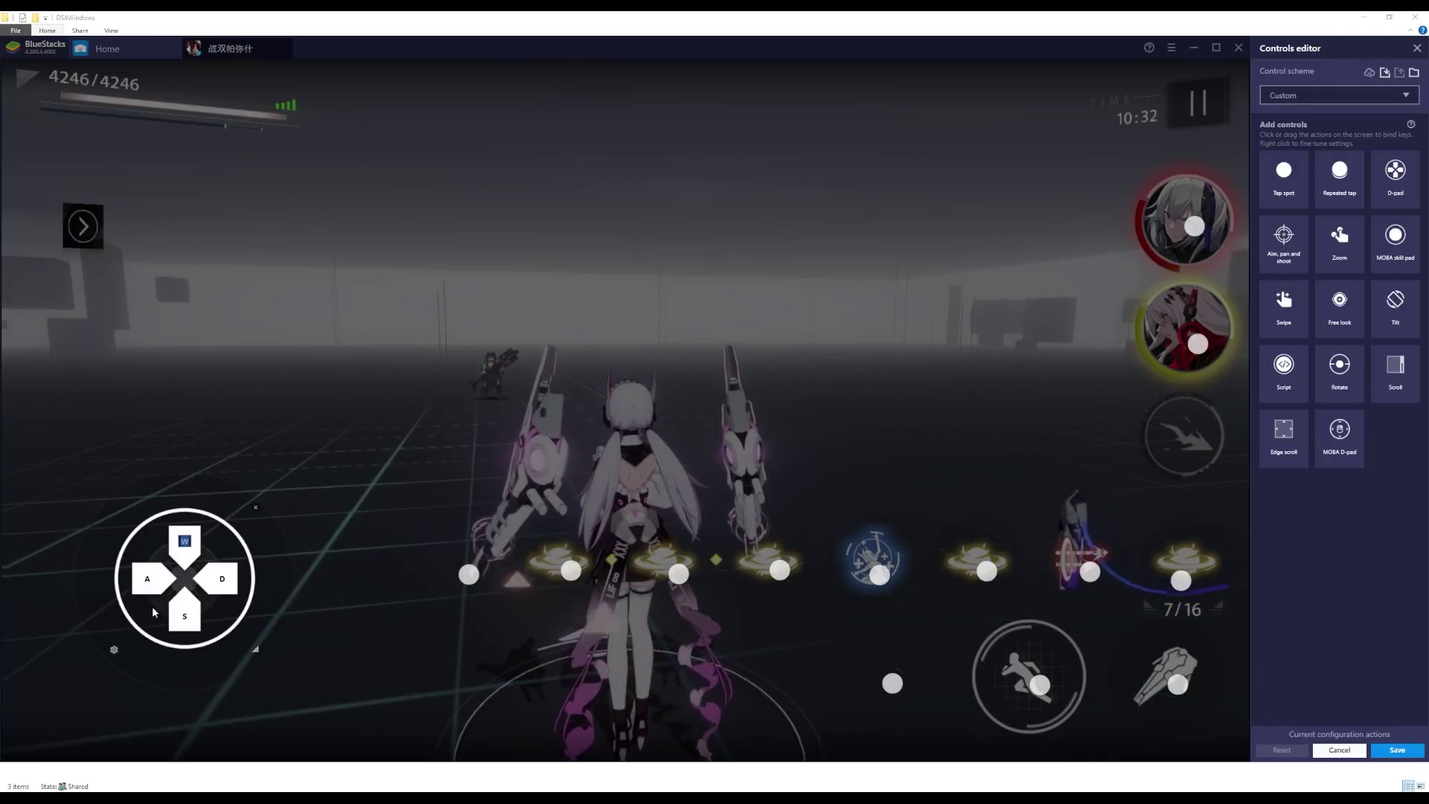
click(116, 650)
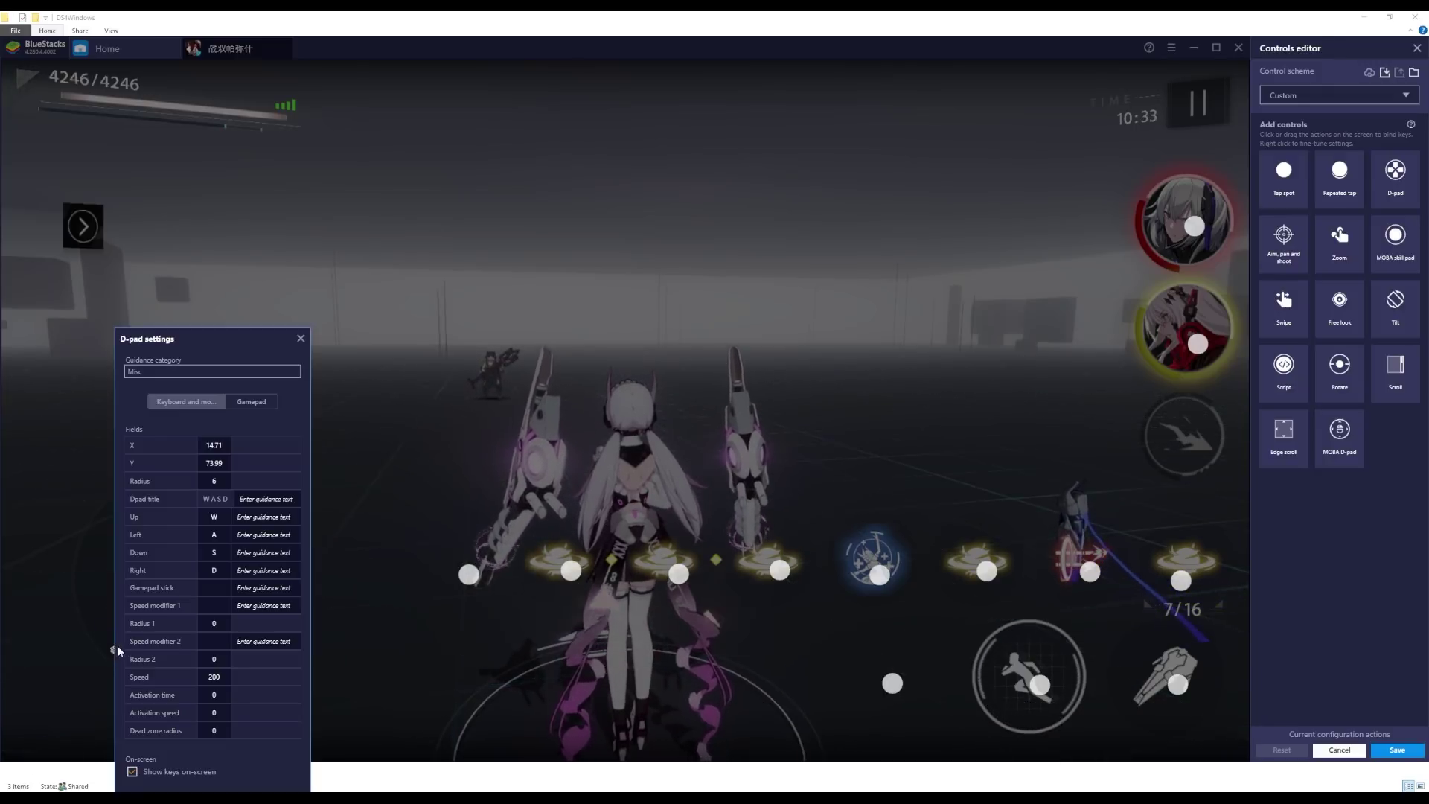
click(251, 402)
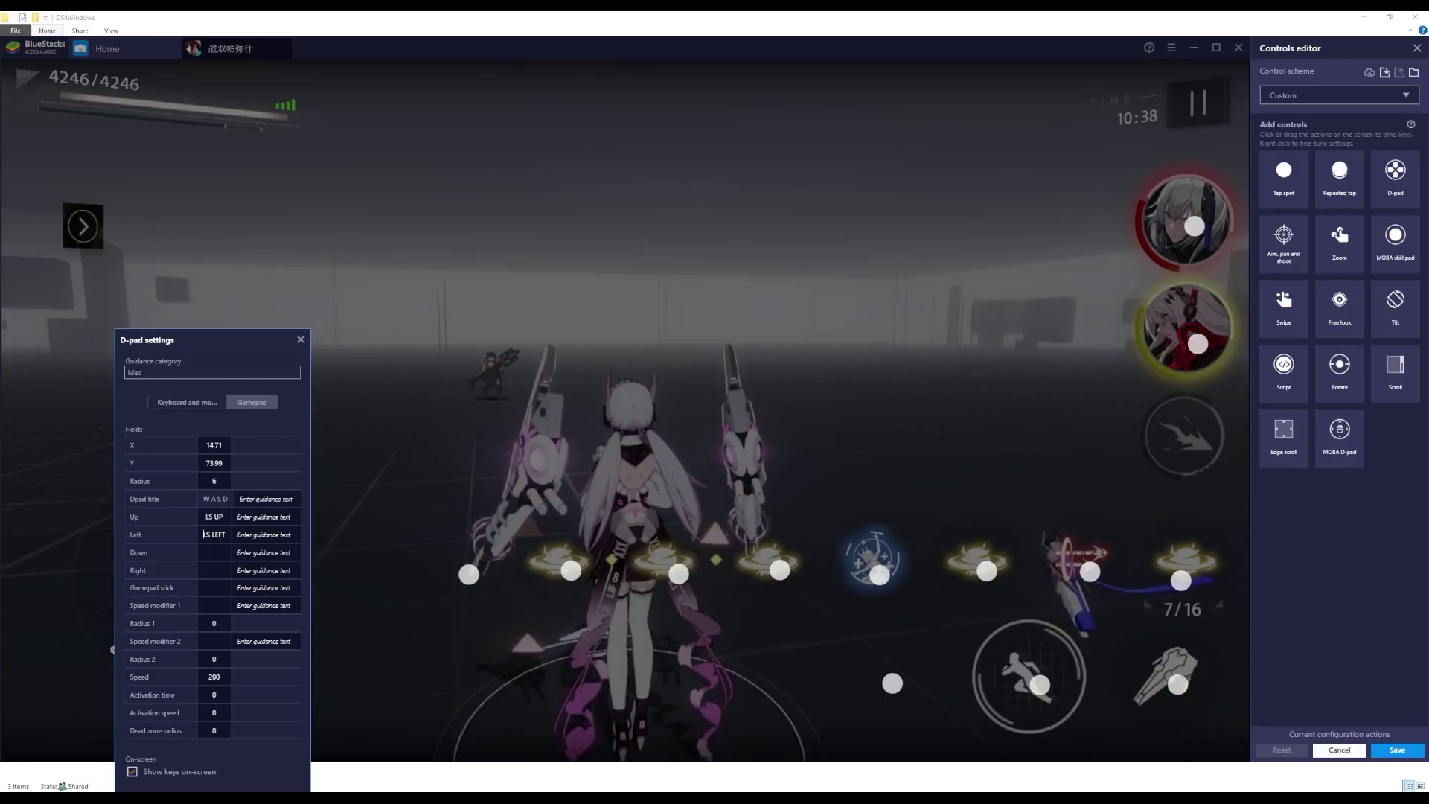
click(204, 553)
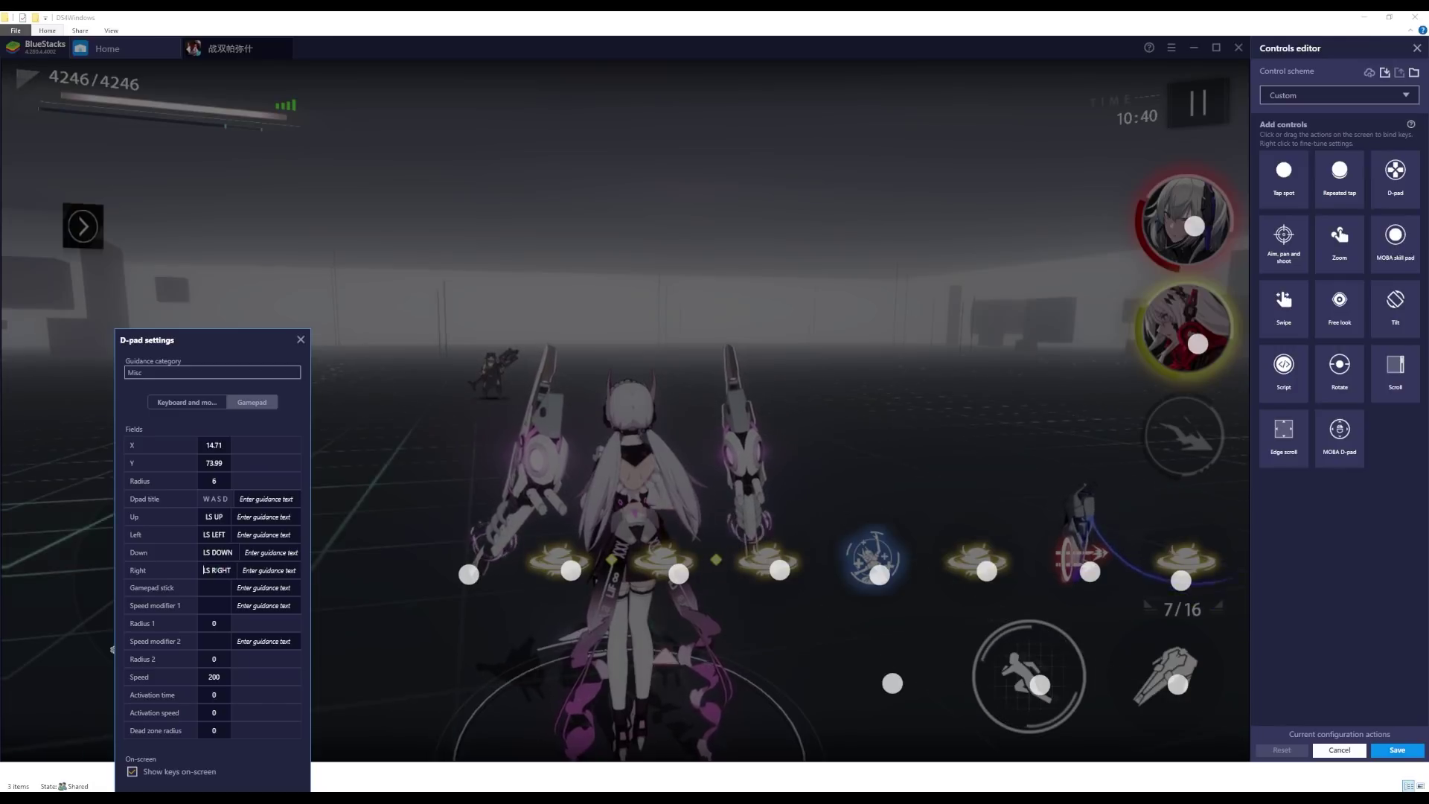
click(221, 575)
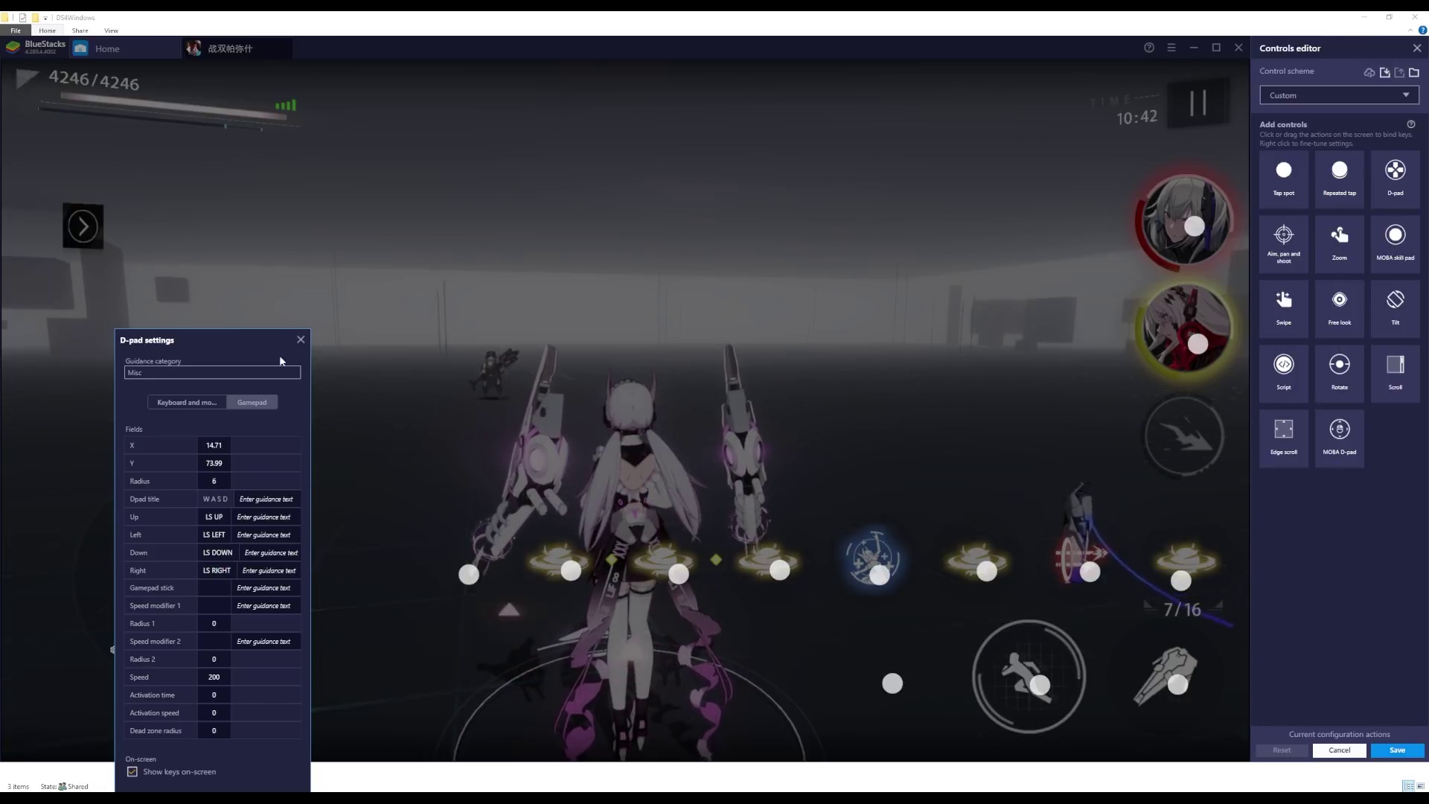
click(302, 340)
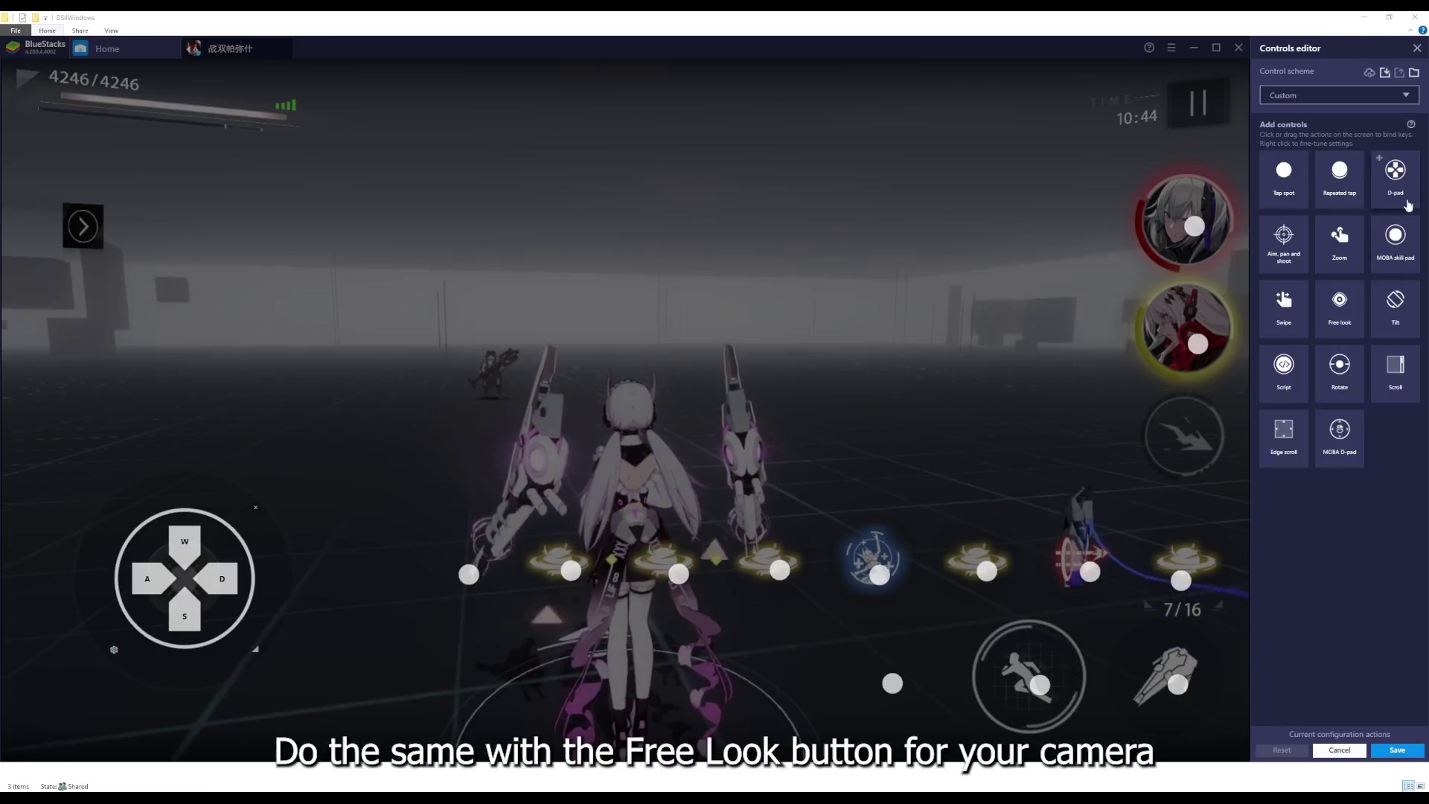
Place a Free look control above the character and set its gamepad keys to RS LEFT, RS RIGHT, RS UP and RS DOWN.
drag(1331, 293, 694, 354)
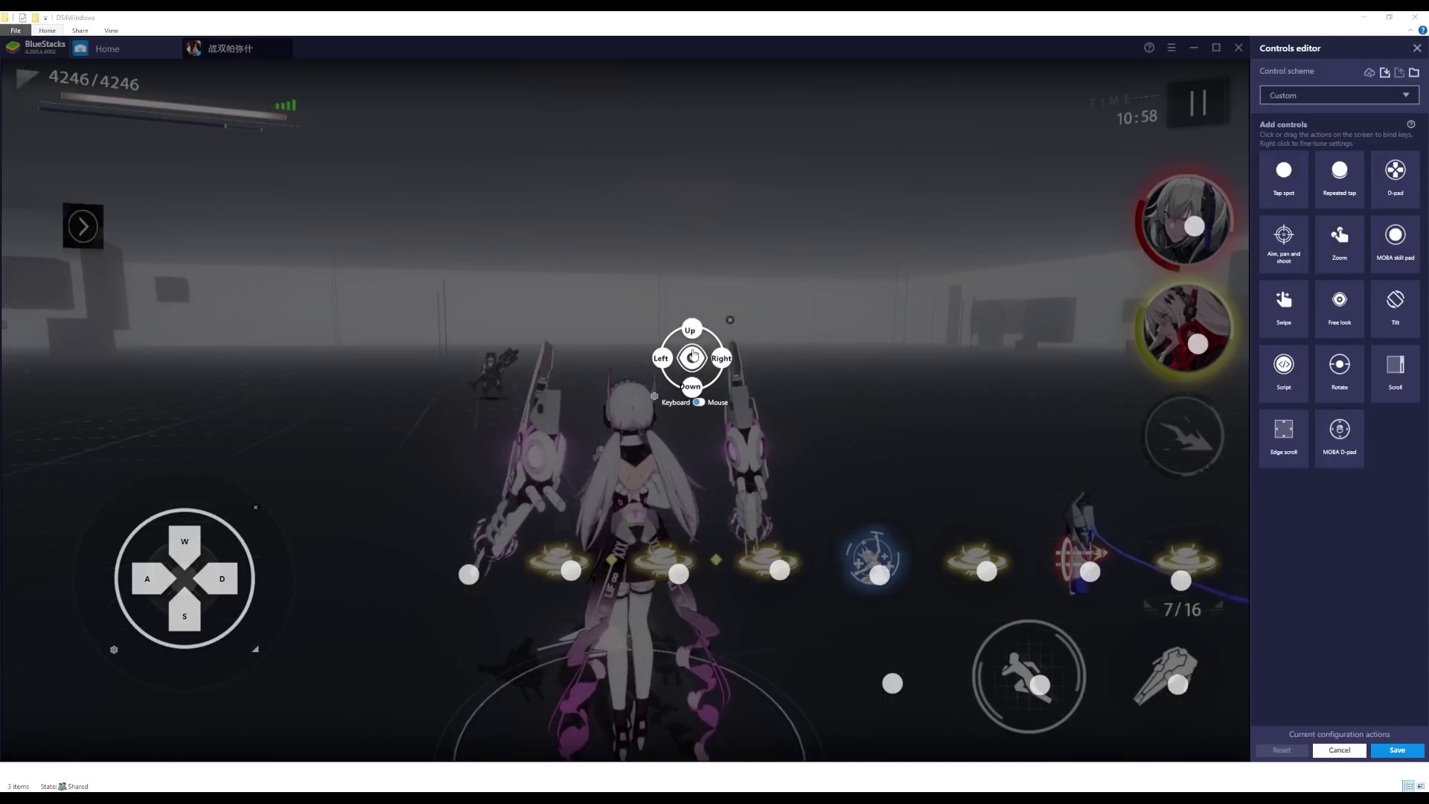
click(655, 399)
click(792, 471)
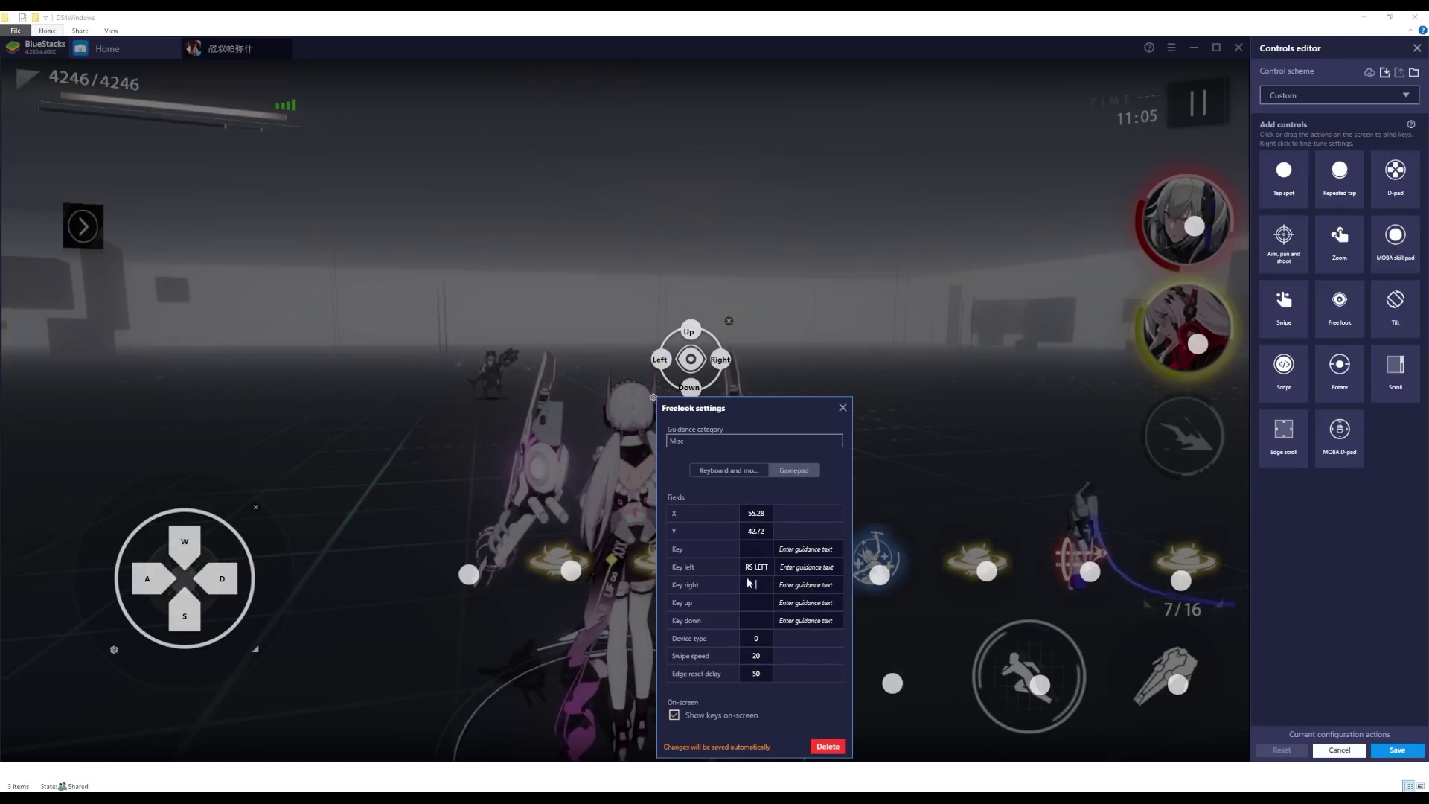
text(RS UP)
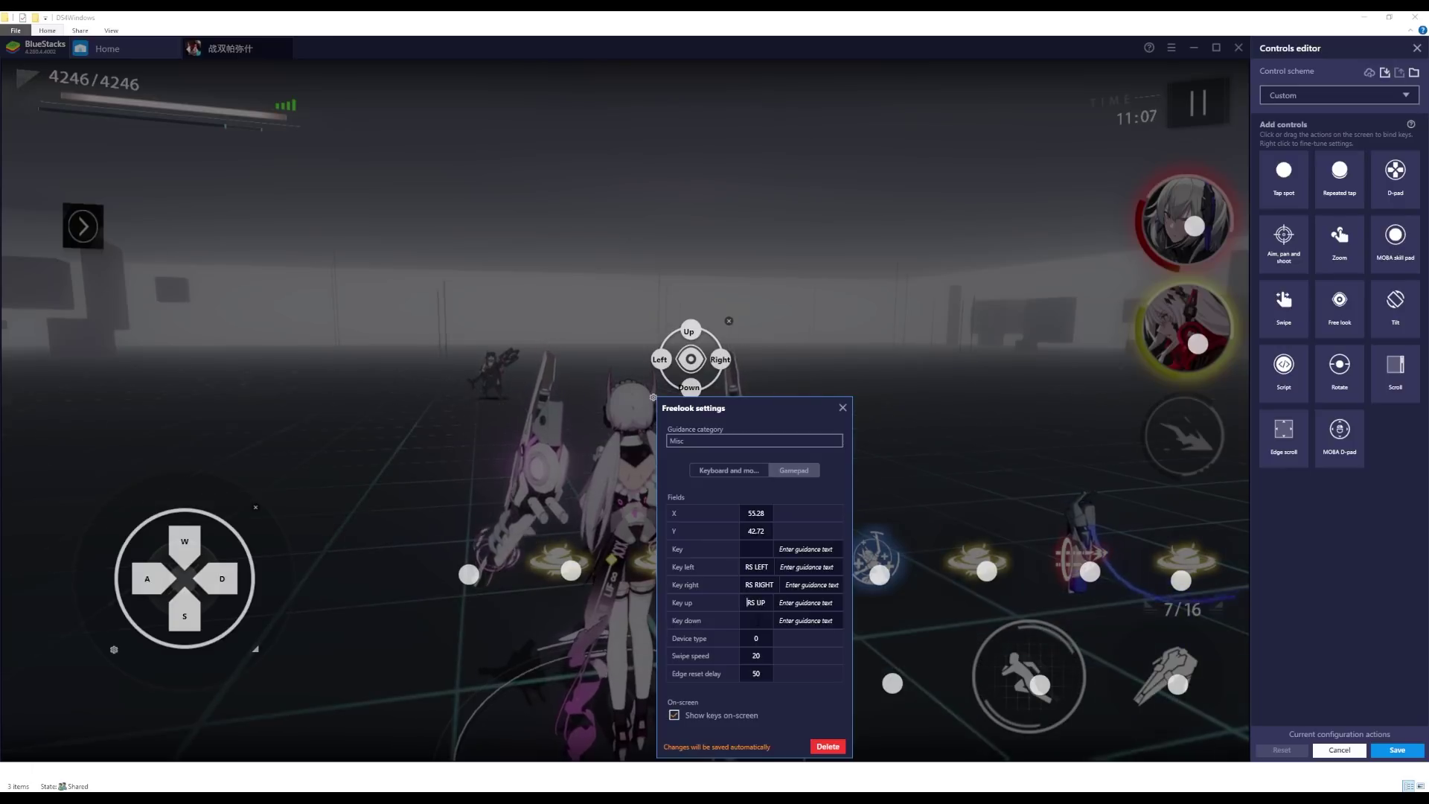
click(844, 408)
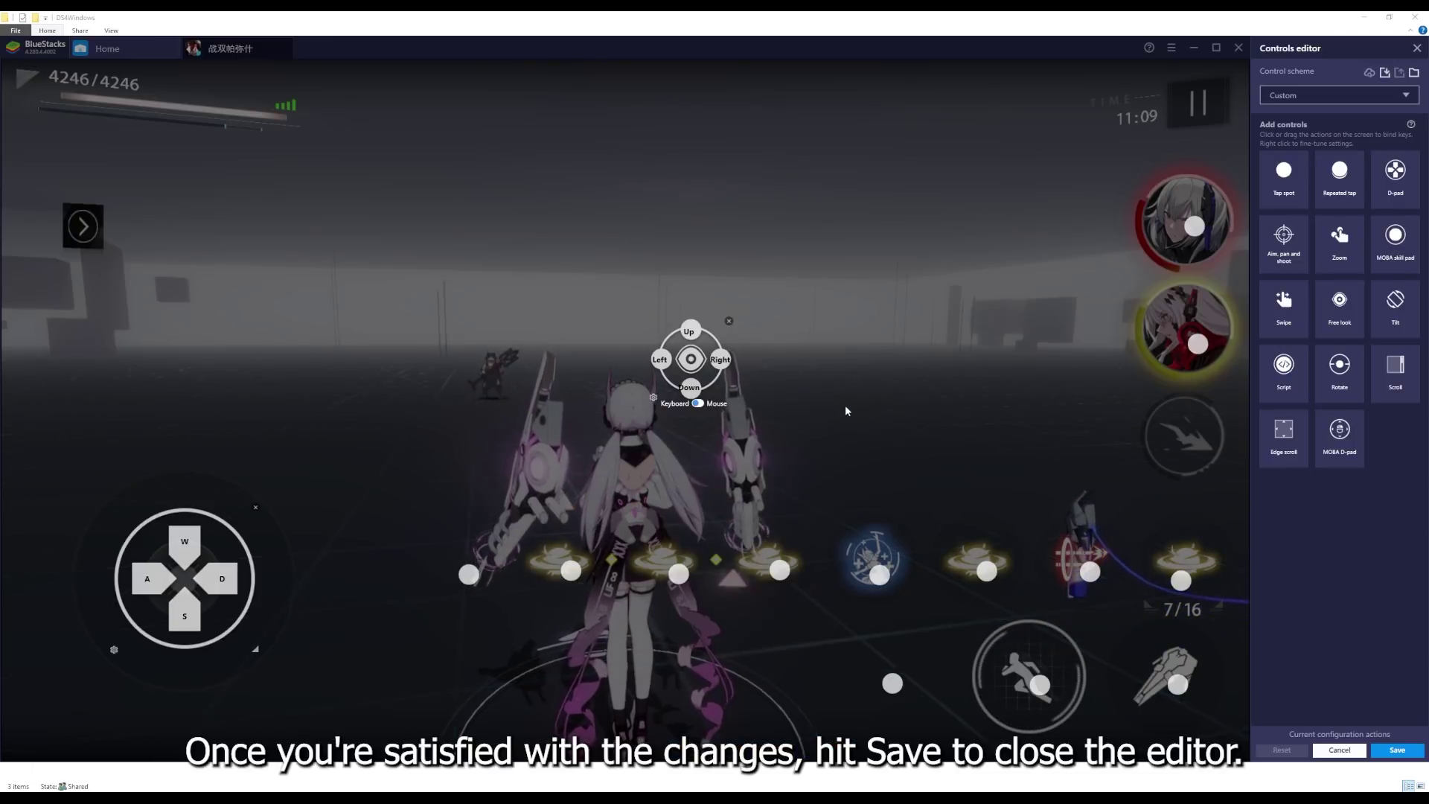
Save the Custom scheme, close the controls editor and set the on-screen controls to show for Gamepad.
click(1390, 750)
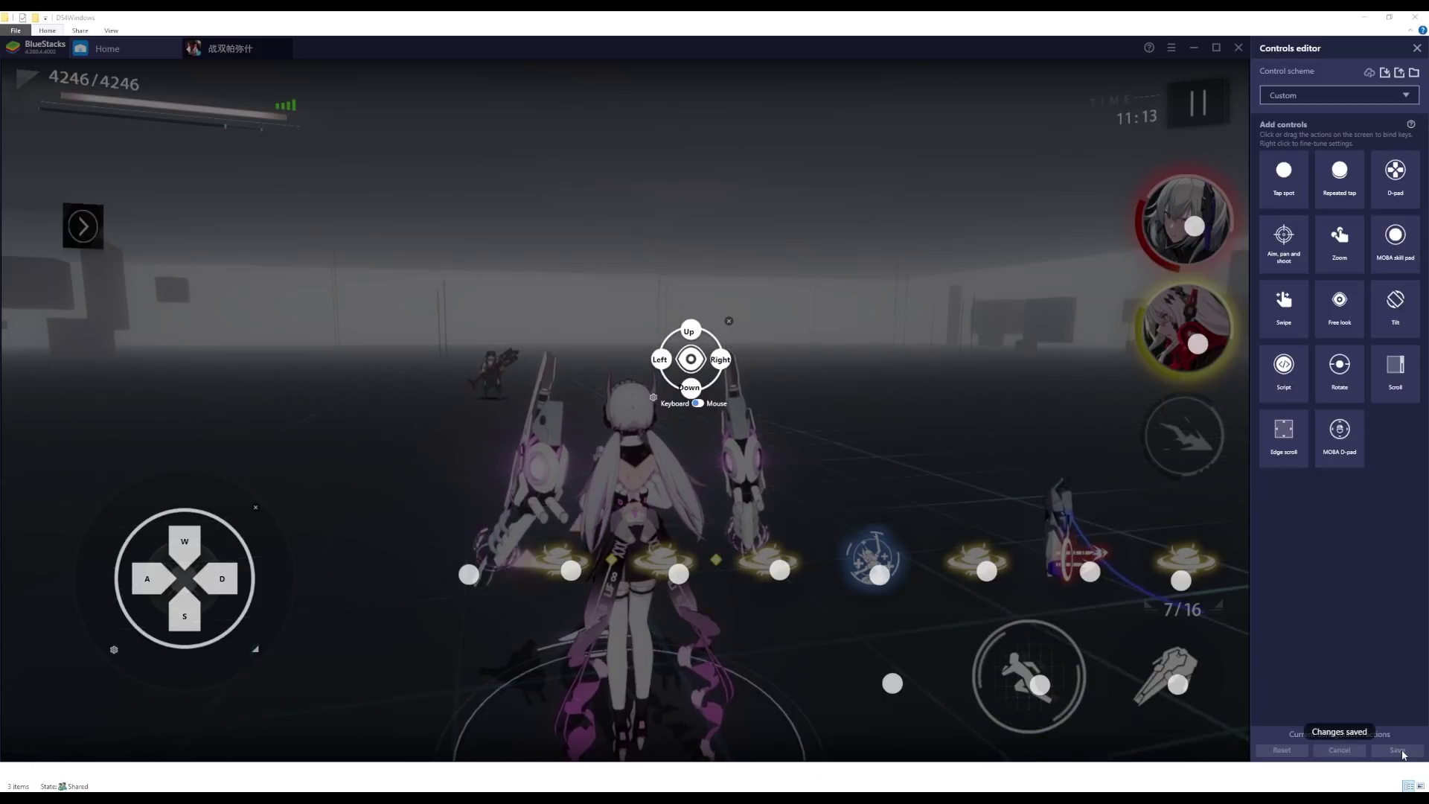
click(1416, 55)
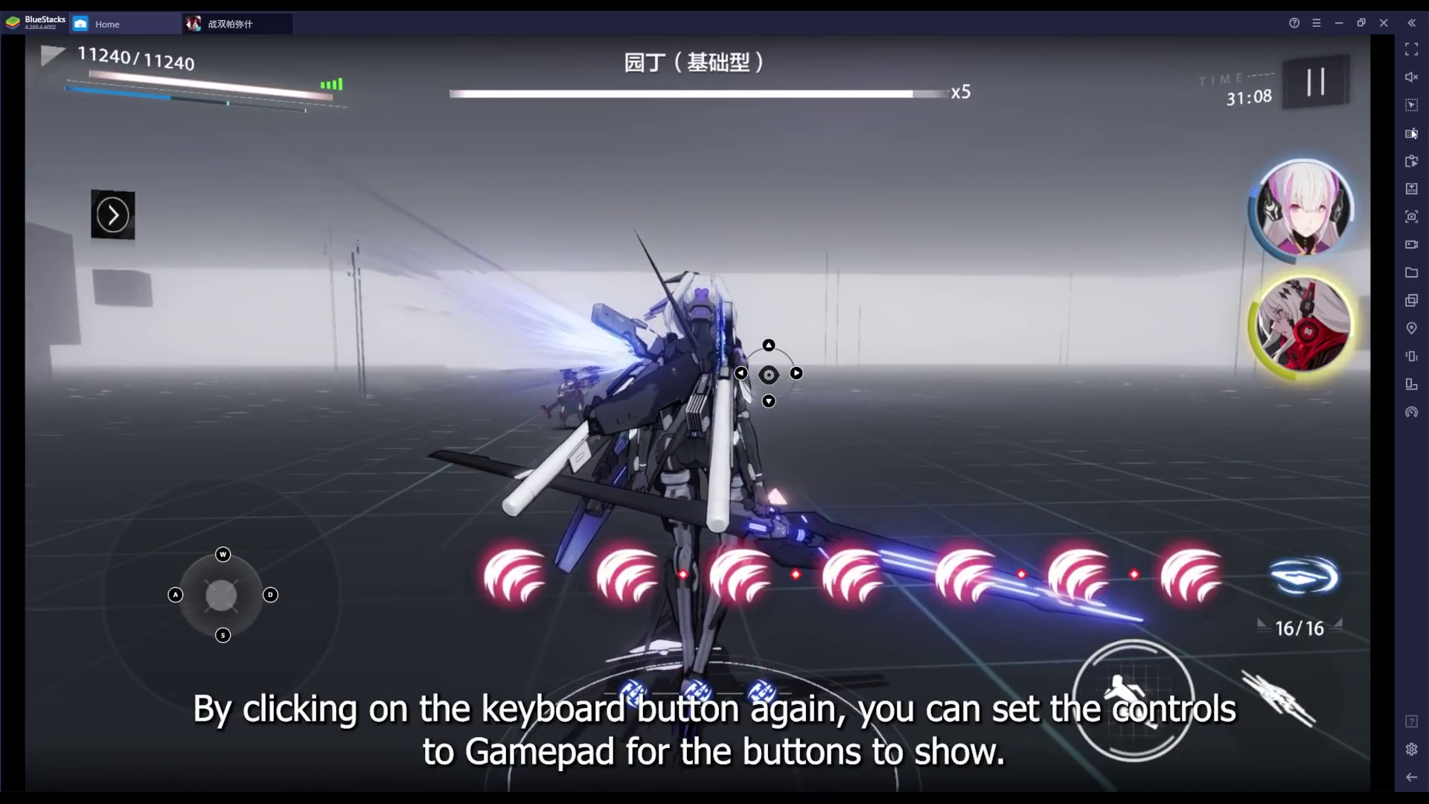
click(1413, 133)
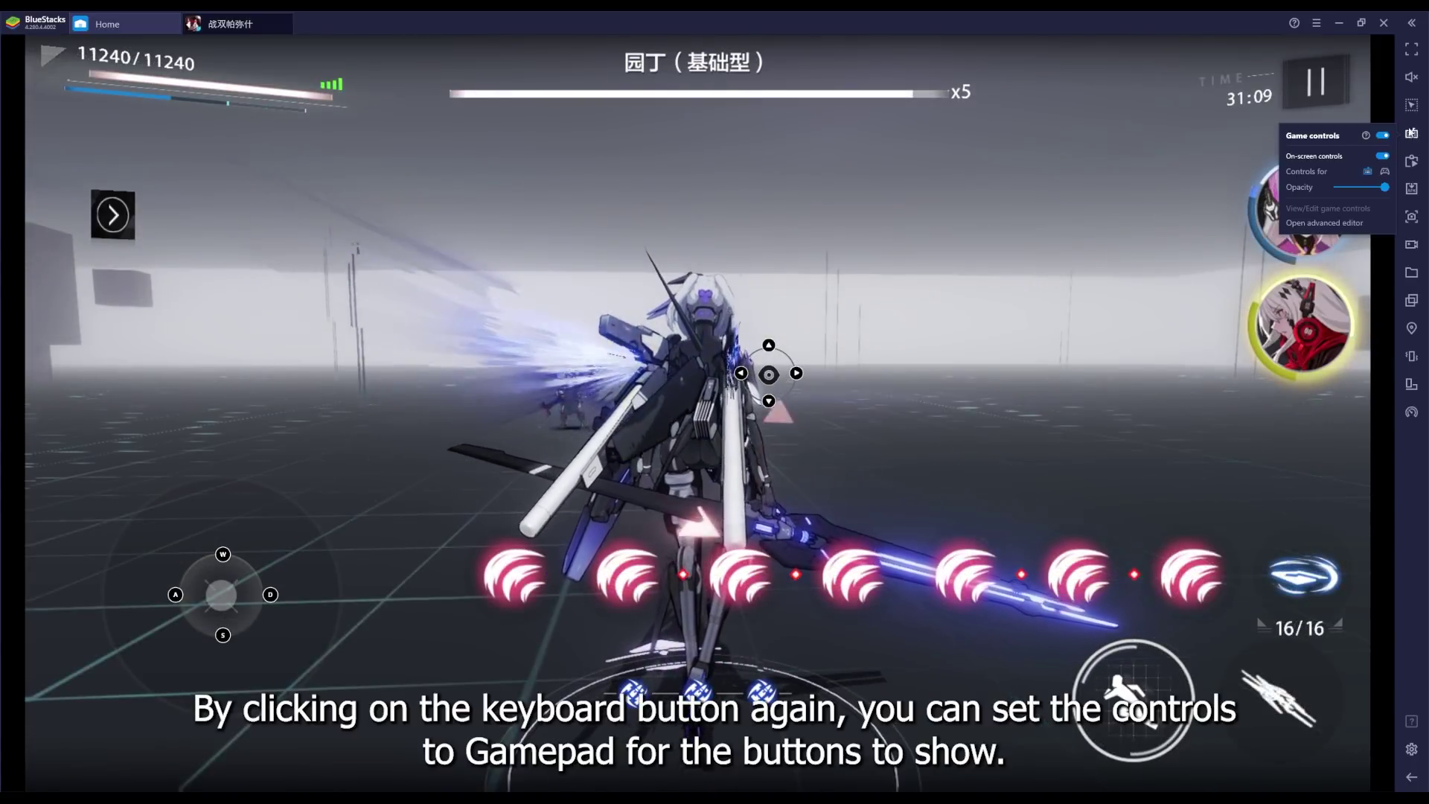
click(1388, 173)
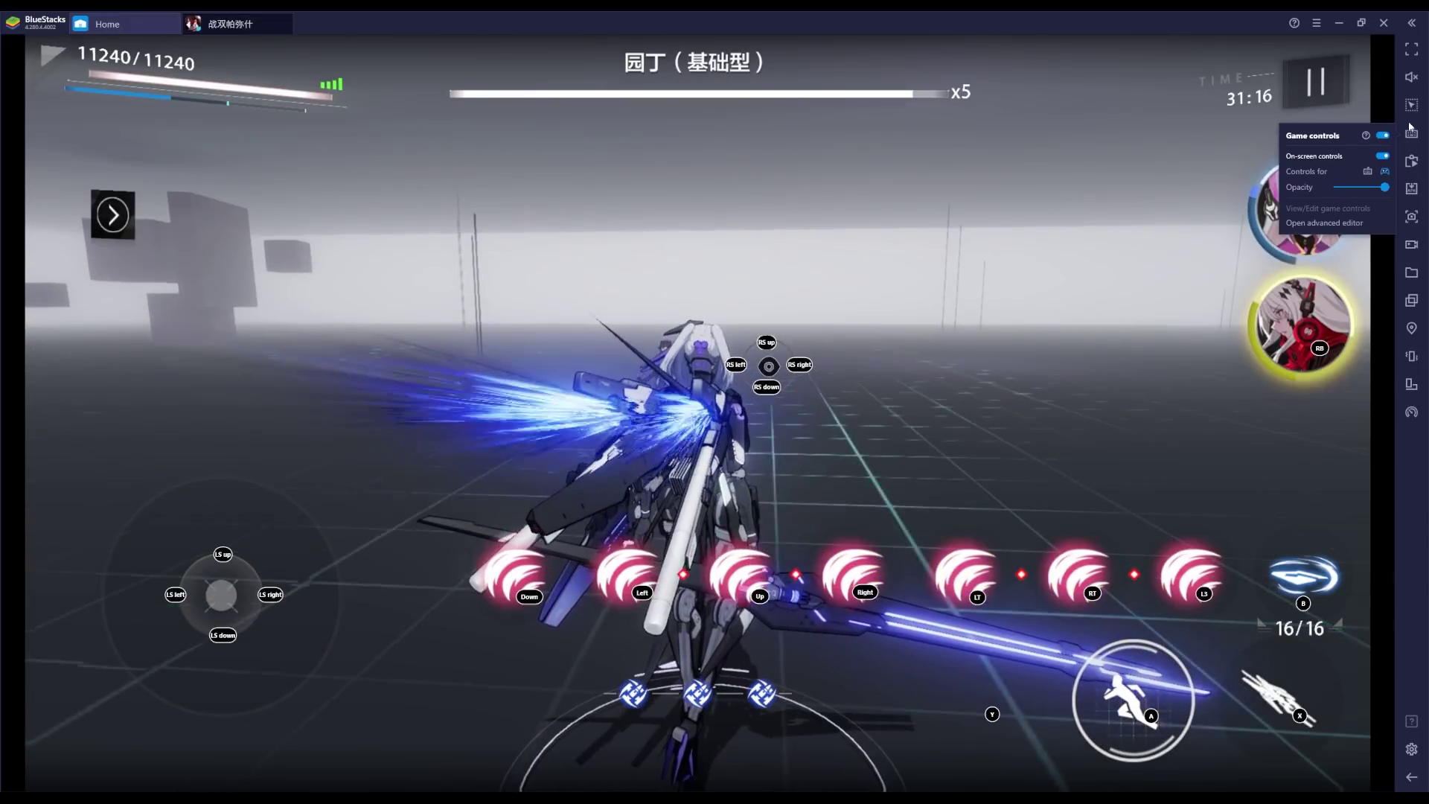
click(1412, 134)
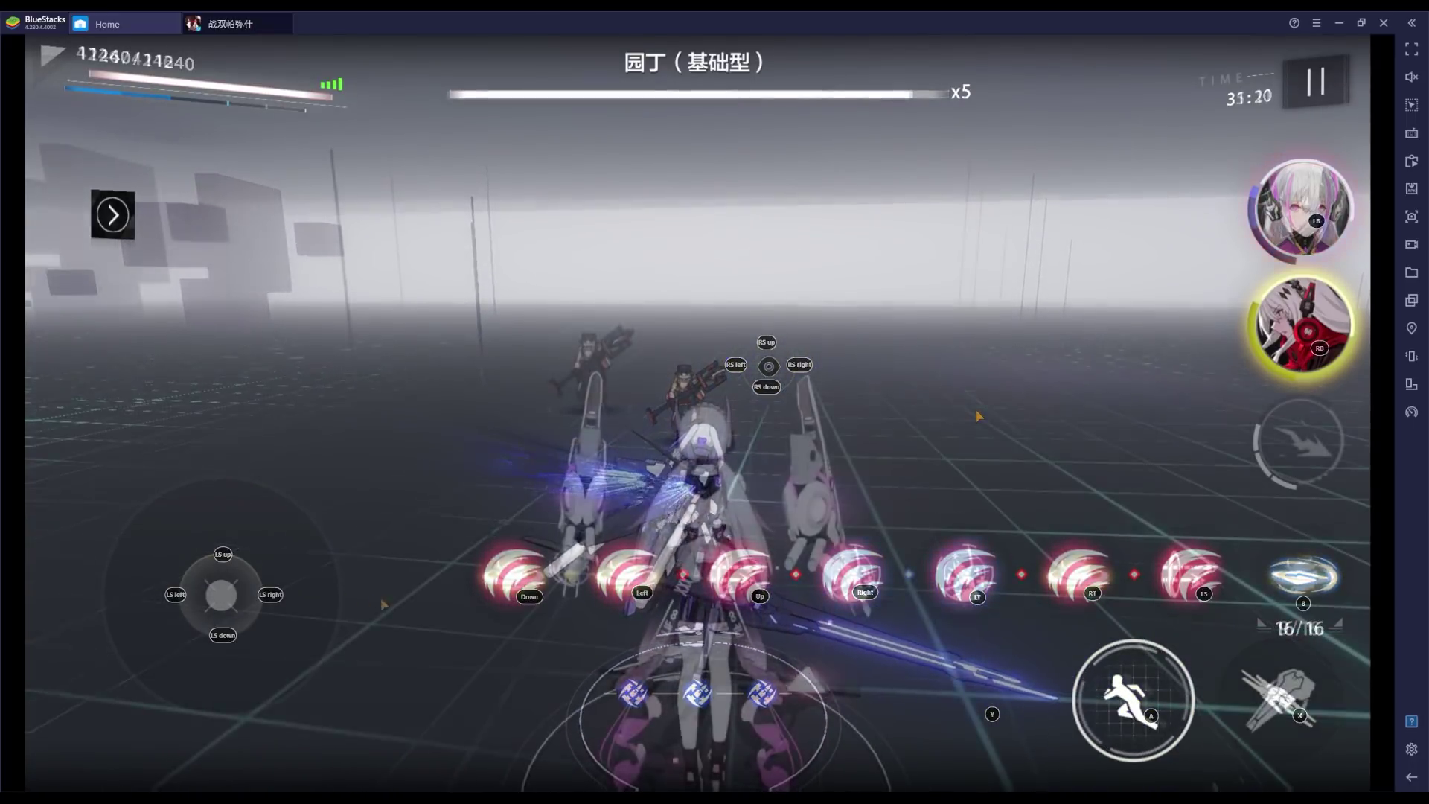
Open the Custom (2) scheme in the advanced editor and bind Q and E to the upper and lower character portraits.
click(1411, 132)
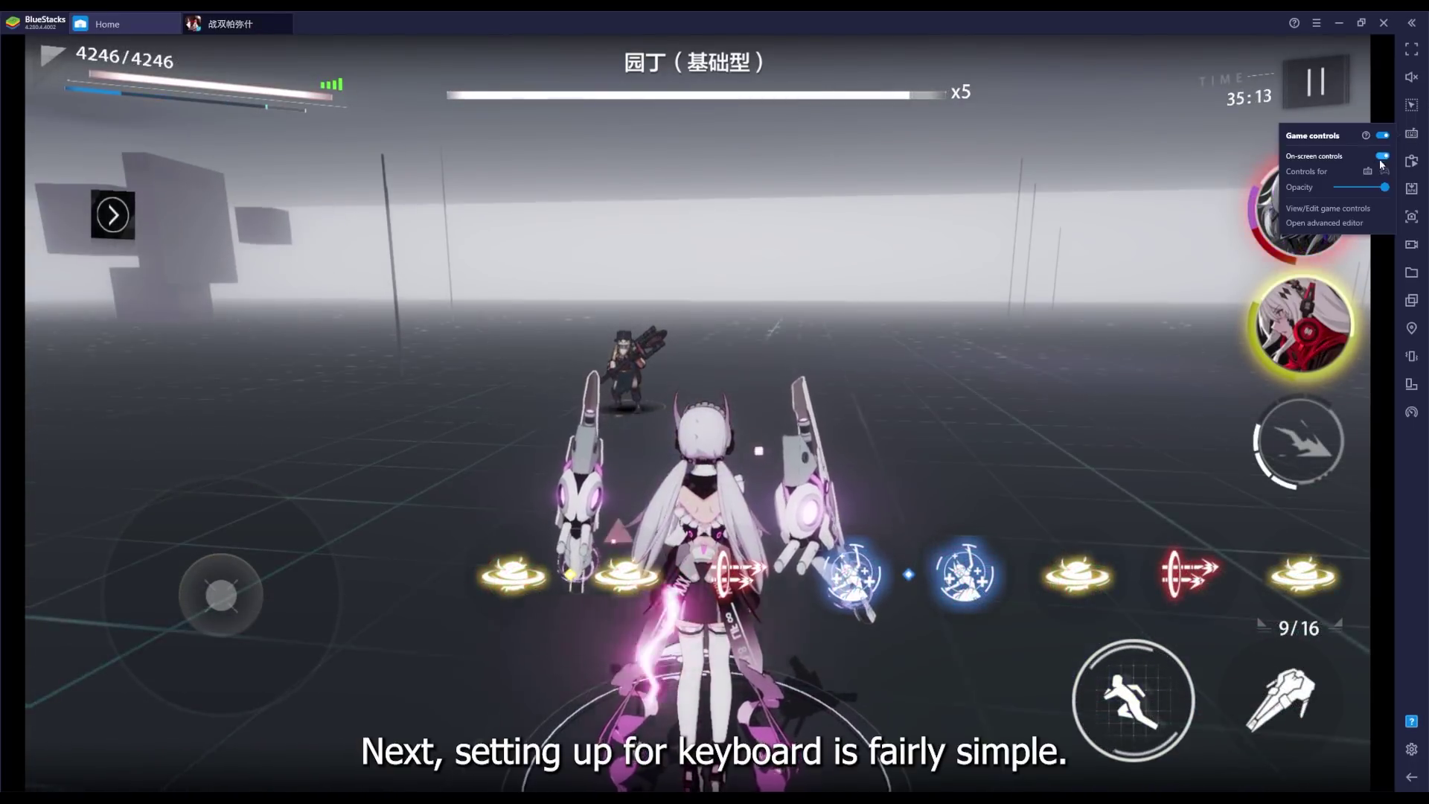
click(1321, 223)
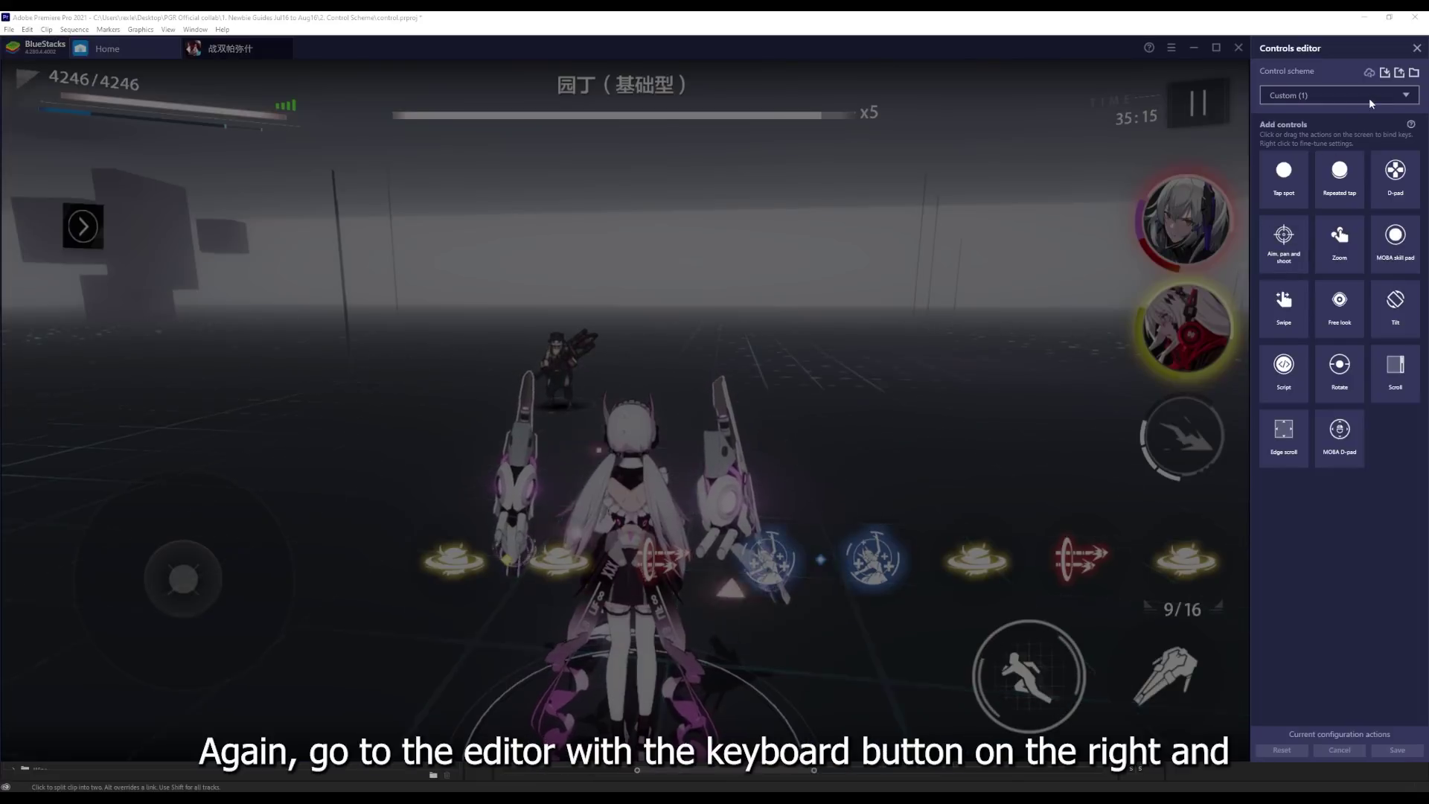
click(1369, 97)
click(1317, 155)
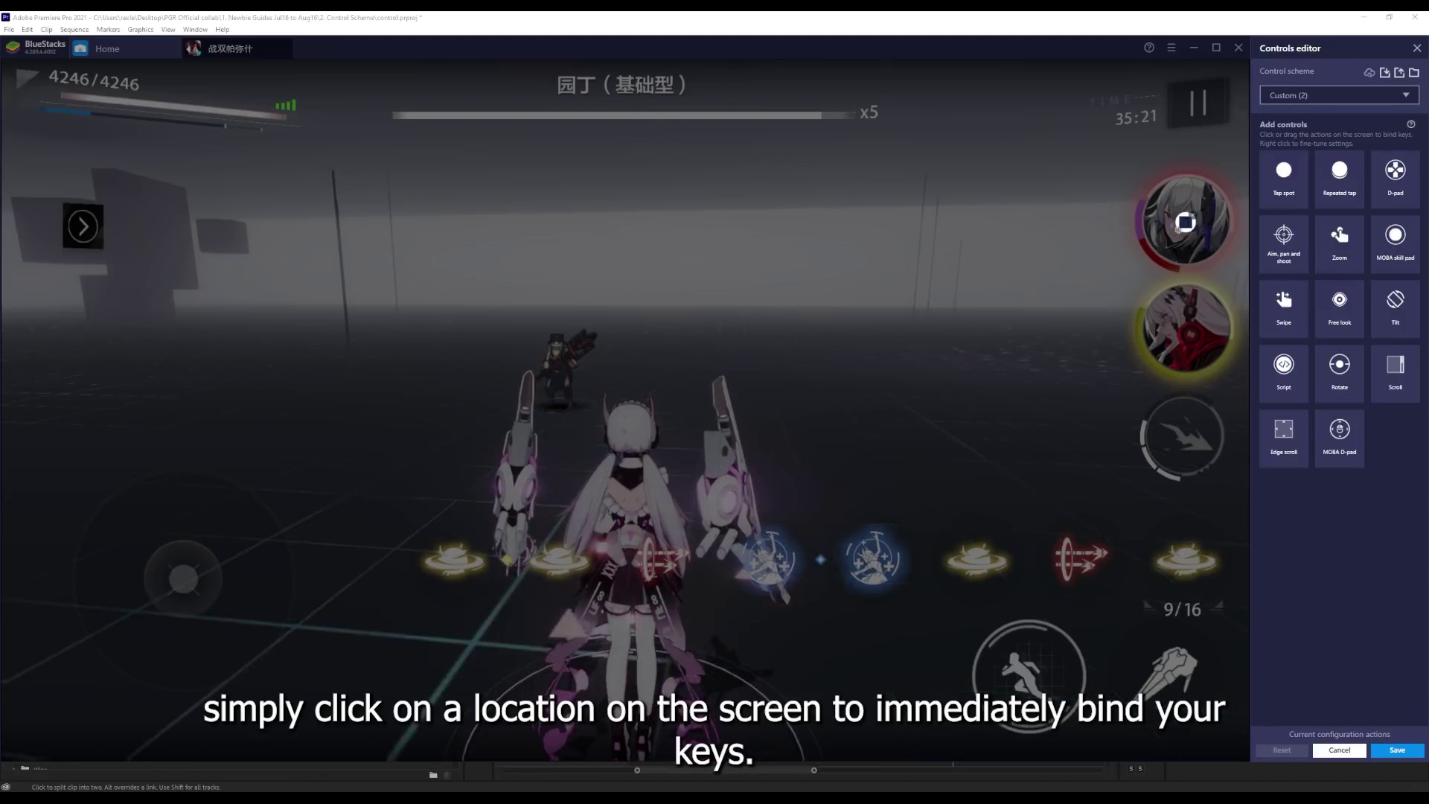
click(1190, 332)
key(e)
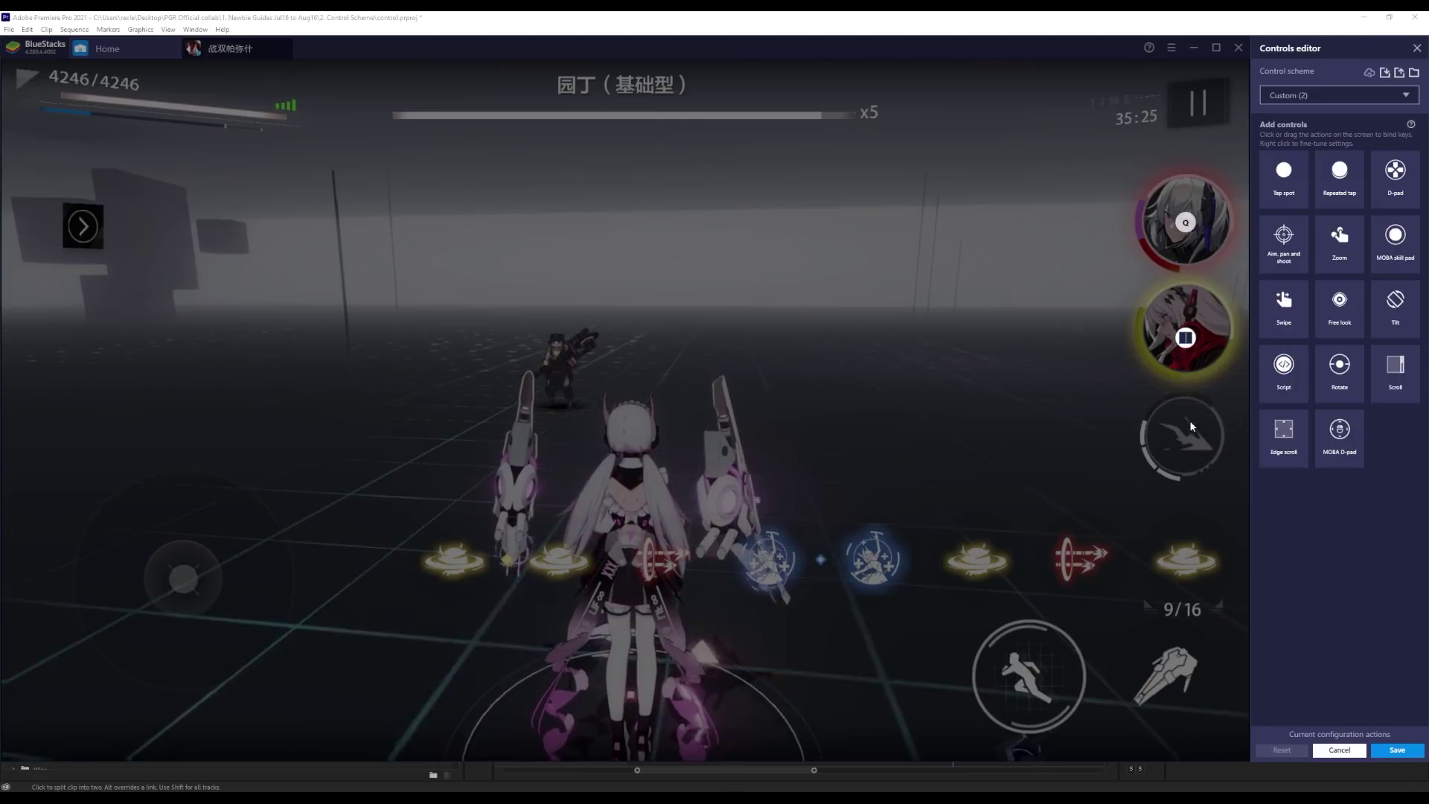
Bind keys 1 to 8 to the skill orbs from right to left, J to the weapon icon, K to the running figure and L beside it.
click(1186, 563)
key(1)
click(1087, 560)
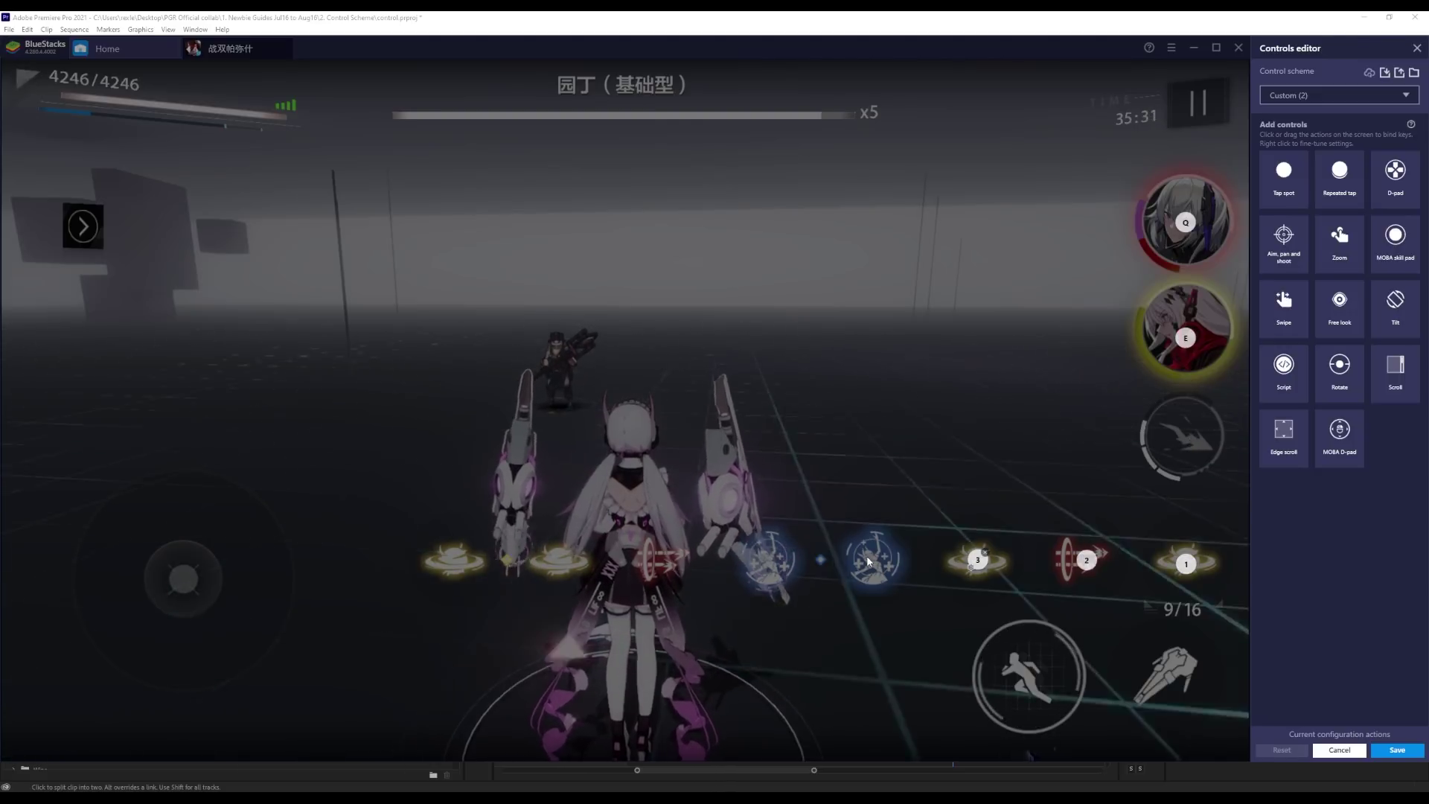
click(869, 562)
key(4)
click(767, 557)
key(7)
click(452, 561)
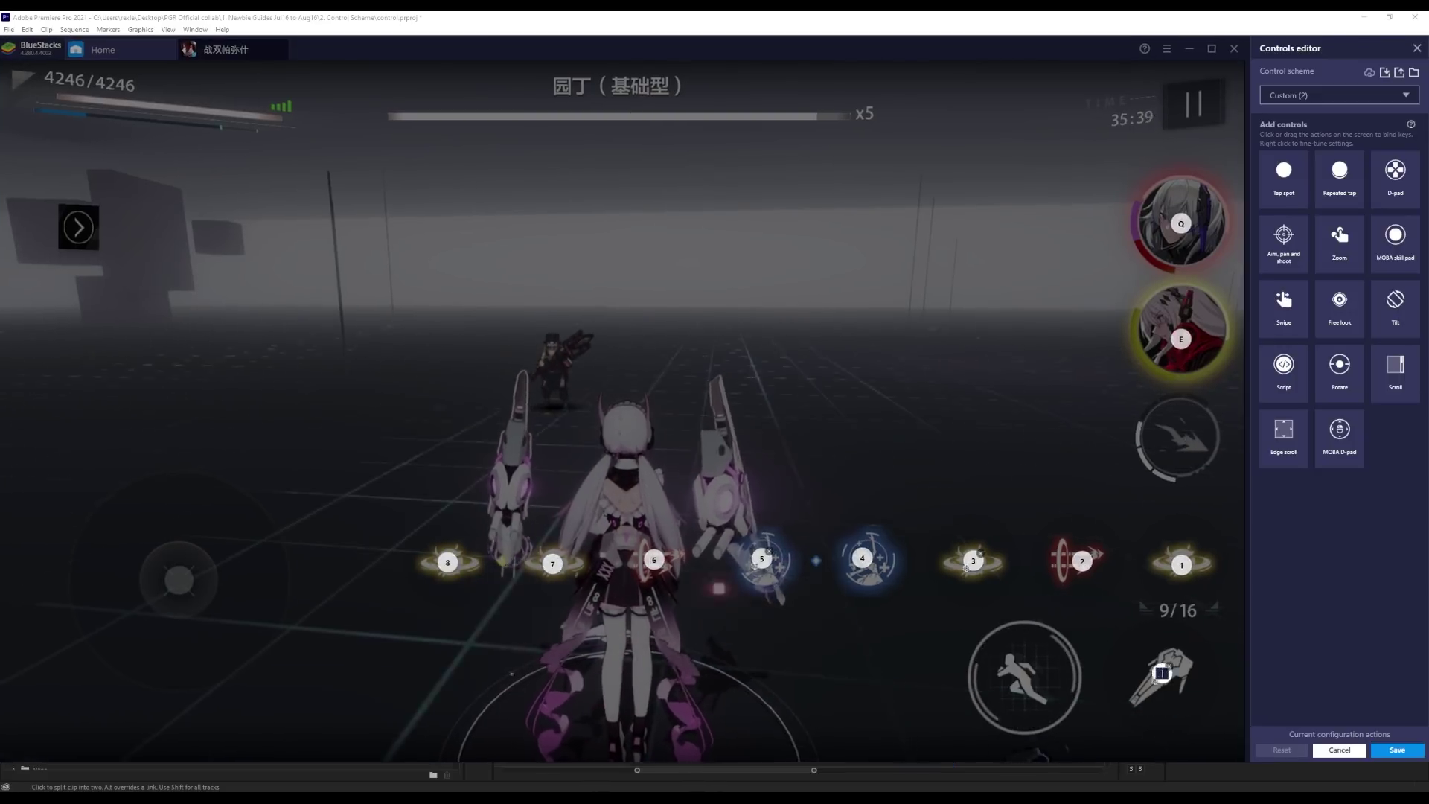
key(j)
click(1026, 677)
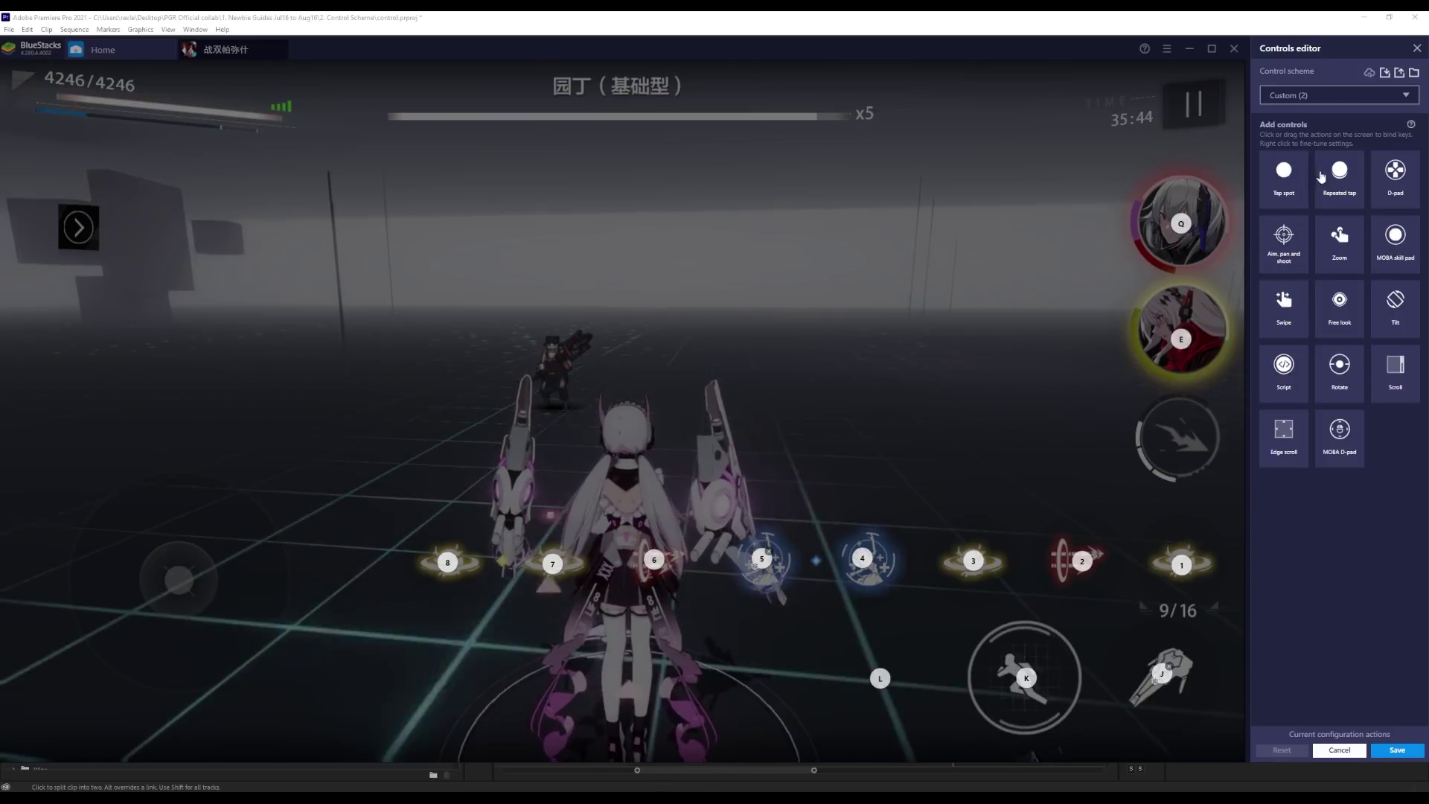
Place a D-pad on the movement joystick and a Free look control on the character's head, and save the keyboard scheme.
drag(1404, 181, 182, 586)
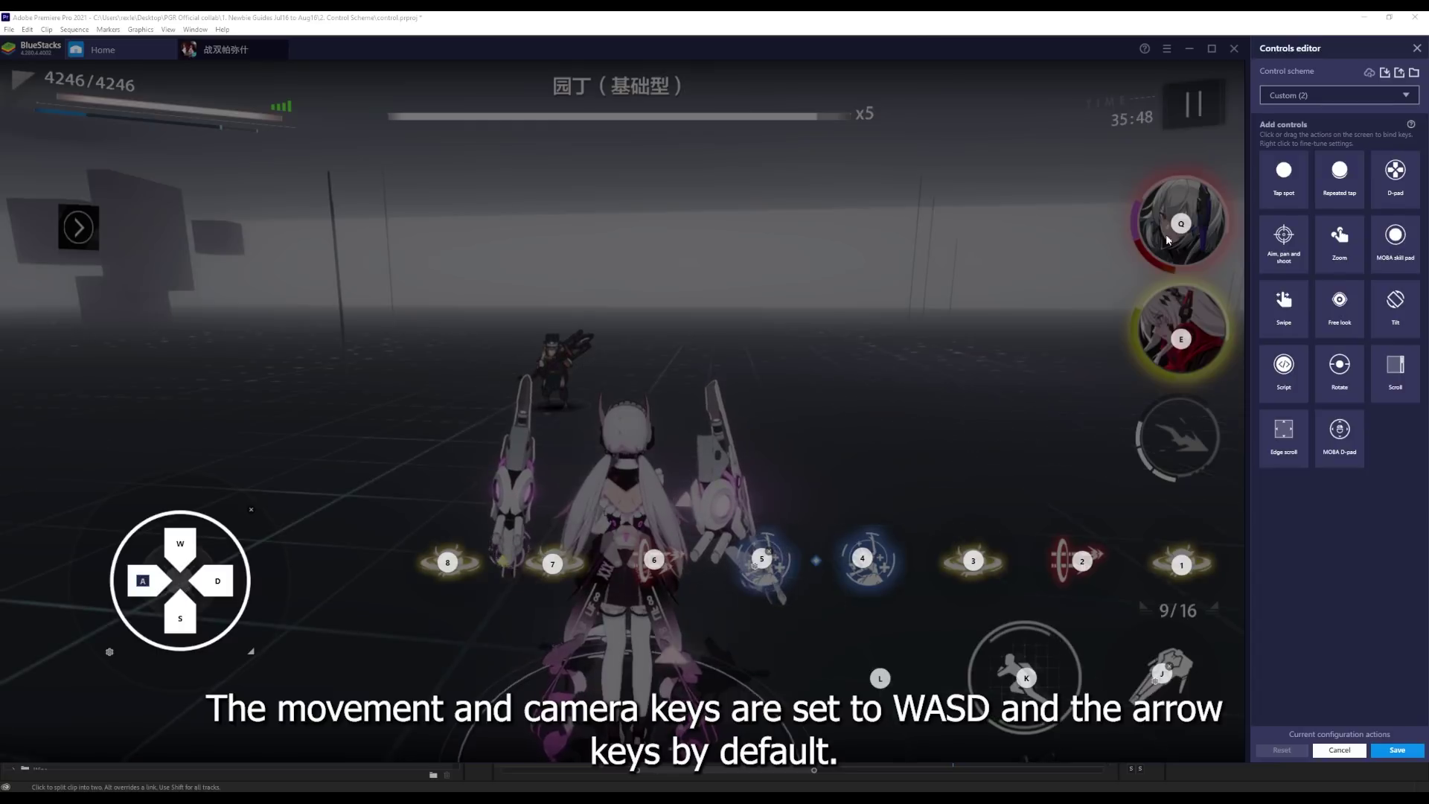
drag(1340, 299, 648, 392)
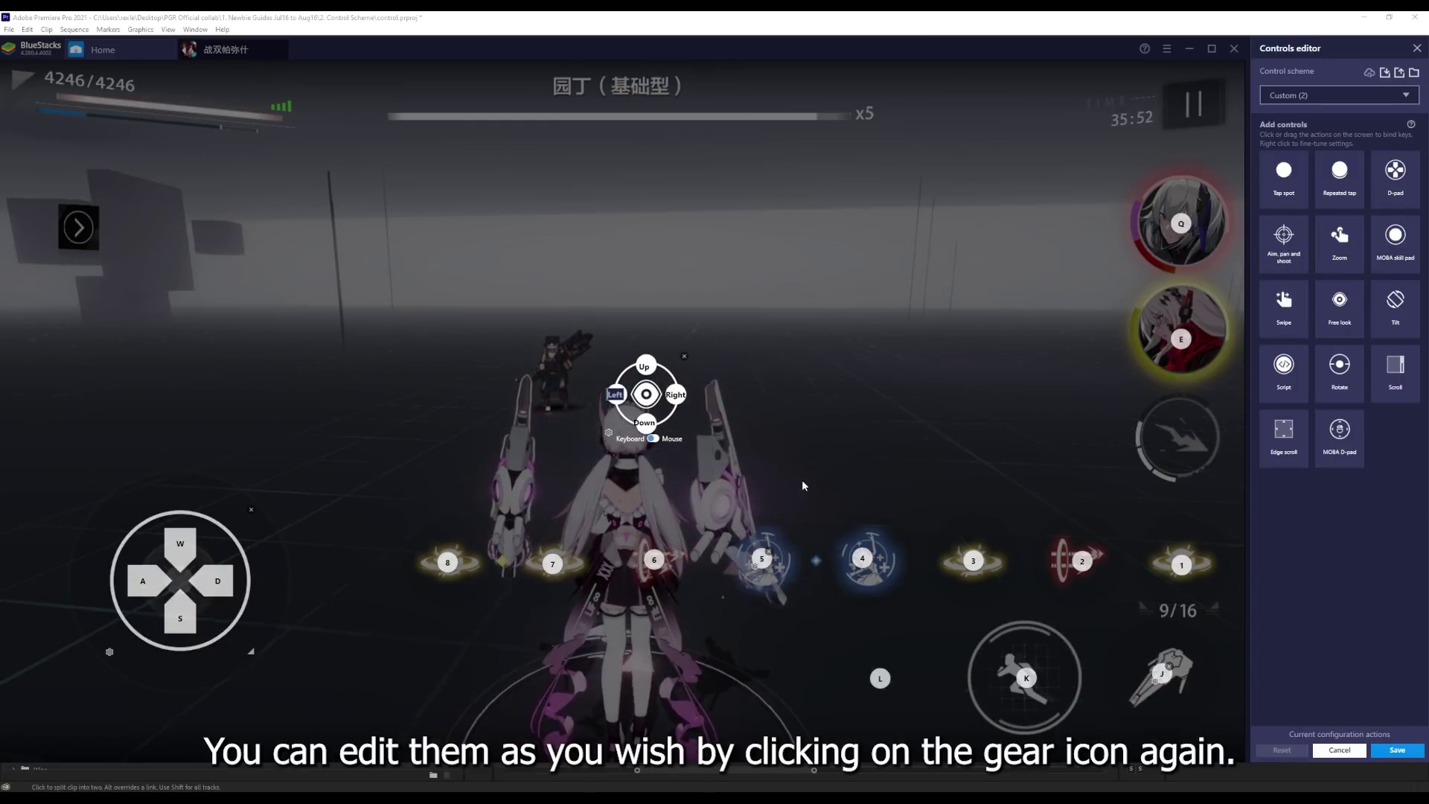
click(1399, 749)
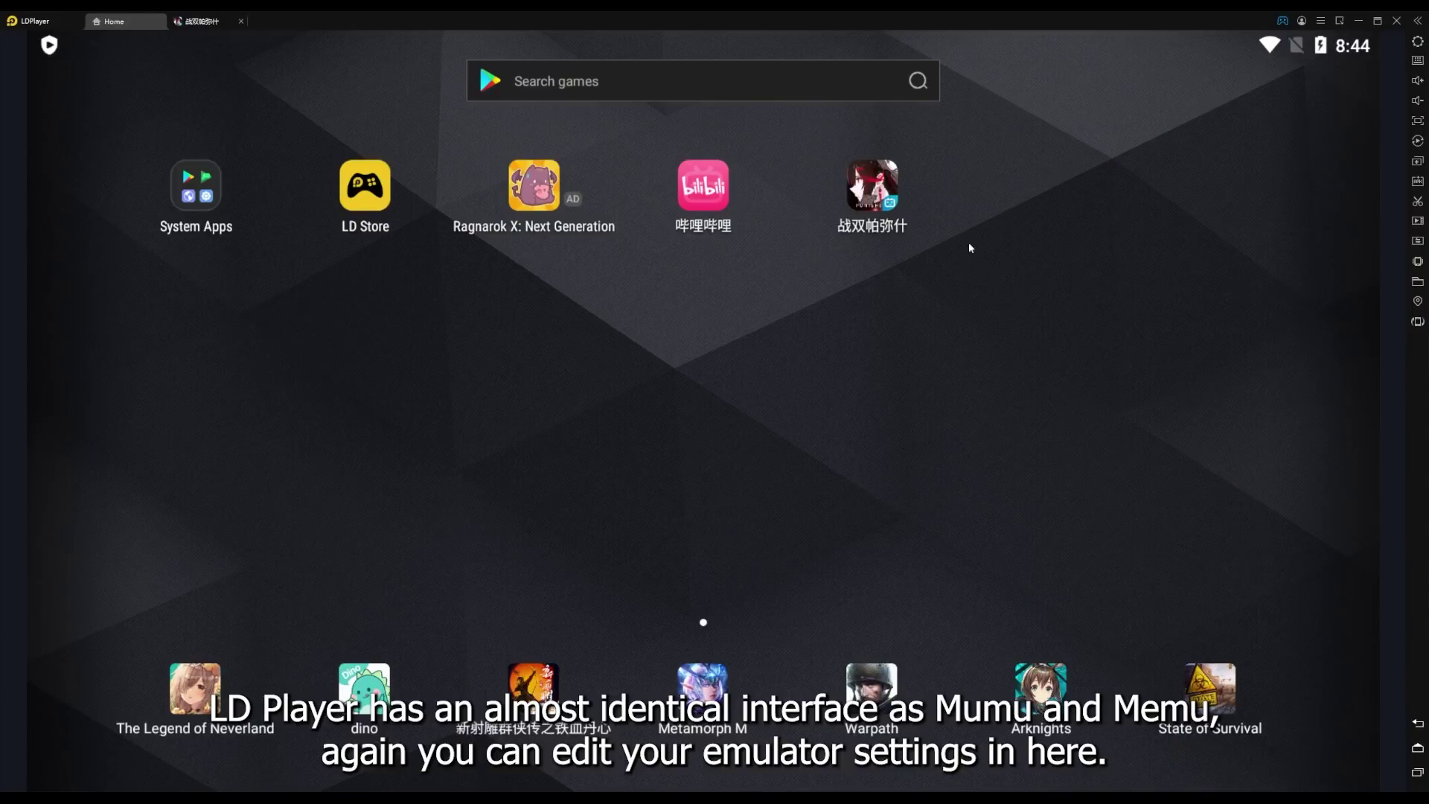
Look through LDPlayer's settings, from the resolution and game options to the network, shortcuts, wallpaper and other settings.
click(1419, 43)
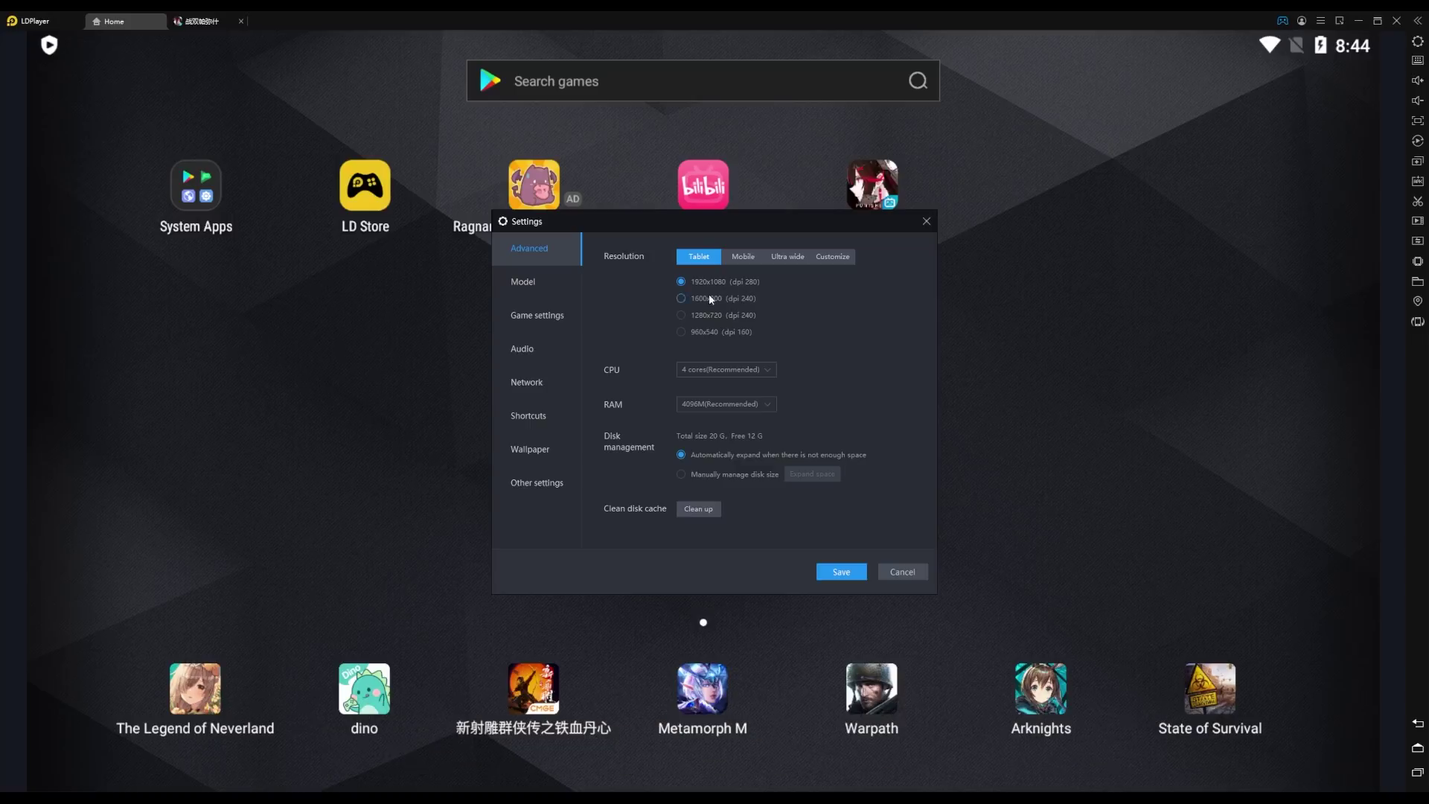
click(530, 280)
click(527, 317)
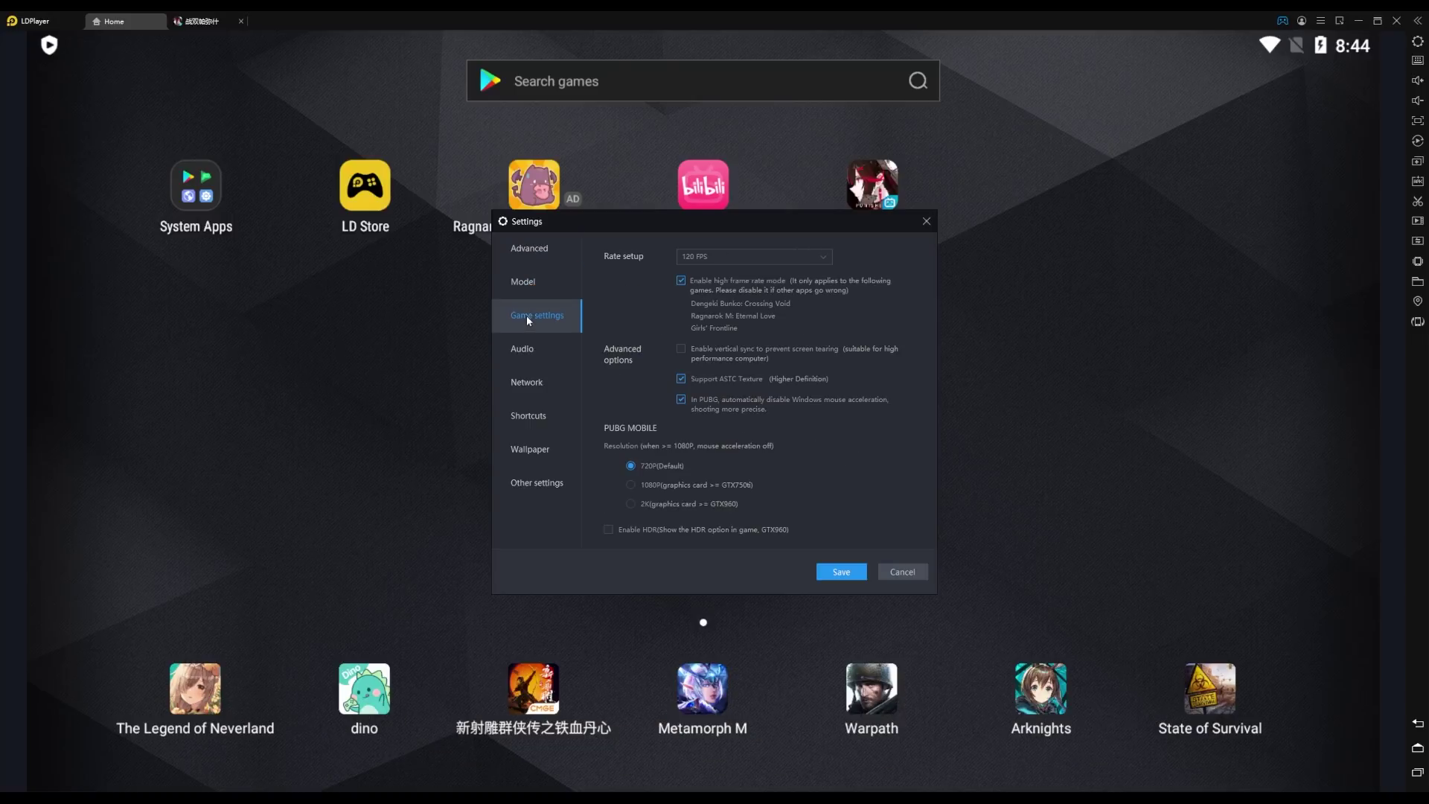
click(543, 361)
click(538, 391)
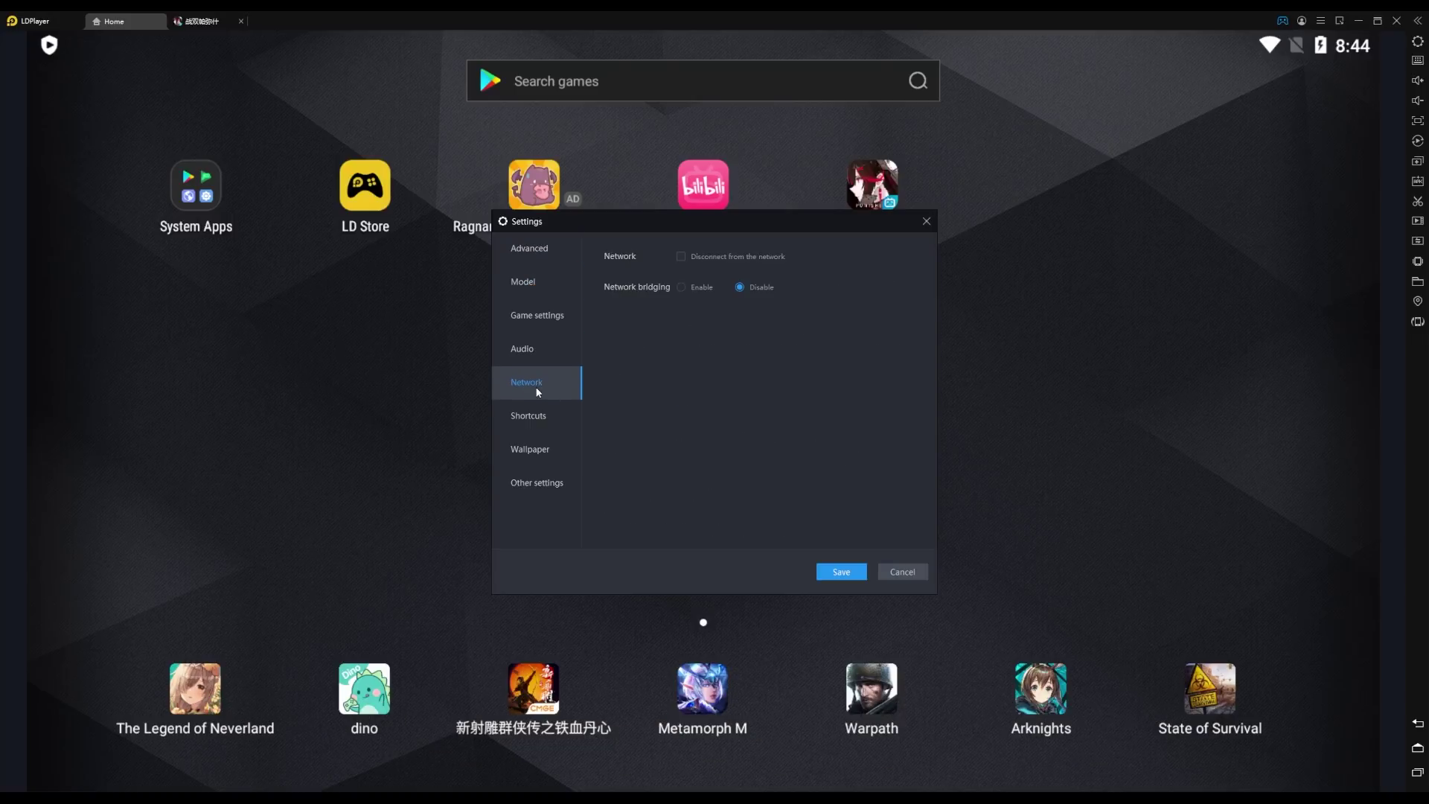
click(533, 422)
click(535, 454)
click(542, 485)
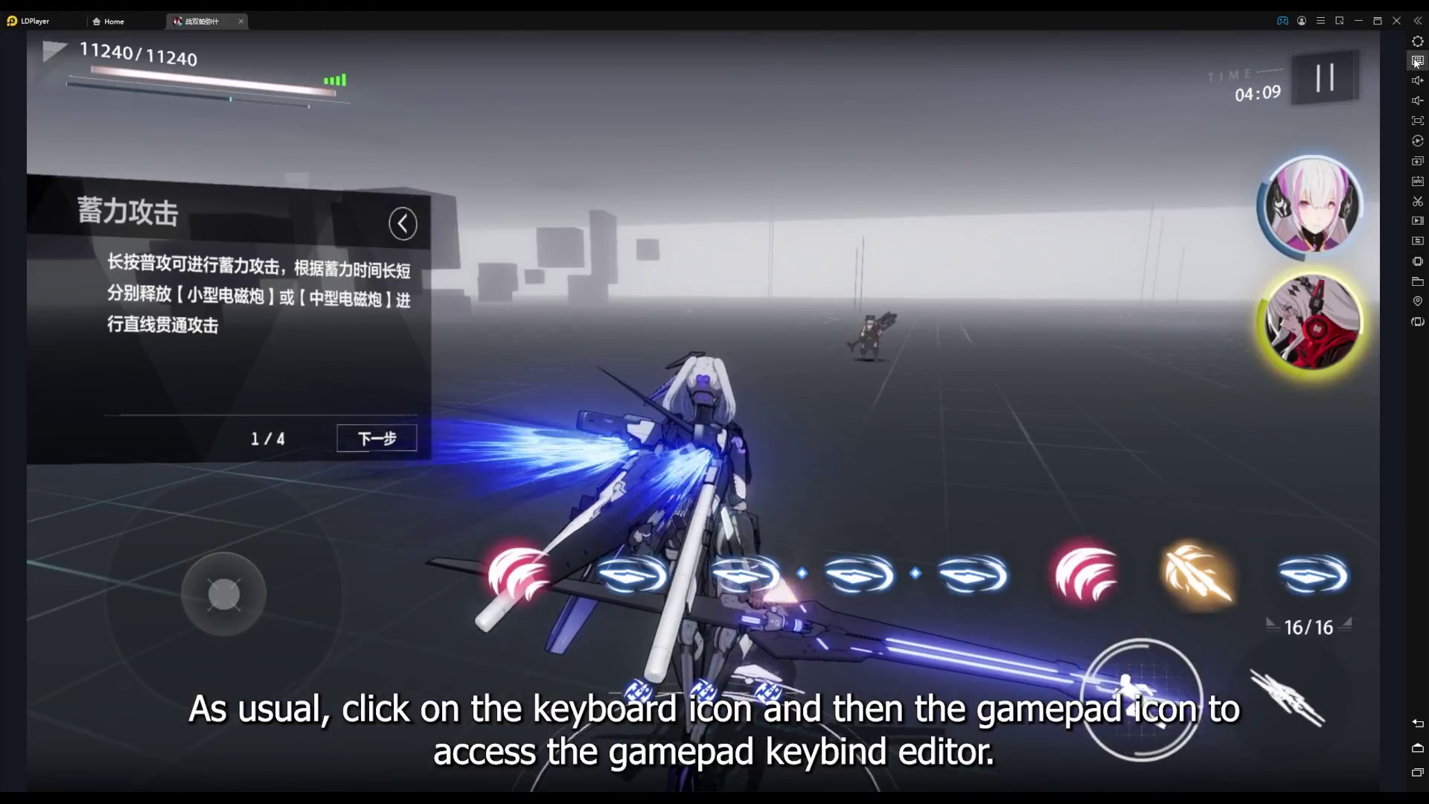
Open the gamepad mapping editor and bind LB and RB to the upper and lower character portraits.
click(1418, 60)
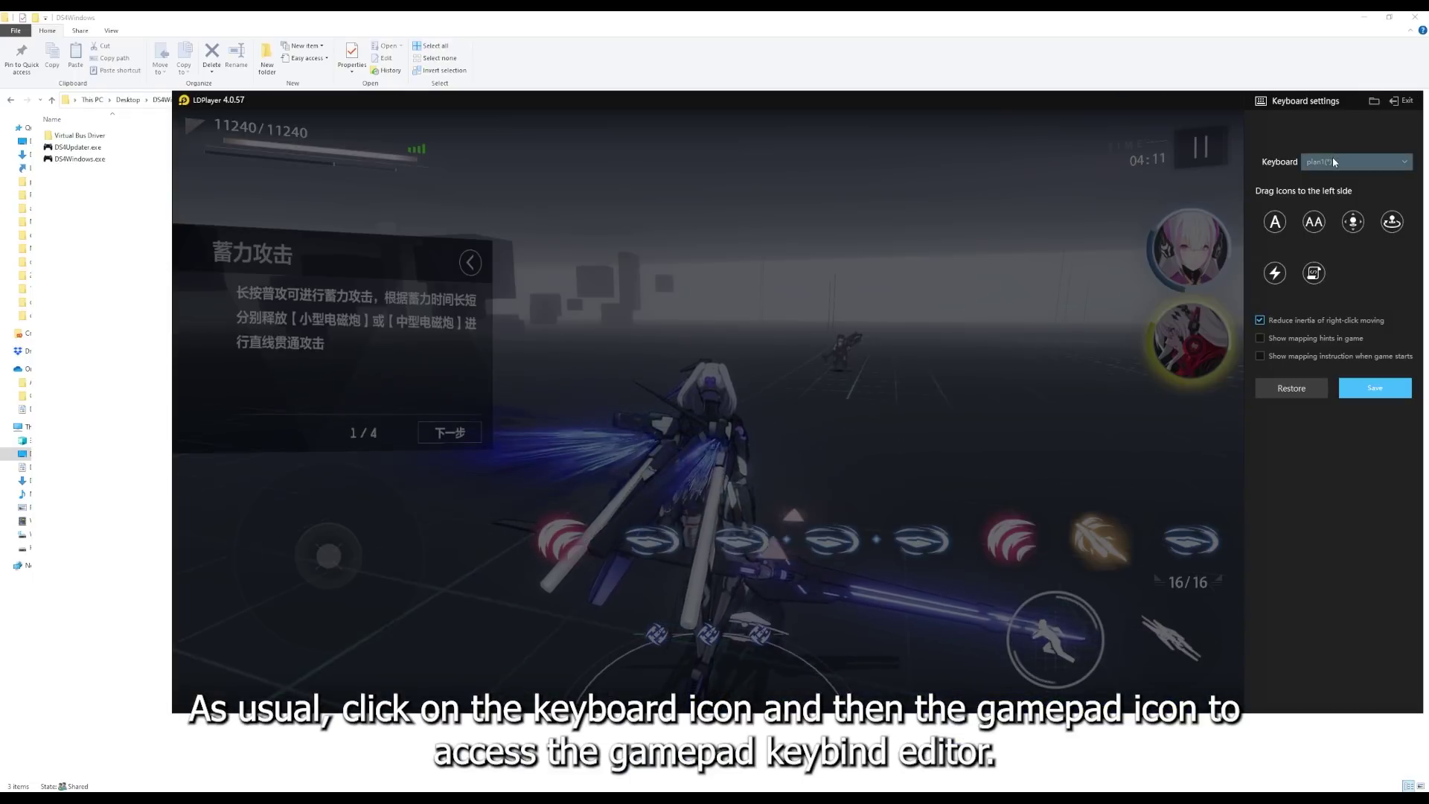
click(1191, 248)
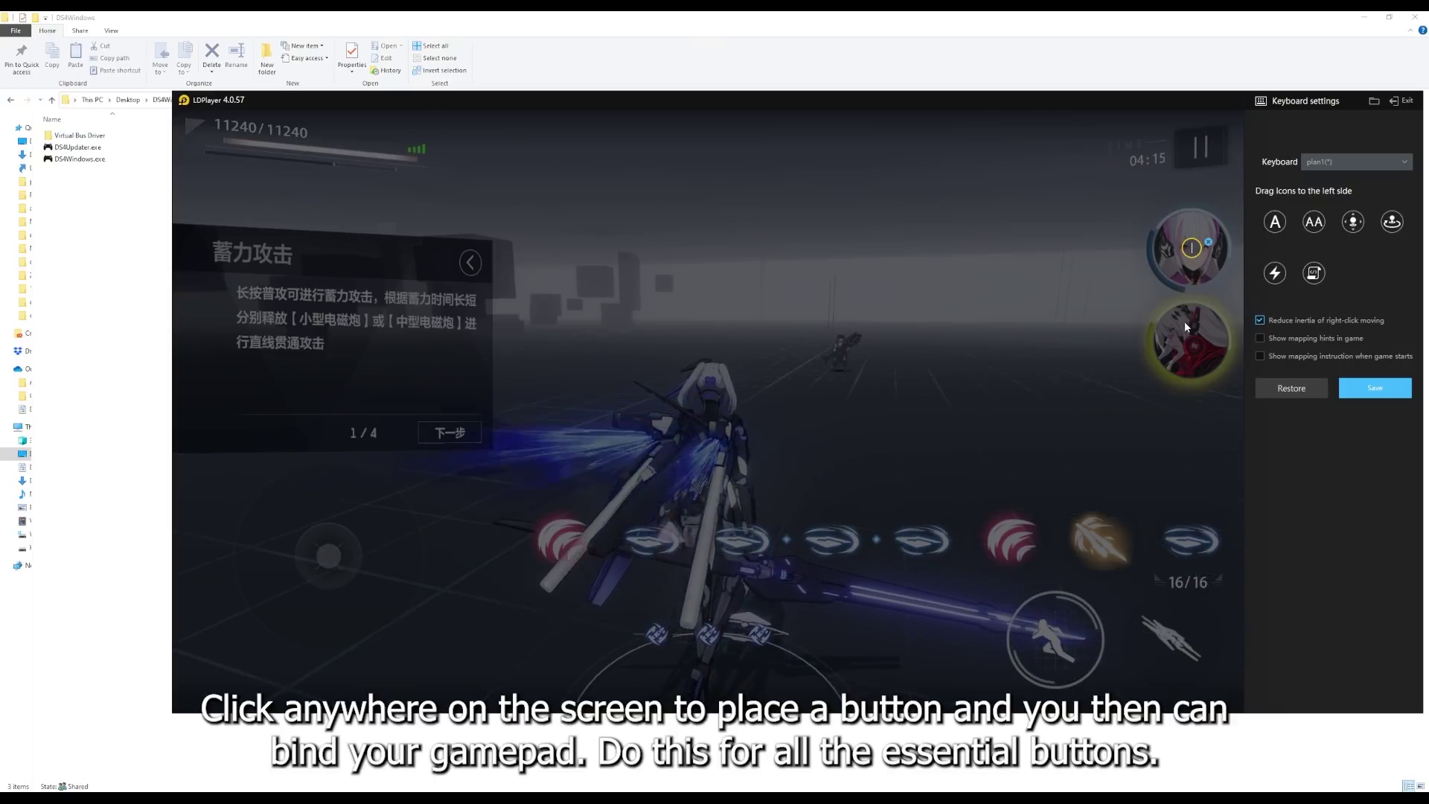
click(1194, 347)
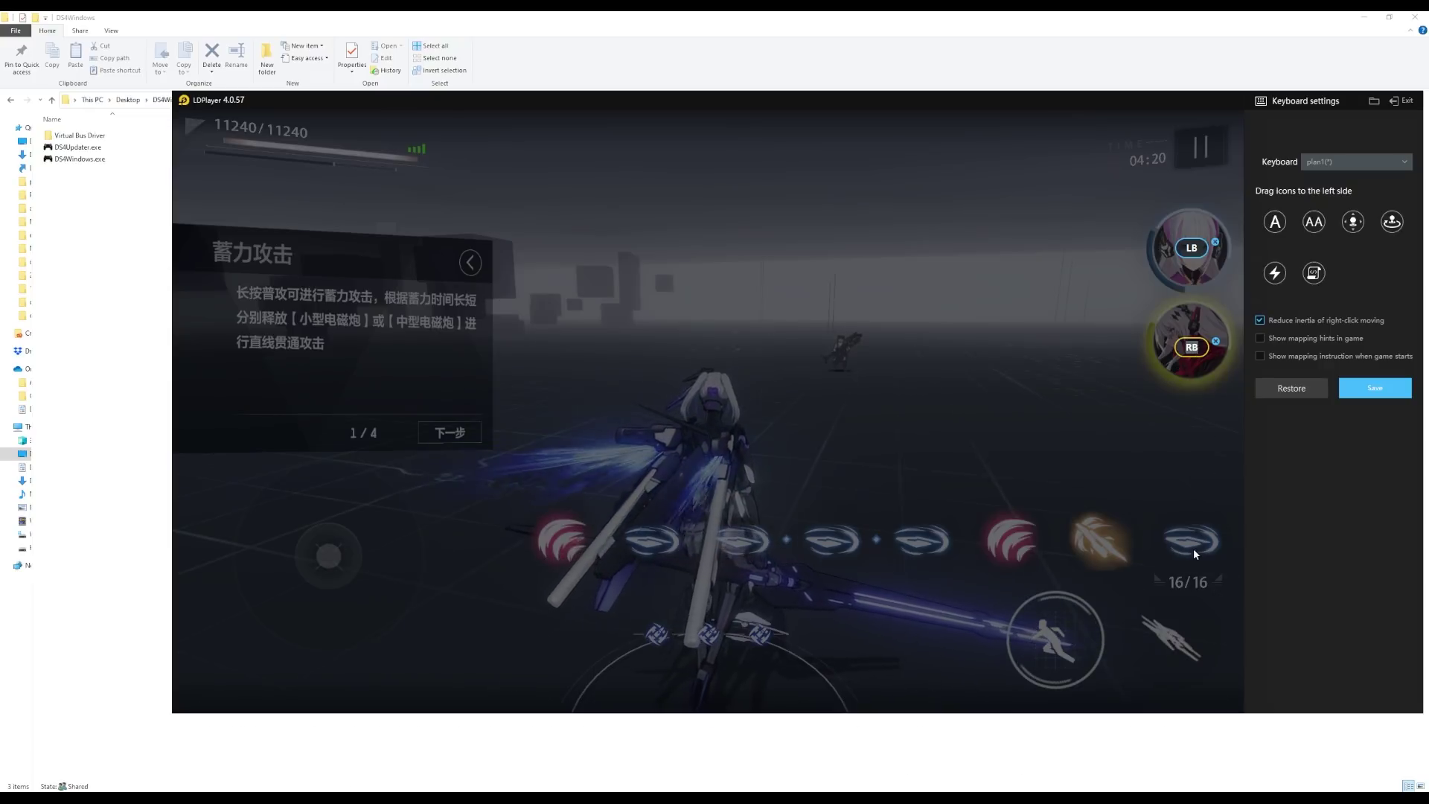
Bind the skill orbs from right to left to B, Left wheel down, RT, LT and the D-pad's right, up, down and left.
click(1191, 544)
click(1098, 540)
click(1013, 536)
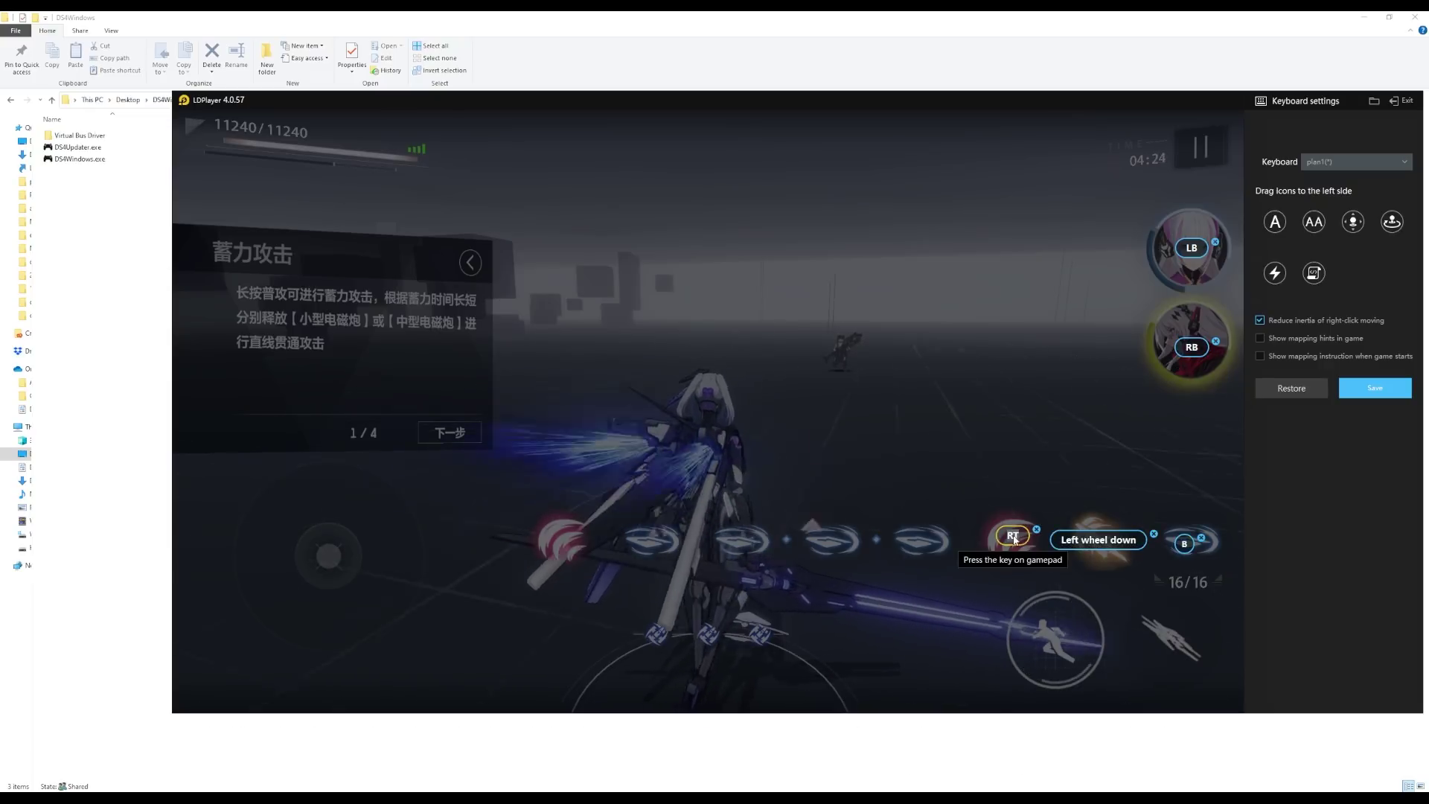
click(916, 539)
click(831, 543)
click(737, 545)
click(653, 540)
click(566, 538)
Bind gamepad X to the weapon icon, A to the running figure and Y to the empty spot beside it.
click(1176, 642)
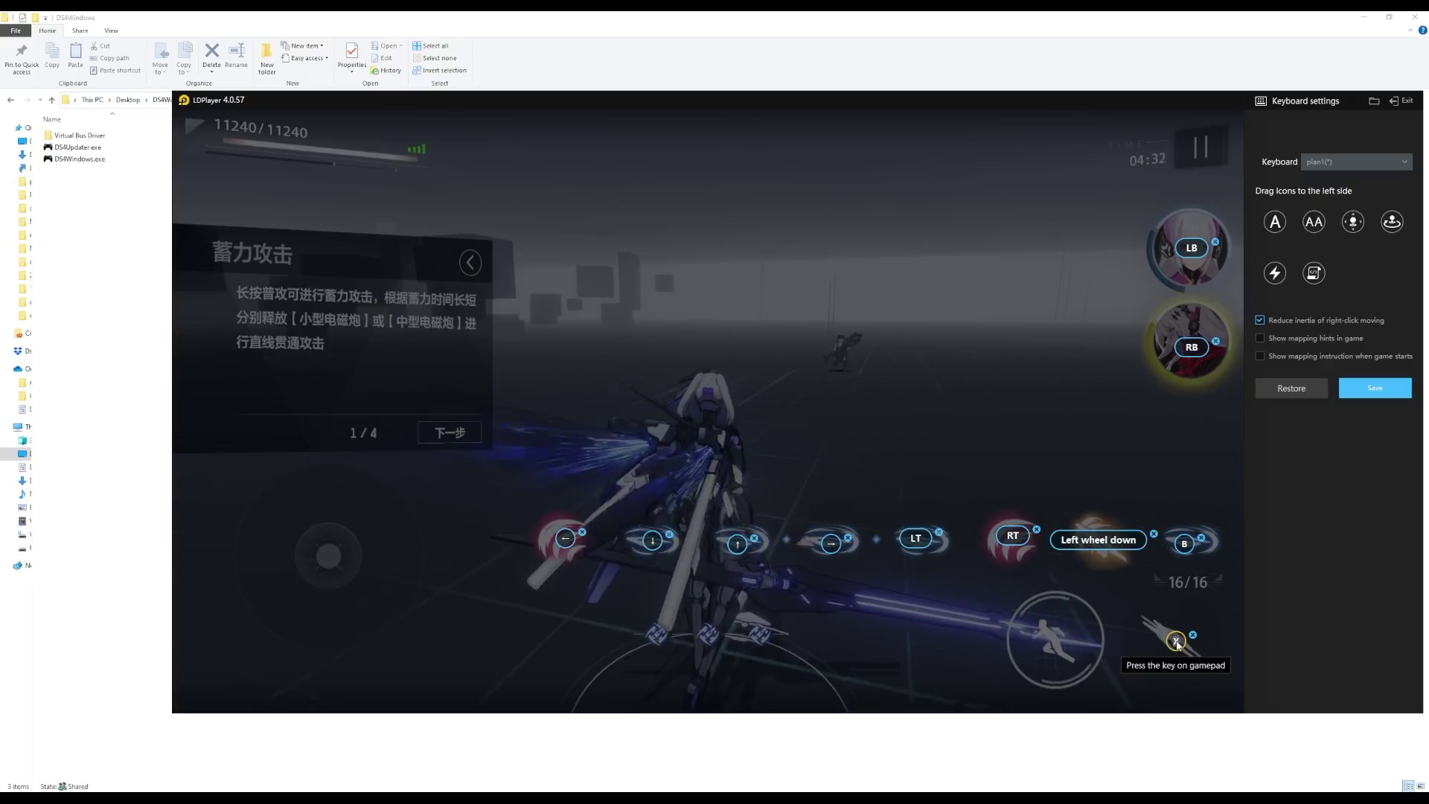
click(1060, 634)
click(936, 634)
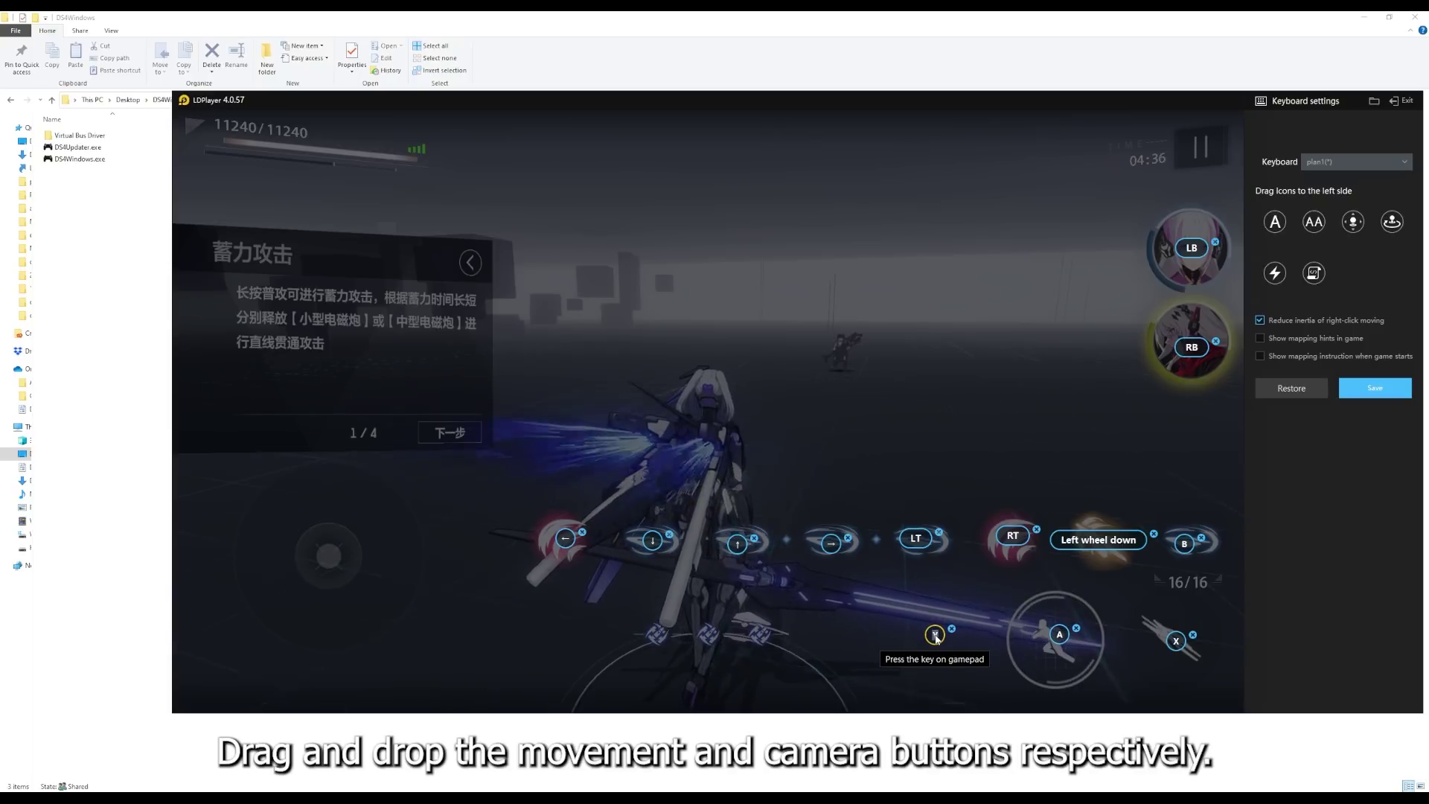
key(y)
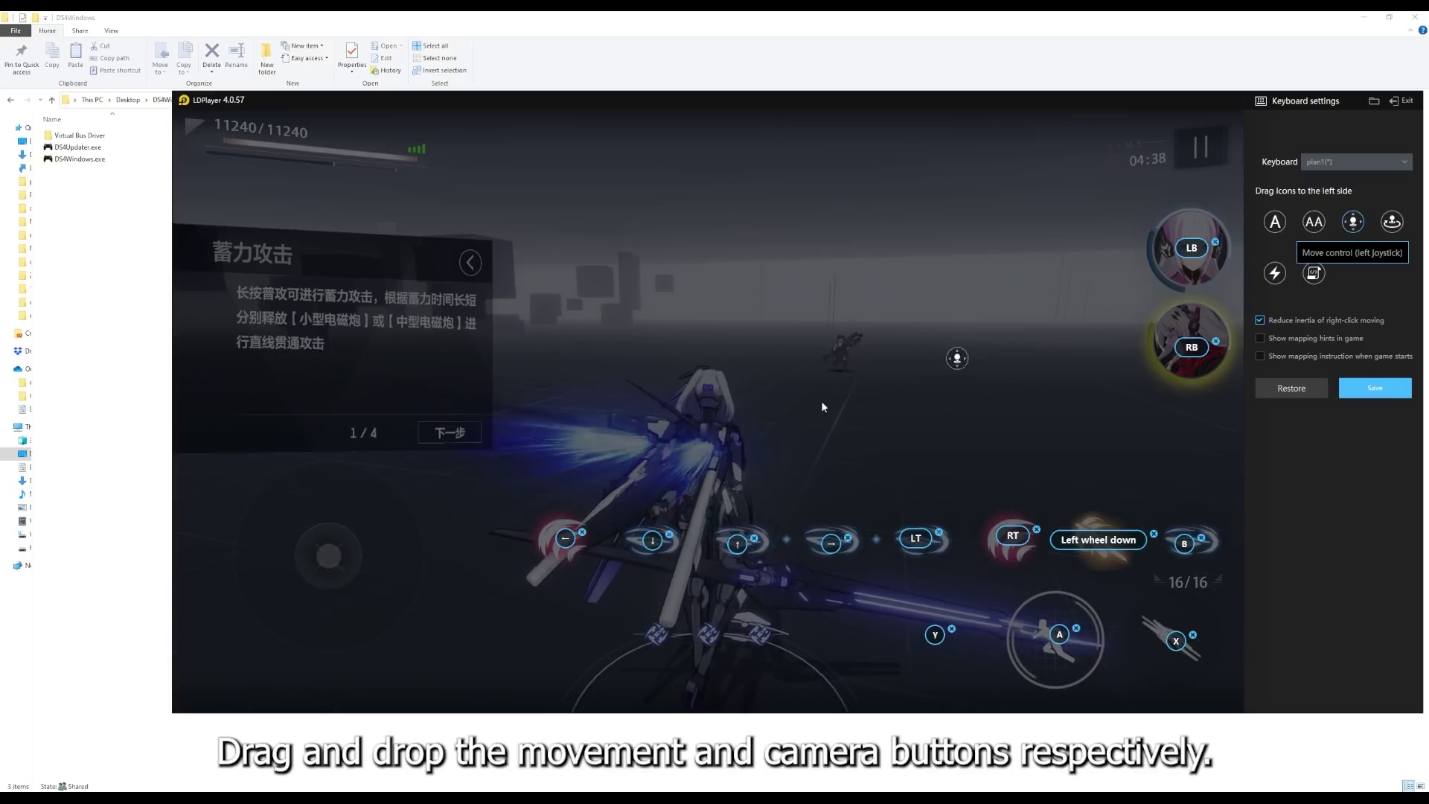
Place the left joystick move control on the movement joystick and a joystick view control beside the character's head, and save the gamepad mapping.
drag(824, 408, 329, 556)
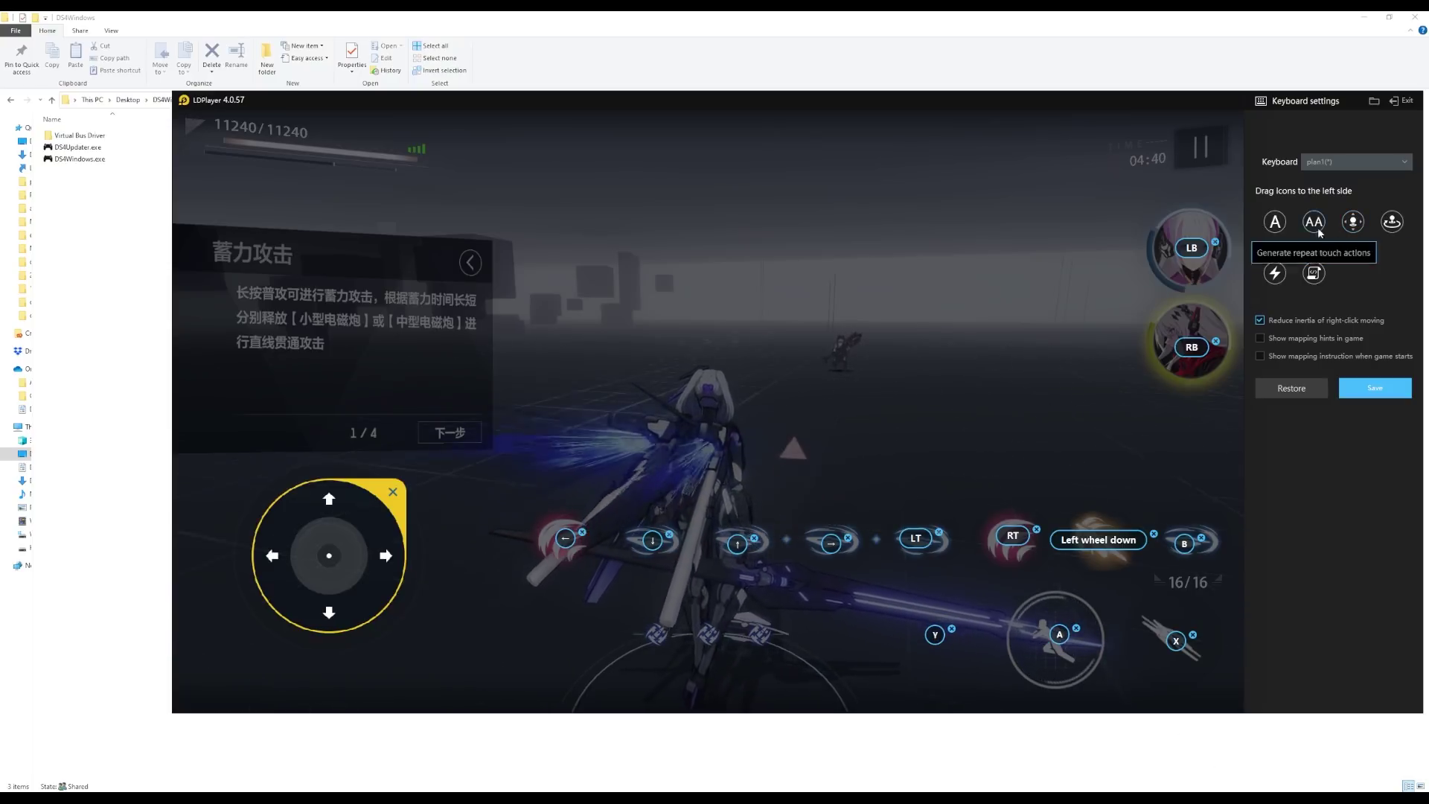
drag(1392, 221, 769, 381)
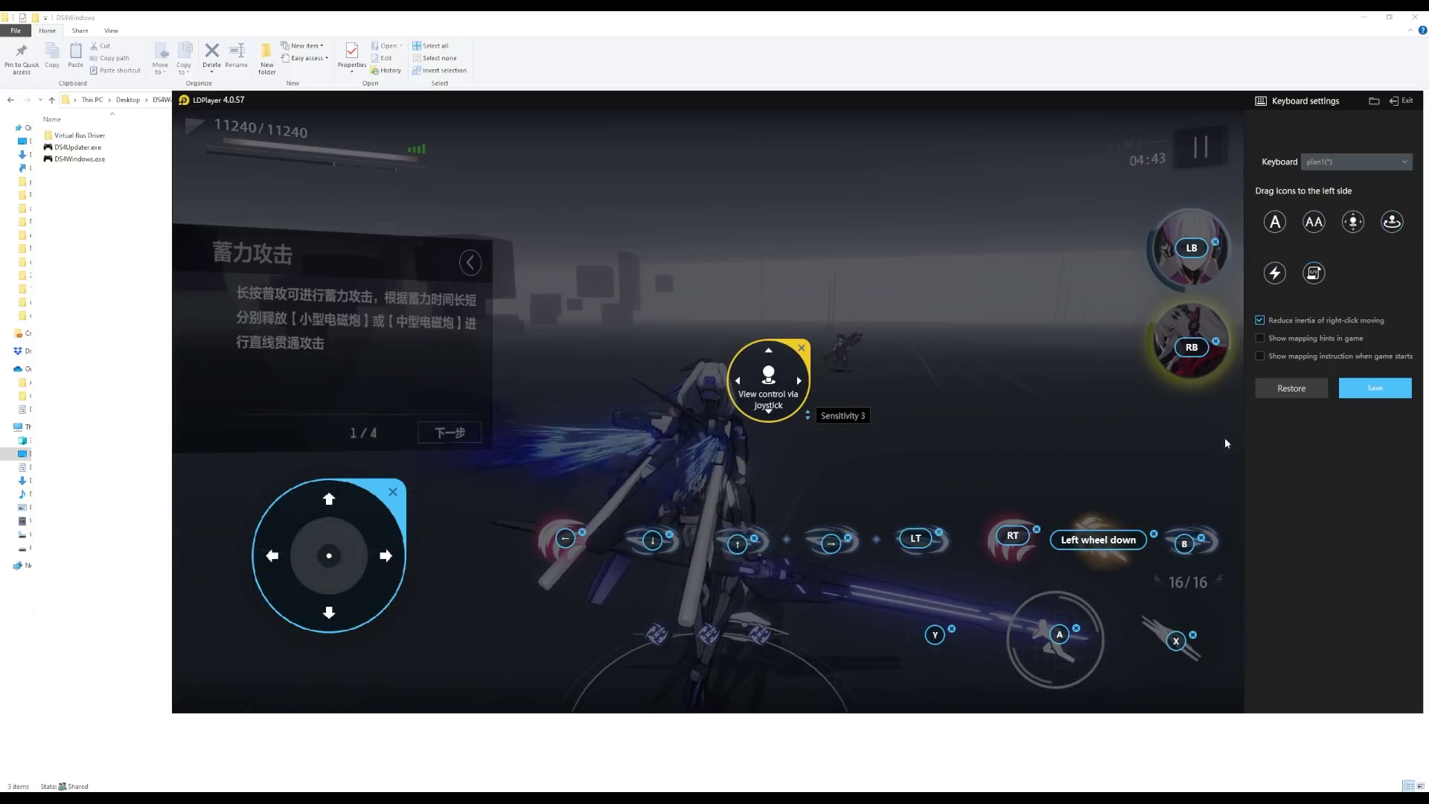
click(1376, 389)
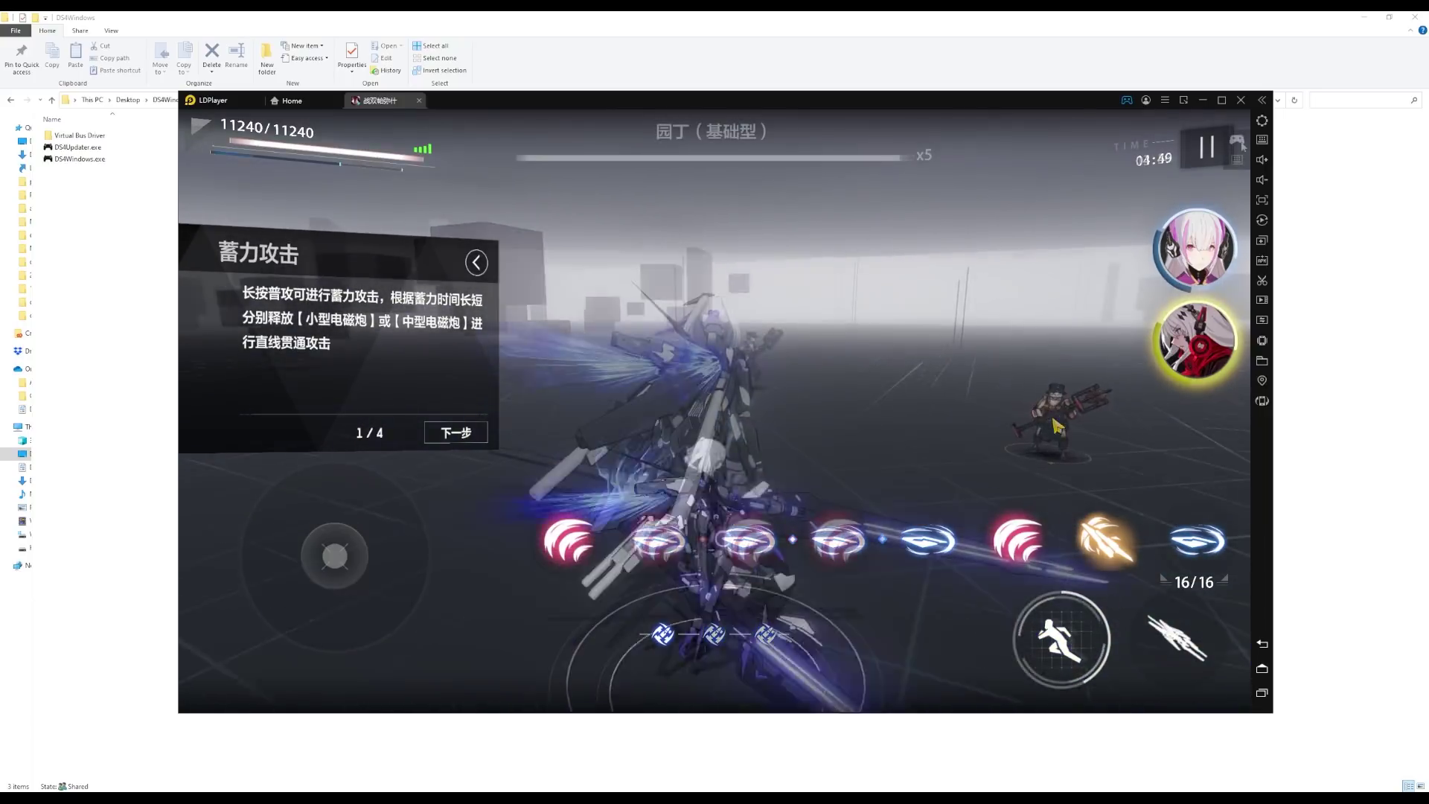
Reopen the gamepad mapping, enable Show mapping hints in game and save.
click(1262, 139)
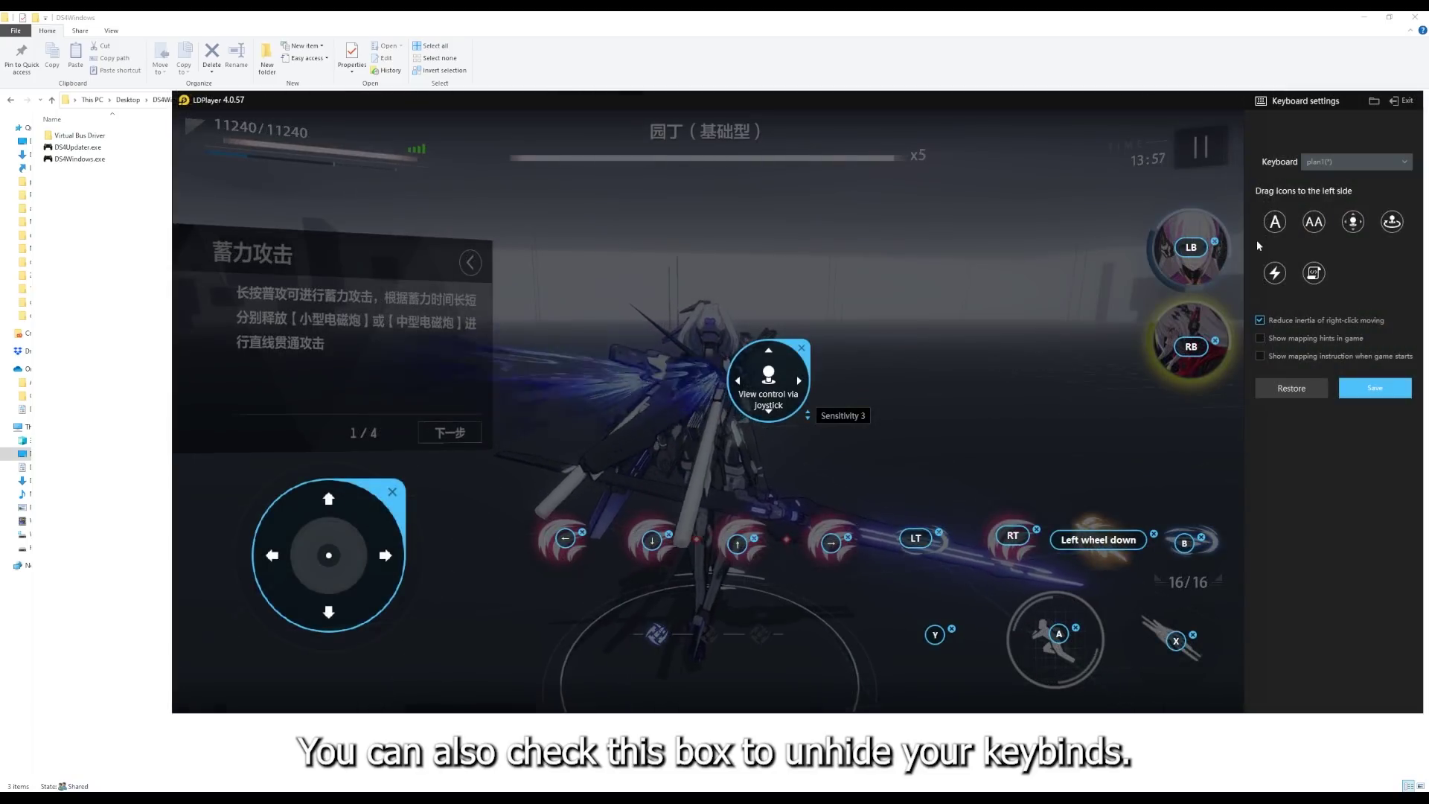
click(1312, 337)
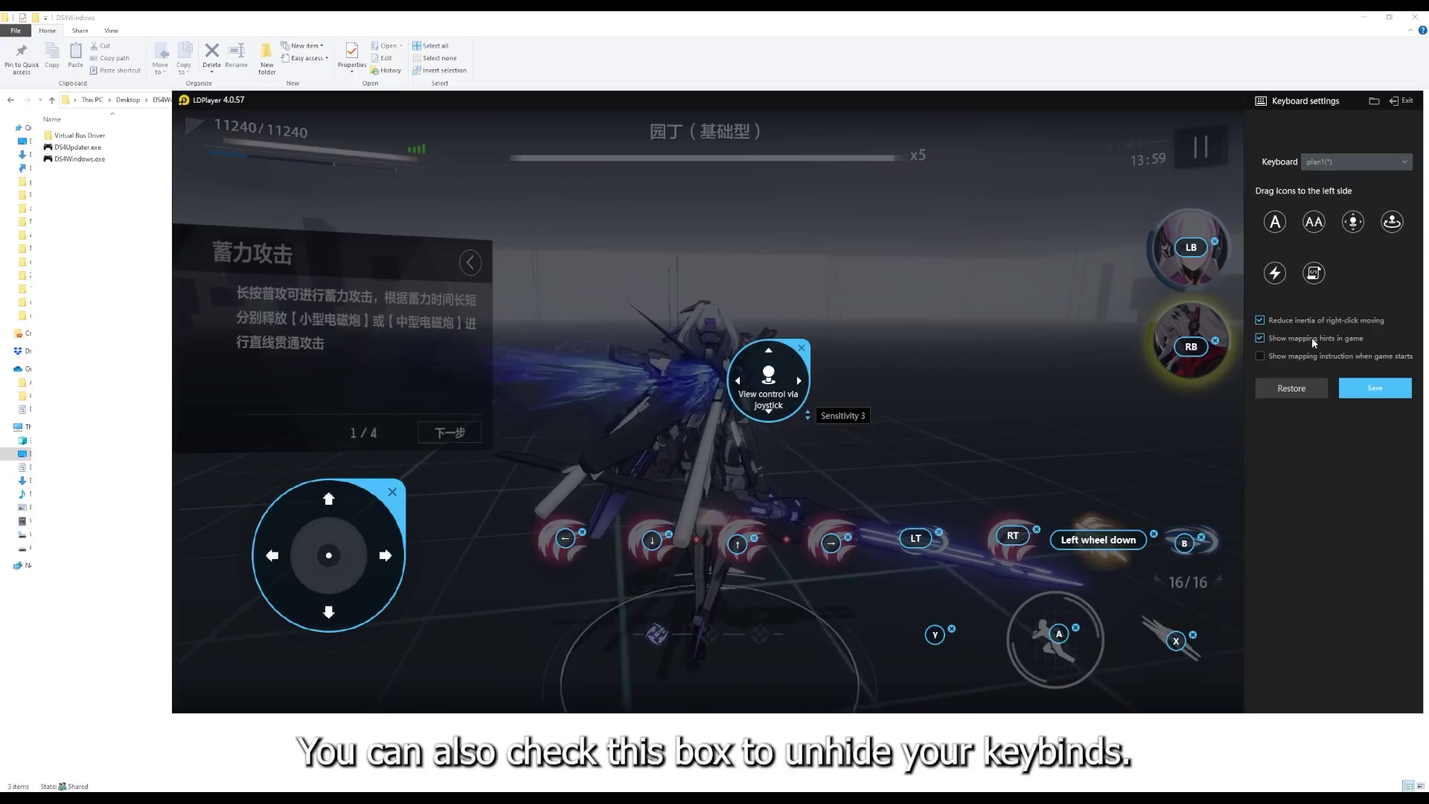
click(1379, 393)
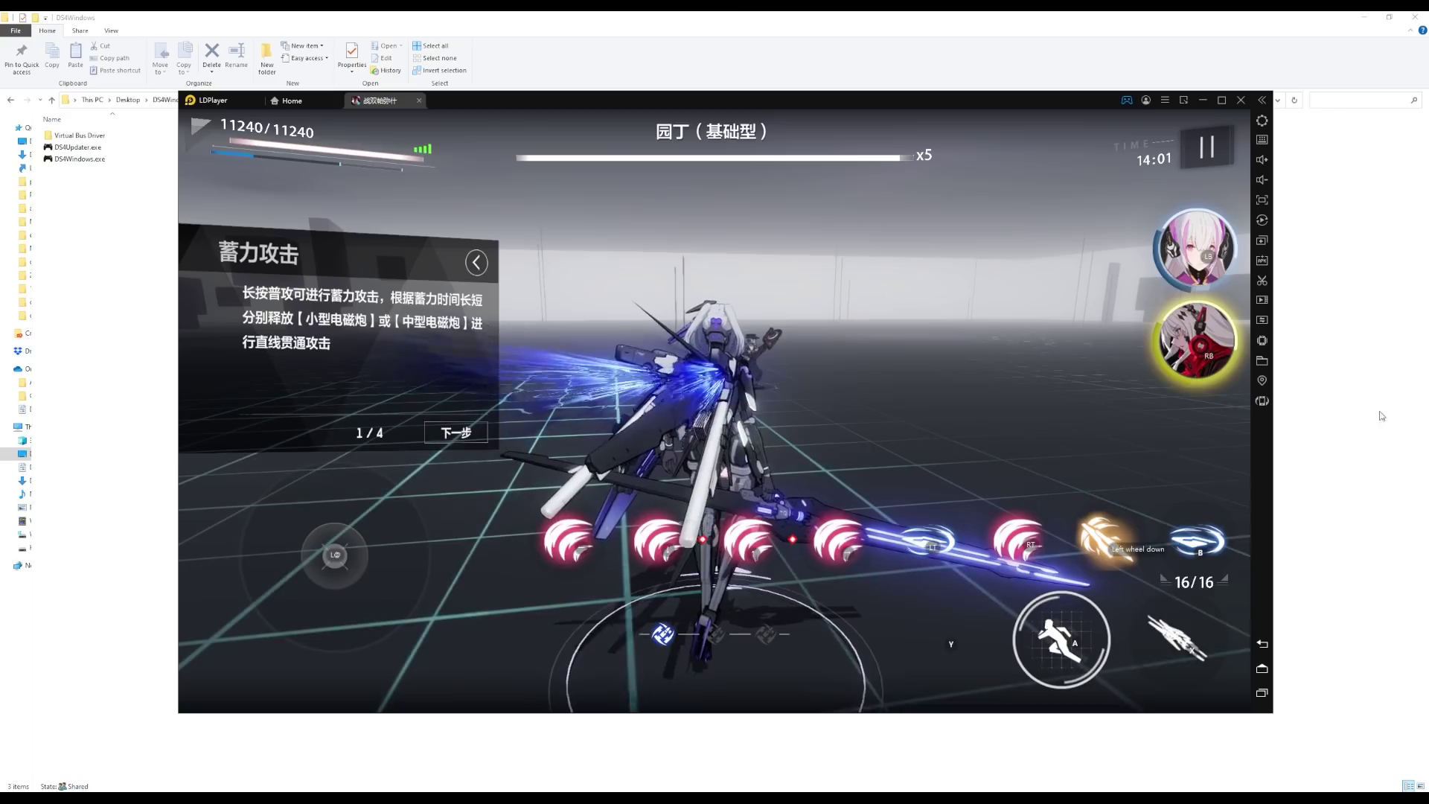
drag(892, 373, 850, 438)
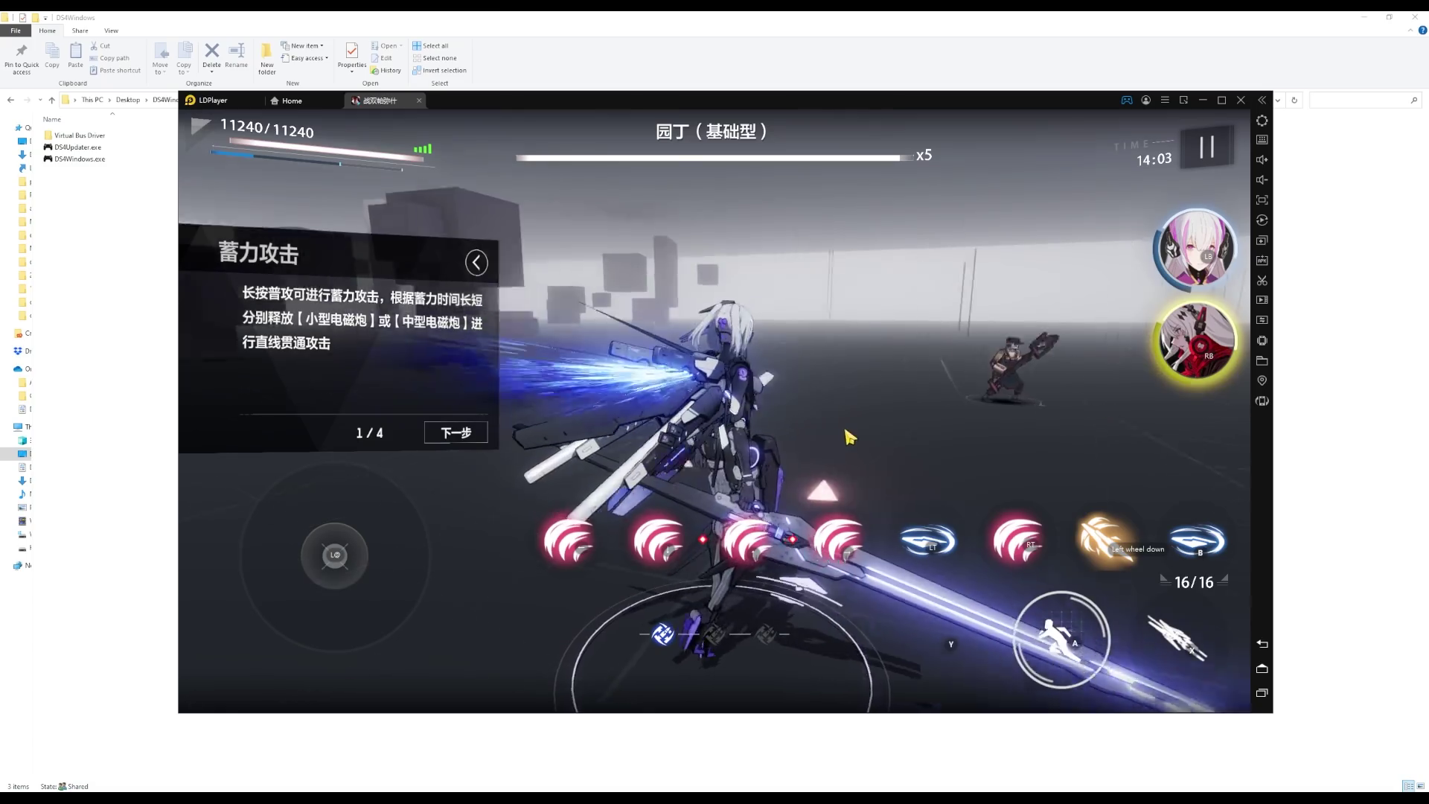
click(759, 539)
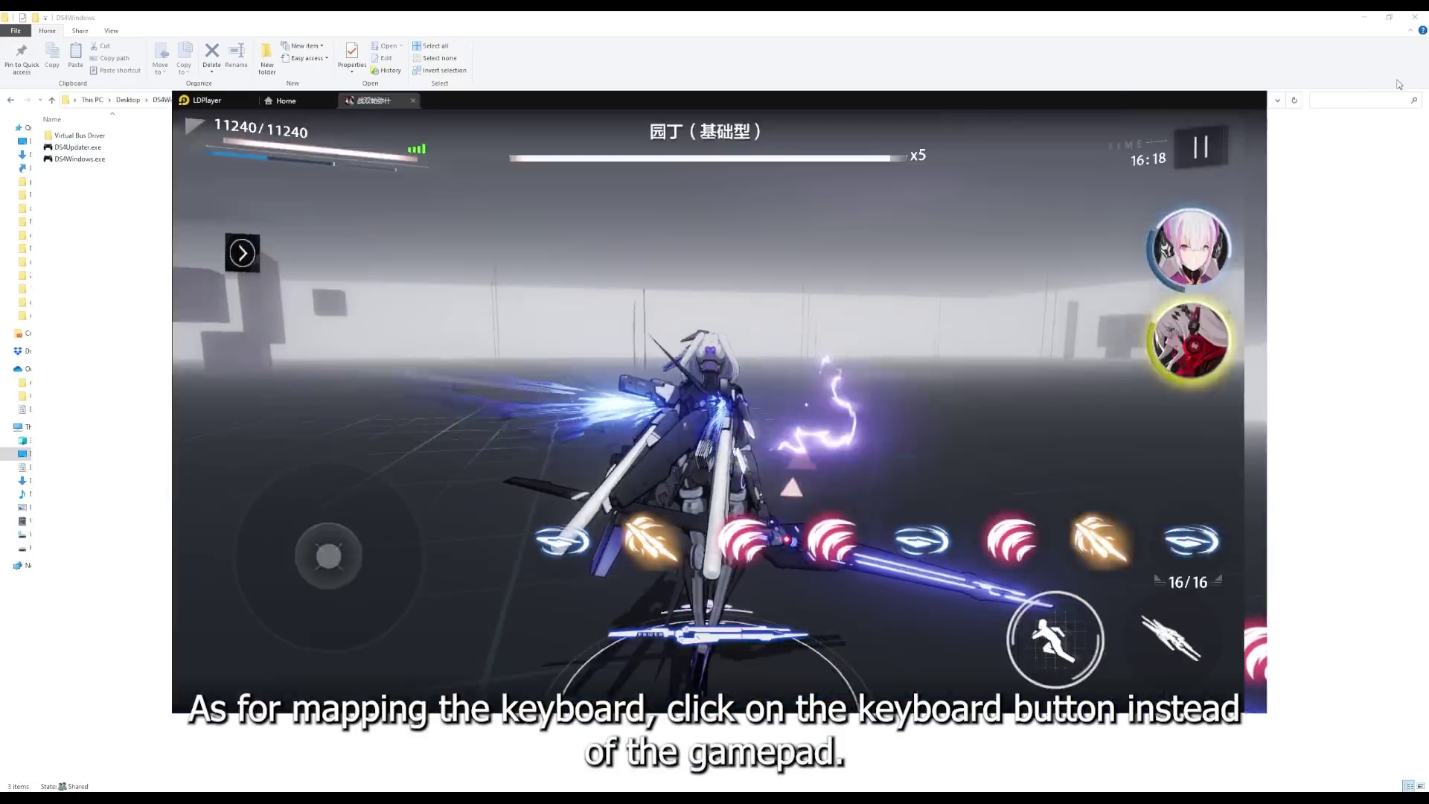
Open the keyboard mapping editor and bind Q and E to the upper and lower character portraits.
click(1394, 81)
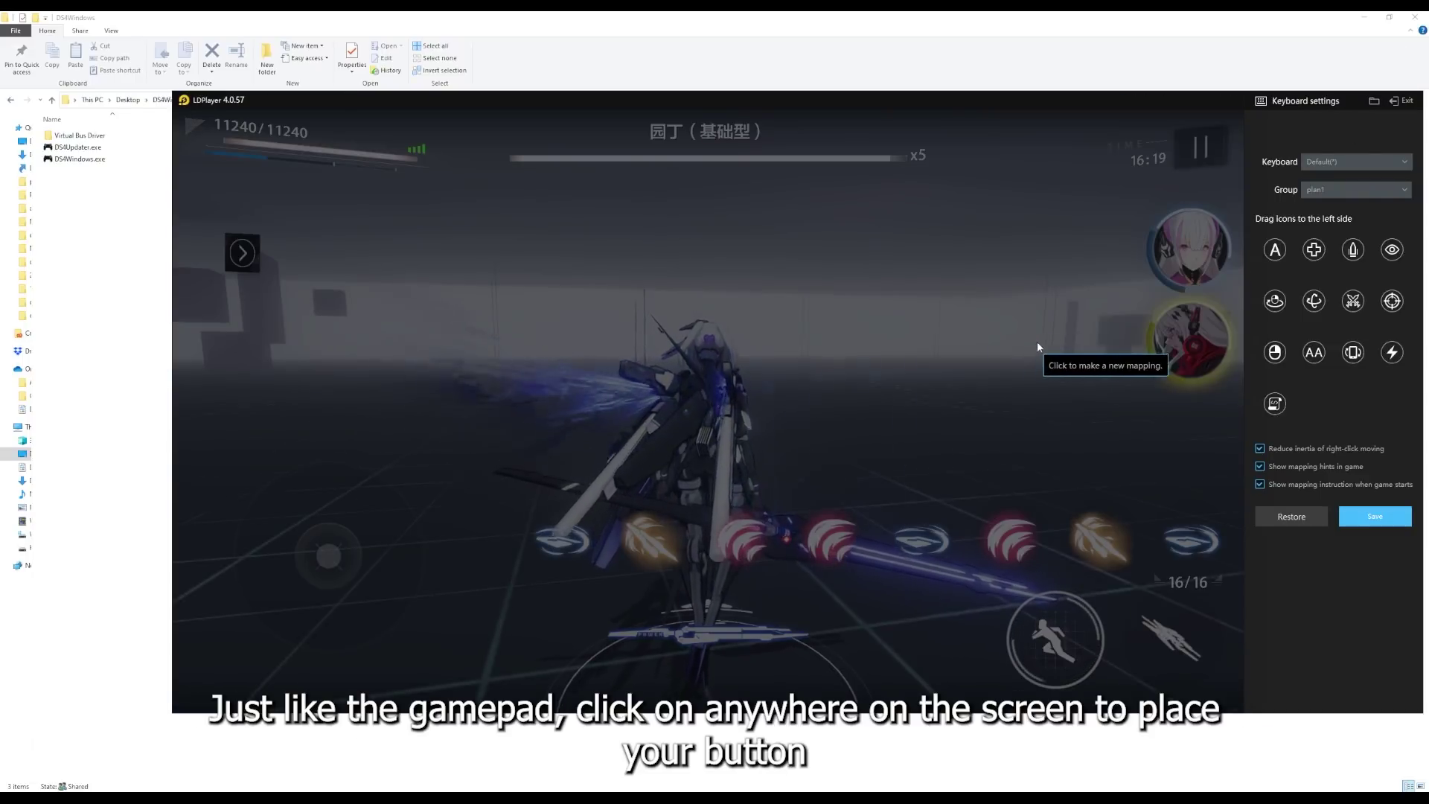
click(1190, 252)
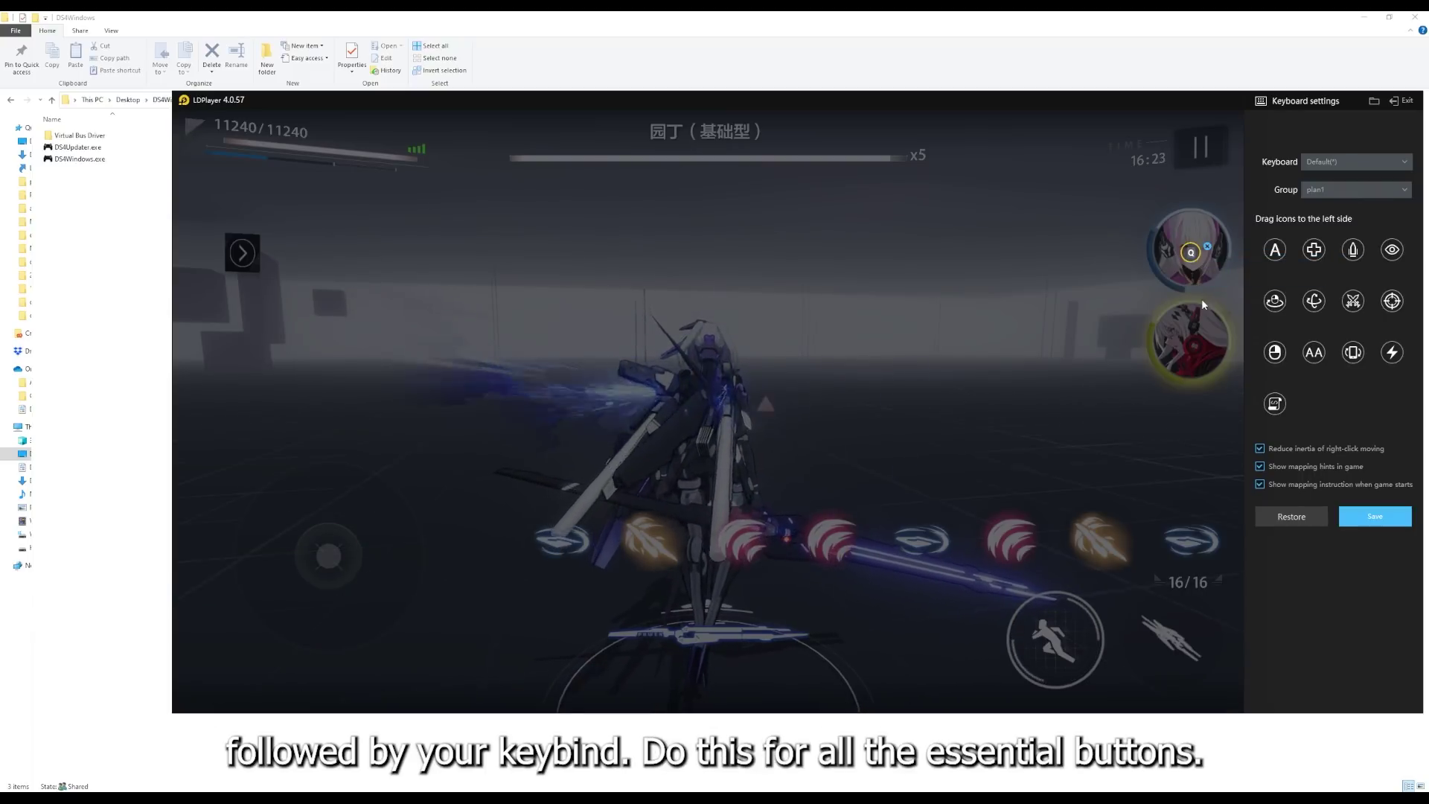
click(1193, 344)
key(e)
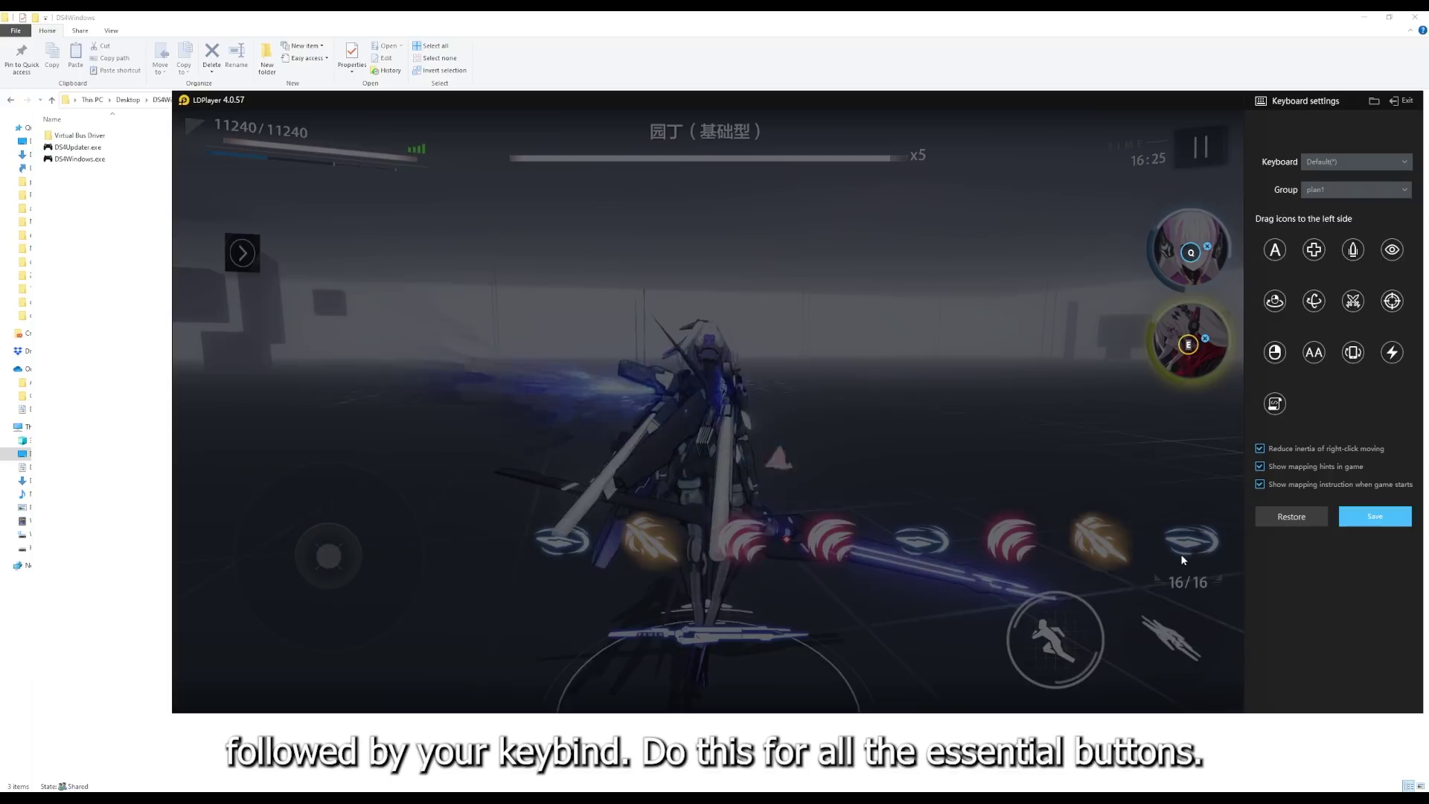
Bind keys 1 to 8 to the eight skill orbs from right to left.
click(1188, 549)
key(1)
click(1099, 539)
key(2)
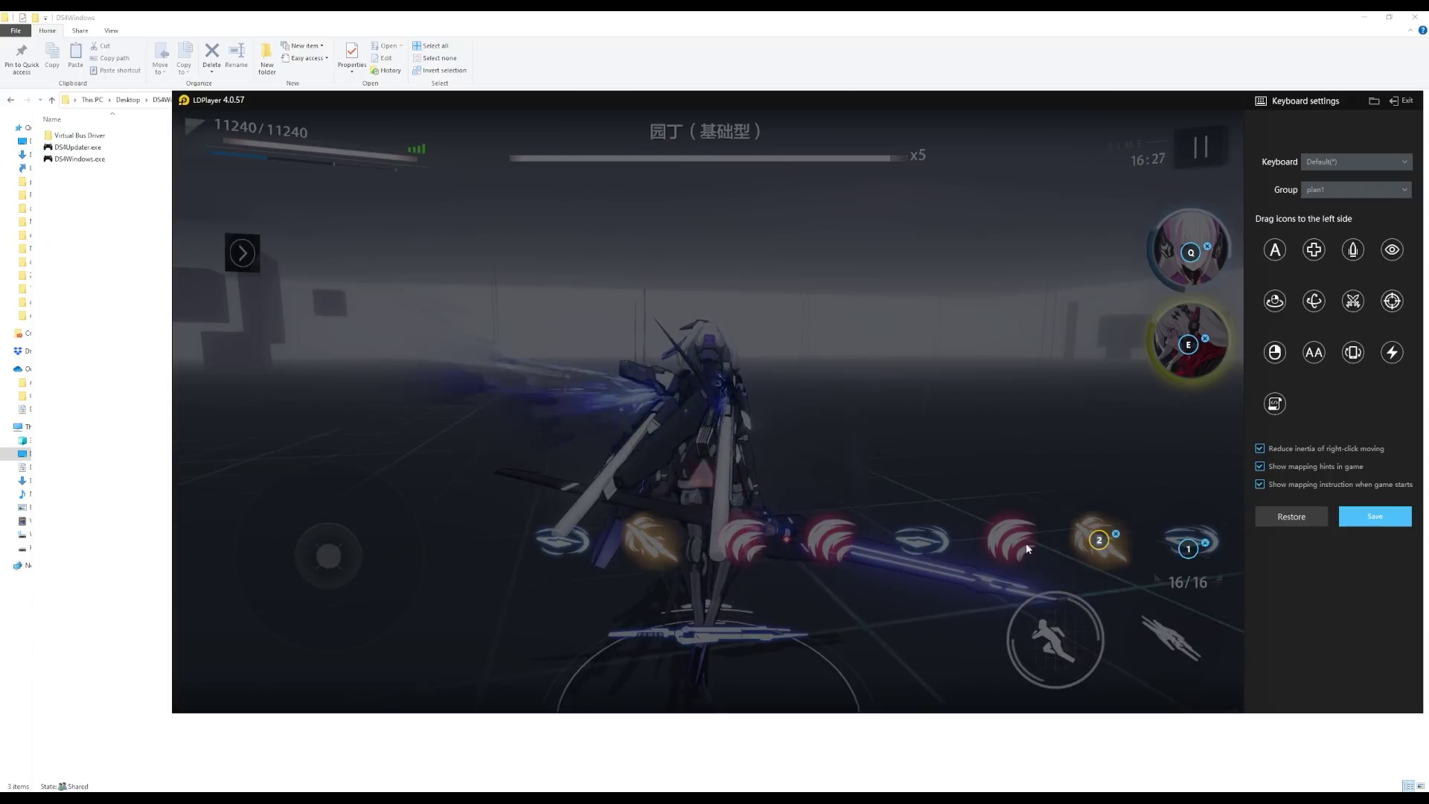
click(1017, 541)
key(3)
click(920, 542)
key(4)
click(830, 545)
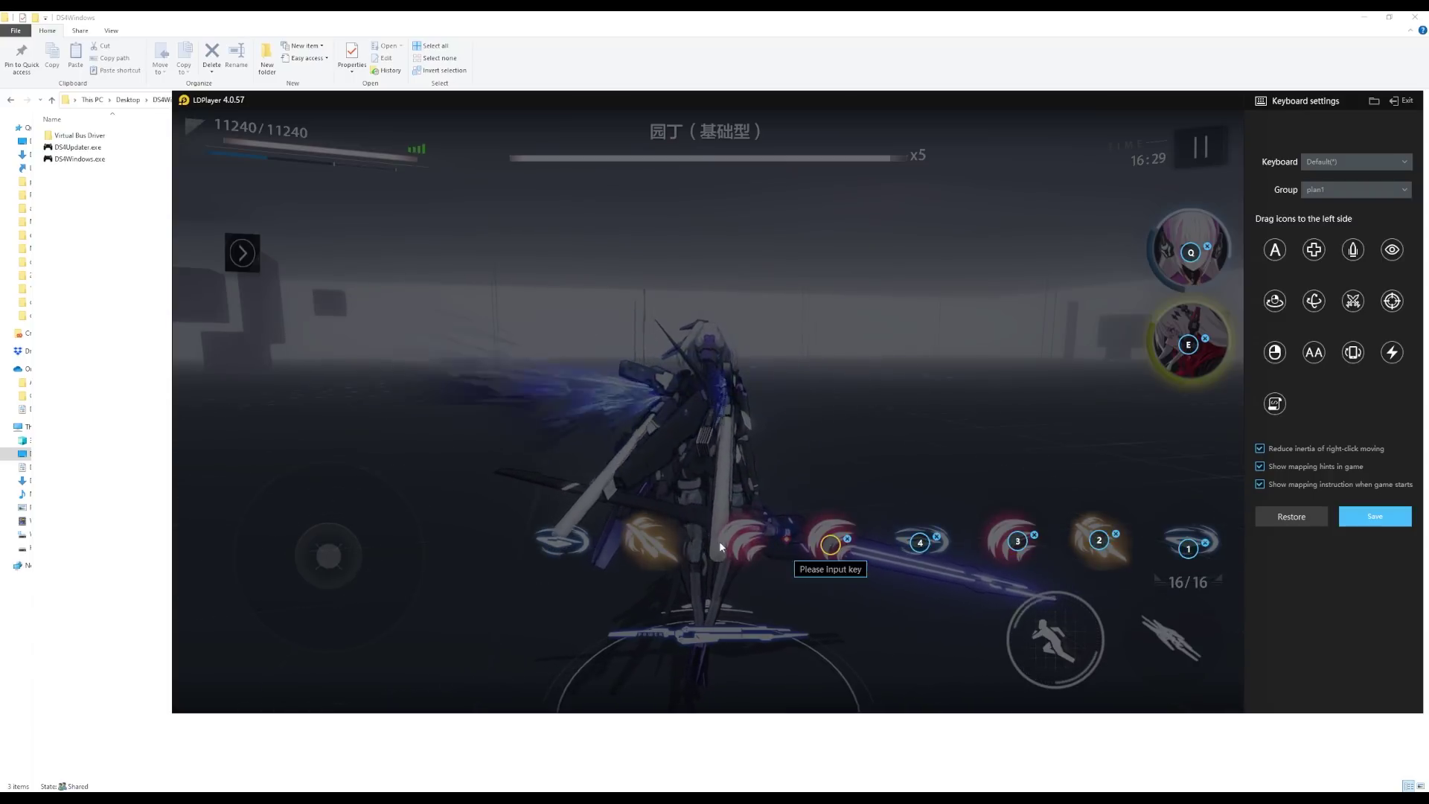
key(5)
click(735, 543)
key(6)
click(651, 539)
key(7)
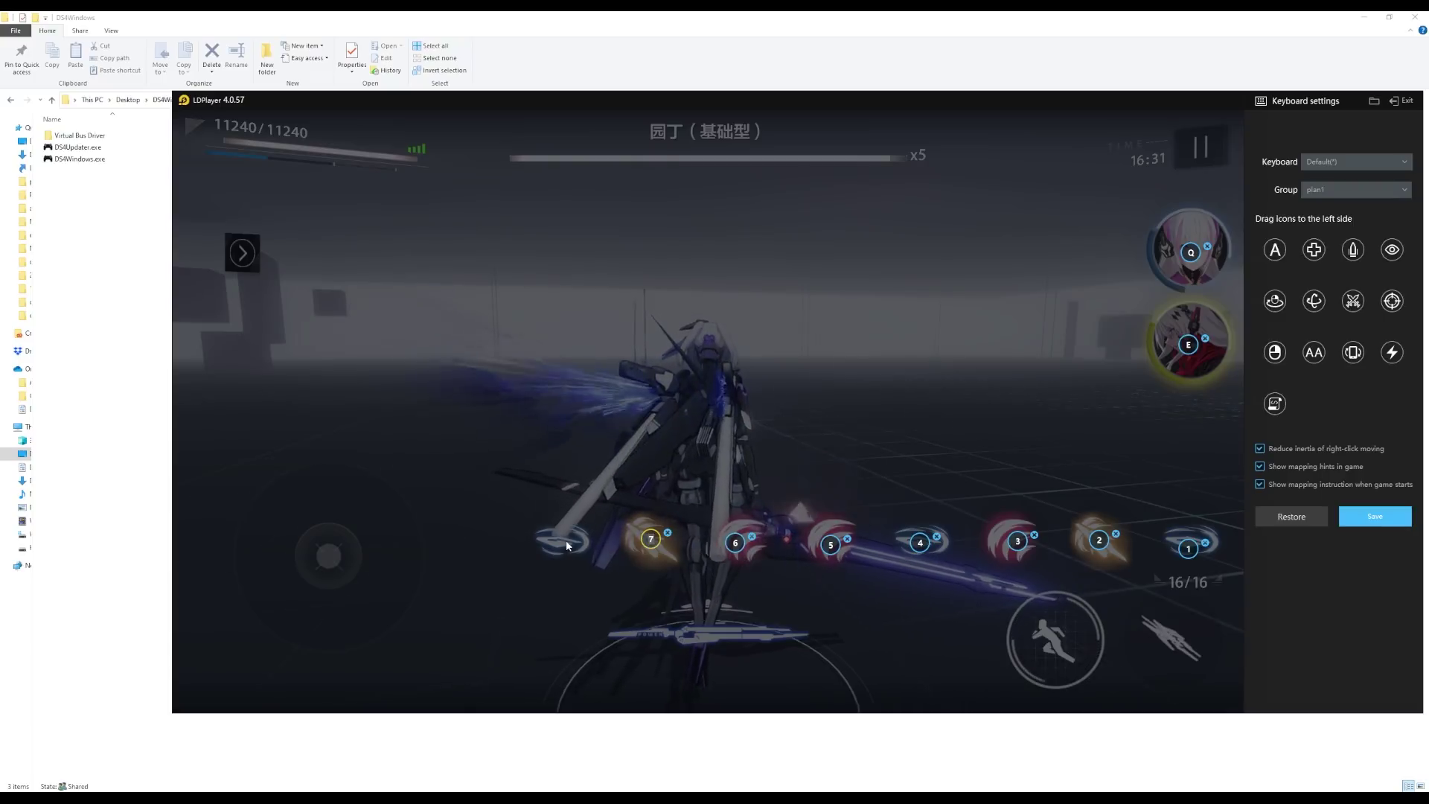
click(566, 543)
key(8)
Bind J to the weapon icon, K to the running figure and L to the empty spot beside it.
click(1179, 641)
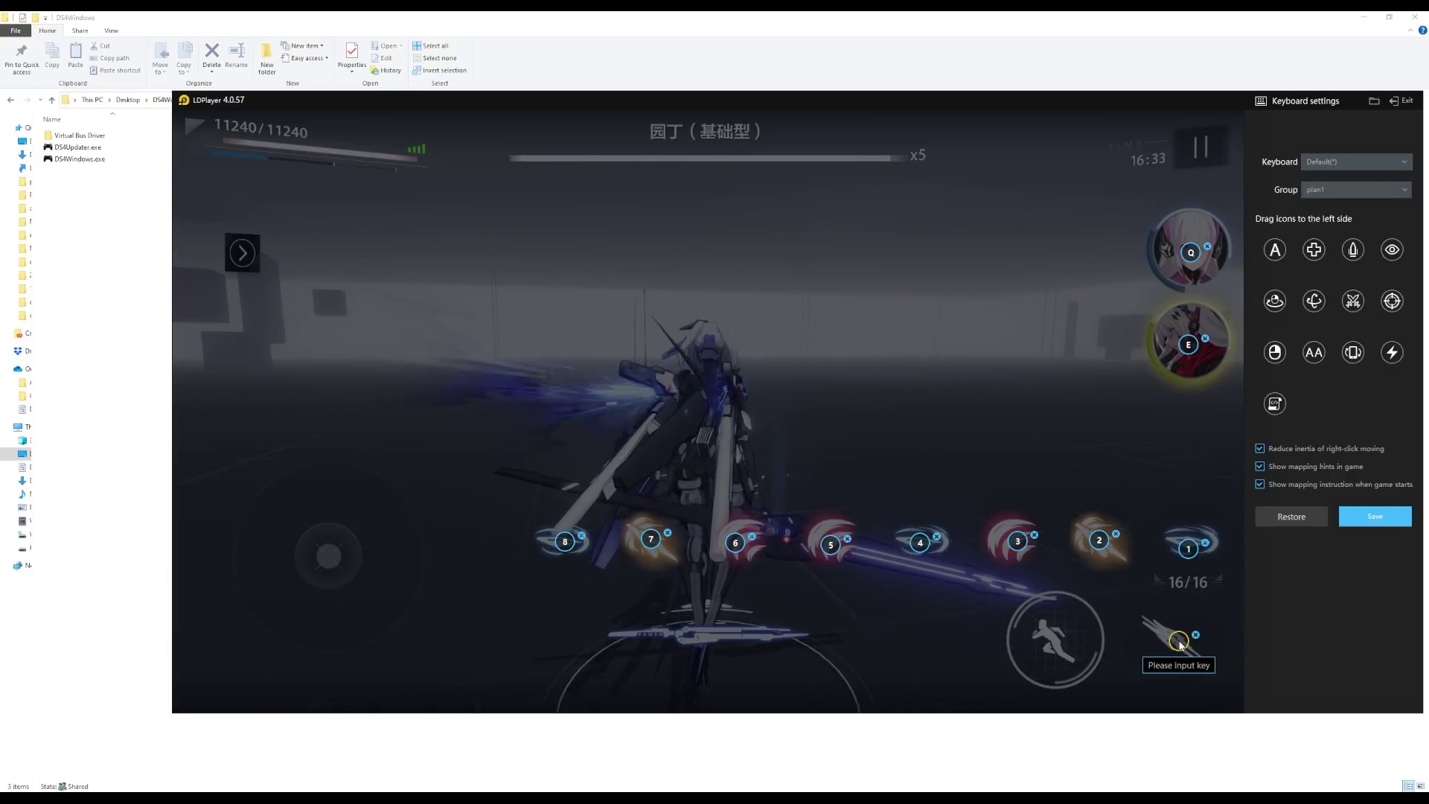
key(j)
click(1050, 639)
key(k)
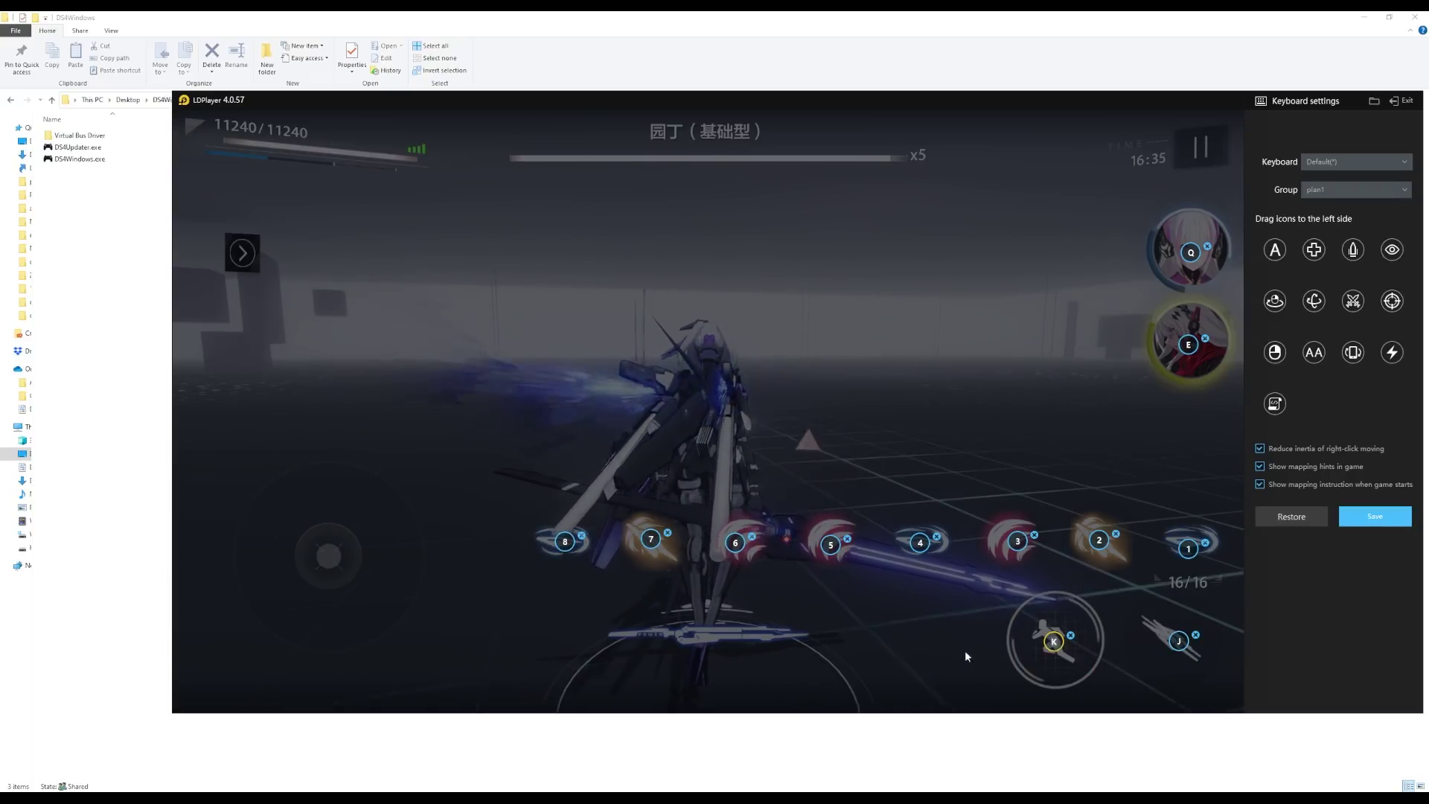
click(917, 641)
key(l)
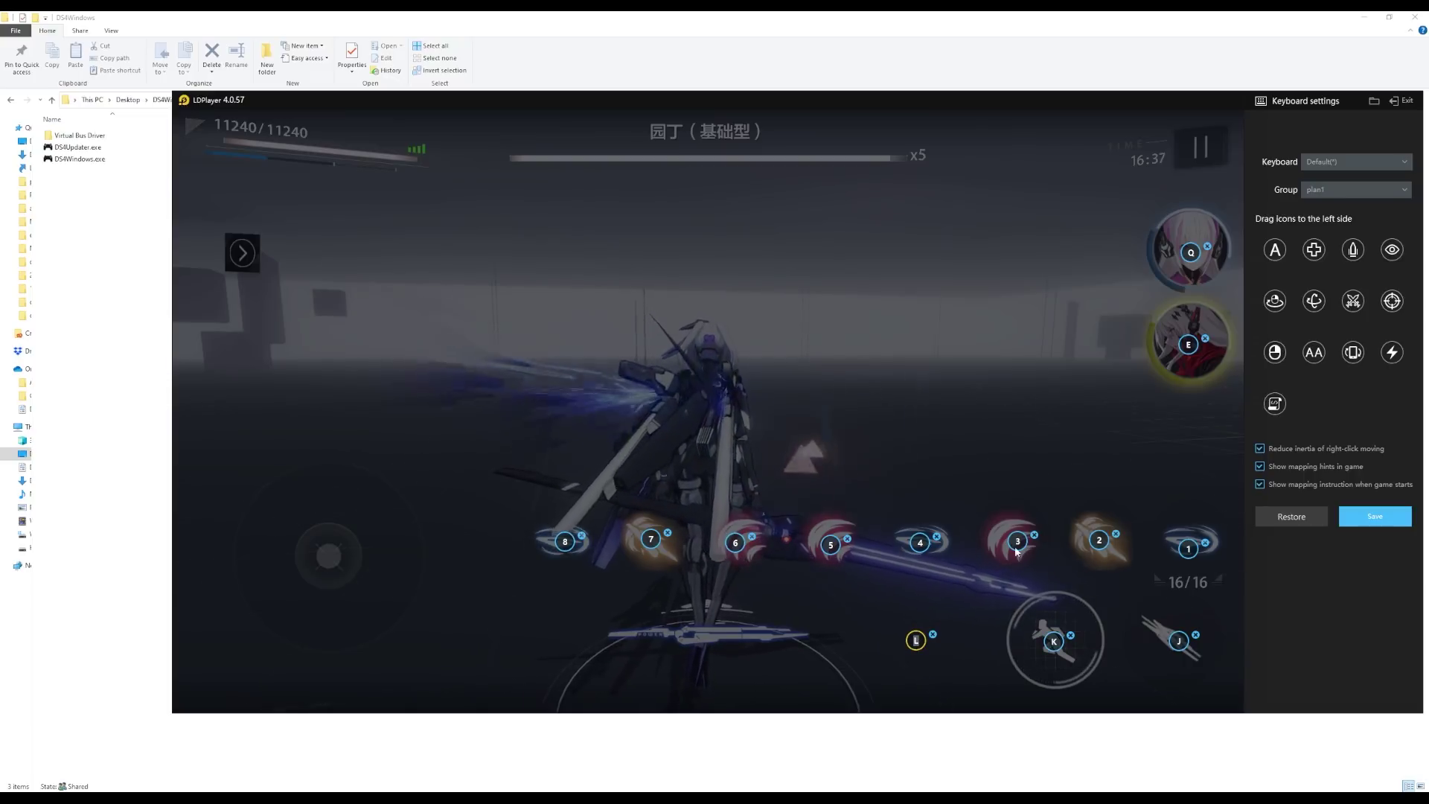
Place a WASD control on the movement joystick and a 3D view control with sensitivity 7 on the character, save and maximize the emulator.
drag(1314, 249, 328, 556)
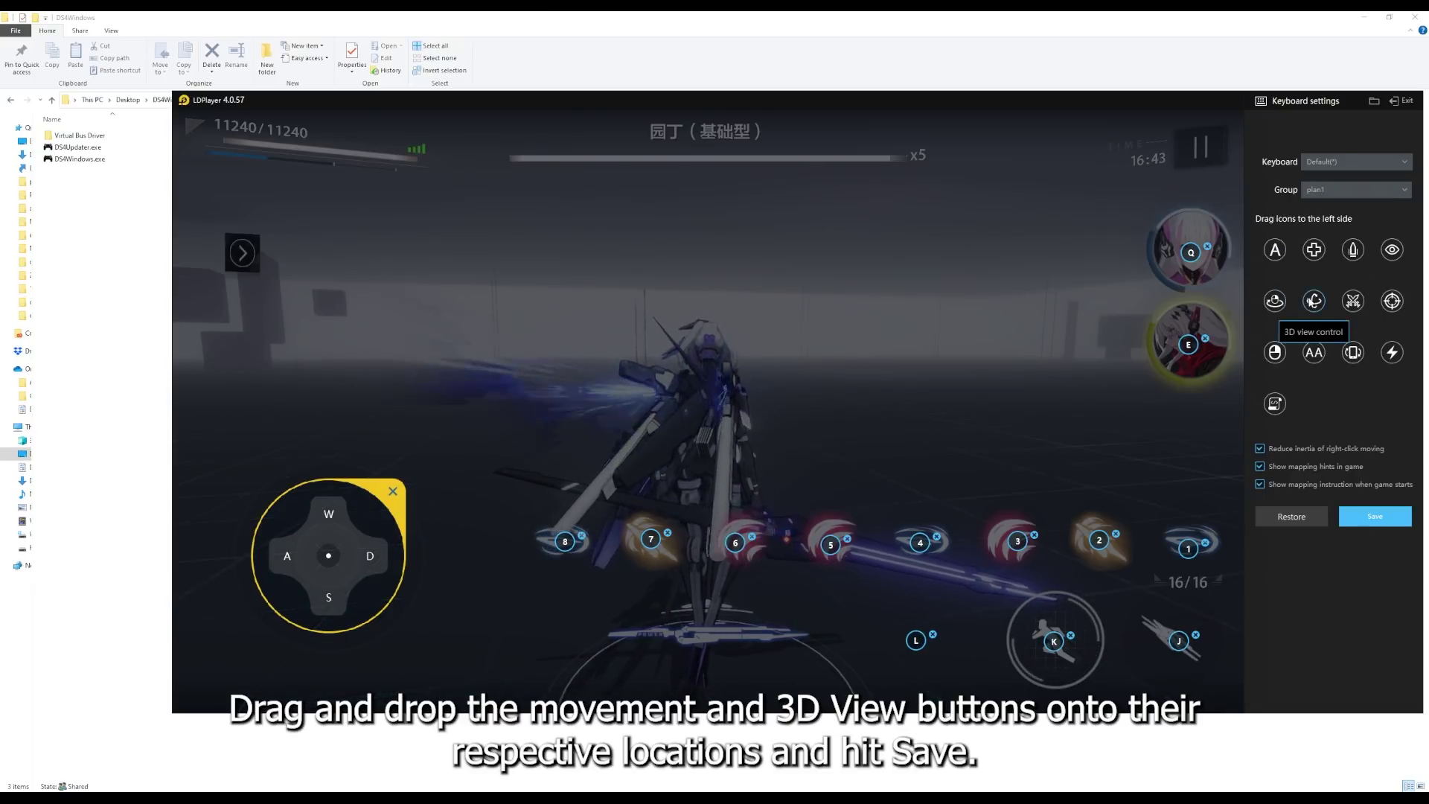
drag(1314, 301, 729, 402)
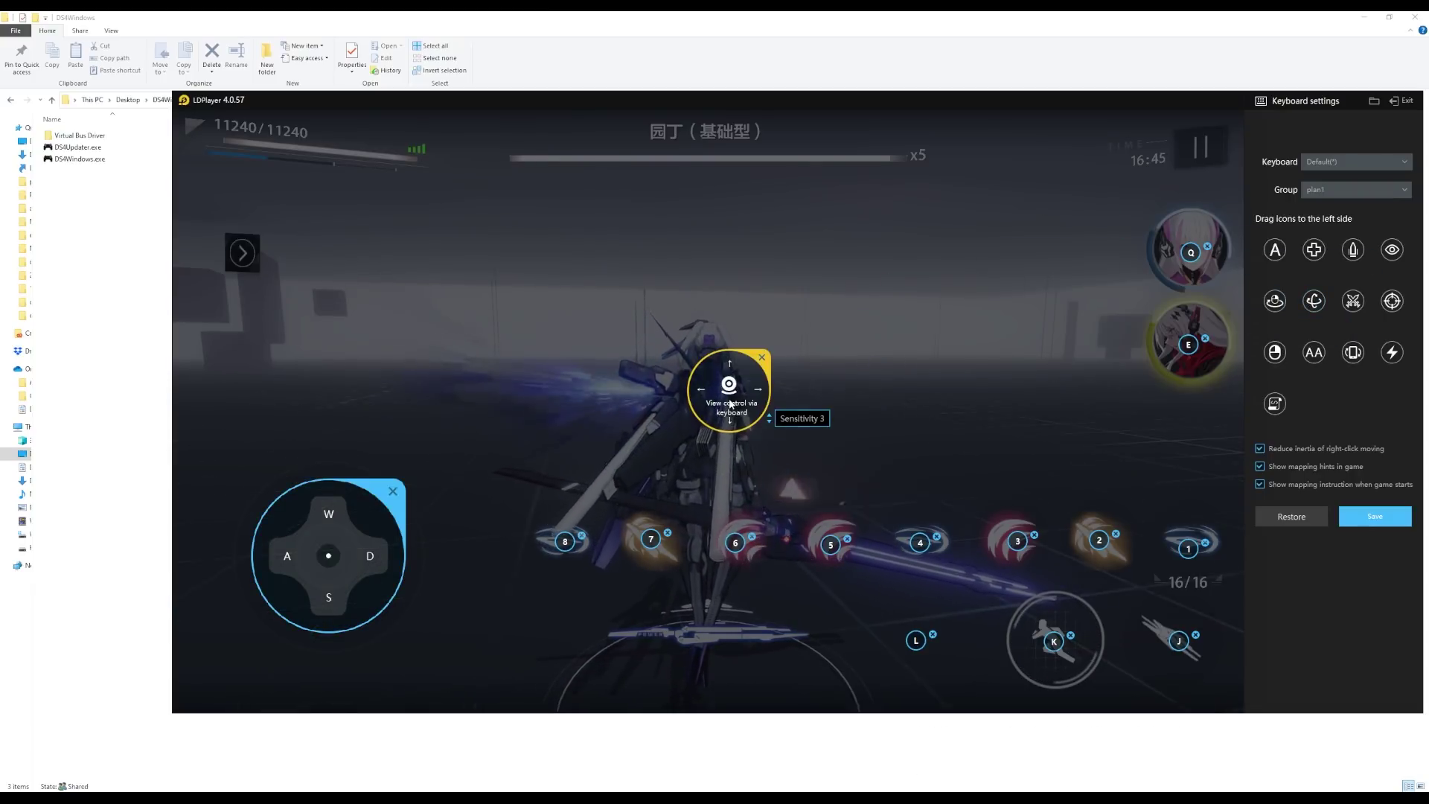
click(769, 415)
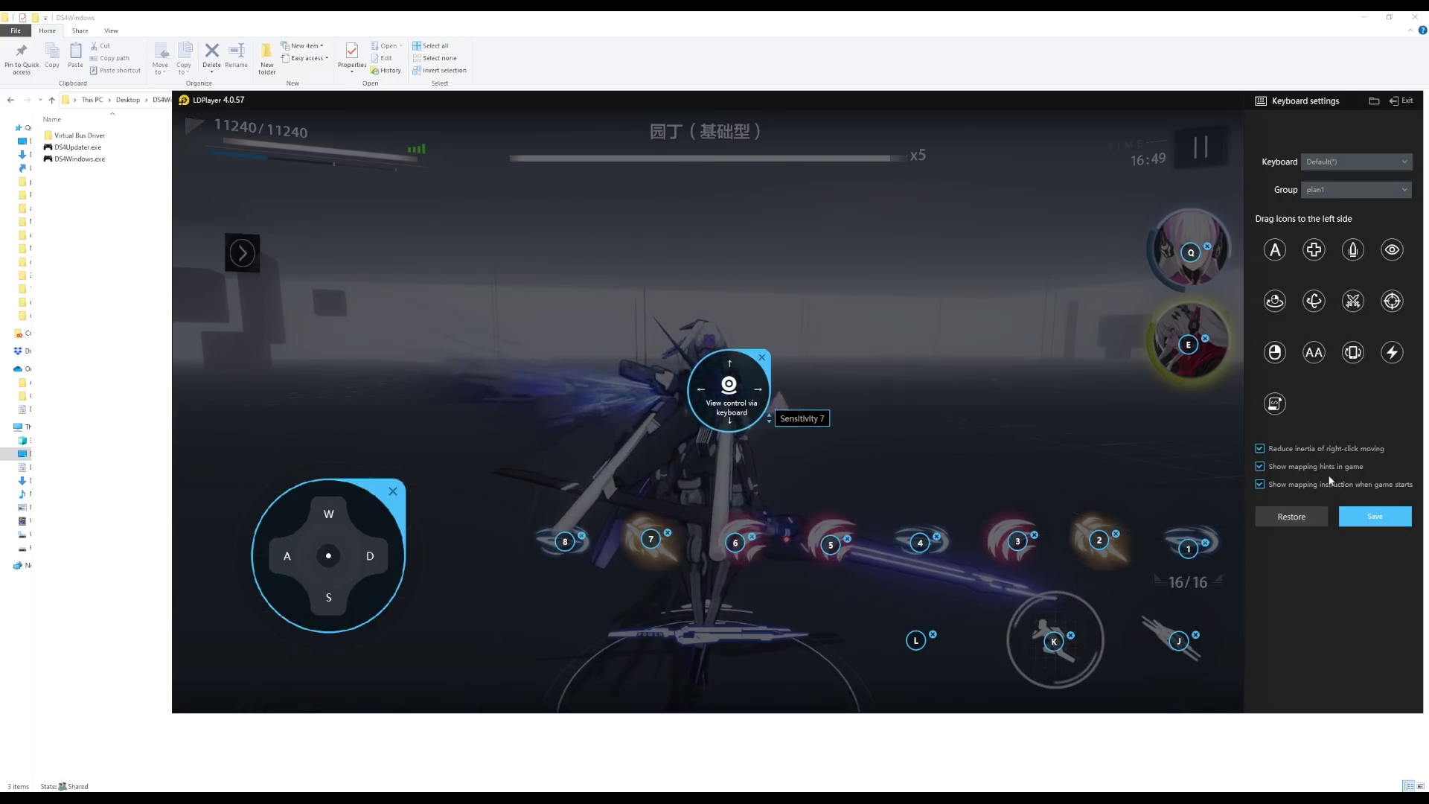
click(1376, 514)
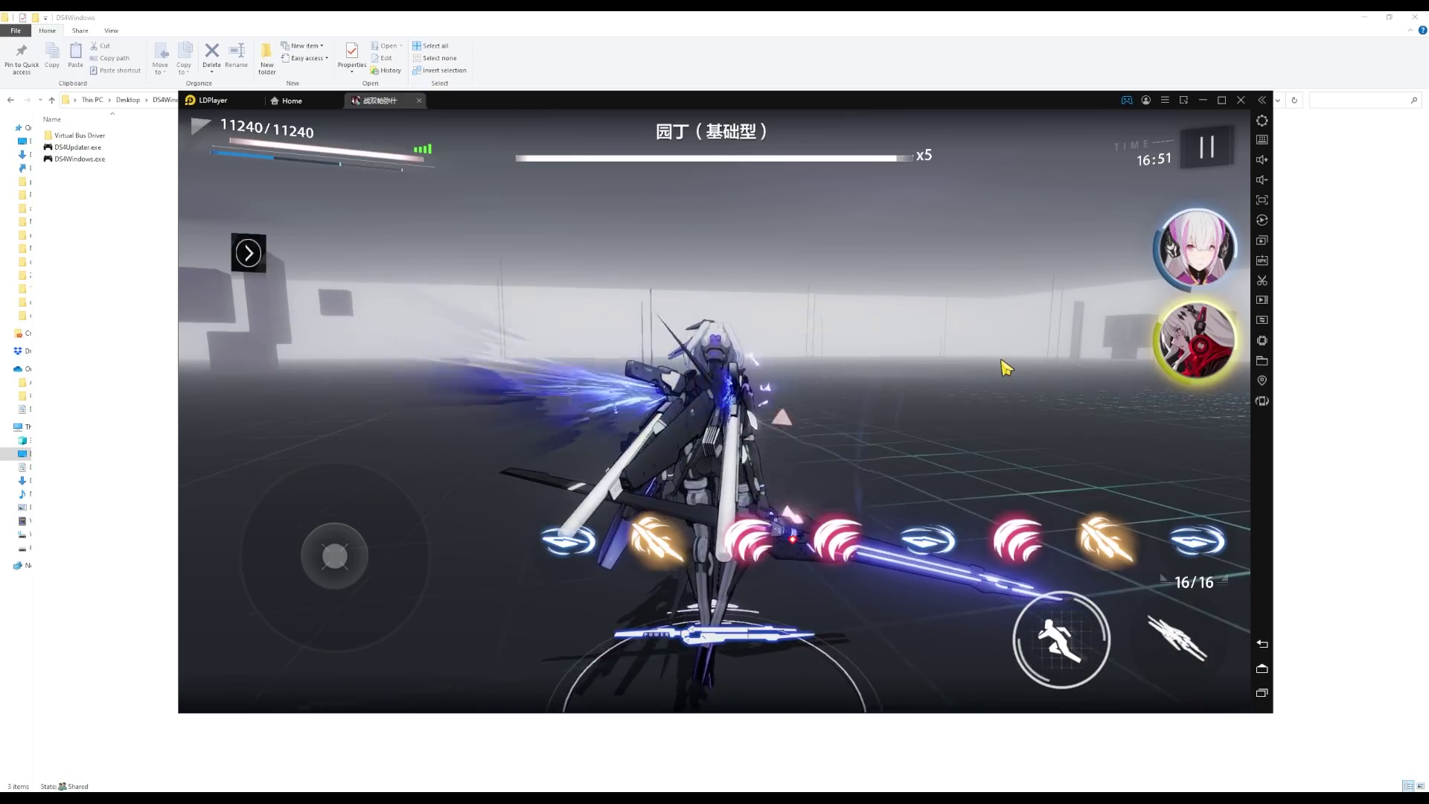
click(1221, 99)
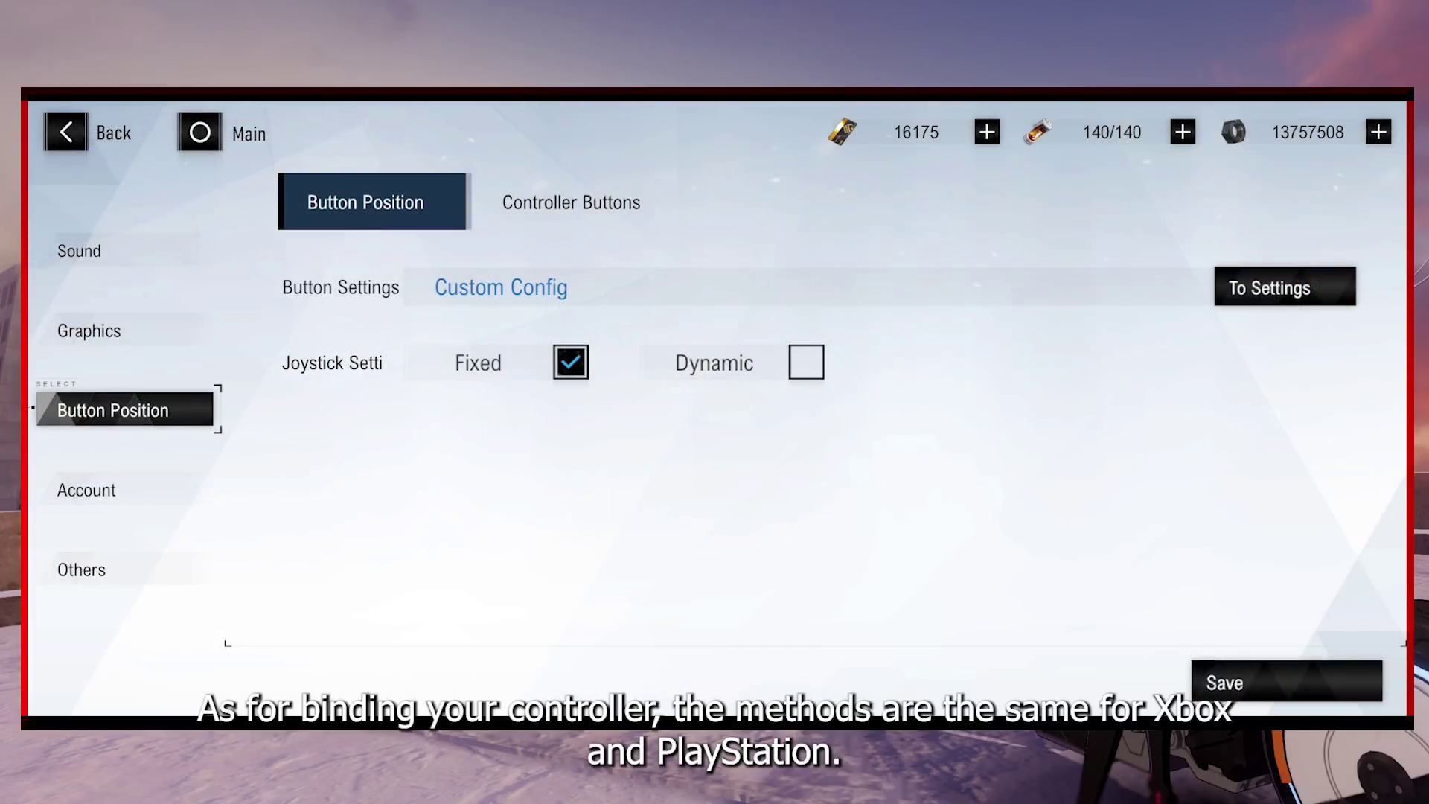
Turn on Controller Mode in the mobile game's controller button settings.
click(569, 208)
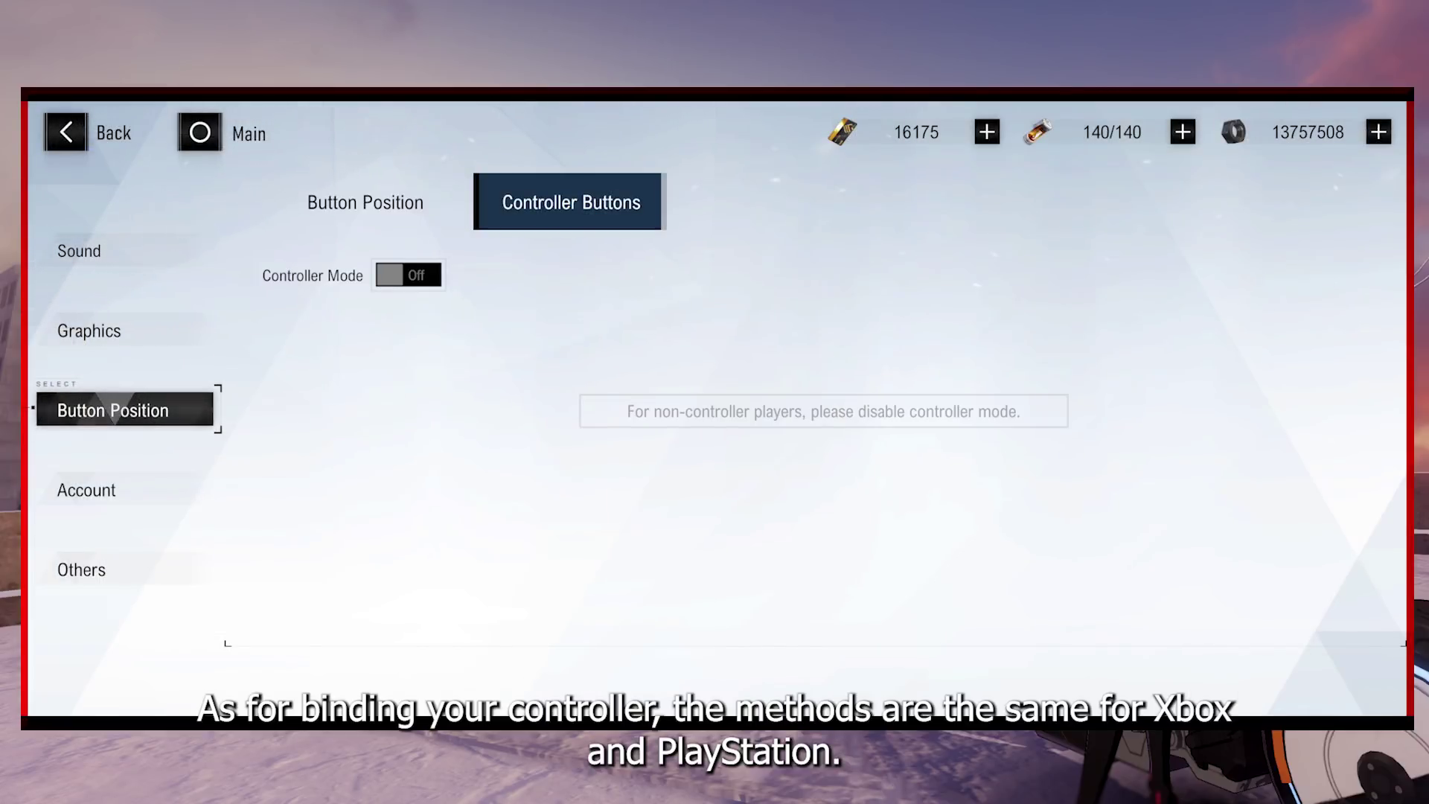
click(403, 276)
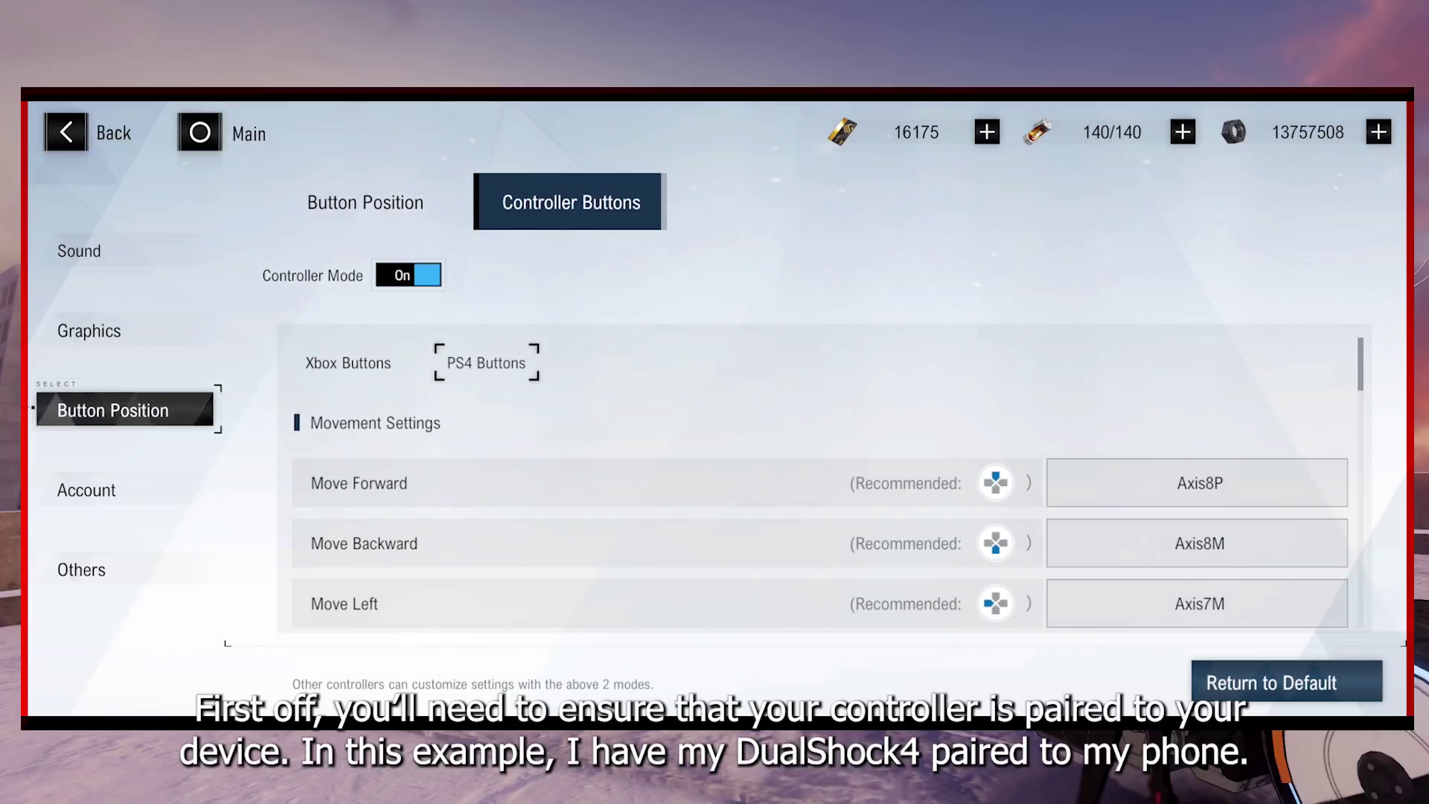
Bind Move Right to Axis1P, Move Left to Axis1M and Move Backward to Axis2P, and rebind Move Forward on the controller.
click(1199, 484)
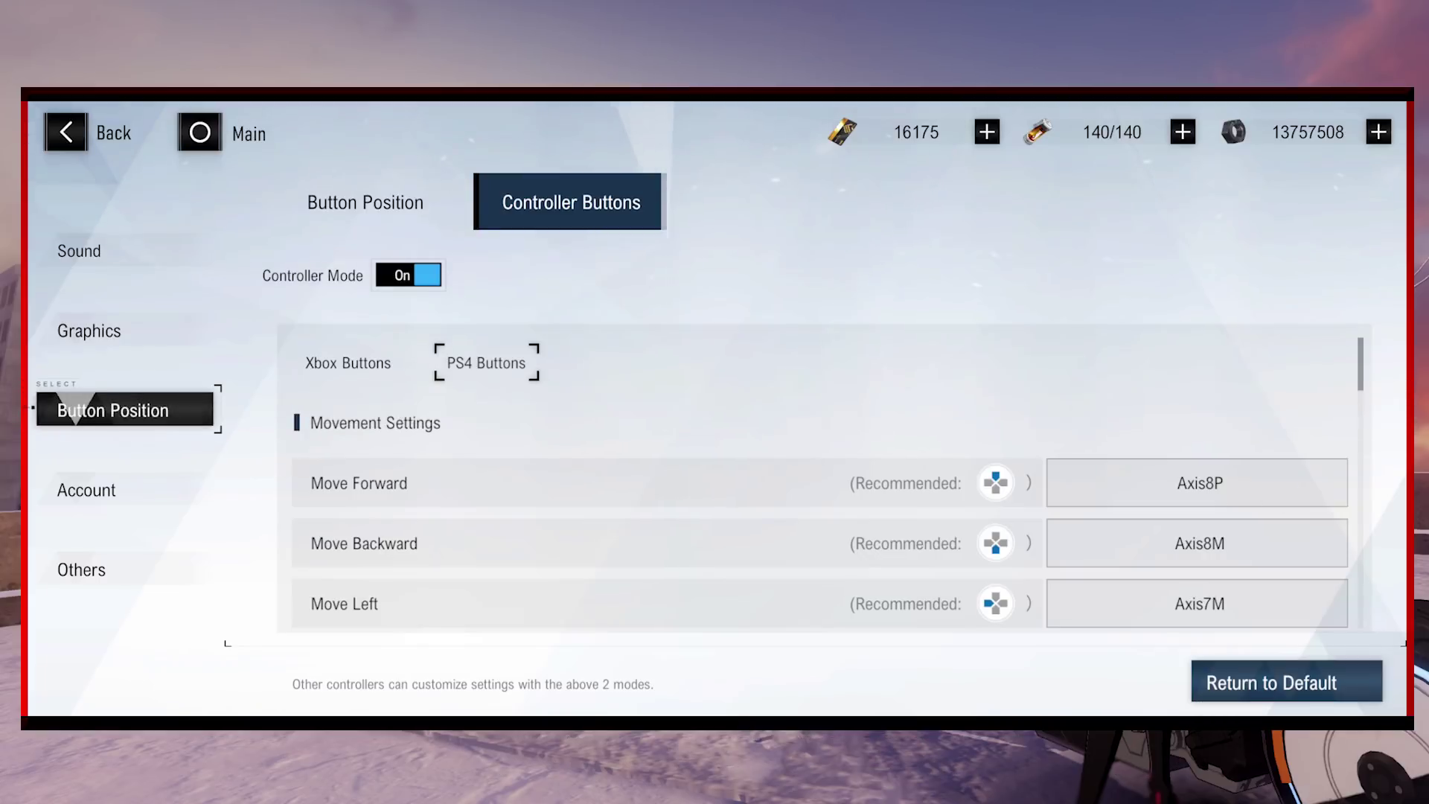
drag(1310, 544, 1311, 432)
click(1200, 553)
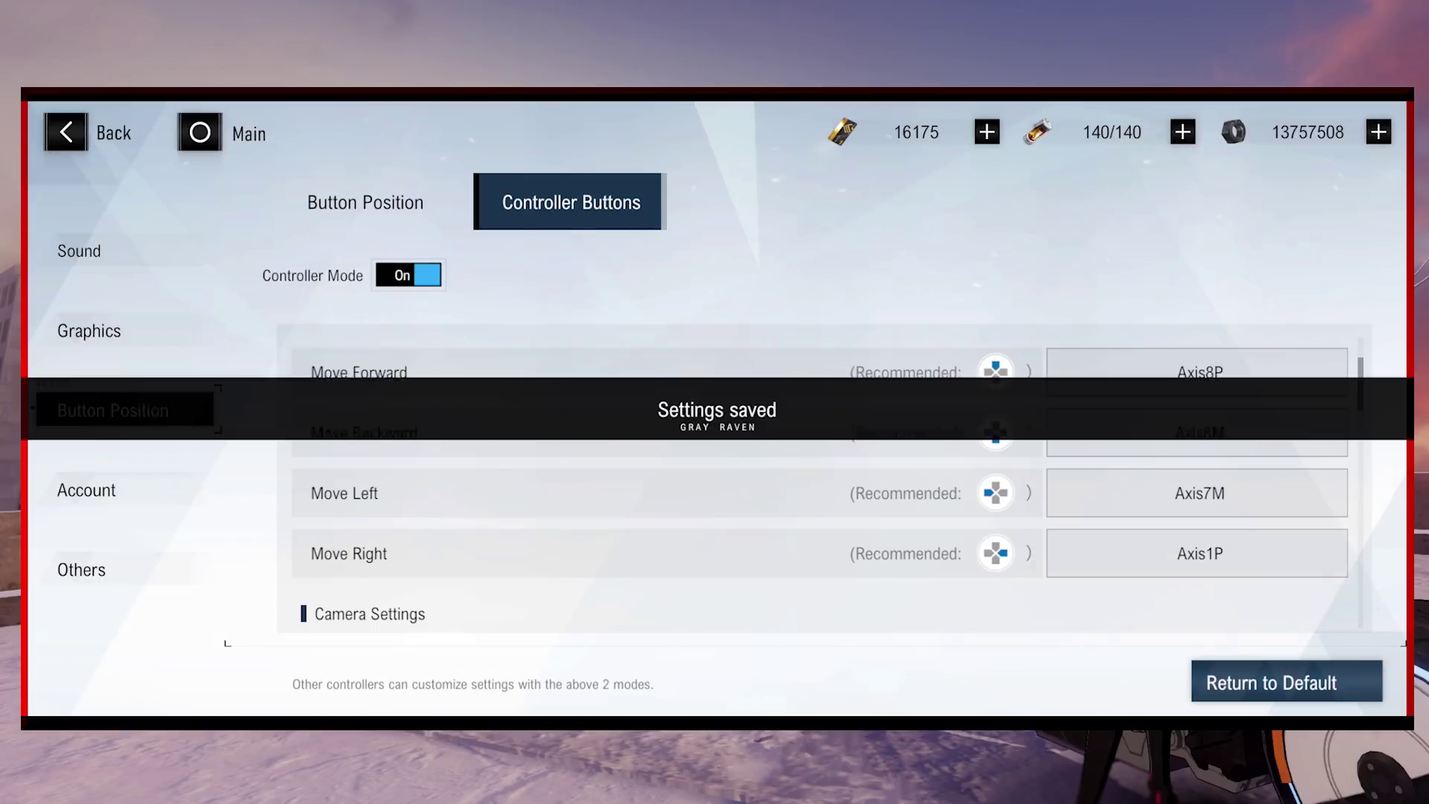
click(1199, 493)
click(1200, 432)
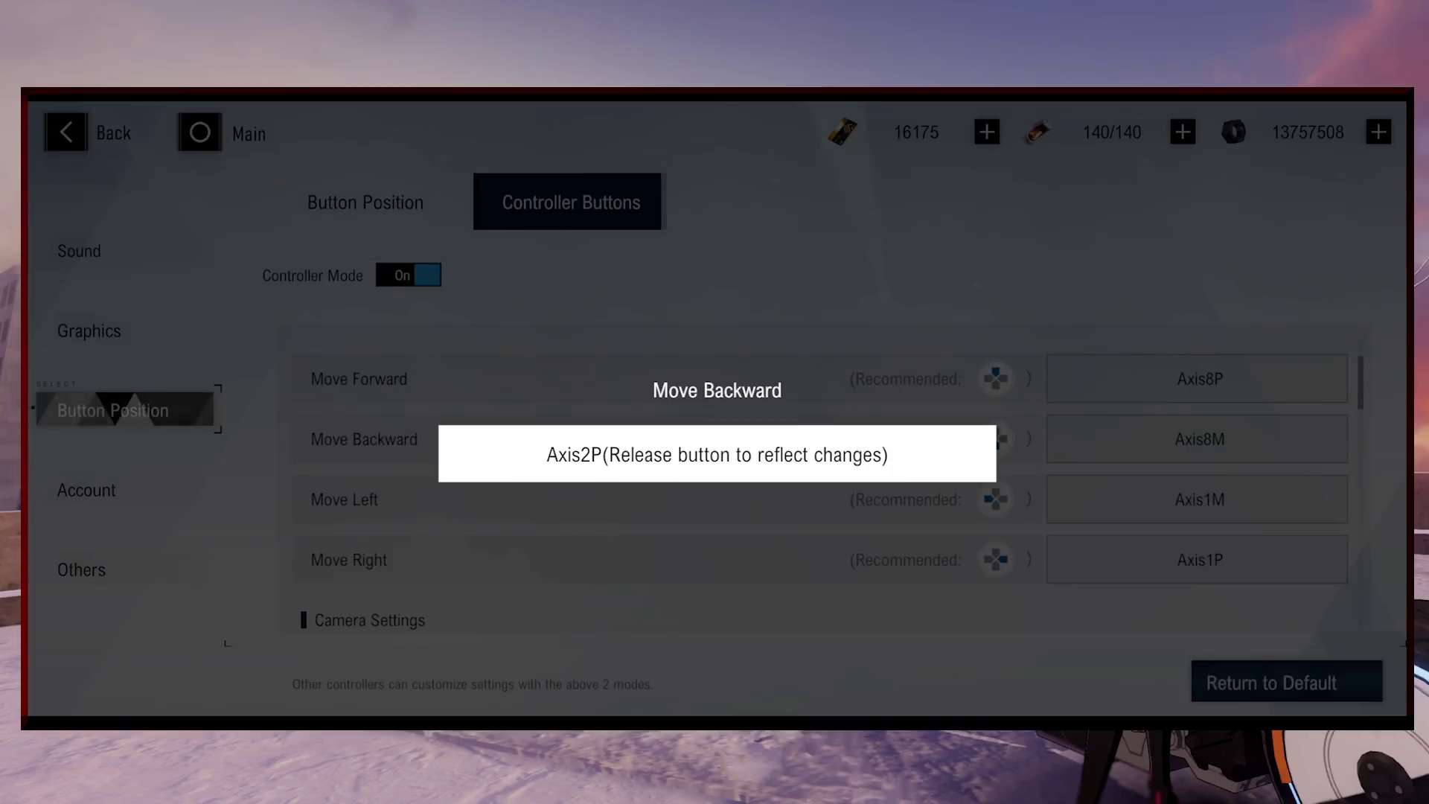
click(1200, 372)
Bind Camera Tilt Up to Axis4M and Camera Tilt Down to Axis4P, and rebind Camera Tilt Left and Right.
drag(1266, 549, 1266, 226)
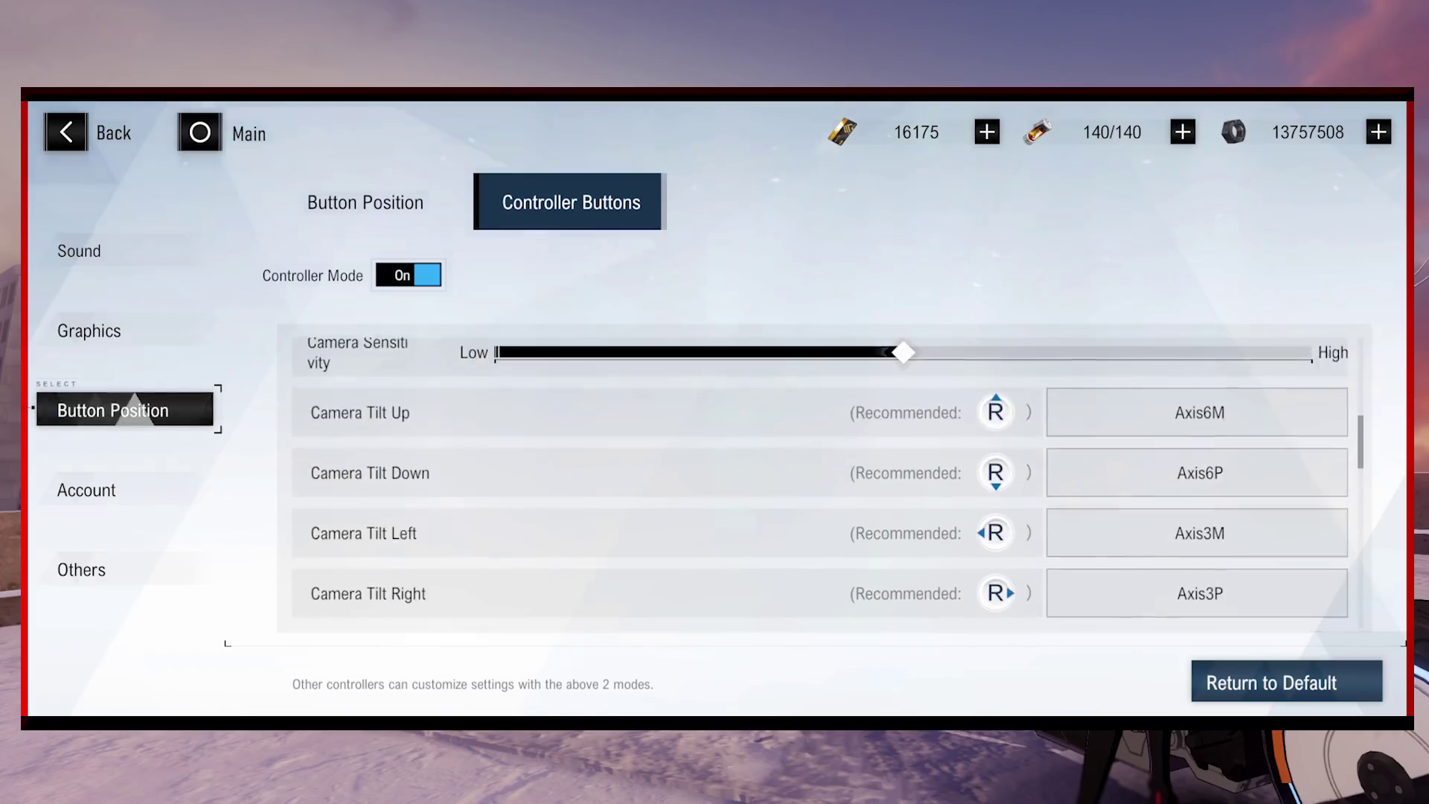
click(1199, 412)
click(1200, 472)
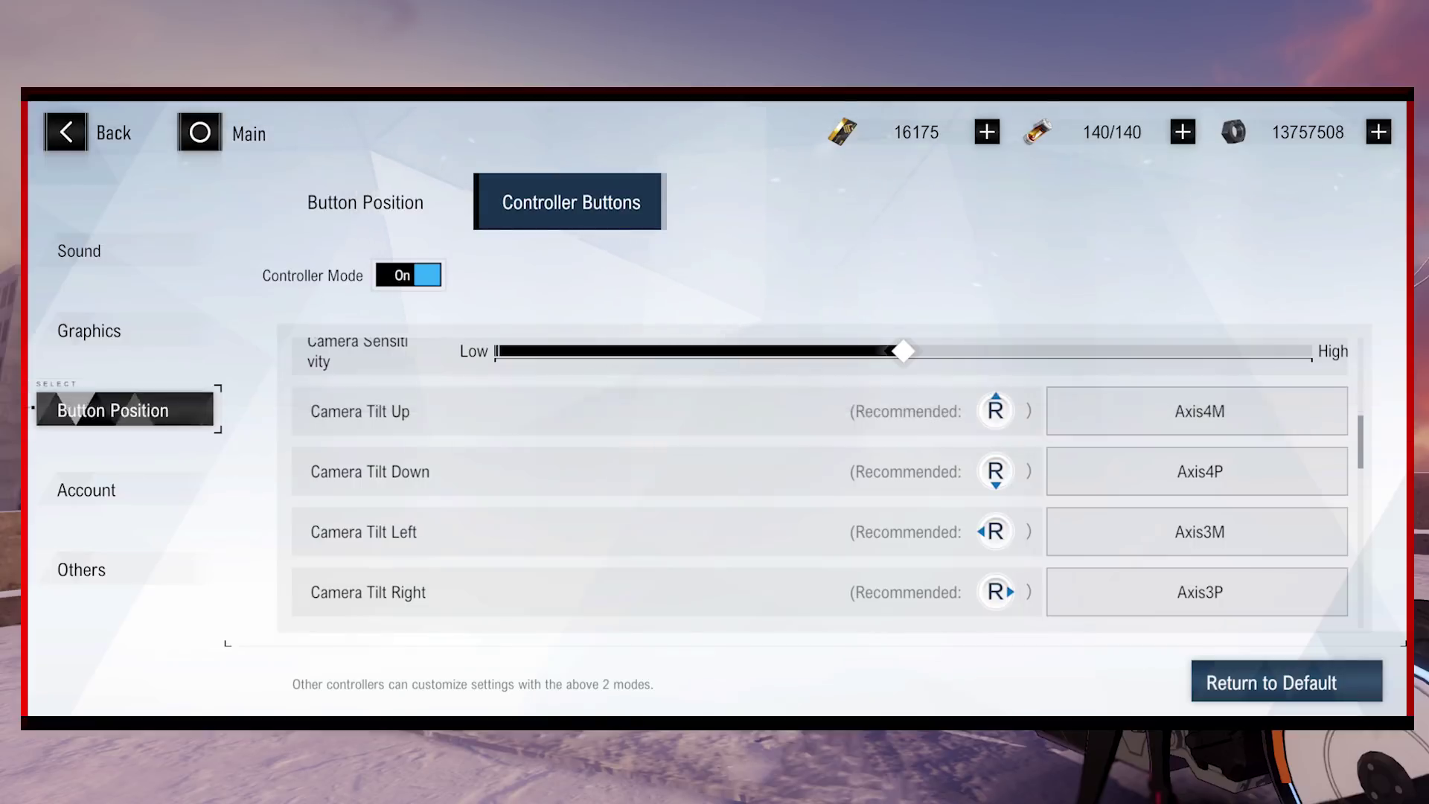
click(1200, 532)
click(1199, 592)
Bind Attack to Button2, Dodge to Button0, Signature Move to Button3, Swap (QTE) 1 to LeftShift and Swap (QTE) 2 to RightShift.
drag(1299, 610, 1308, 402)
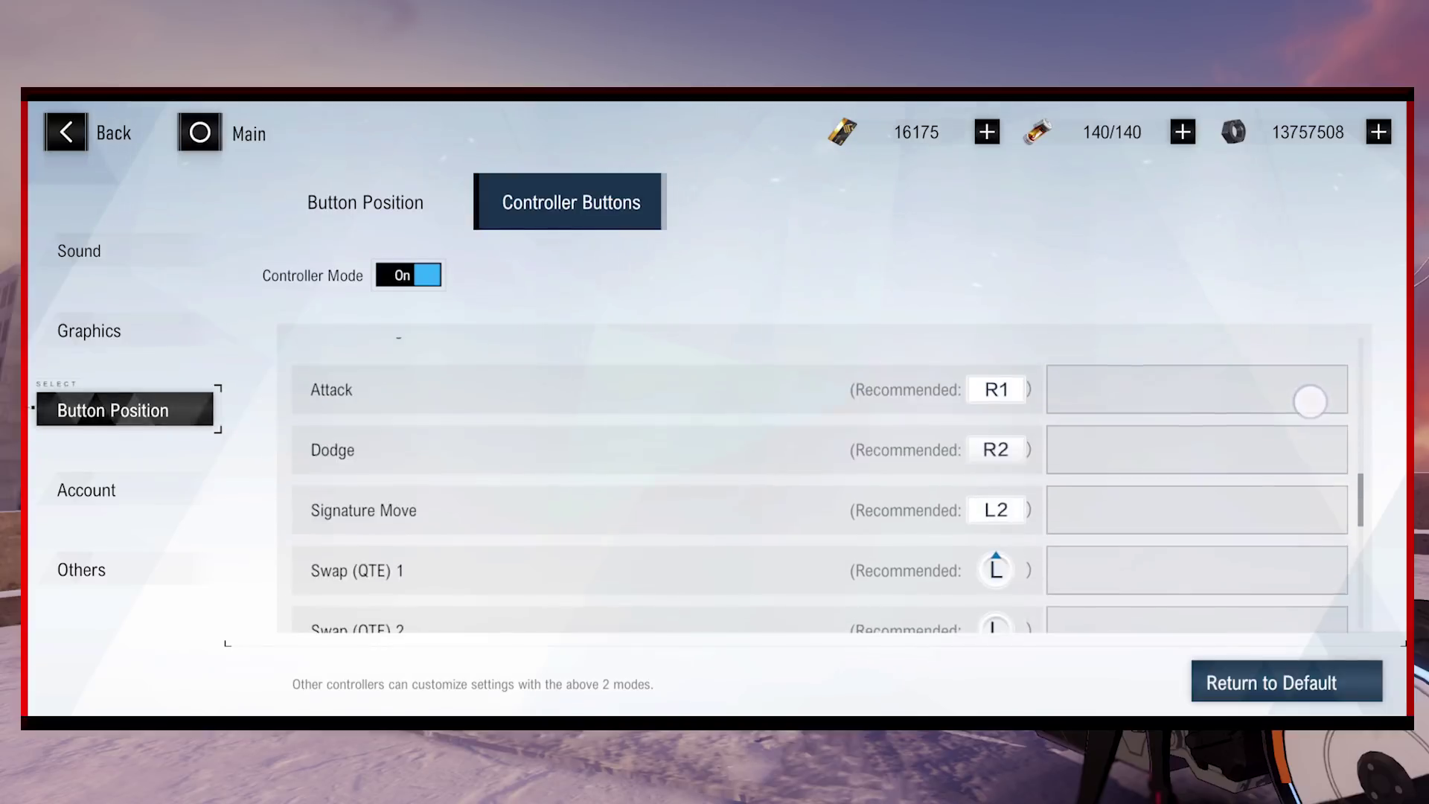
click(1296, 395)
click(1200, 448)
click(1200, 508)
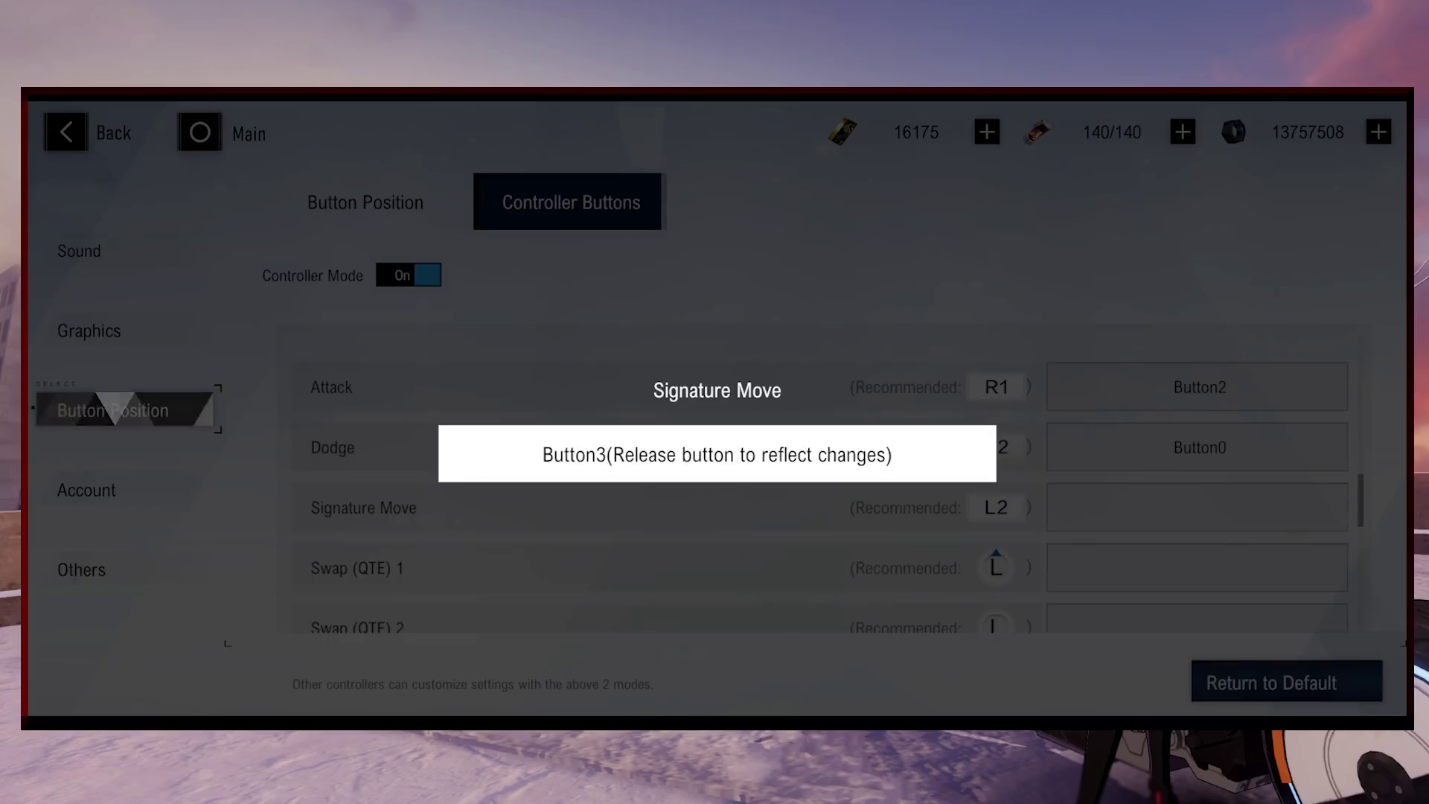
drag(1265, 566, 1266, 458)
click(1199, 461)
click(1199, 520)
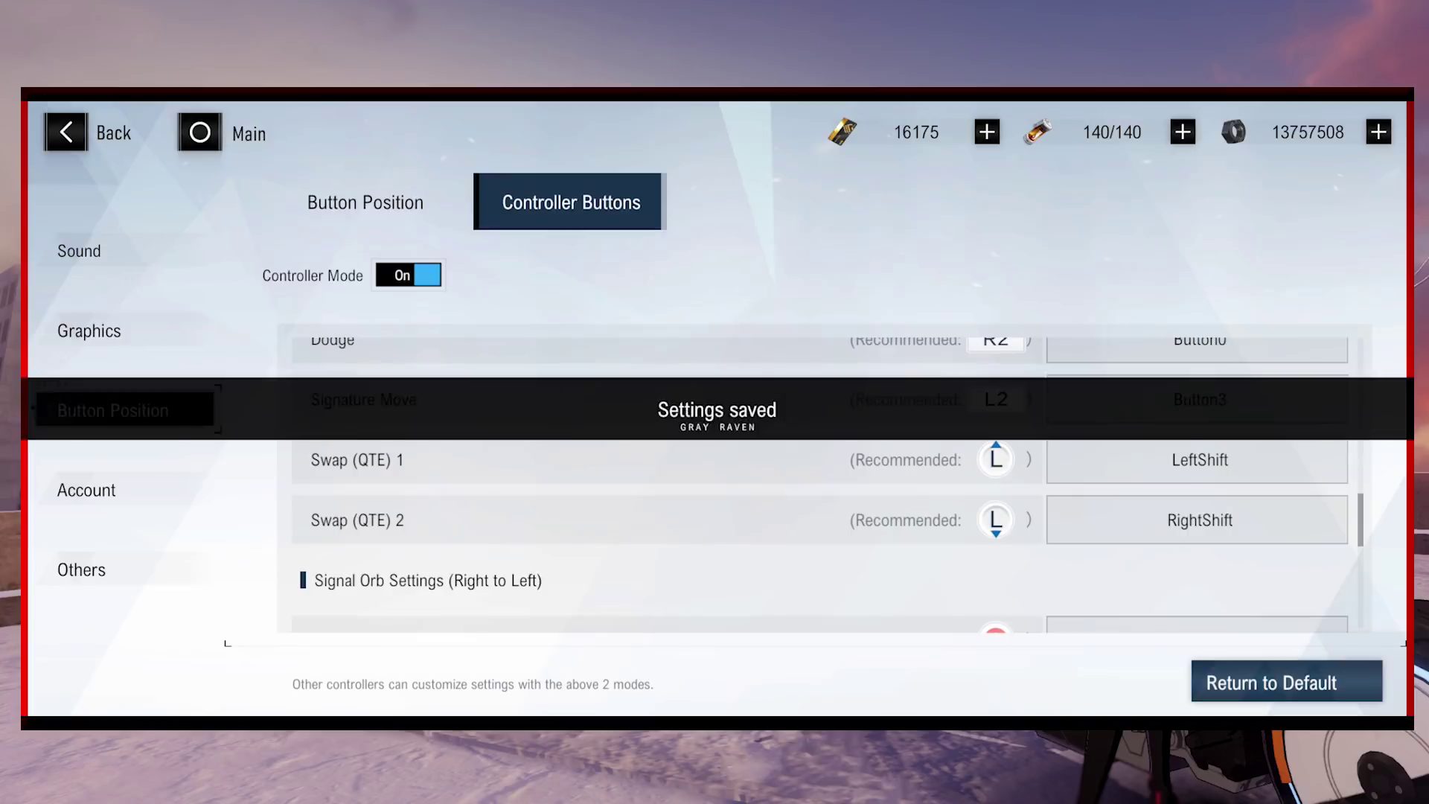
Bind Signal Orb 1 to Button1, Signal Orb 2 to Button8 and Signal Orb 4 to LeftAlt, and assign a controller button to Signal Orb 3.
drag(1266, 581, 1266, 357)
click(1200, 418)
click(1199, 478)
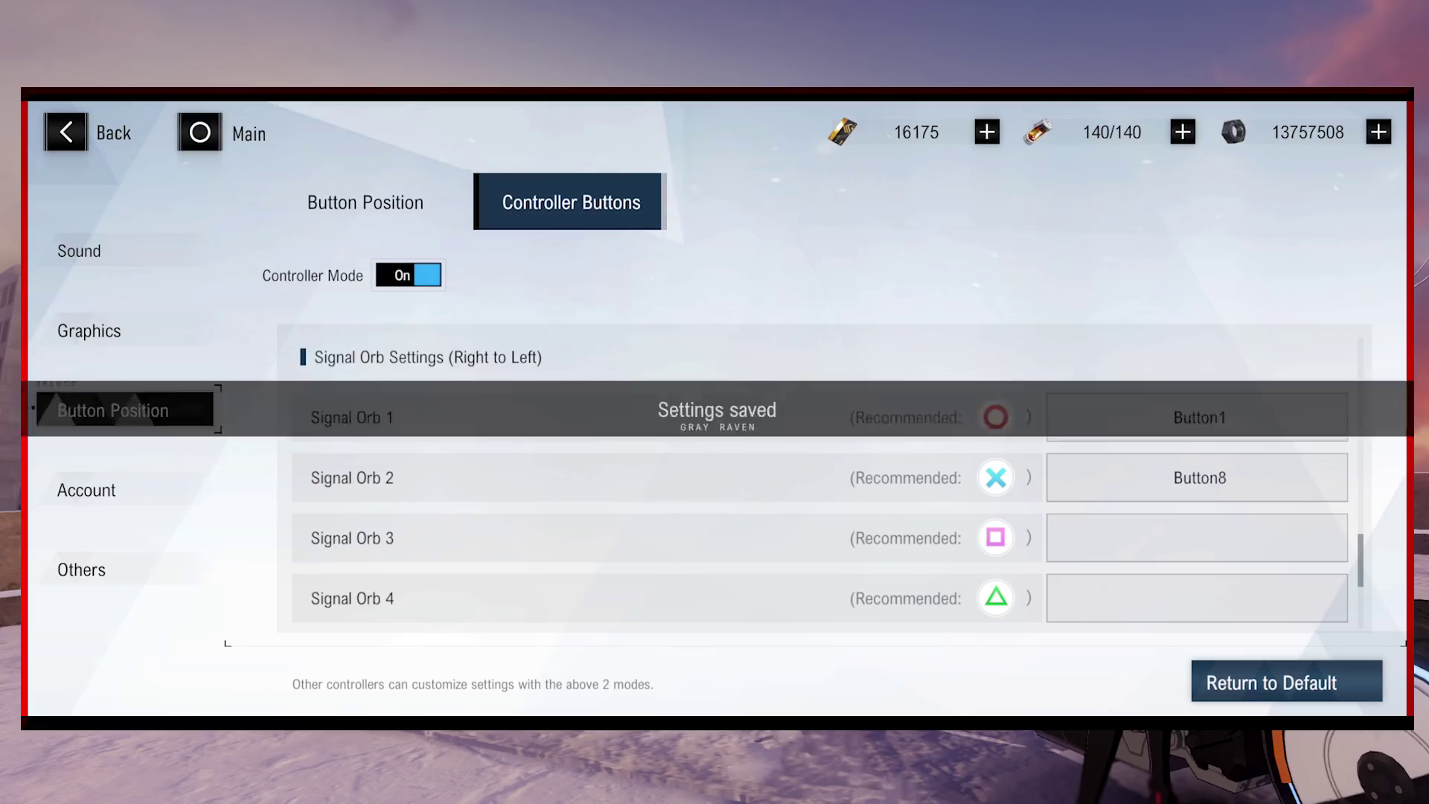
drag(1266, 566, 1266, 471)
click(1199, 443)
click(1199, 503)
Bind Signal Orb 5 to Axis5P and Signal Orb 6 to Axis6M, and assign controller inputs to Signal Orbs 7 and 8.
drag(1279, 536, 1279, 400)
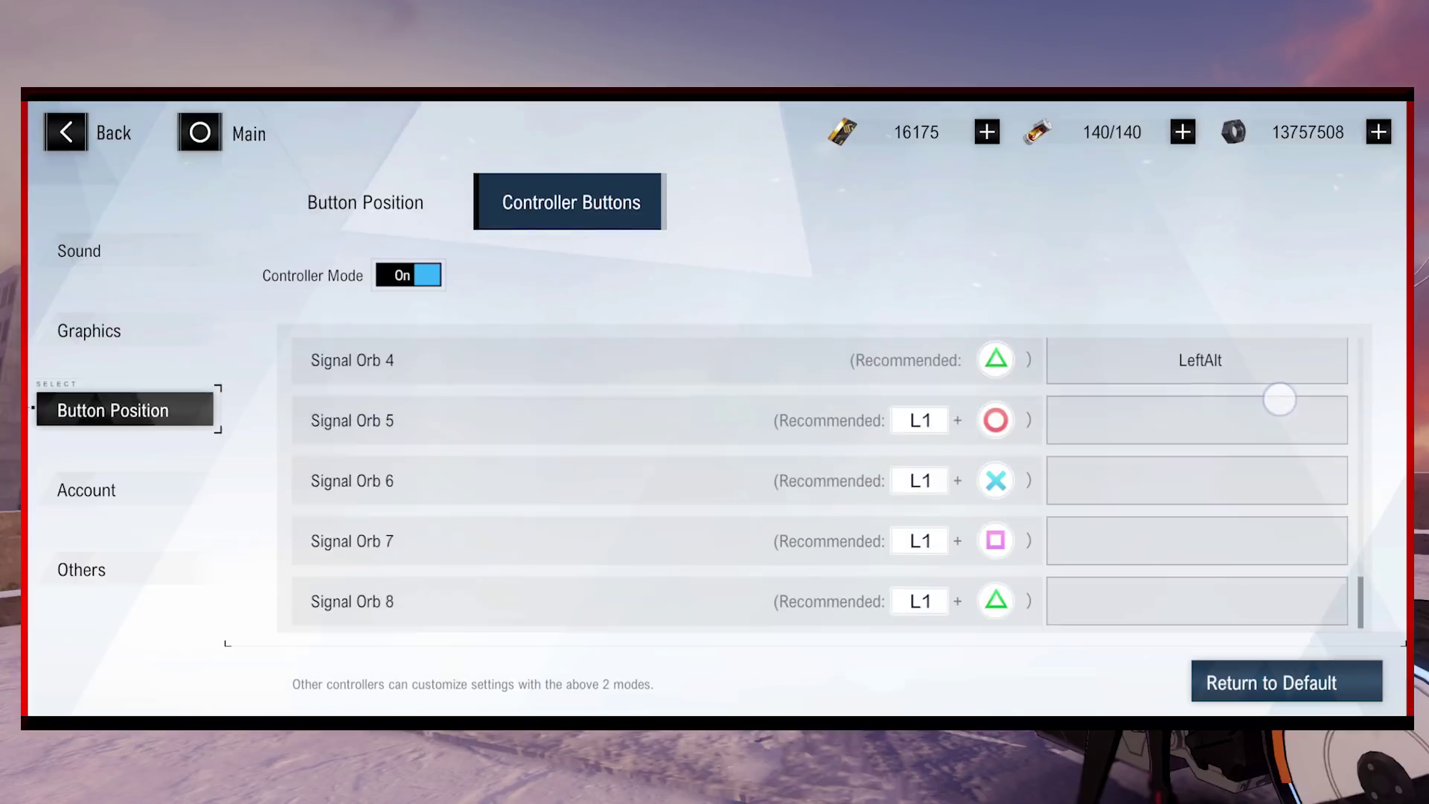
click(1199, 428)
click(1199, 488)
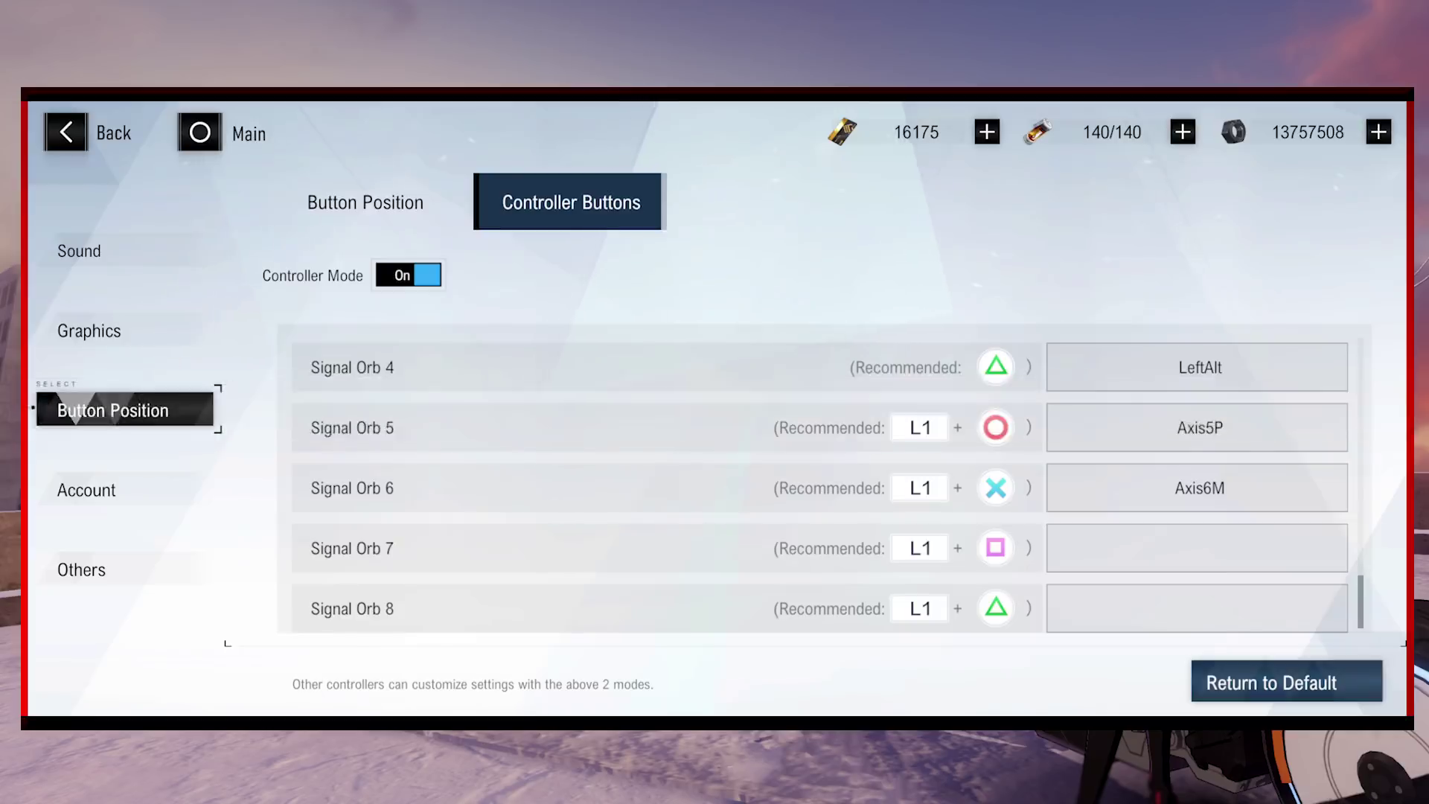
click(1200, 549)
click(1200, 609)
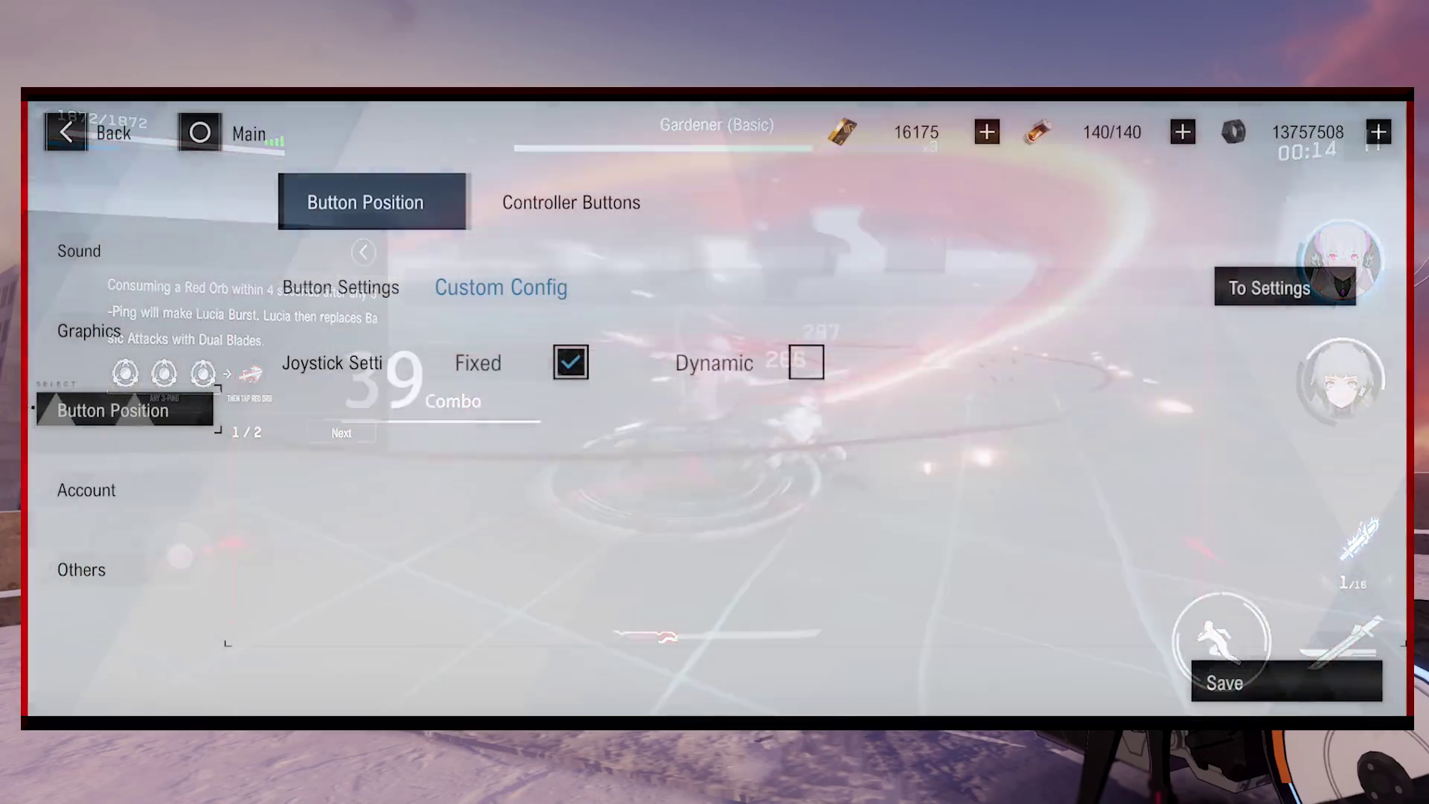
Set the joystick setting to Dynamic in the game's button position settings.
click(807, 362)
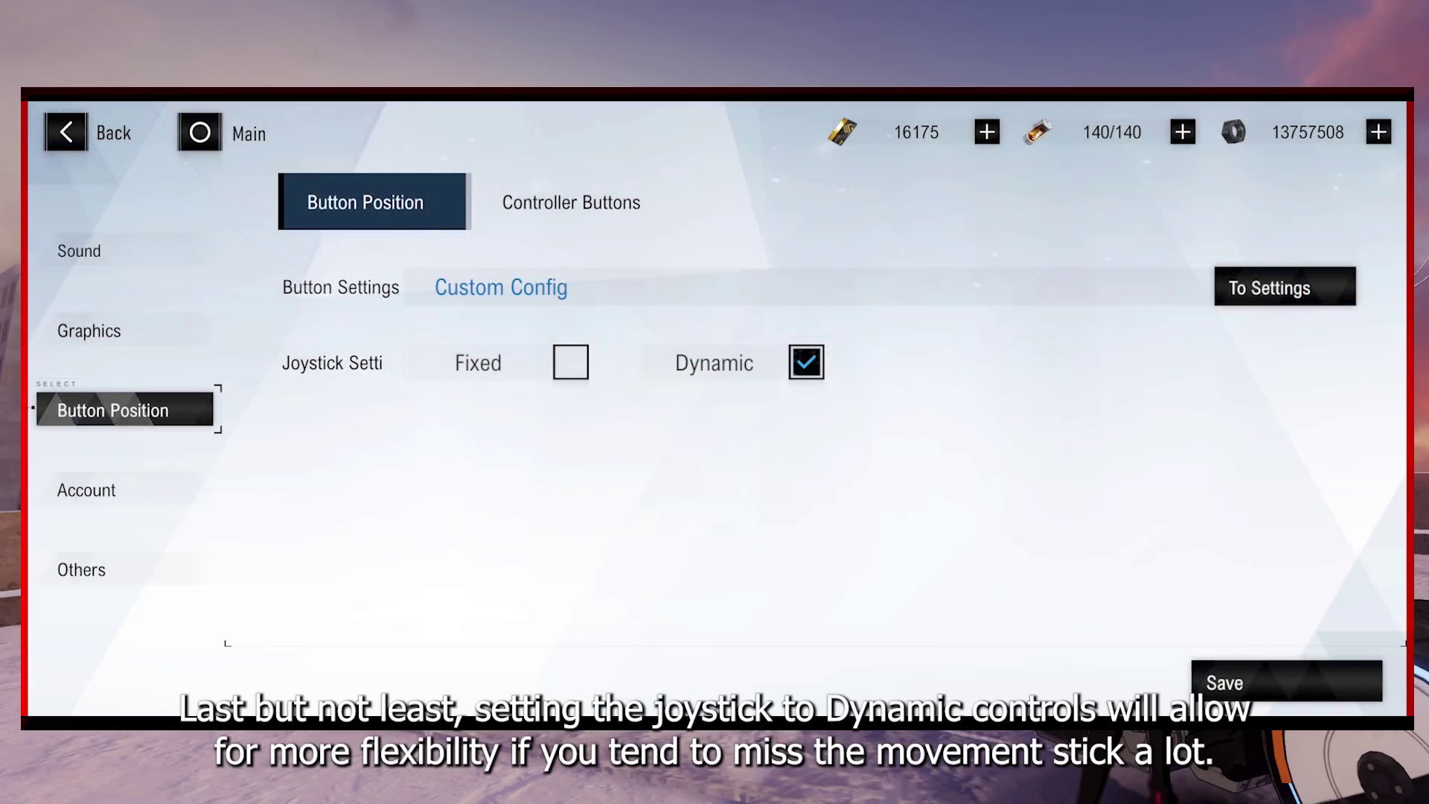